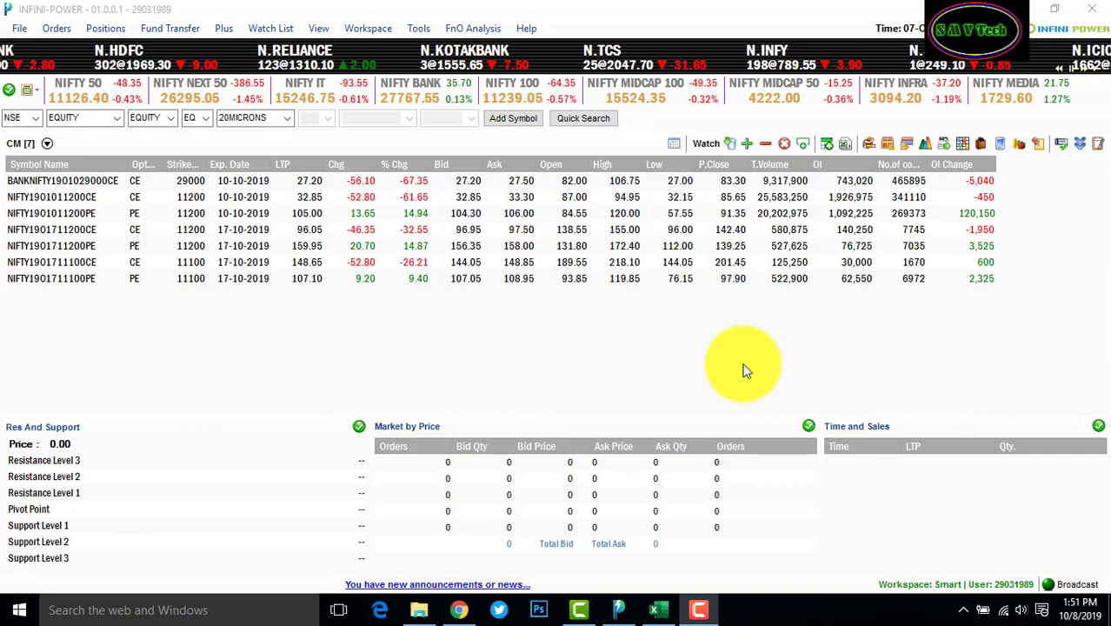
# Close the NIFTY OPTION CHAIN workbook without saving and reopen it from the desktop.
pyautogui.click(653, 609)
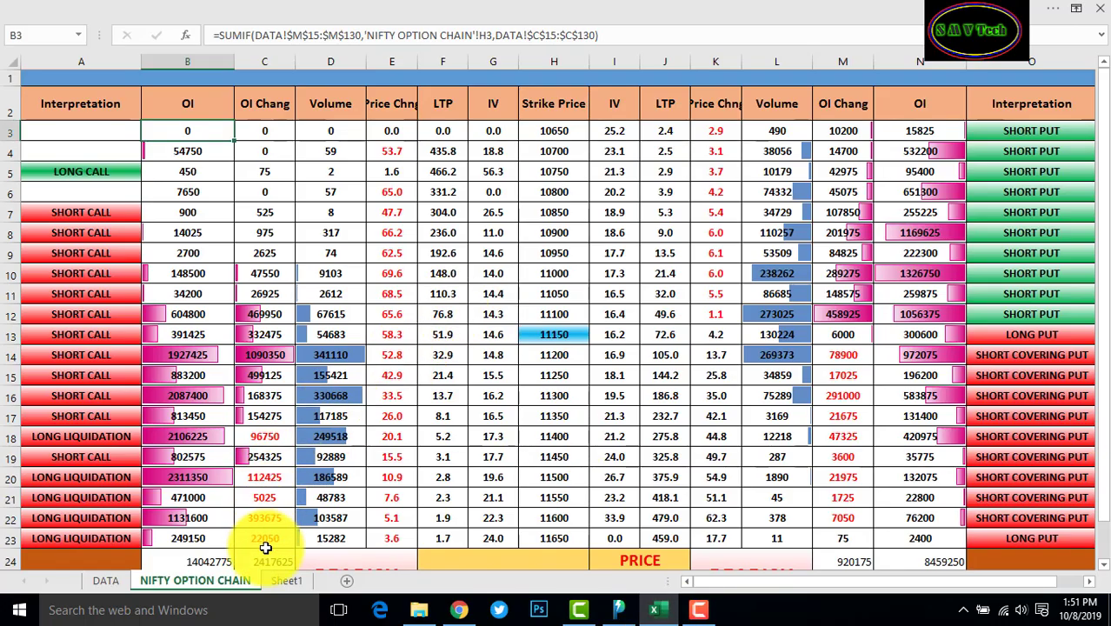
pyautogui.click(285, 580)
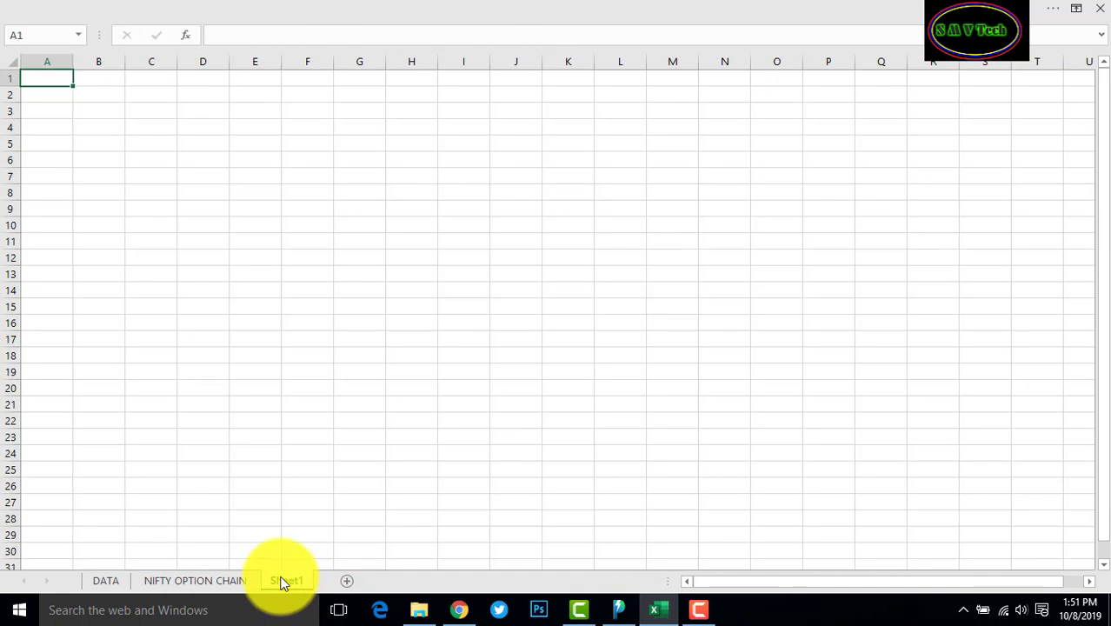
pyautogui.click(1102, 9)
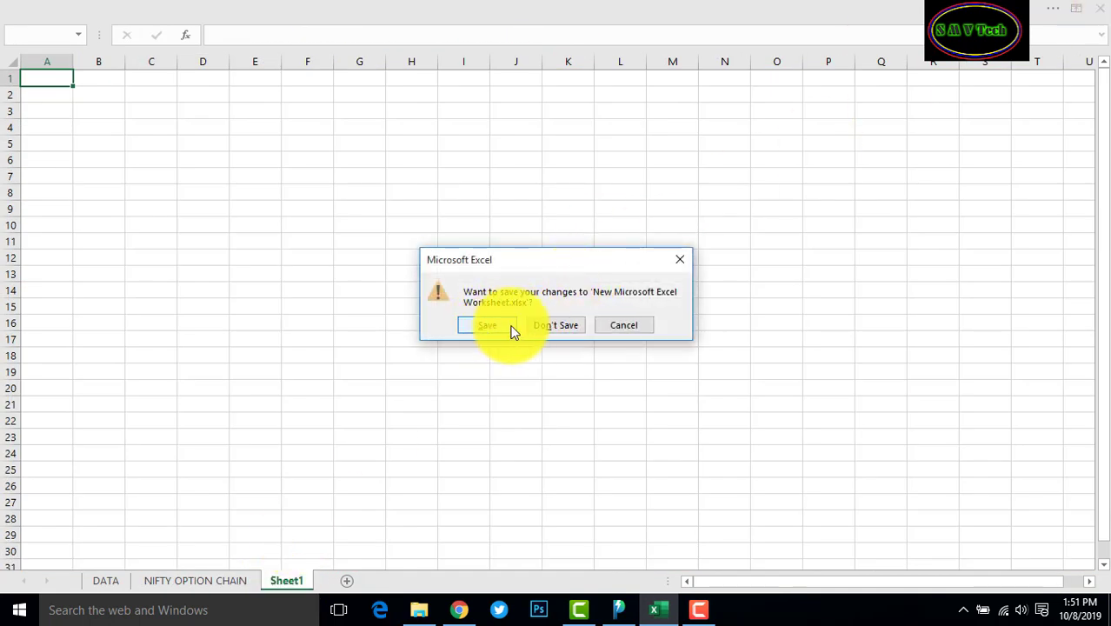
pyautogui.click(553, 325)
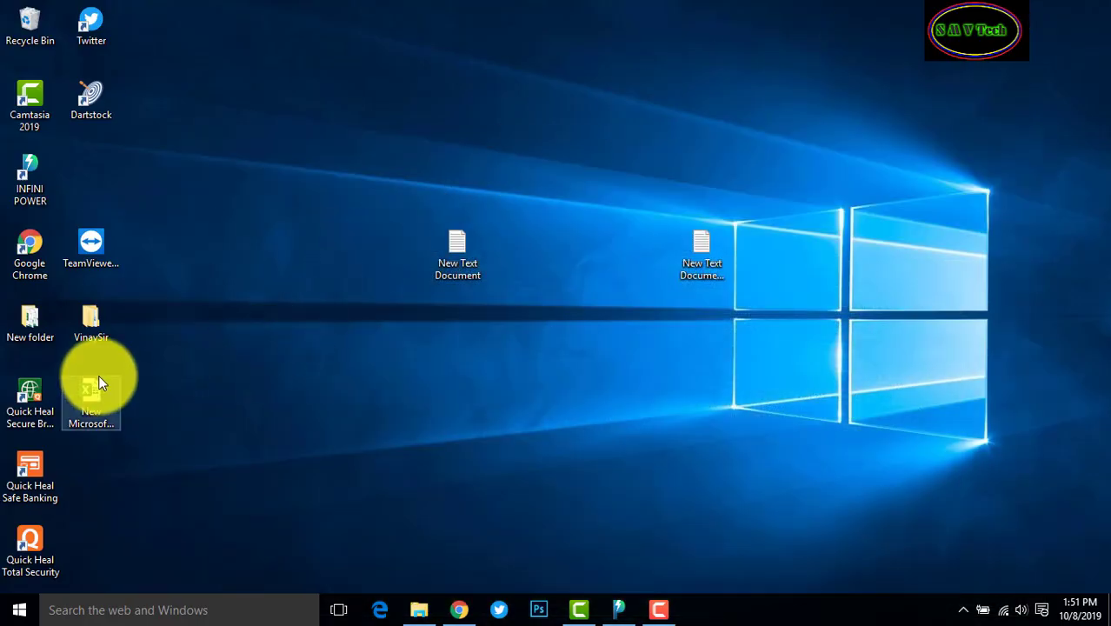
pyautogui.doubleClick(98, 380)
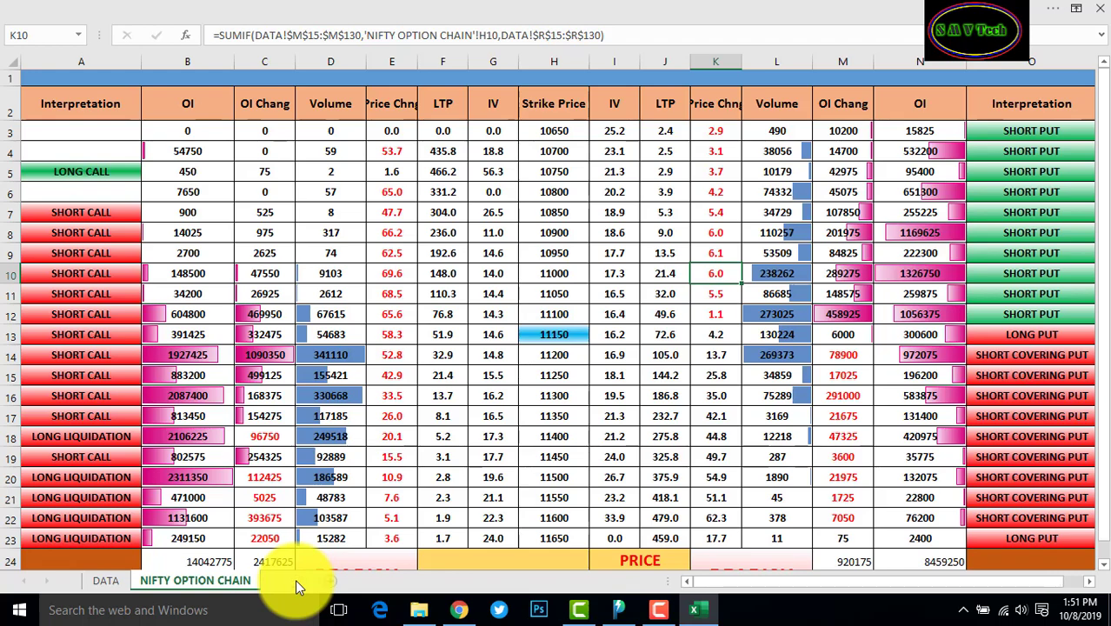
# Add a blank Sheet1, then bring INFINI-POWER forward with its watchlist list open.
pyautogui.click(295, 579)
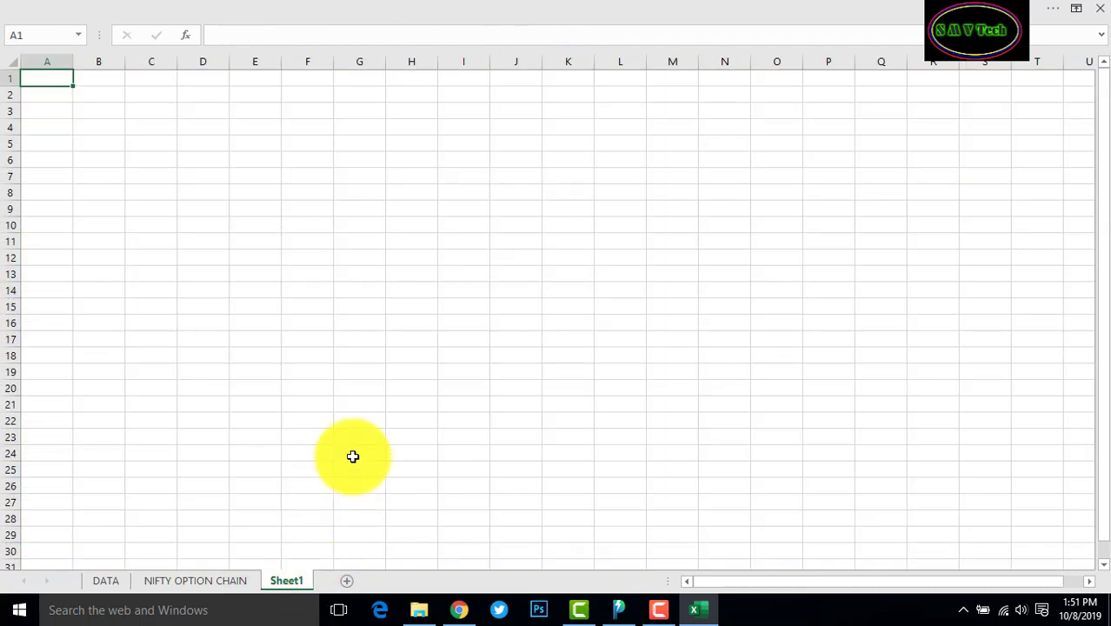
pyautogui.click(621, 613)
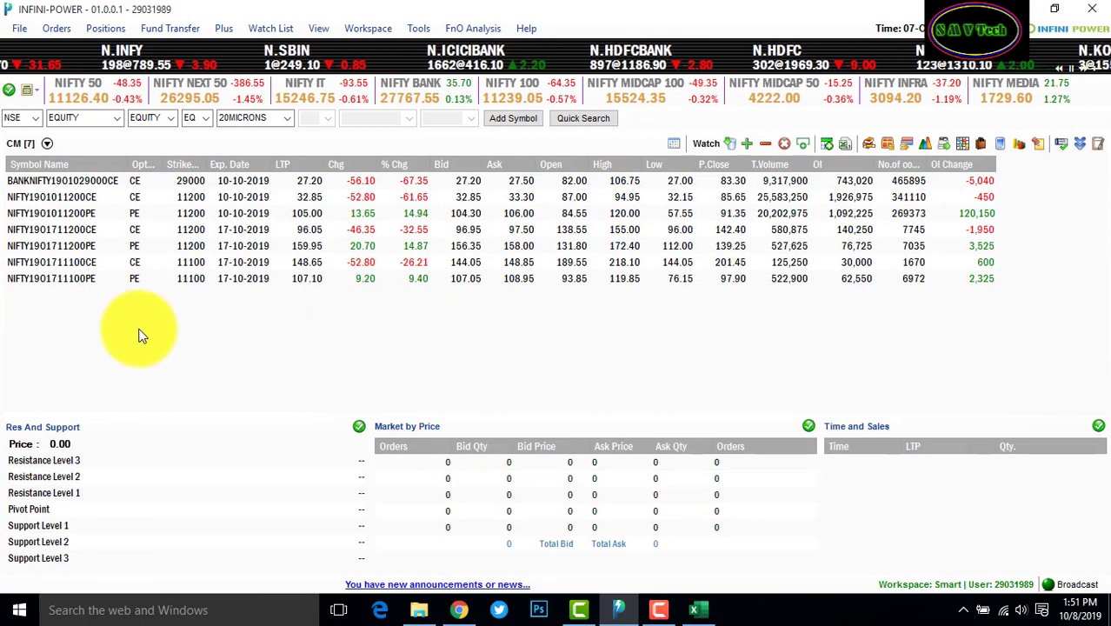
pyautogui.click(46, 144)
# Copy the My Watch1 watchlist as a live Excel link and return to Excel's blank Sheet1.
pyautogui.click(105, 155)
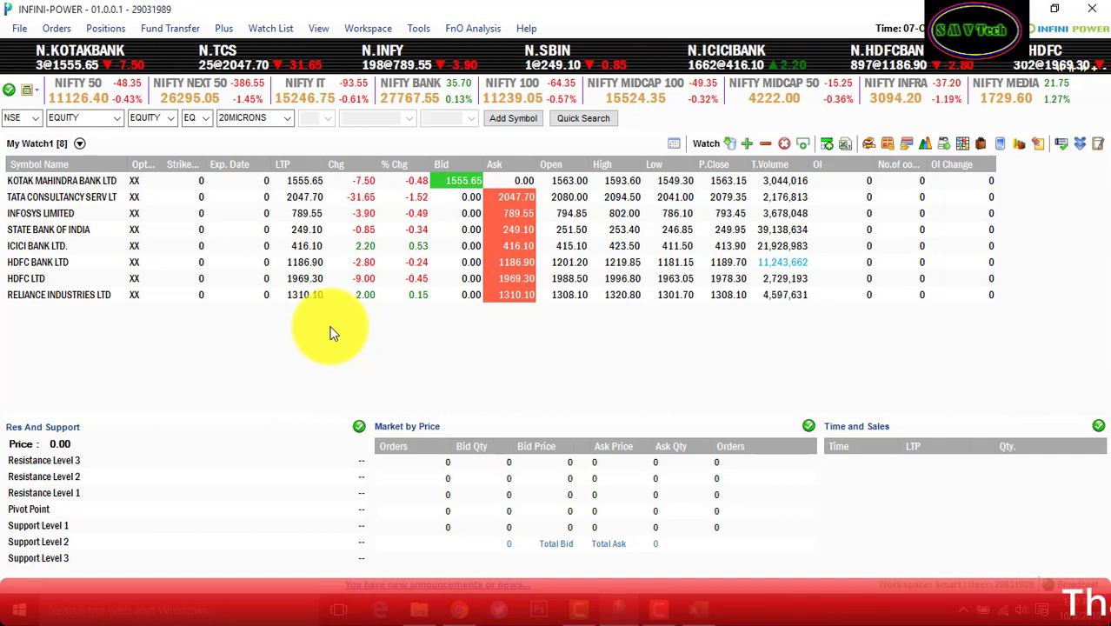
pyautogui.click(826, 146)
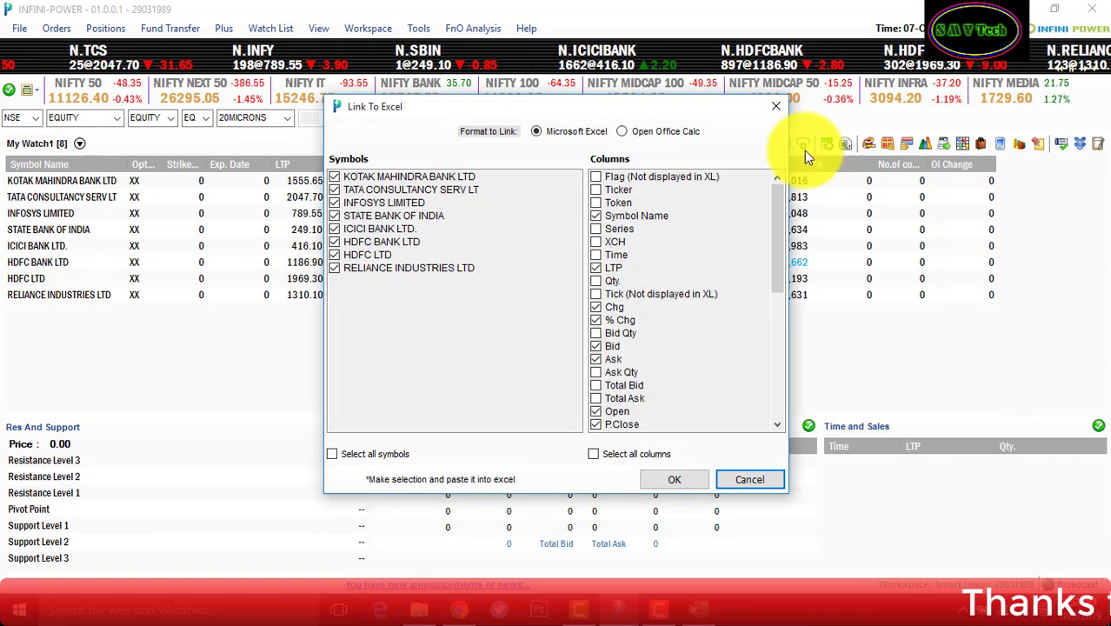
pyautogui.click(674, 479)
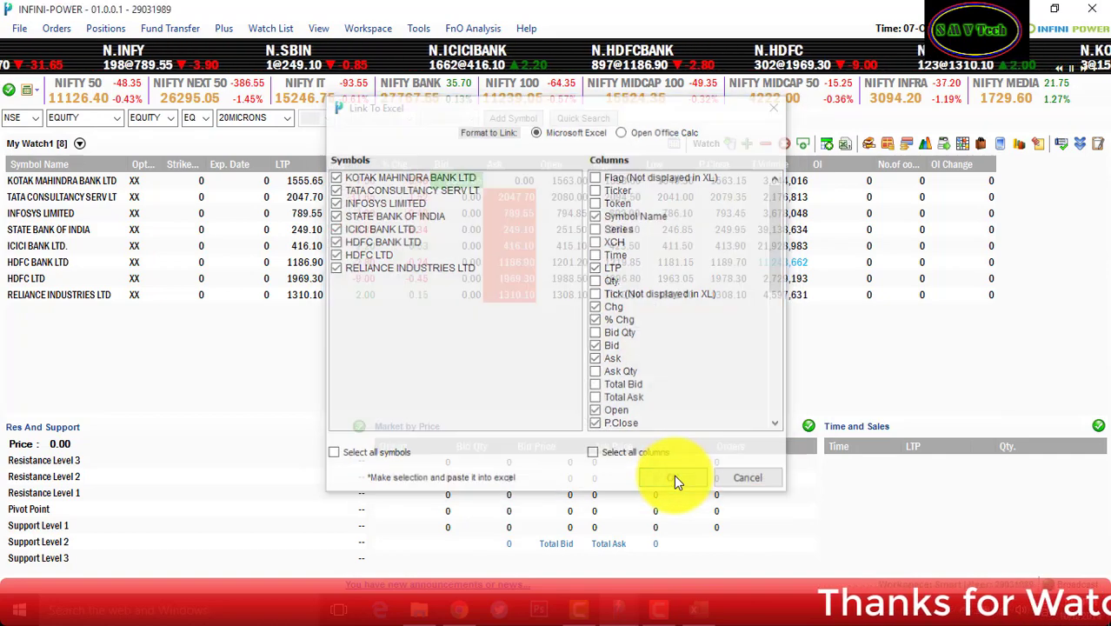
pyautogui.click(1031, 9)
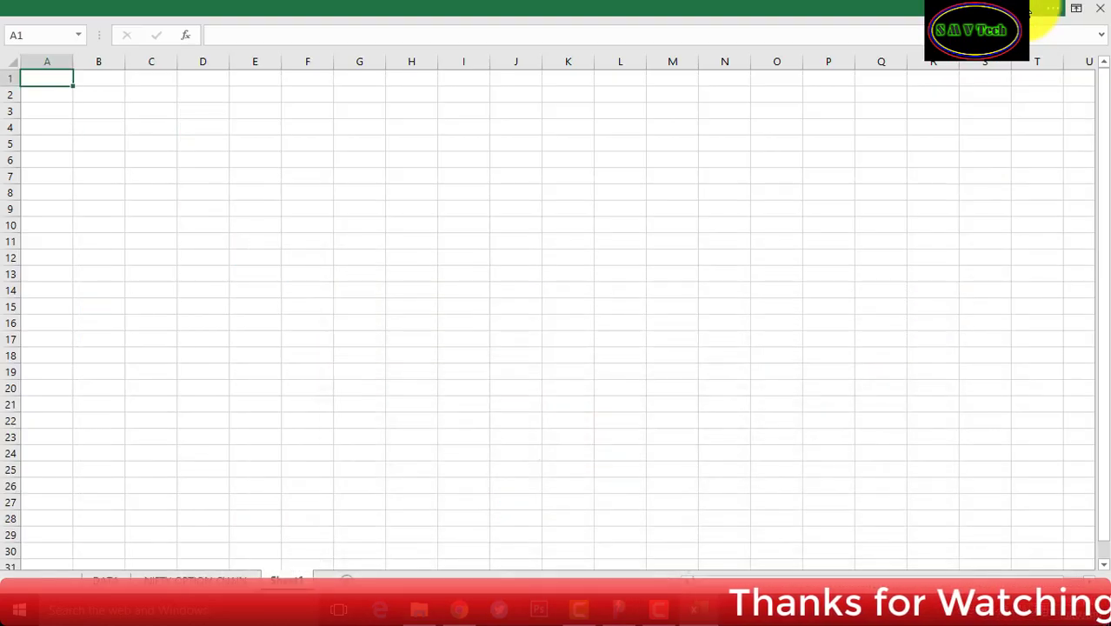
# Paste the live watchlist data into A1:Q9, add a blank Sheet2, and return to INFINI-POWER.
pyautogui.rightClick(53, 80)
pyautogui.click(81, 152)
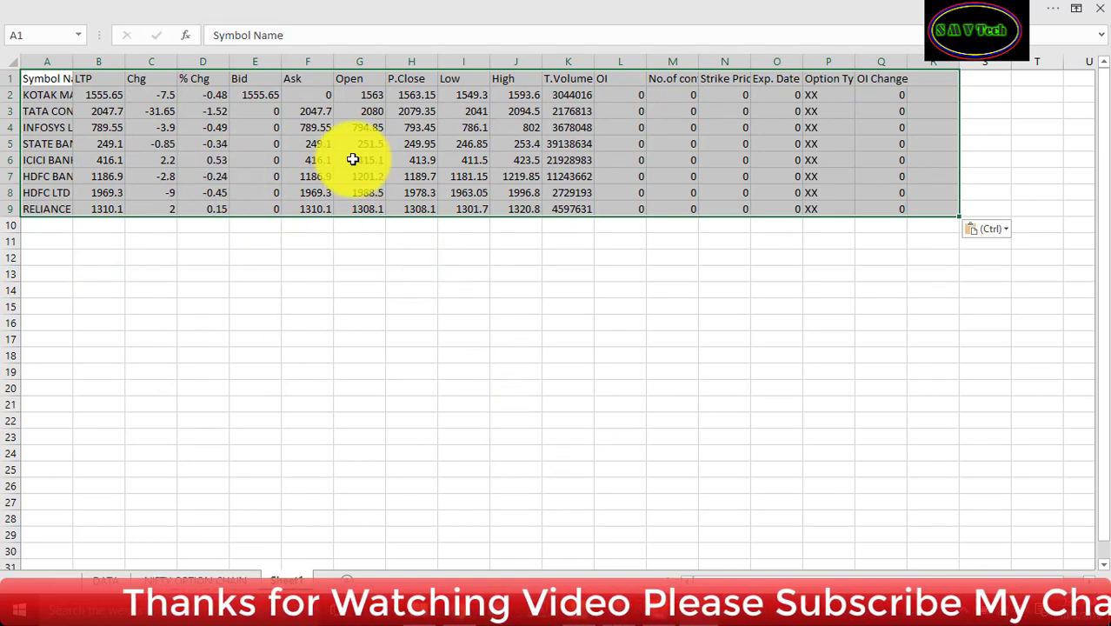
pyautogui.click(244, 244)
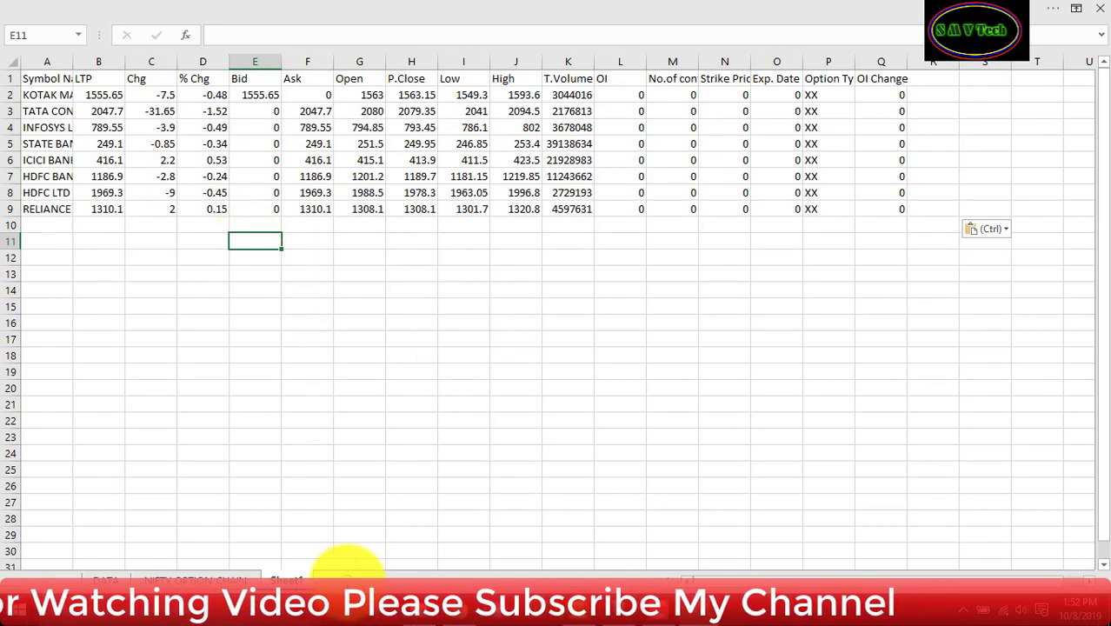
pyautogui.click(348, 575)
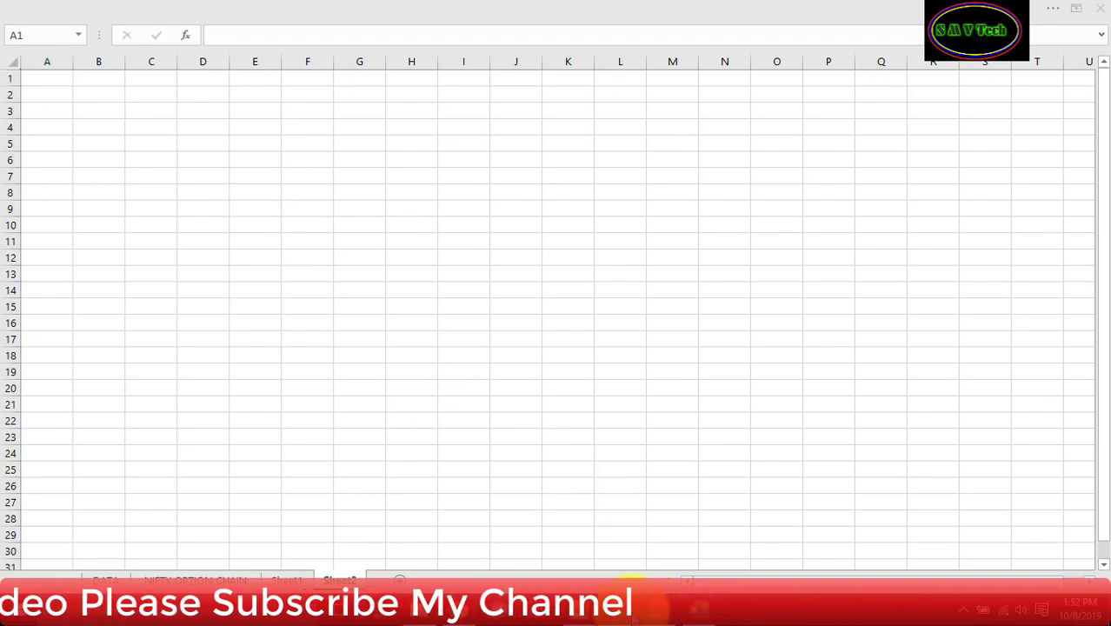
pyautogui.click(622, 608)
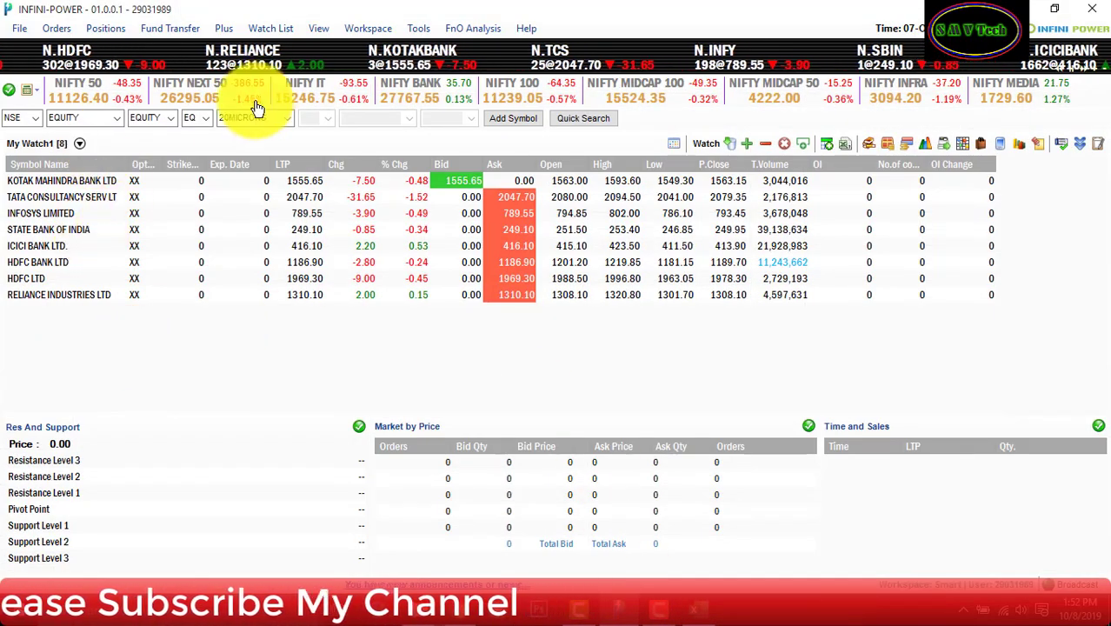
# Create a new watchlist named 'option nifty ce'.
pyautogui.click(256, 28)
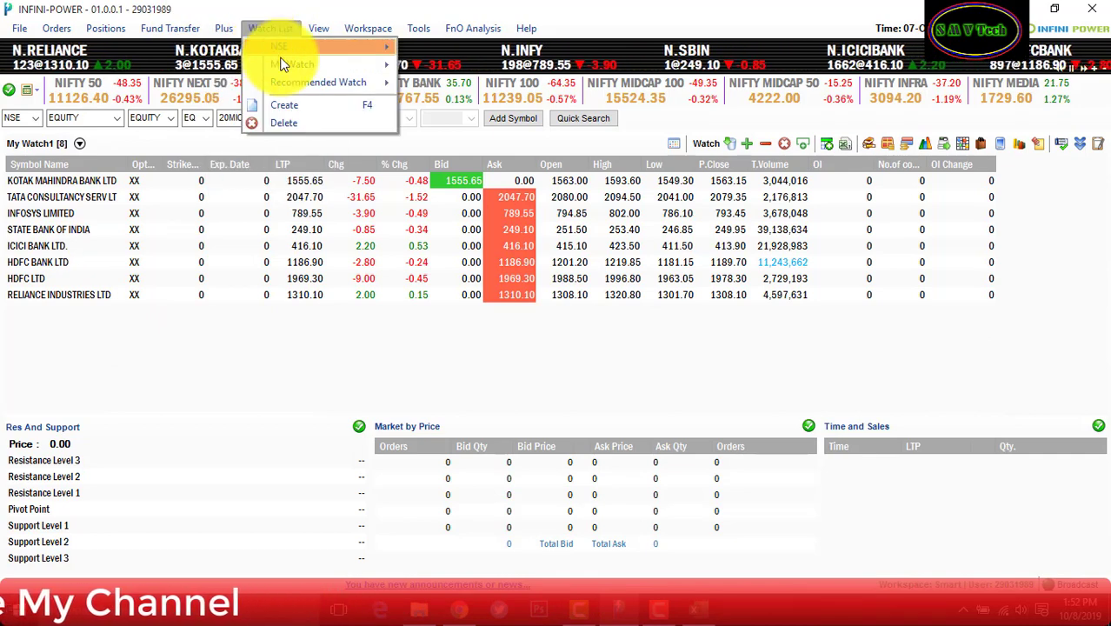
pyautogui.moveTo(294, 66)
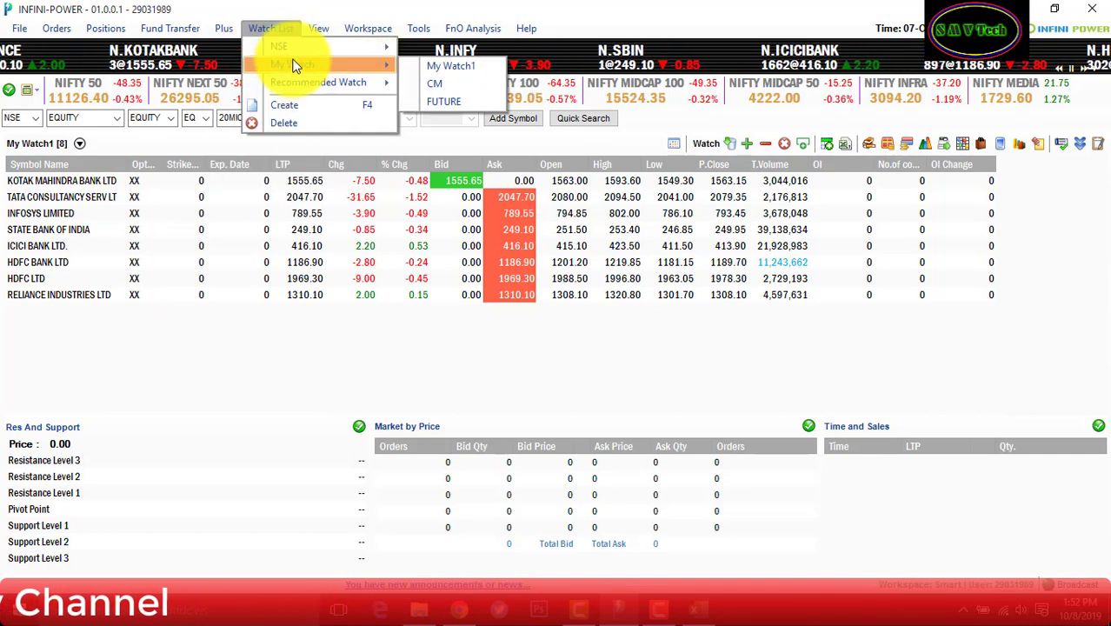
pyautogui.click(300, 106)
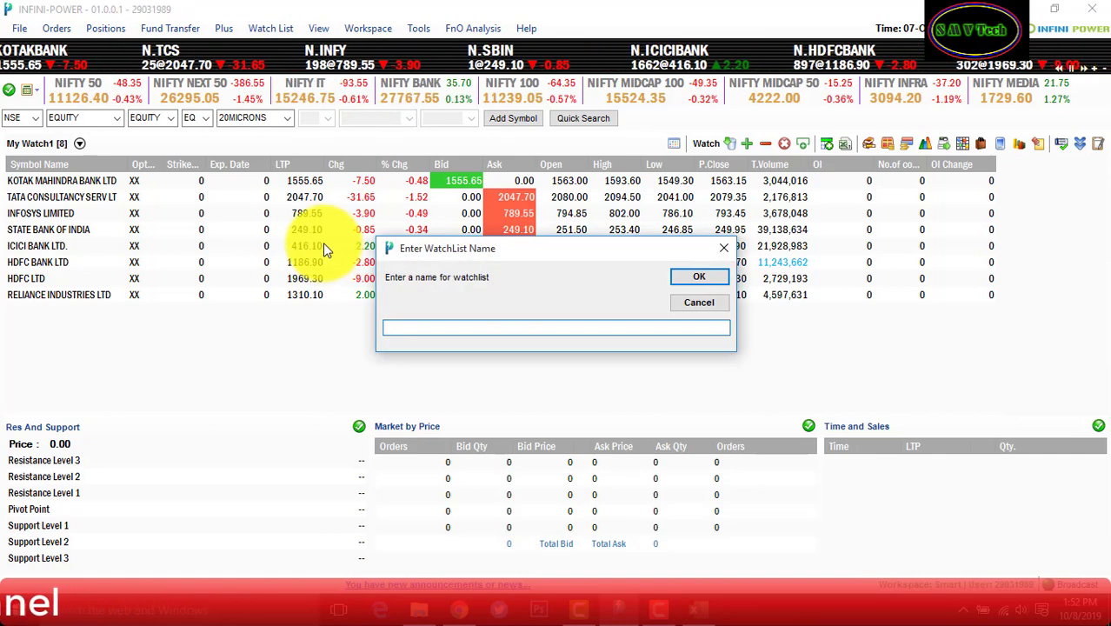
pyautogui.write('opti')
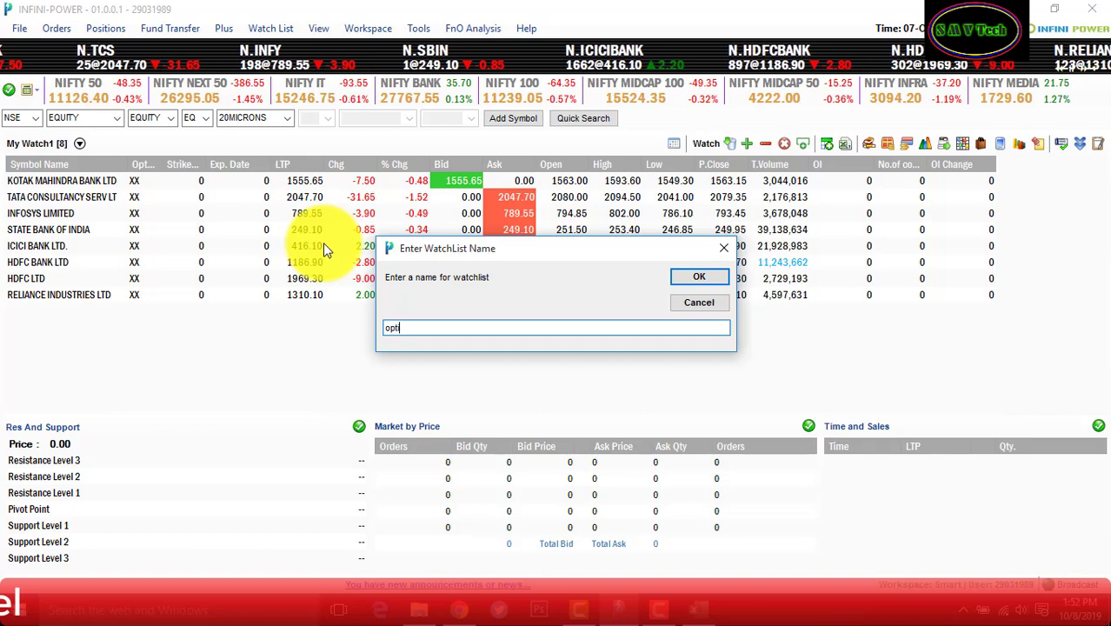
pyautogui.write('on')
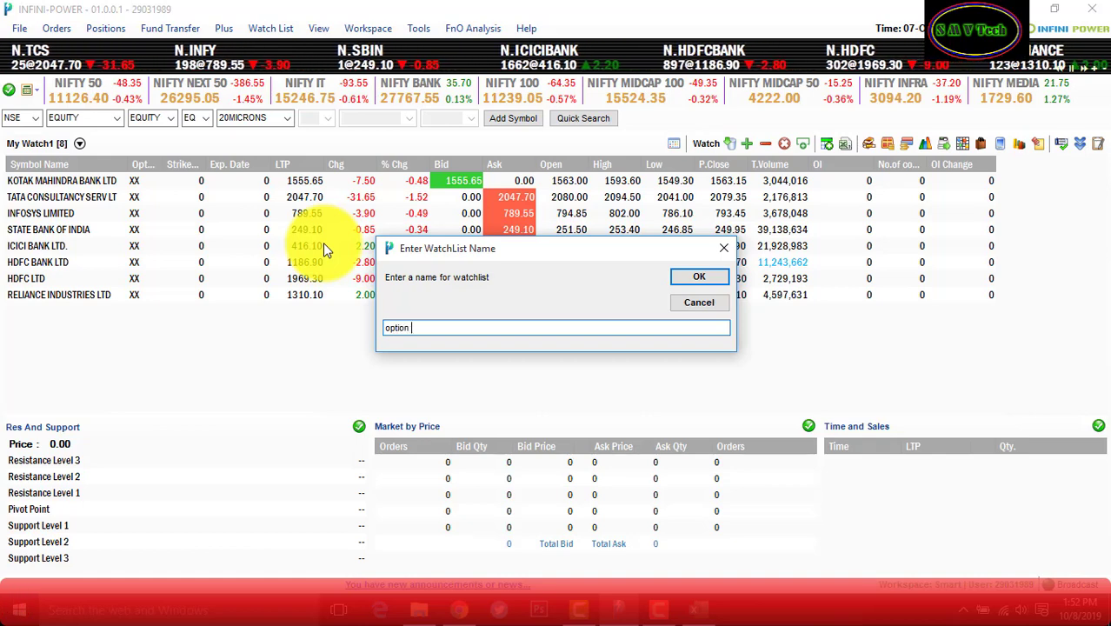
pyautogui.write(' nifty c')
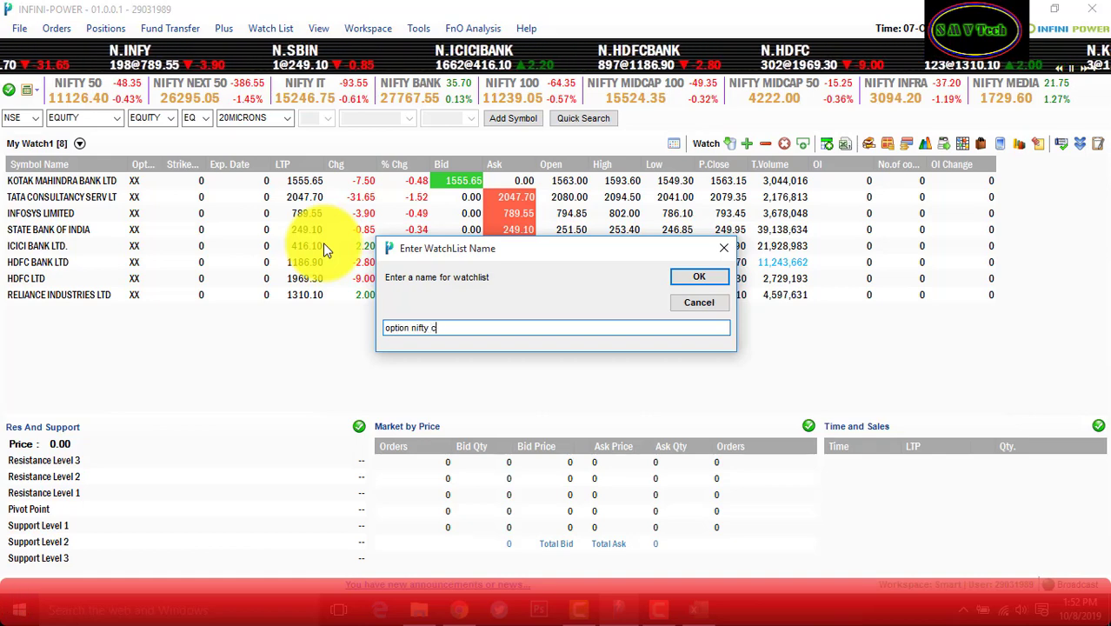
pyautogui.write('e')
pyautogui.press('Return')
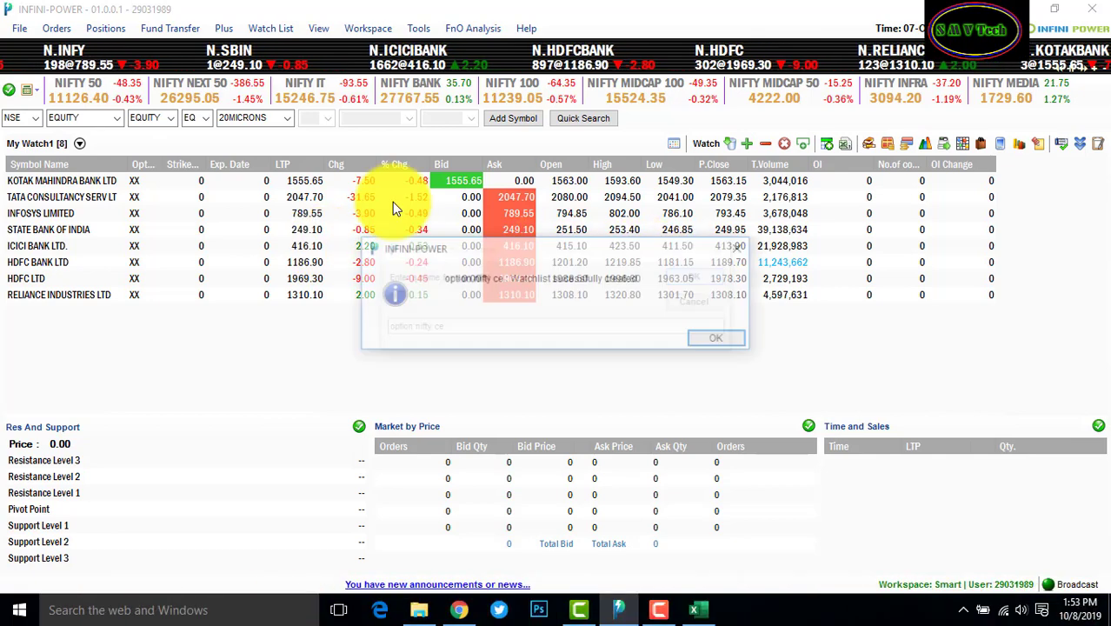
pyautogui.click(719, 339)
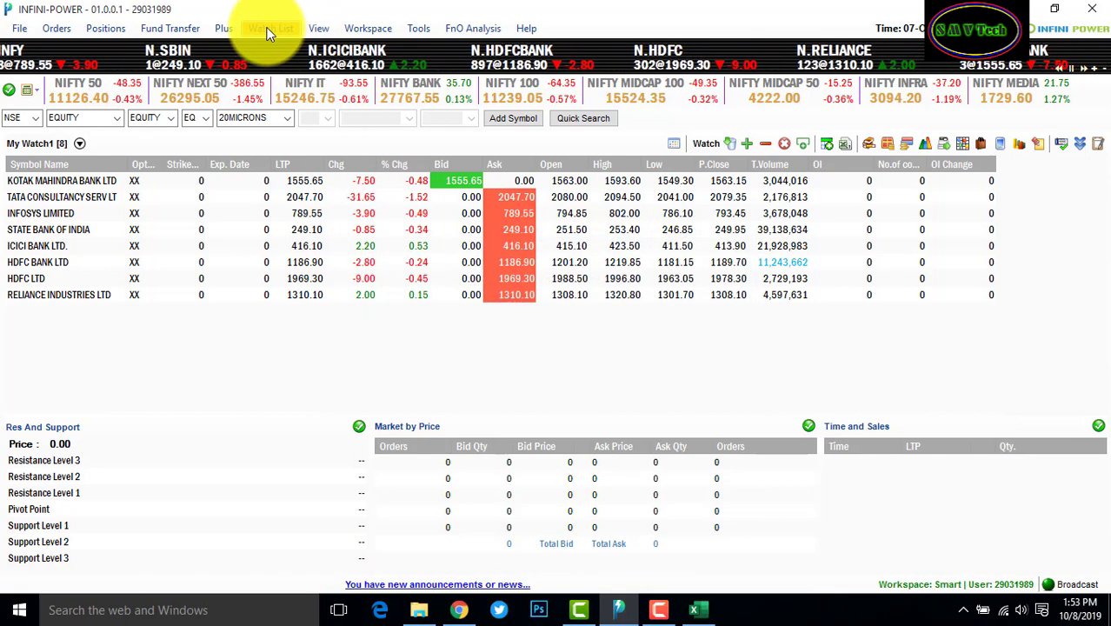
# Create a second watchlist named 'option nifty pe' and show the watchlist list.
pyautogui.click(268, 28)
pyautogui.click(322, 104)
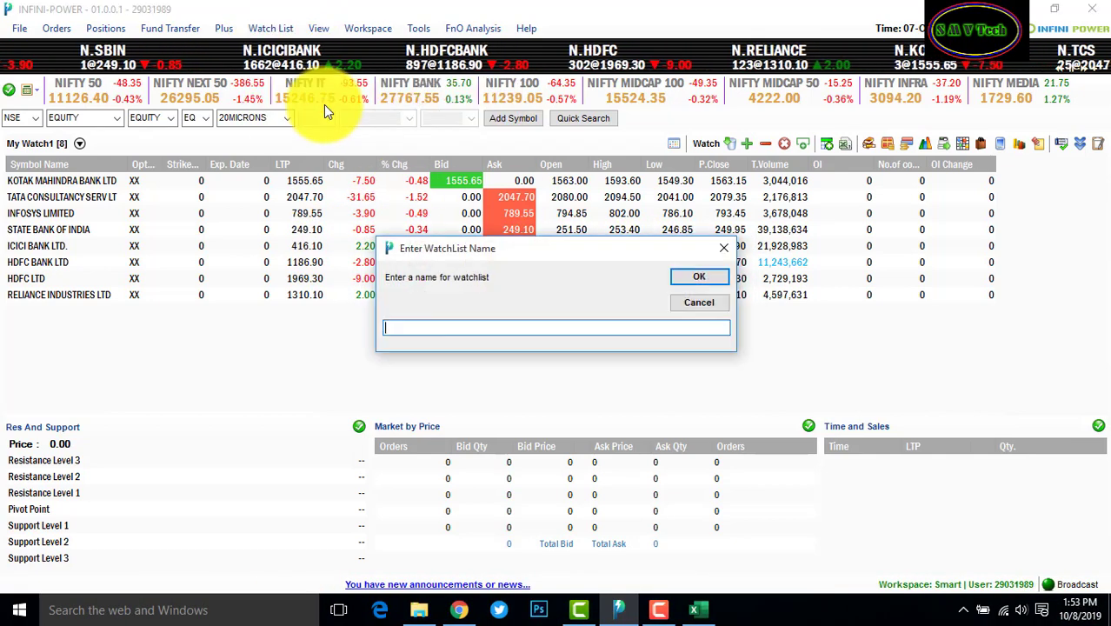
pyautogui.write('optio')
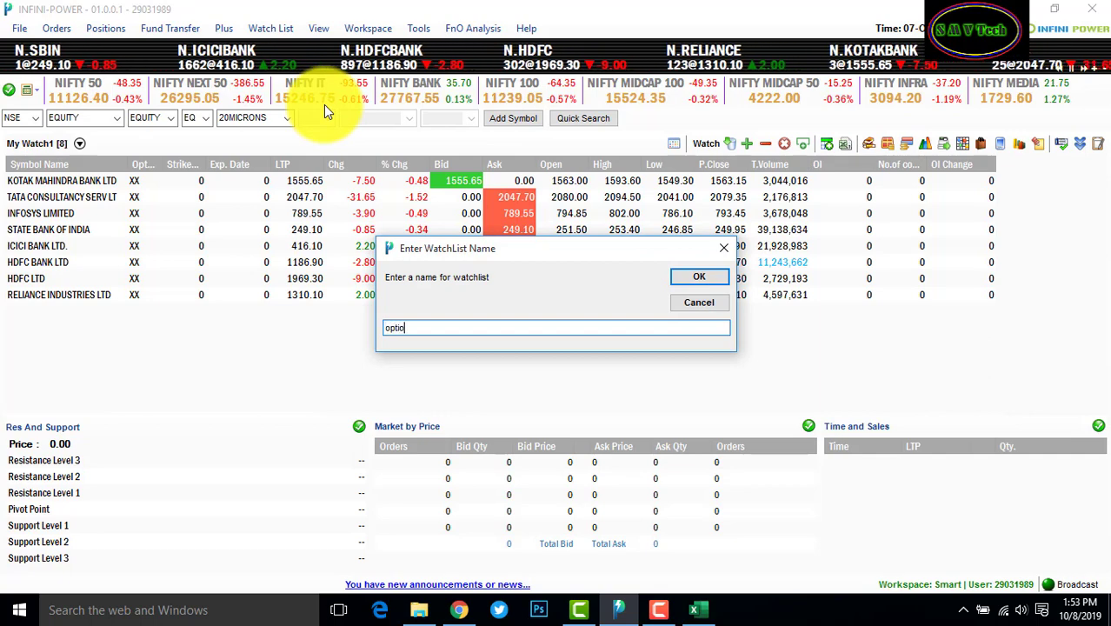
pyautogui.write('n nift')
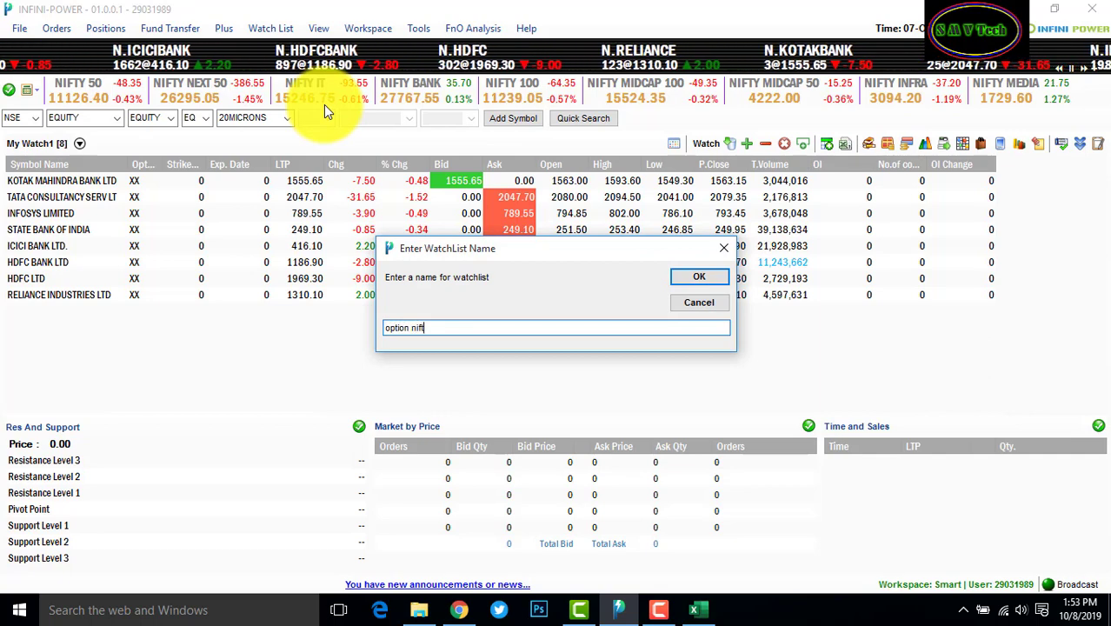
pyautogui.write('y pe')
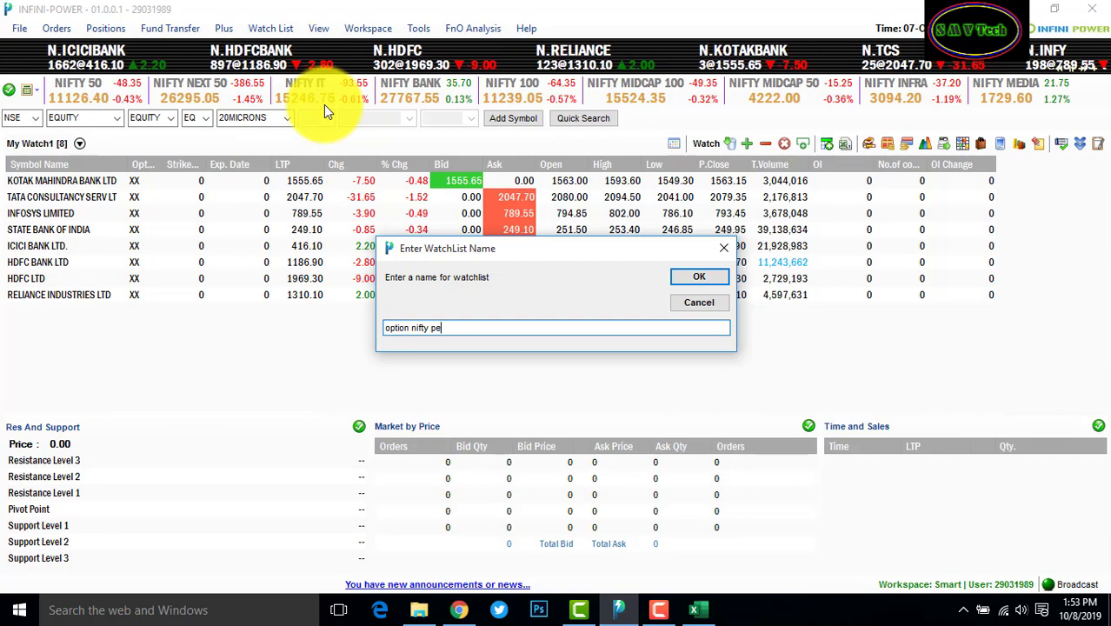
pyautogui.click(695, 277)
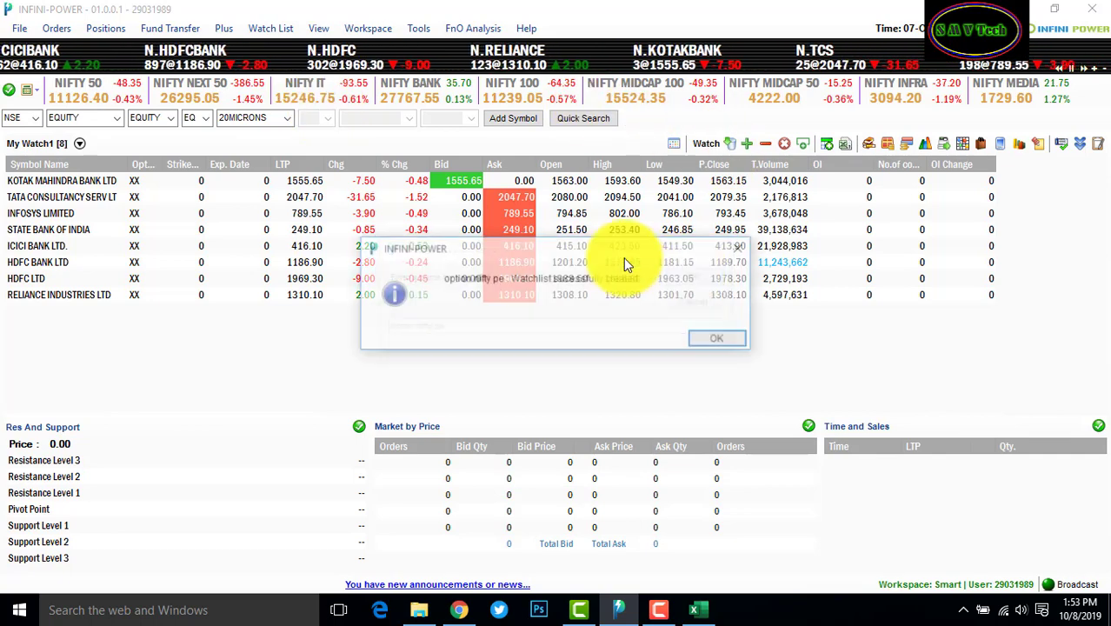
pyautogui.click(721, 340)
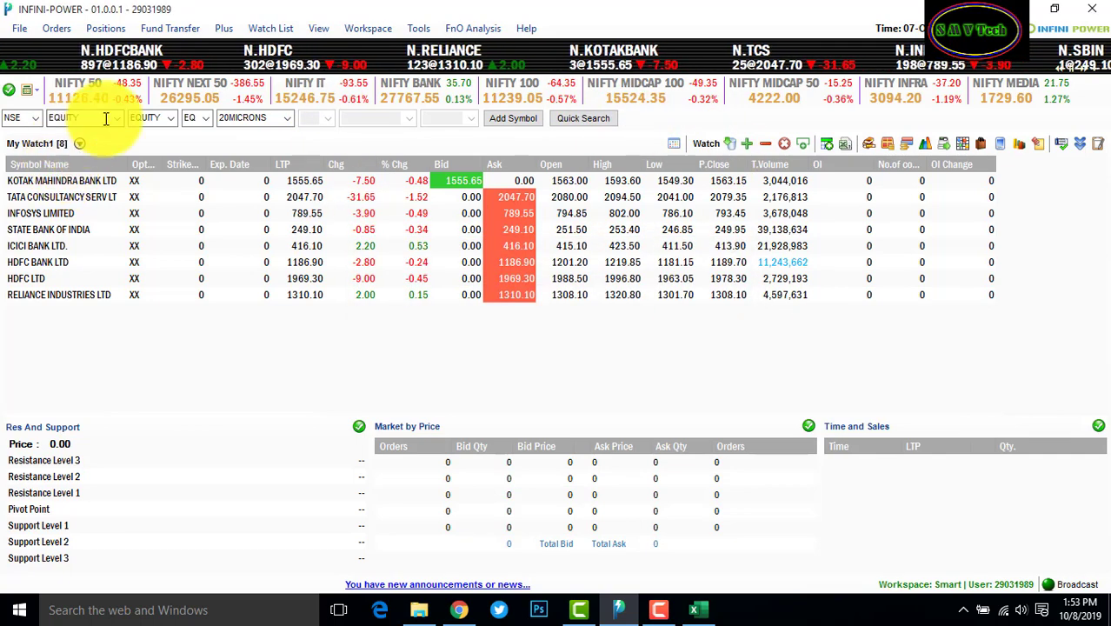
pyautogui.click(78, 143)
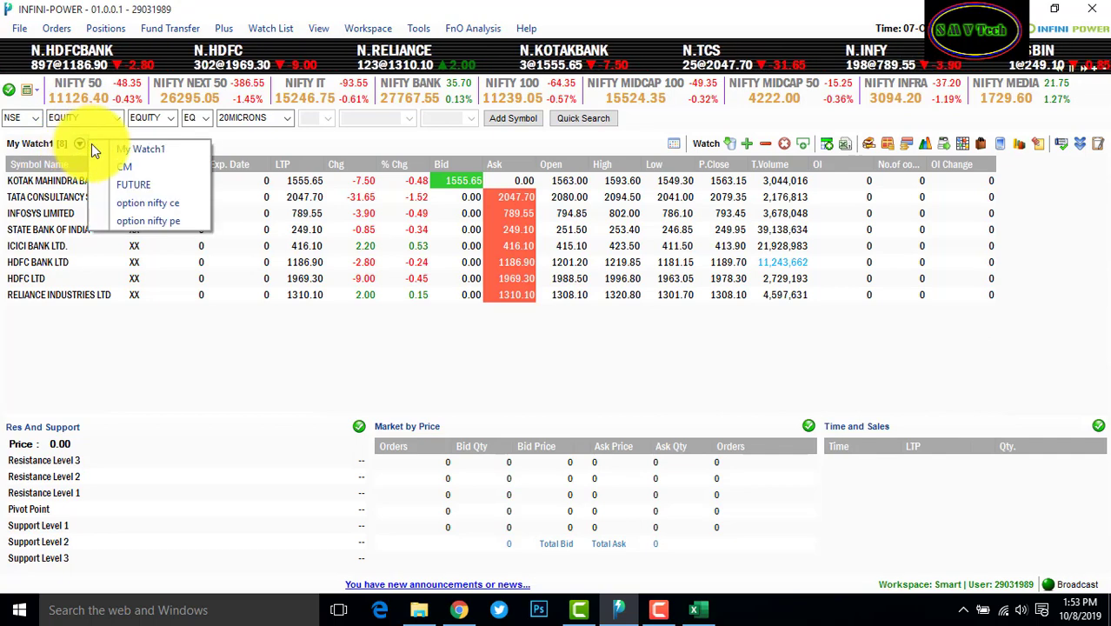
# In the option nifty ce watch list, set the contract to Derivatives, index options, underlying NIFTY.
pyautogui.click(146, 205)
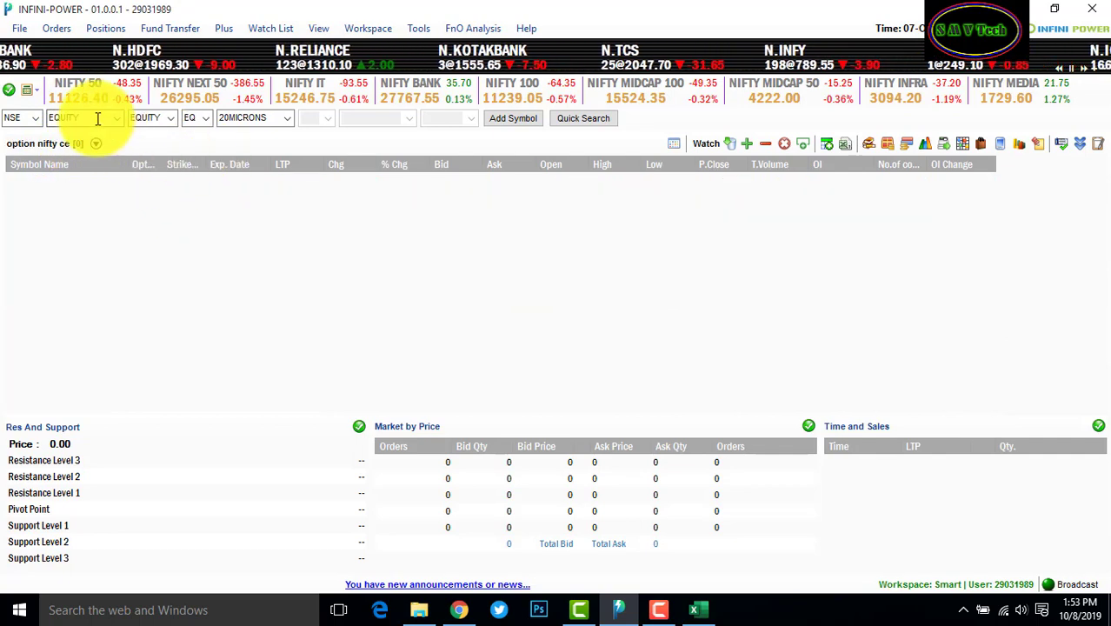
pyautogui.click(116, 117)
pyautogui.click(104, 138)
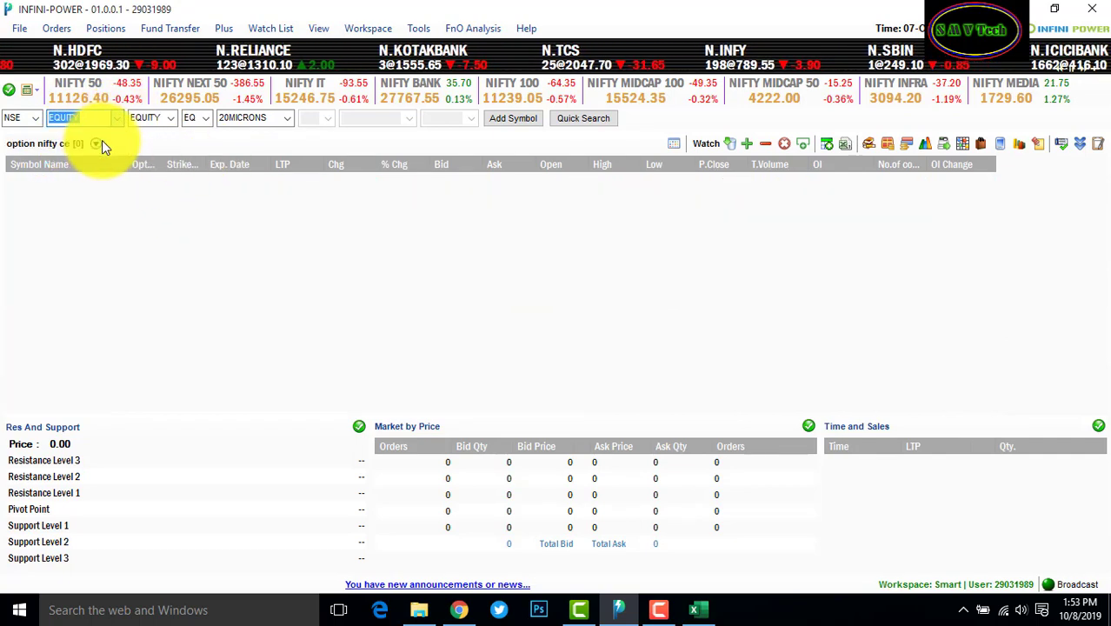
pyautogui.click(171, 119)
pyautogui.click(161, 161)
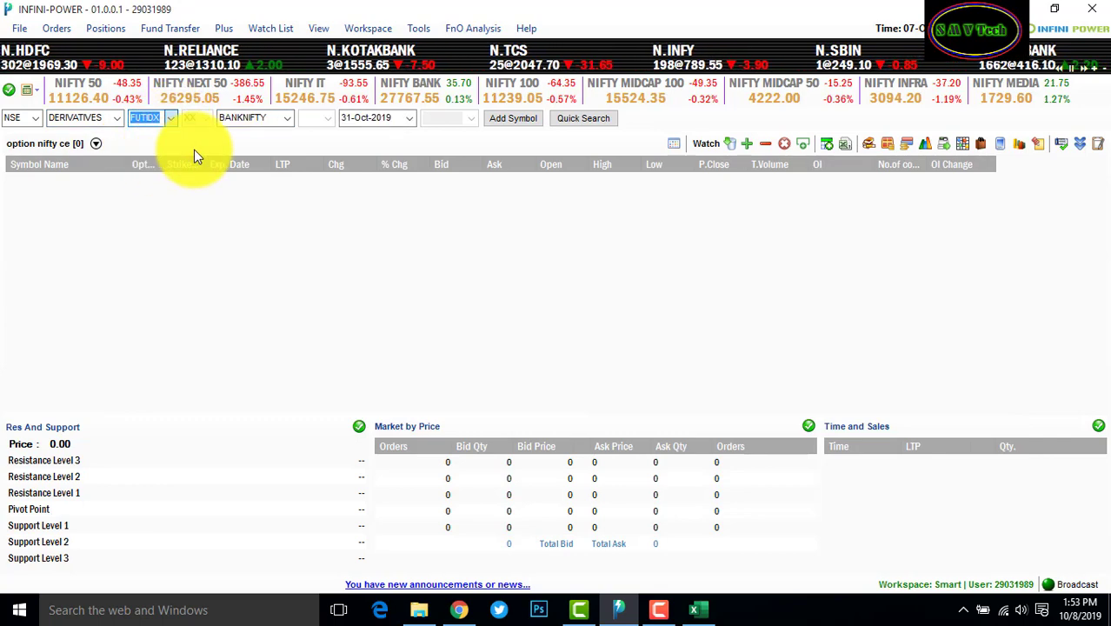
pyautogui.click(286, 119)
pyautogui.click(256, 143)
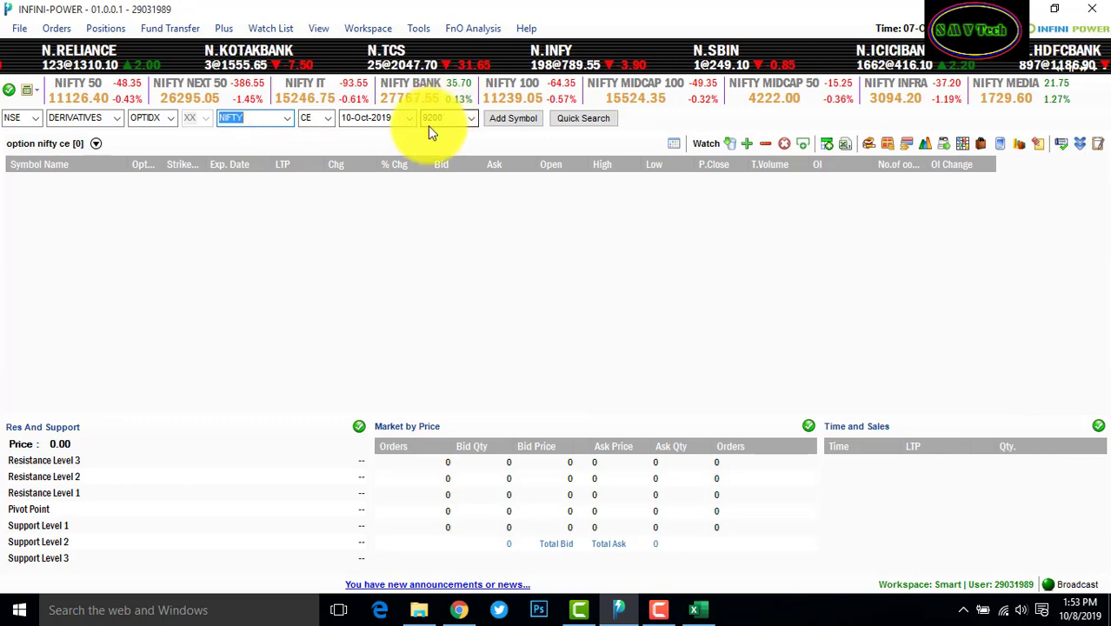
# Add NIFTY 10-Oct-2019 CE strikes 10000 through 10500, in steps of 50, to the watch list.
pyautogui.click(469, 119)
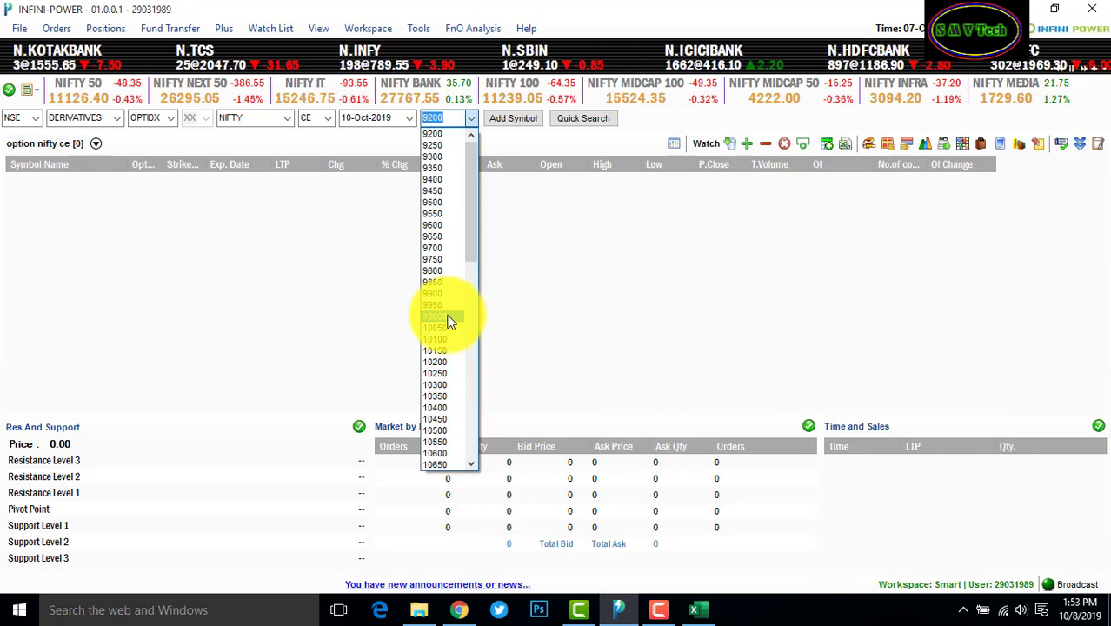
pyautogui.click(450, 317)
pyautogui.click(510, 122)
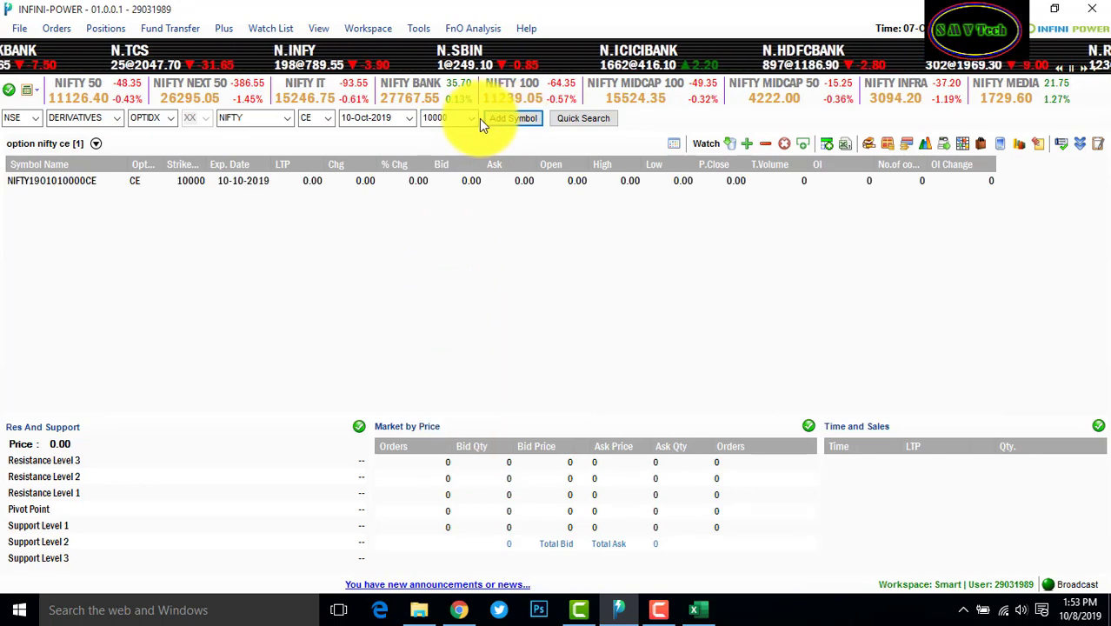
pyautogui.click(471, 119)
pyautogui.click(457, 144)
pyautogui.click(504, 122)
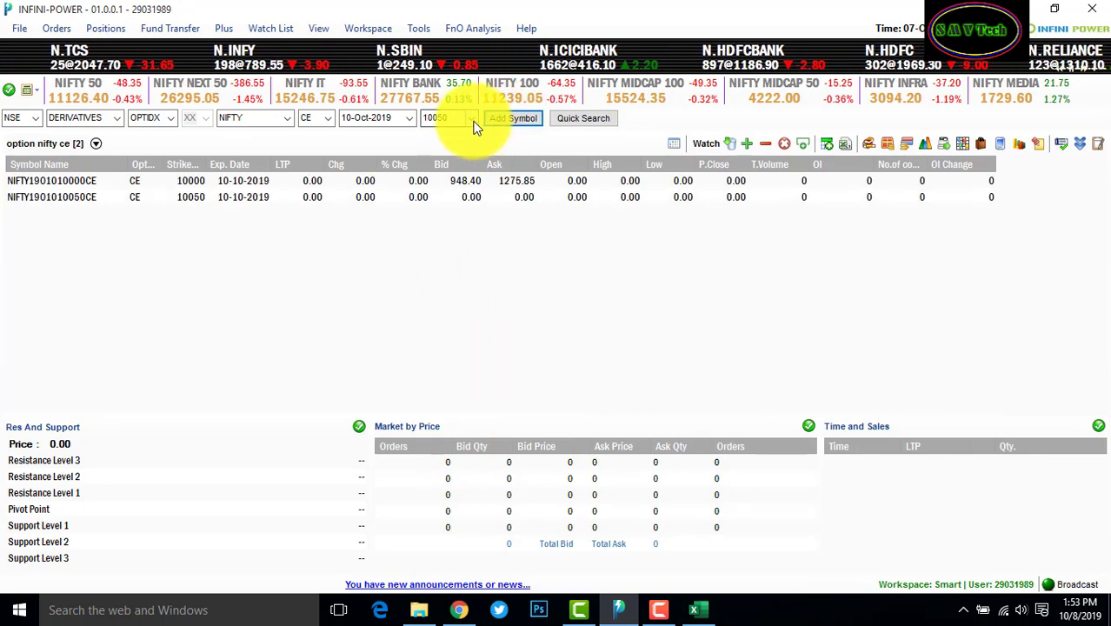
pyautogui.click(470, 118)
pyautogui.click(458, 151)
pyautogui.click(513, 118)
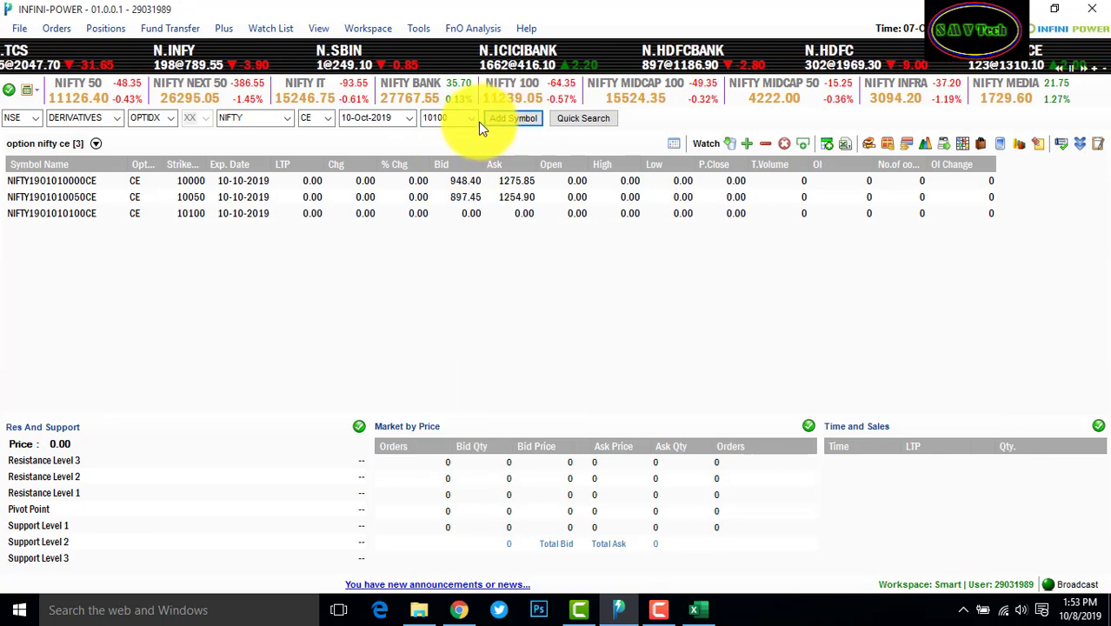
pyautogui.click(470, 118)
pyautogui.click(460, 141)
pyautogui.click(502, 121)
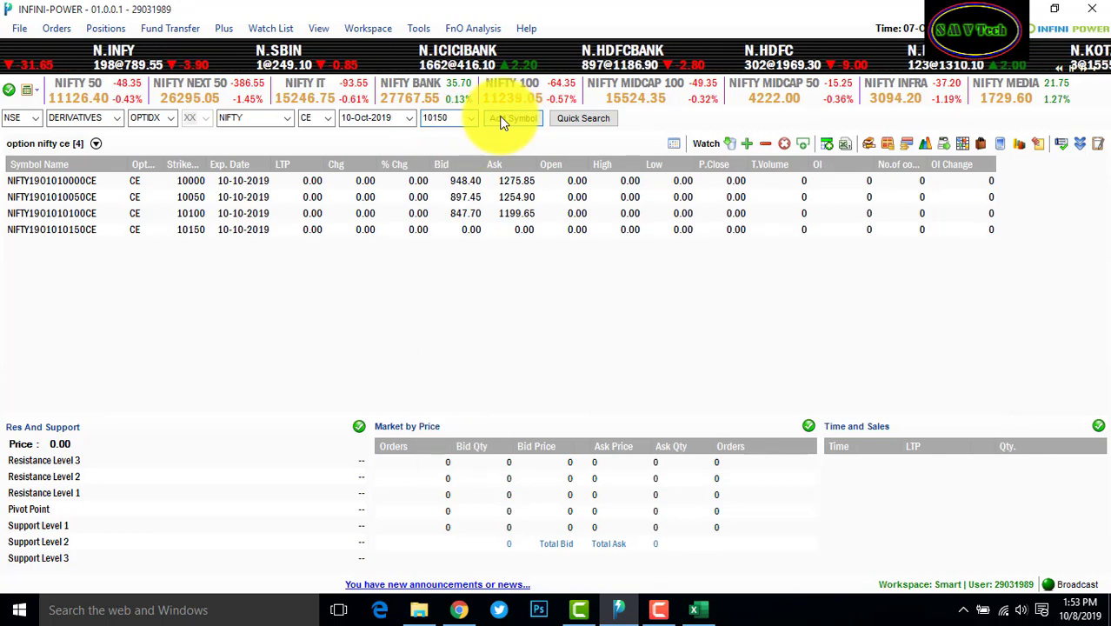
pyautogui.click(470, 118)
pyautogui.click(449, 144)
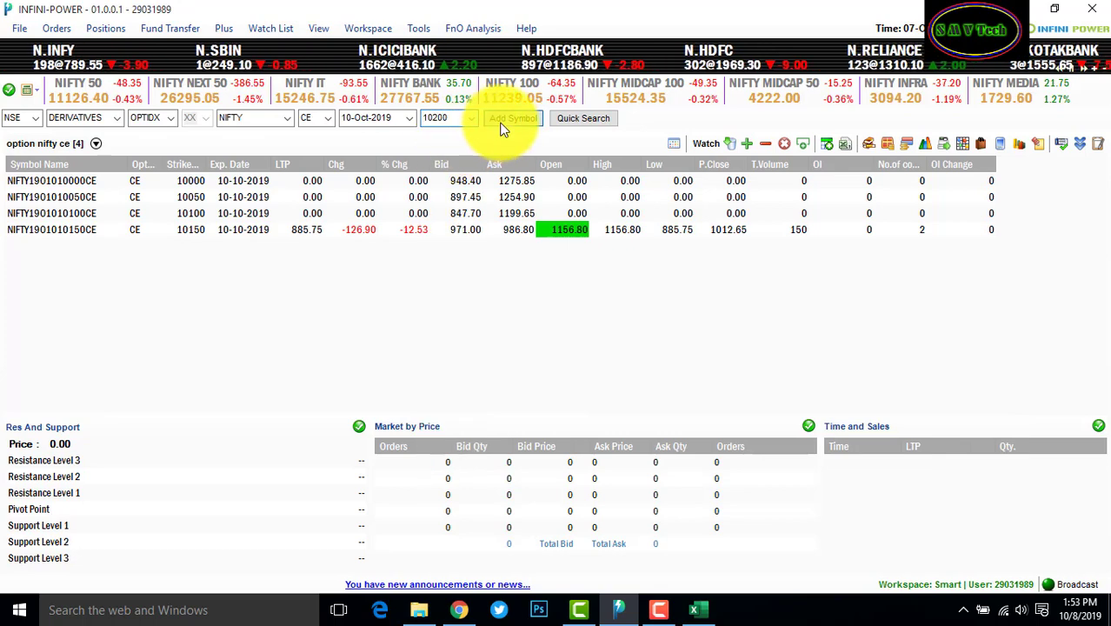
pyautogui.click(509, 121)
pyautogui.click(469, 119)
pyautogui.click(459, 147)
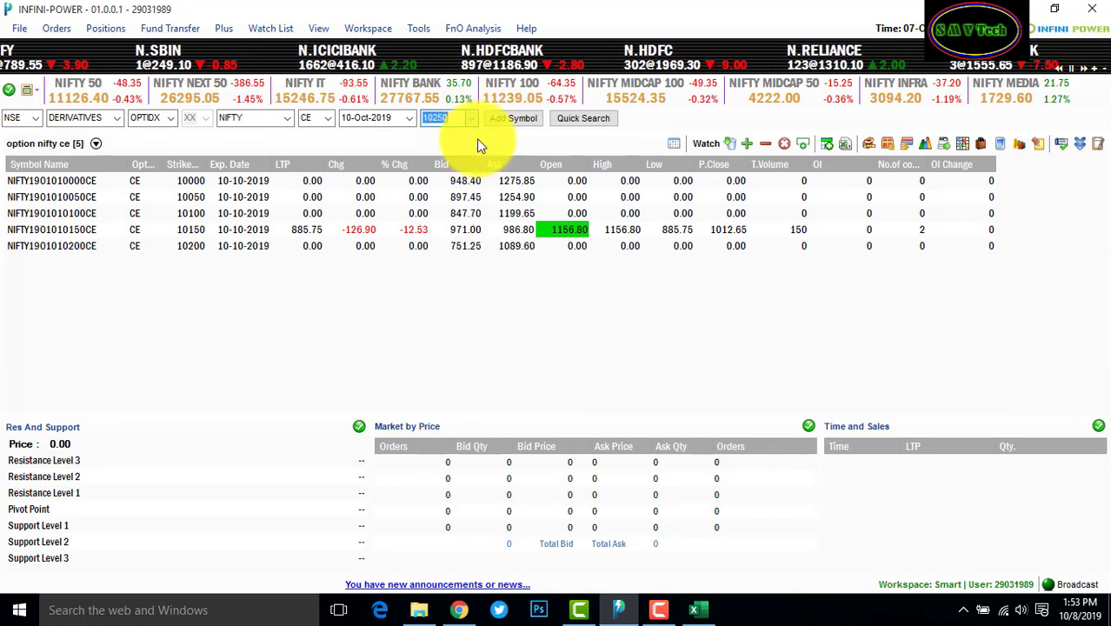
pyautogui.click(504, 121)
pyautogui.click(470, 119)
pyautogui.click(451, 141)
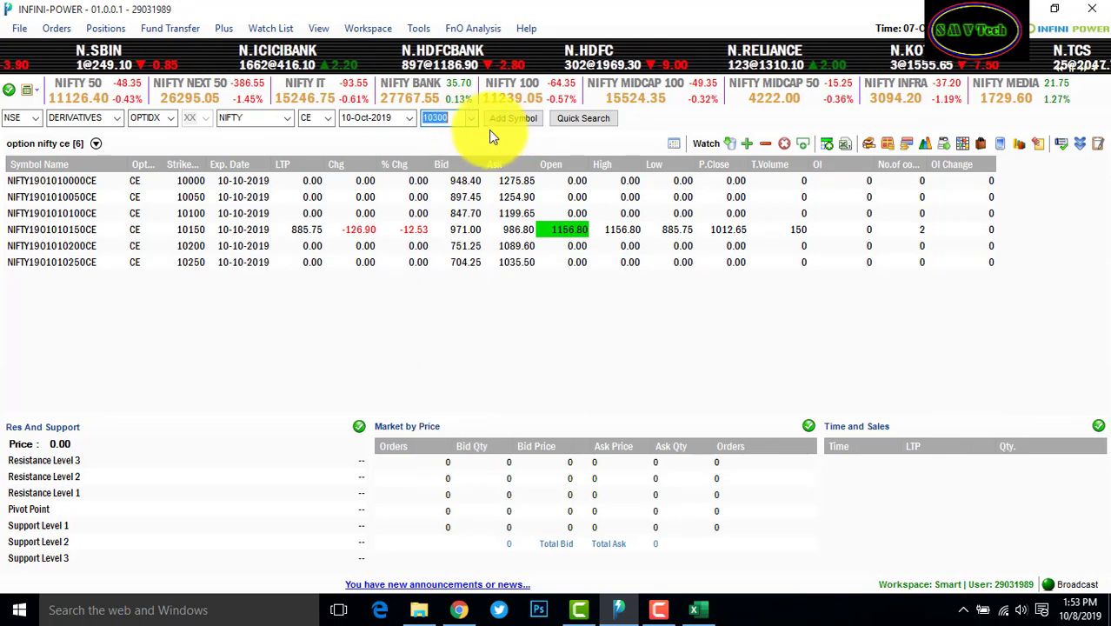
pyautogui.click(491, 124)
pyautogui.click(468, 123)
pyautogui.click(450, 142)
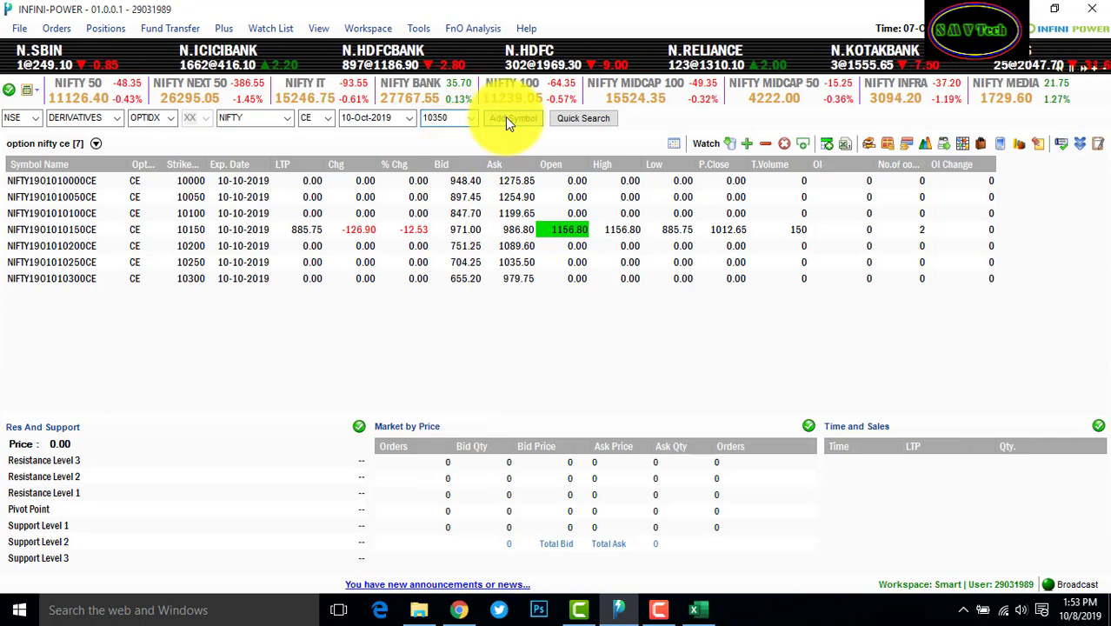
pyautogui.click(505, 118)
pyautogui.click(467, 122)
pyautogui.click(457, 140)
pyautogui.click(495, 120)
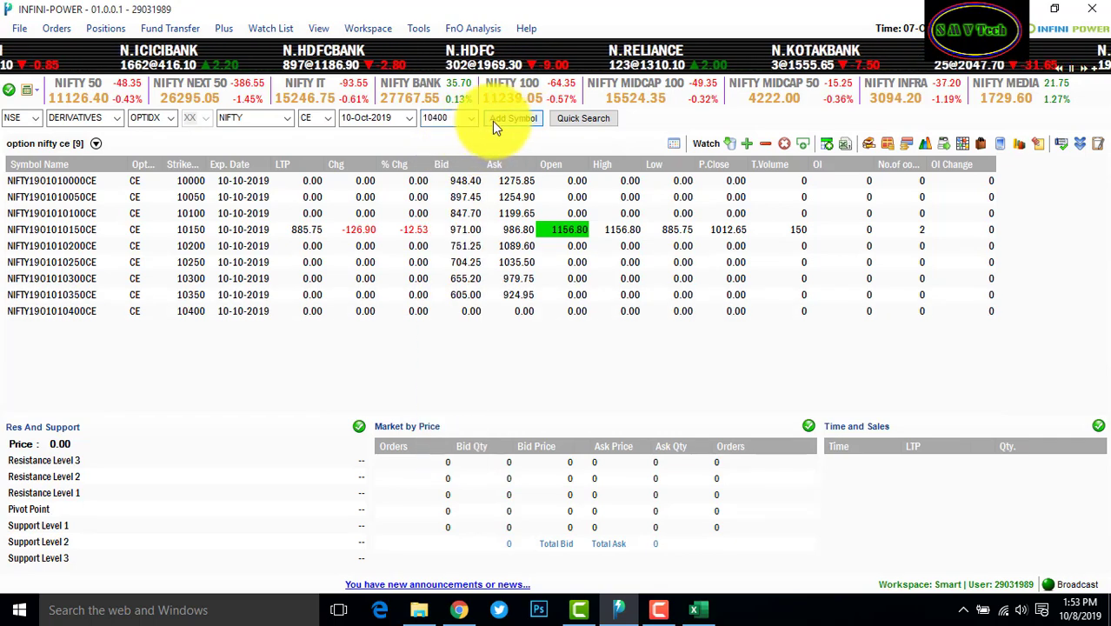
pyautogui.click(471, 119)
pyautogui.click(451, 139)
pyautogui.click(500, 119)
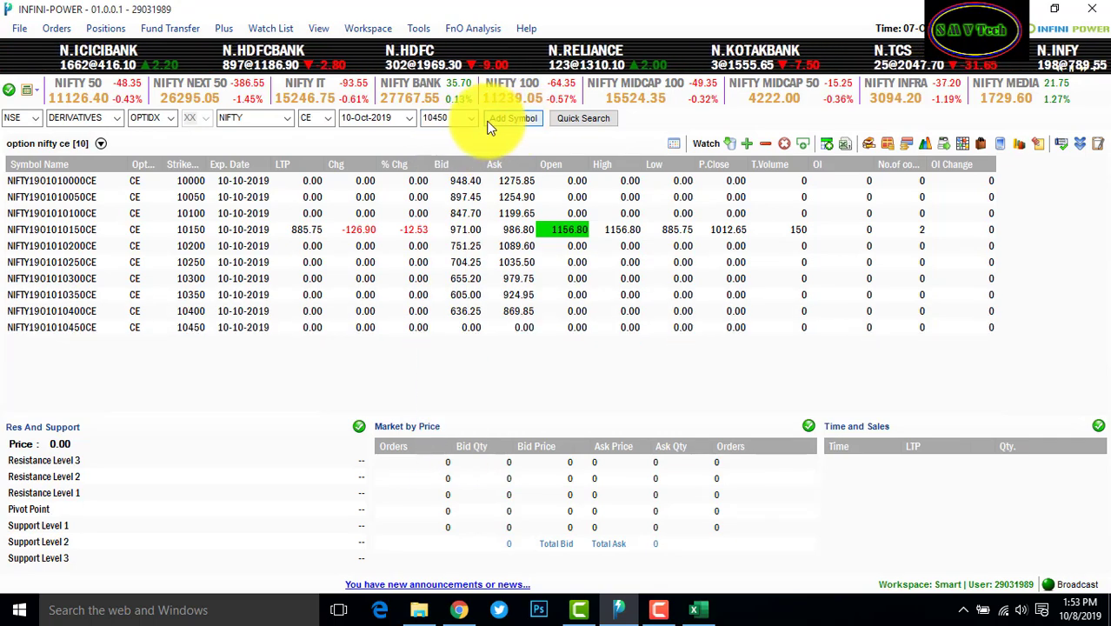
pyautogui.click(471, 119)
pyautogui.click(456, 144)
pyautogui.click(513, 119)
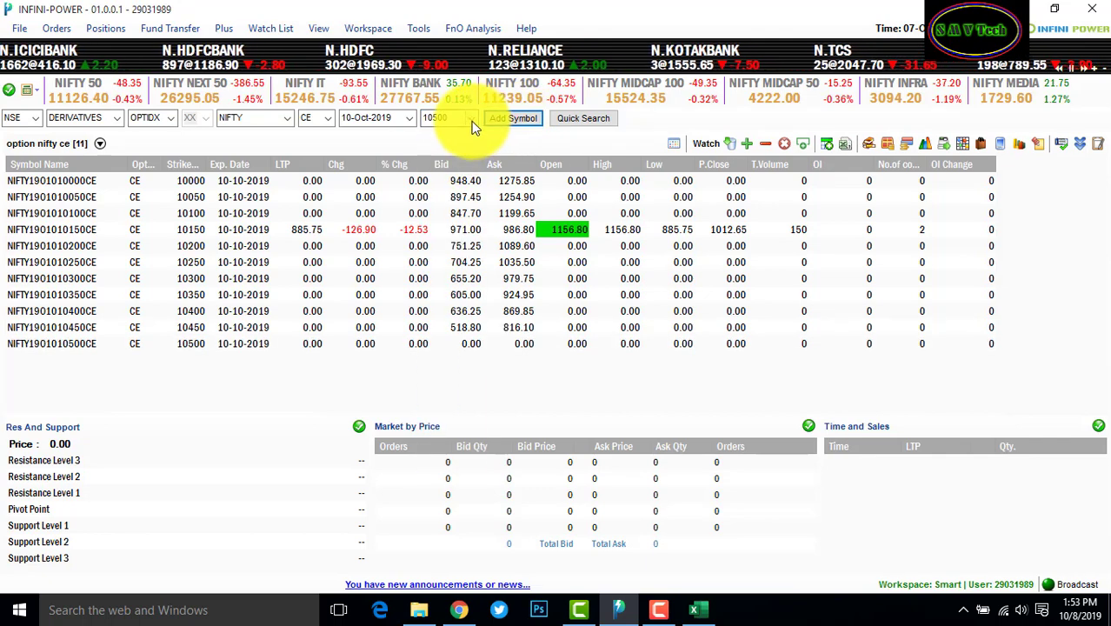
# Add NIFTY CE strikes 10550 through 11250, in steps of 50, to the watch list.
pyautogui.click(471, 119)
pyautogui.click(457, 144)
pyautogui.click(512, 118)
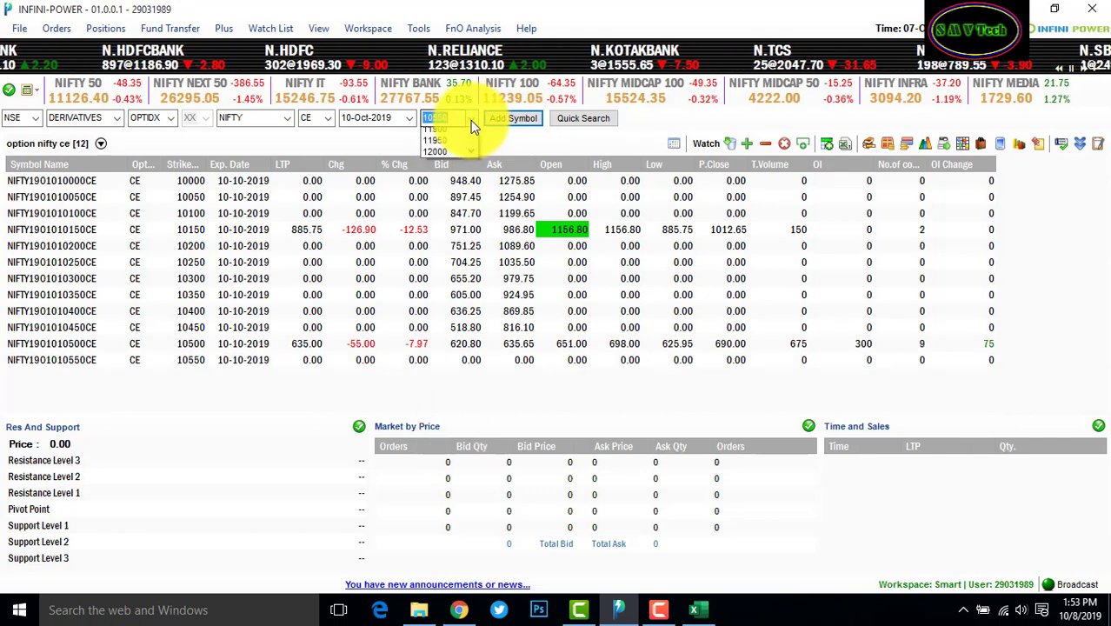
pyautogui.click(454, 142)
pyautogui.click(500, 119)
pyautogui.click(471, 119)
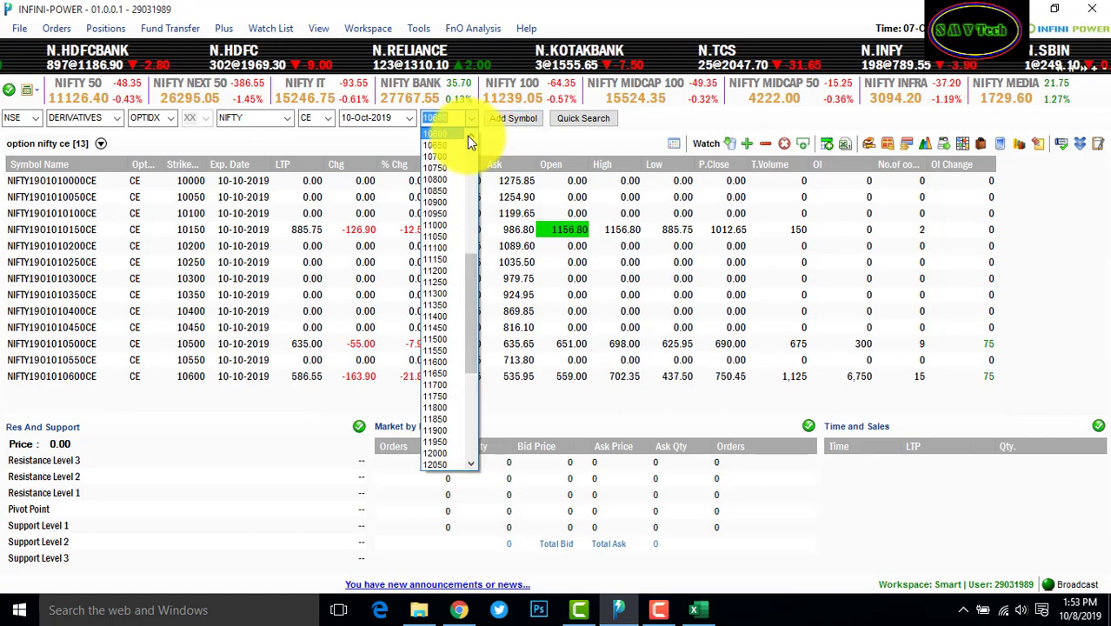
pyautogui.click(461, 141)
pyautogui.click(513, 118)
pyautogui.click(473, 119)
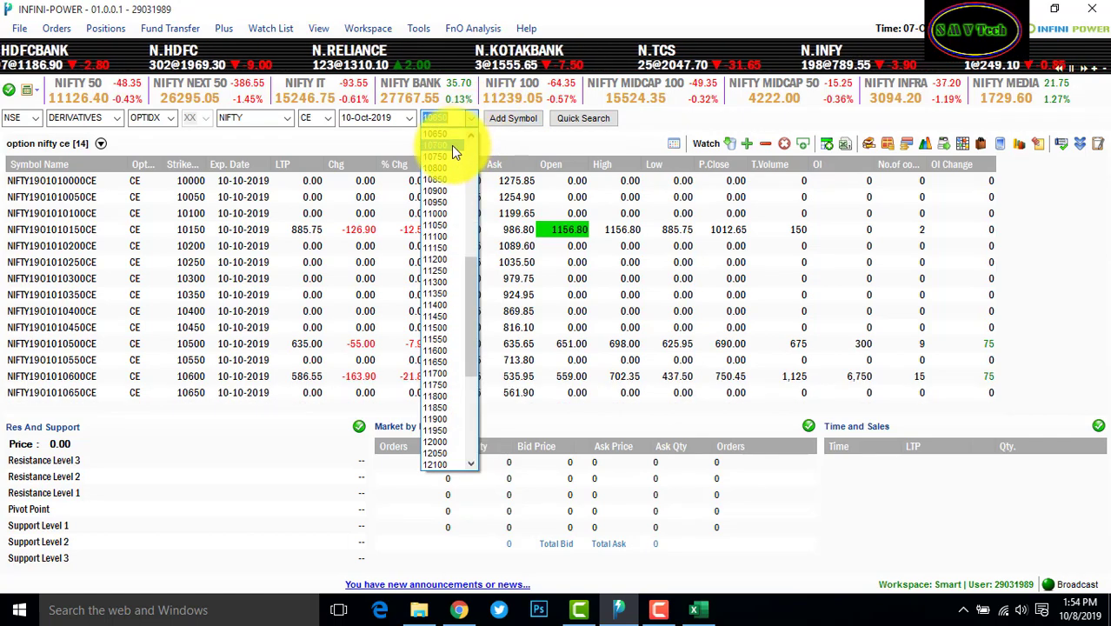
pyautogui.click(452, 145)
pyautogui.click(508, 118)
pyautogui.click(472, 119)
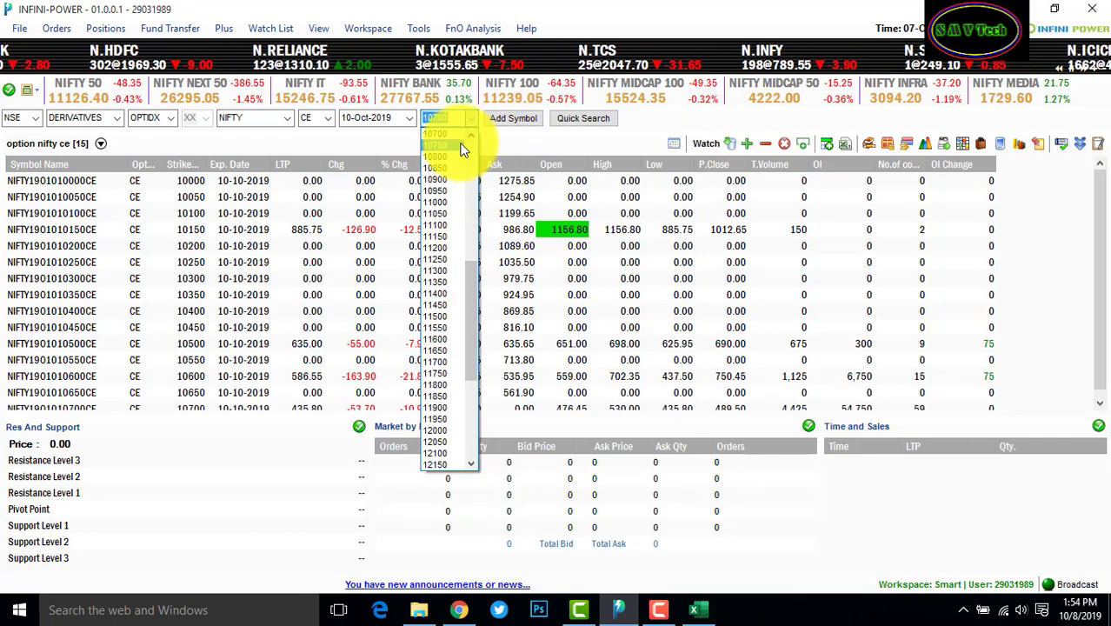
pyautogui.click(463, 148)
pyautogui.click(473, 119)
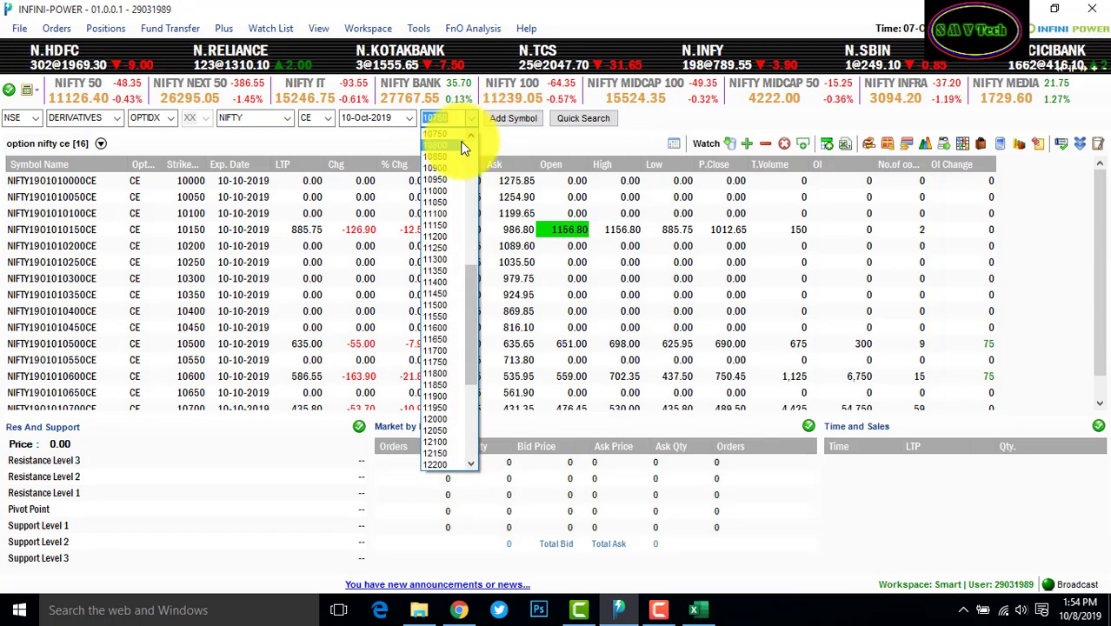
pyautogui.click(456, 145)
pyautogui.click(512, 118)
pyautogui.click(472, 119)
pyautogui.click(457, 141)
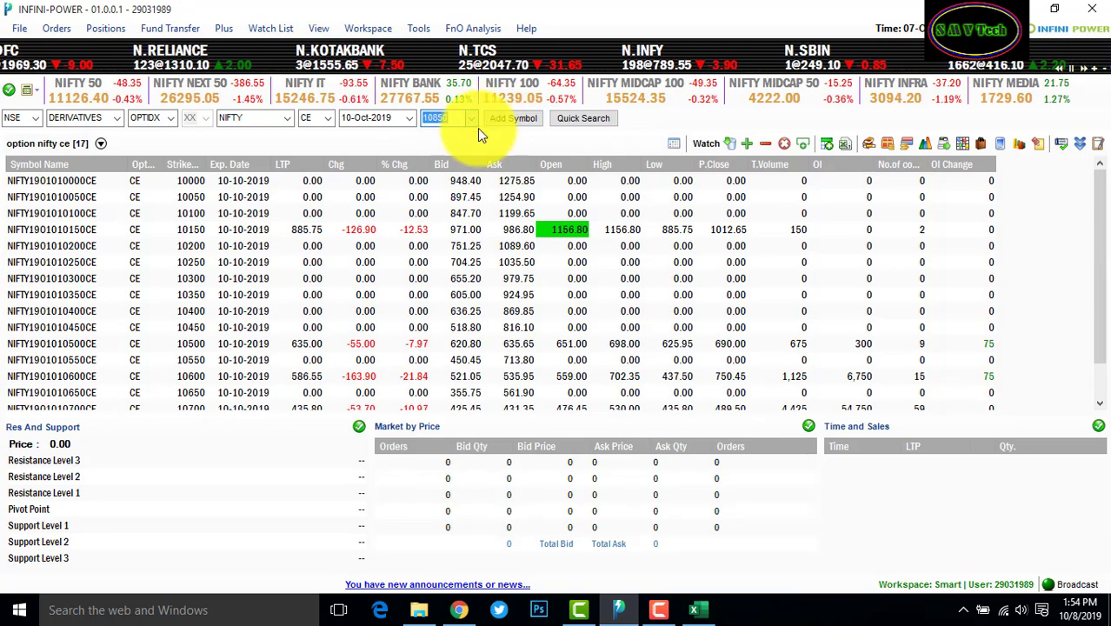
pyautogui.click(472, 119)
pyautogui.click(439, 143)
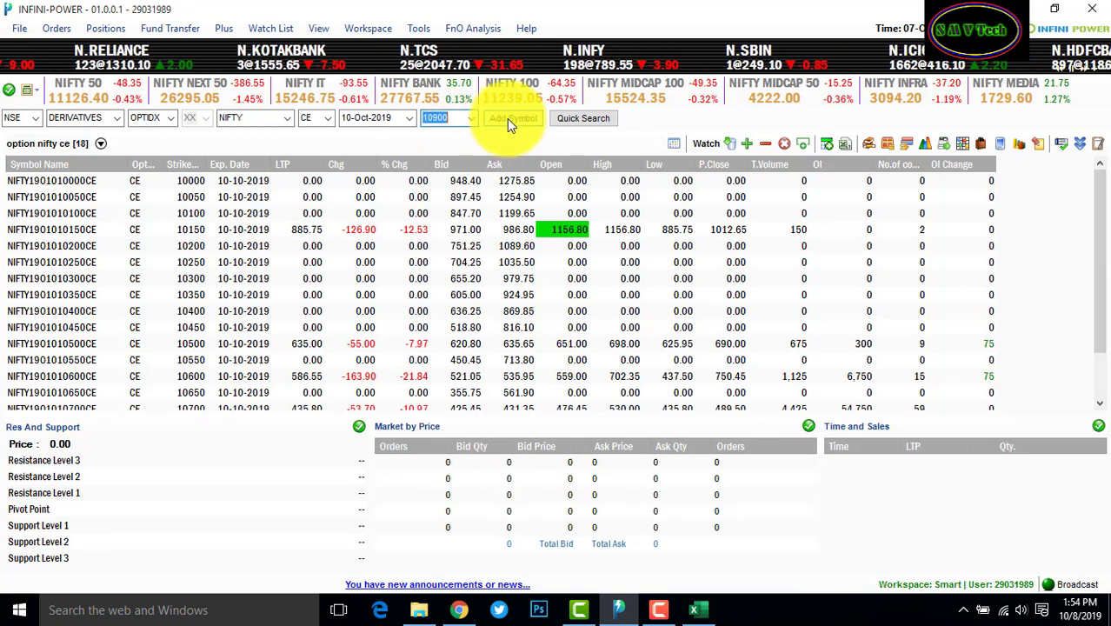
pyautogui.click(508, 118)
pyautogui.click(469, 120)
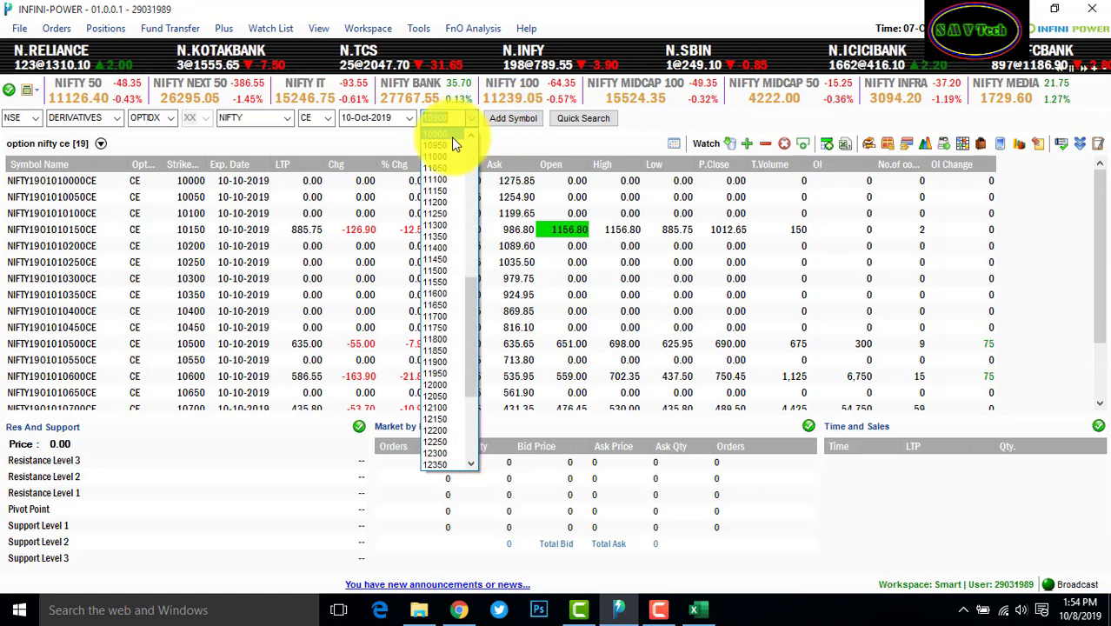
pyautogui.click(453, 140)
pyautogui.click(511, 118)
pyautogui.click(469, 119)
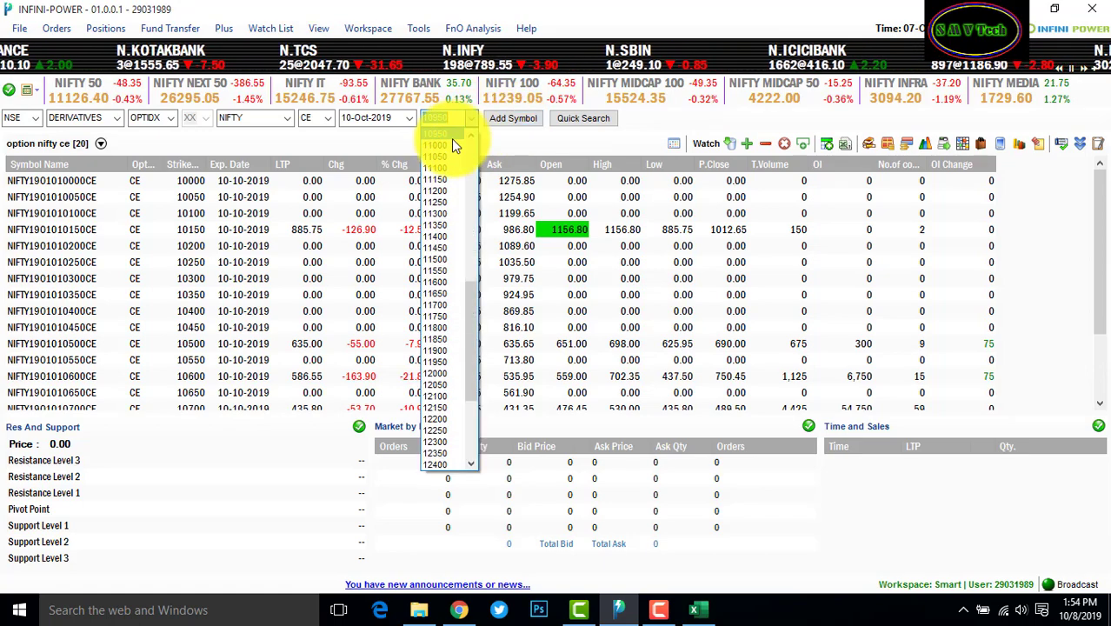
pyautogui.click(451, 138)
pyautogui.click(502, 121)
pyautogui.click(469, 119)
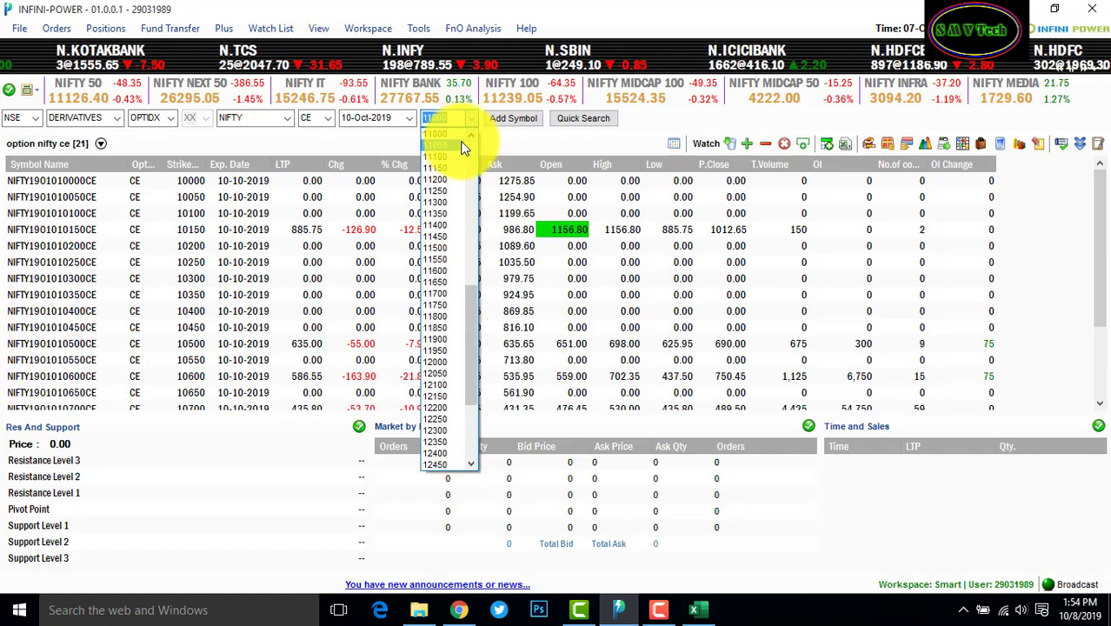
pyautogui.click(452, 139)
pyautogui.click(506, 118)
pyautogui.click(469, 119)
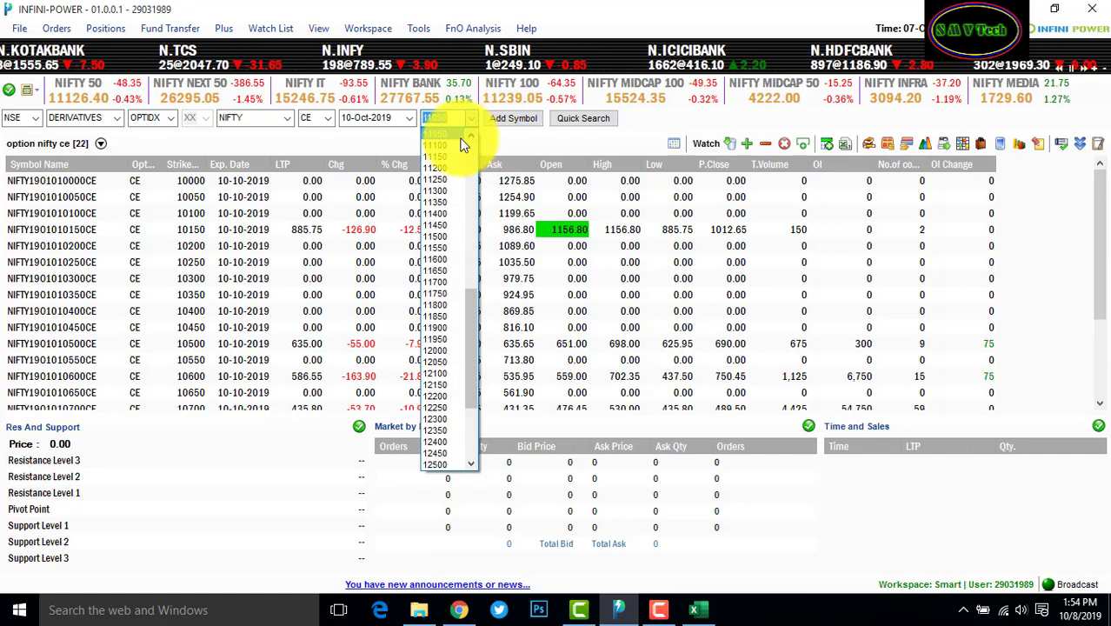
pyautogui.click(461, 145)
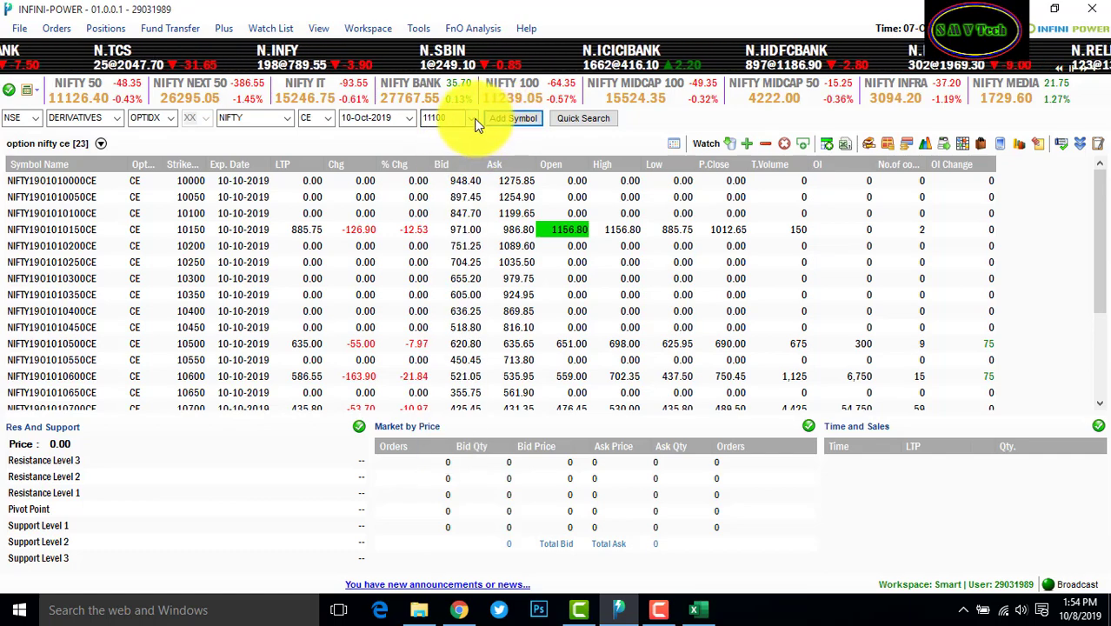
pyautogui.click(471, 120)
pyautogui.click(461, 145)
pyautogui.click(505, 122)
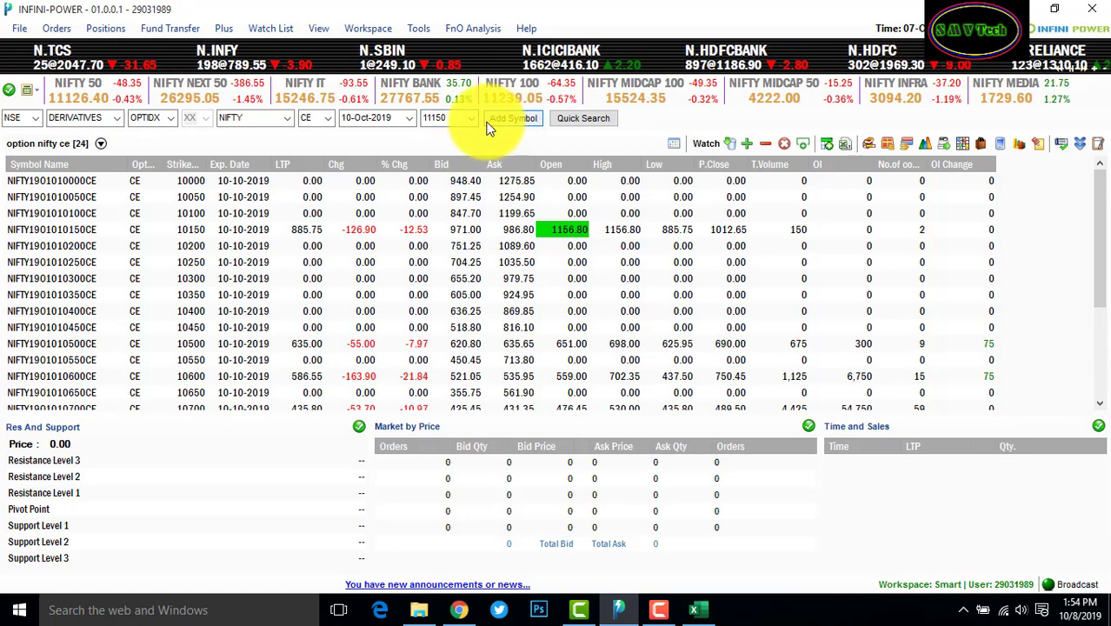
pyautogui.click(469, 119)
pyautogui.click(451, 148)
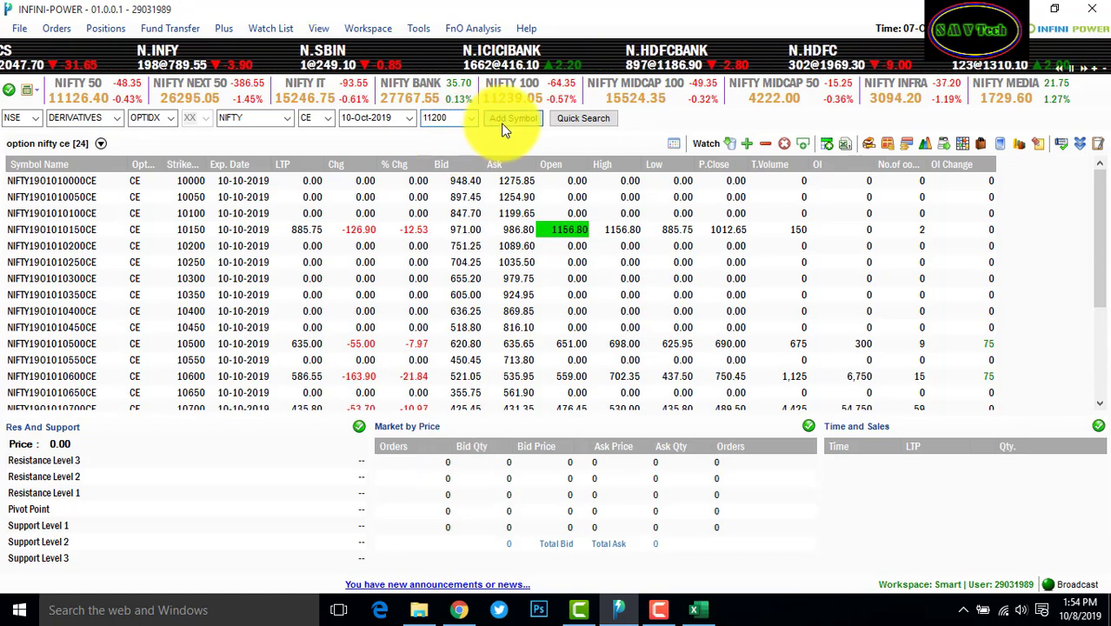
pyautogui.click(504, 119)
pyautogui.click(471, 120)
pyautogui.click(457, 144)
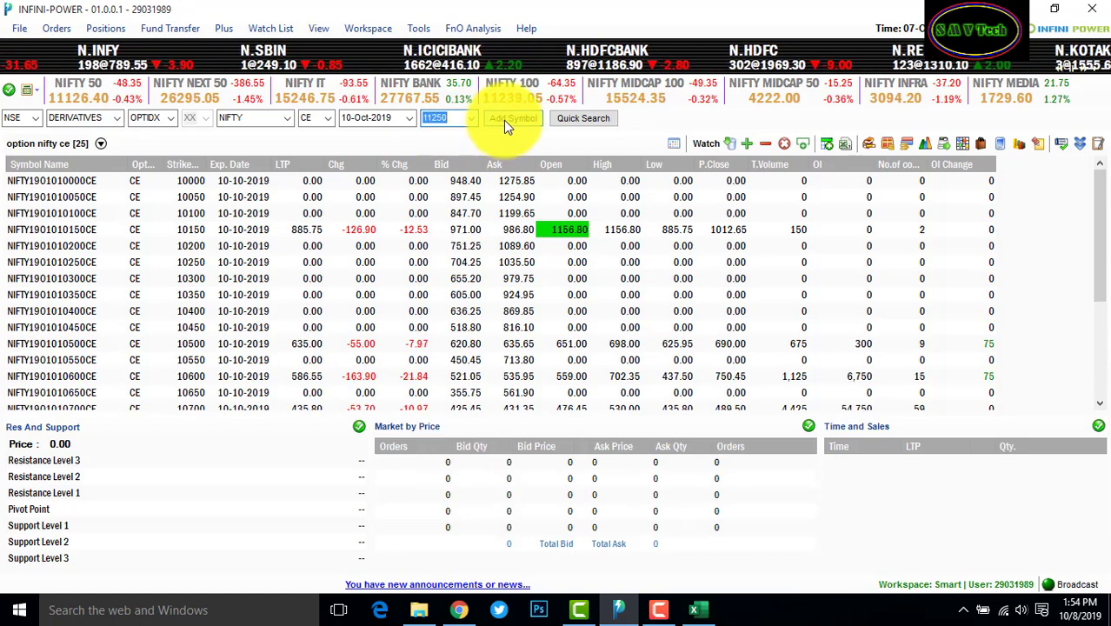
pyautogui.click(503, 120)
# Add NIFTY CE strikes 11300 through 12000, in steps of 50, to the watch list.
pyautogui.click(476, 126)
pyautogui.click(451, 145)
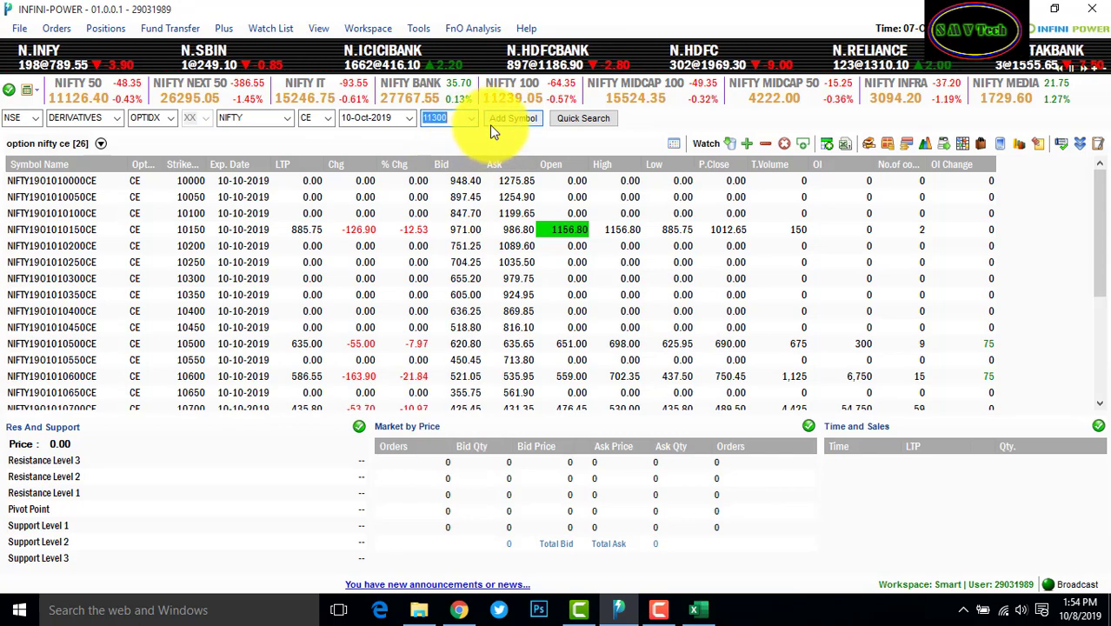
pyautogui.click(491, 122)
pyautogui.click(468, 123)
pyautogui.click(461, 146)
pyautogui.click(507, 117)
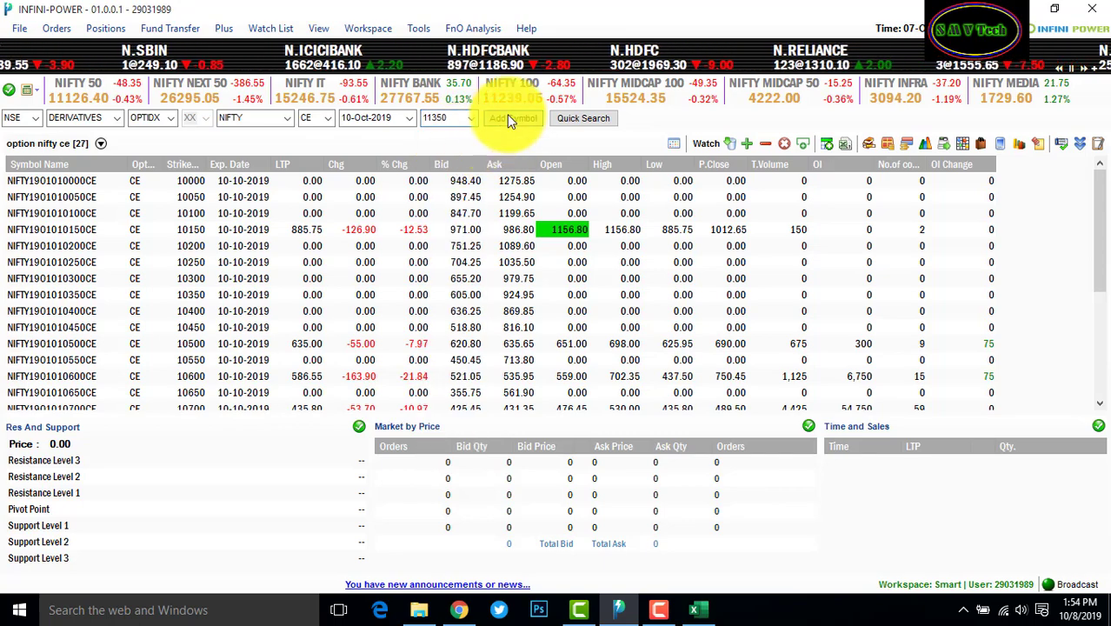
pyautogui.click(477, 119)
pyautogui.click(463, 145)
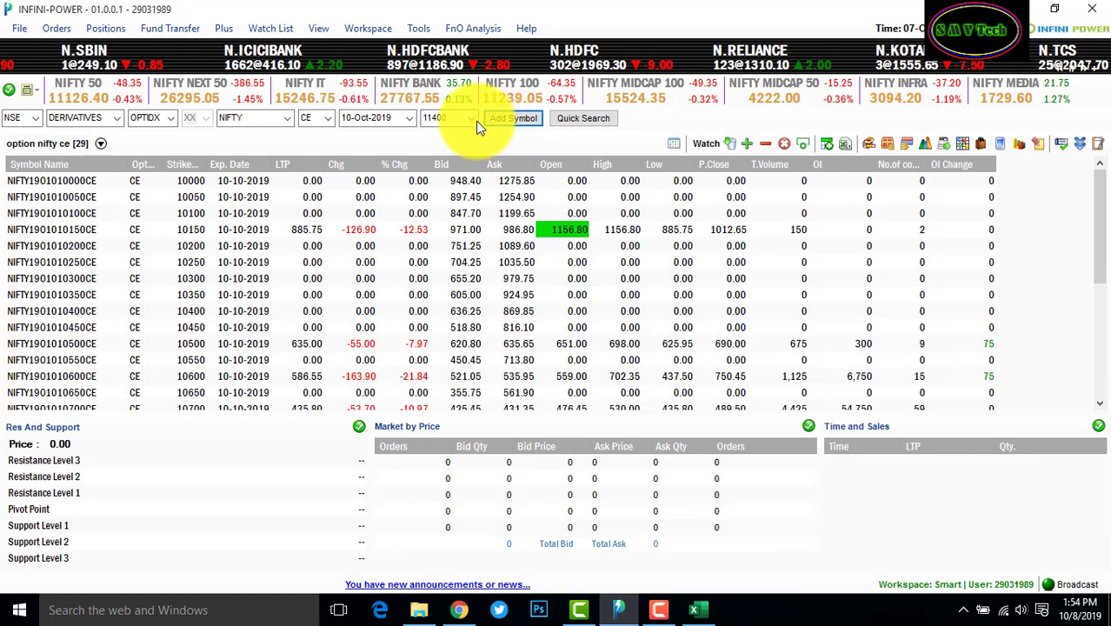
pyautogui.click(473, 123)
pyautogui.click(452, 147)
pyautogui.click(516, 117)
pyautogui.click(472, 121)
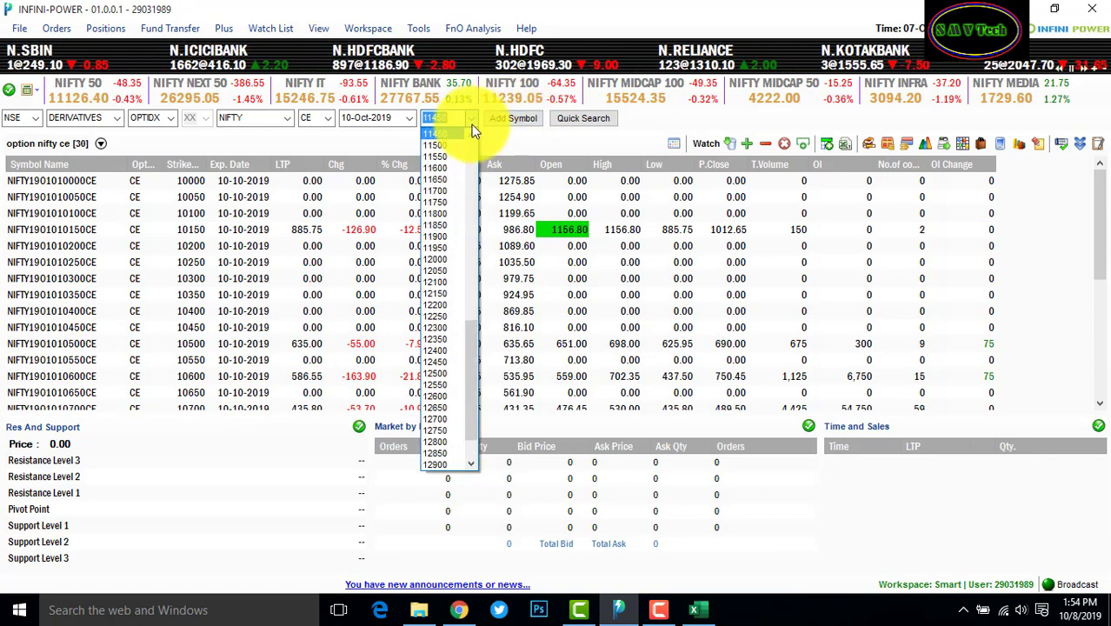
pyautogui.click(437, 145)
pyautogui.click(492, 123)
pyautogui.click(476, 127)
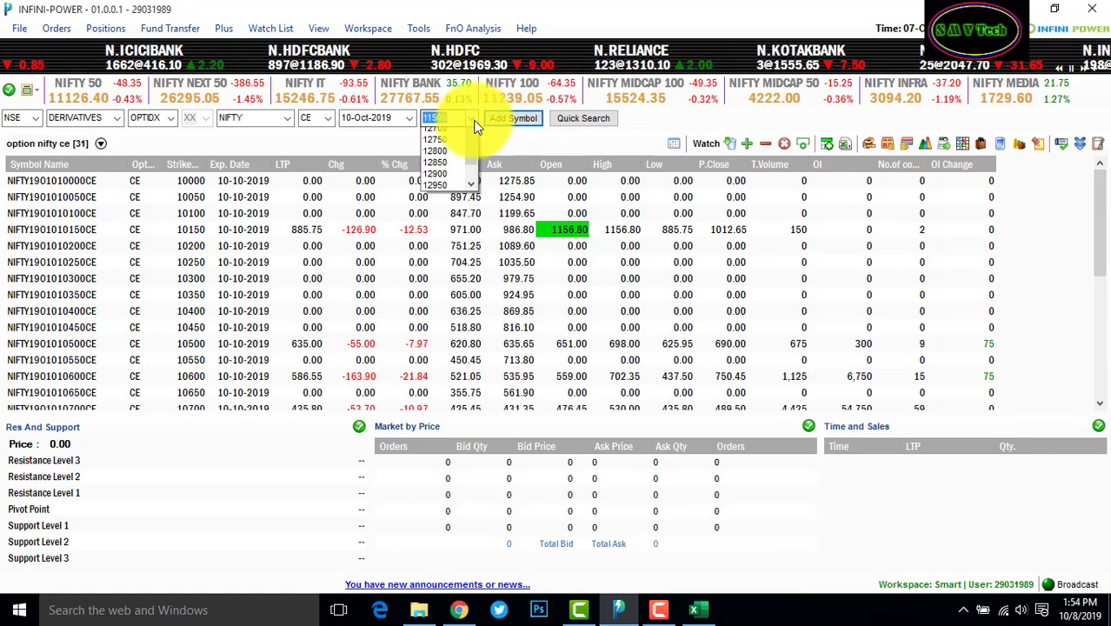
pyautogui.click(453, 146)
pyautogui.click(470, 120)
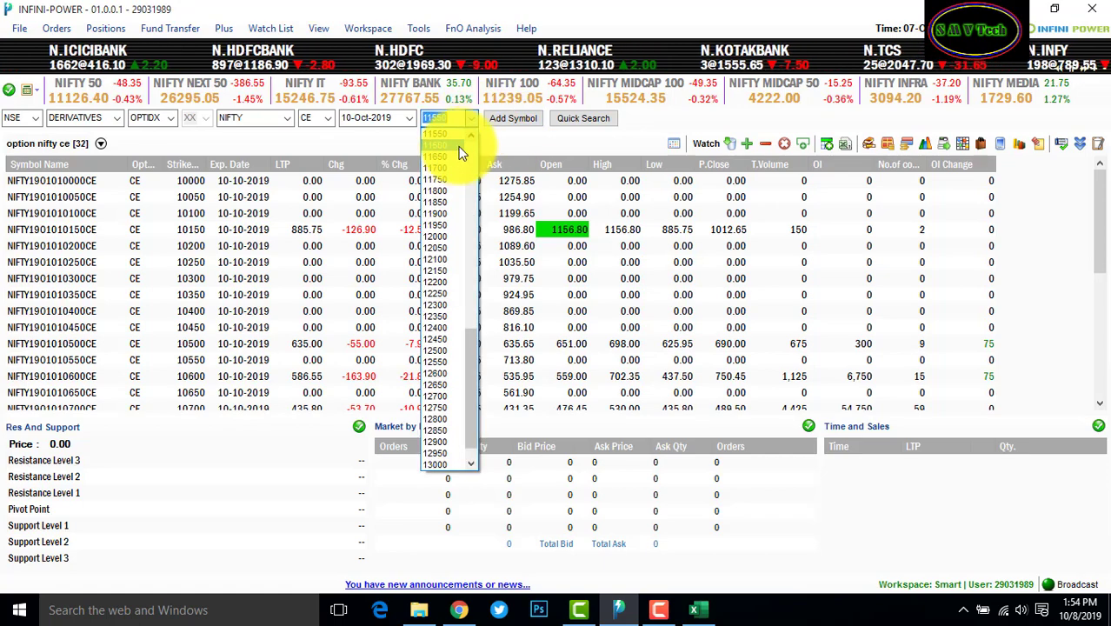
pyautogui.click(443, 146)
pyautogui.click(500, 124)
pyautogui.click(468, 123)
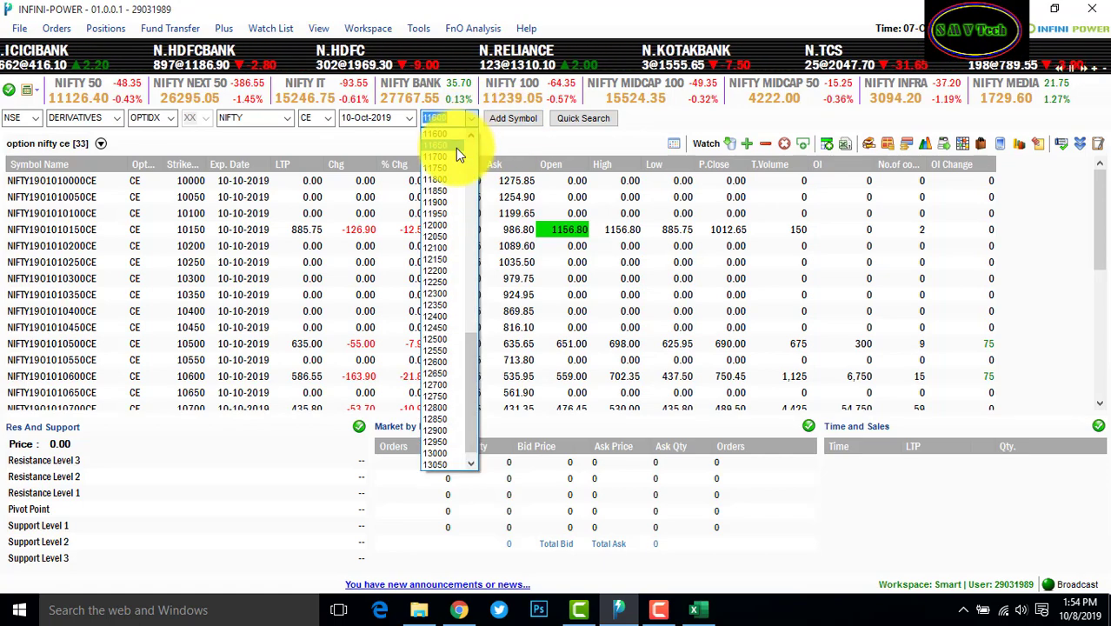
pyautogui.click(455, 148)
pyautogui.click(505, 122)
pyautogui.click(470, 120)
pyautogui.click(463, 144)
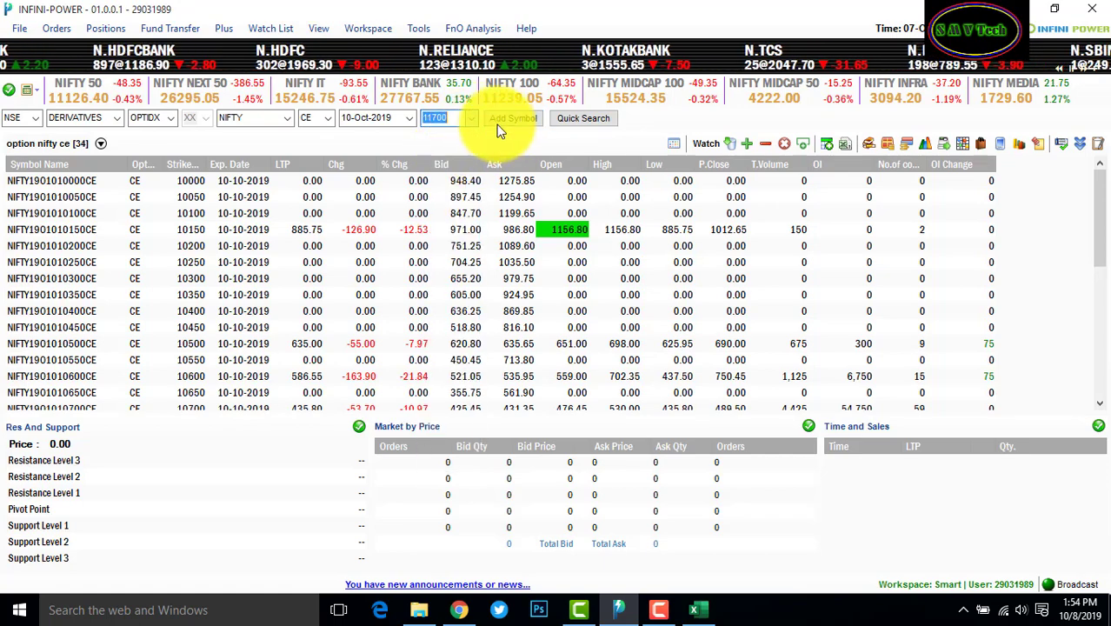
pyautogui.click(502, 121)
pyautogui.click(468, 124)
pyautogui.click(461, 156)
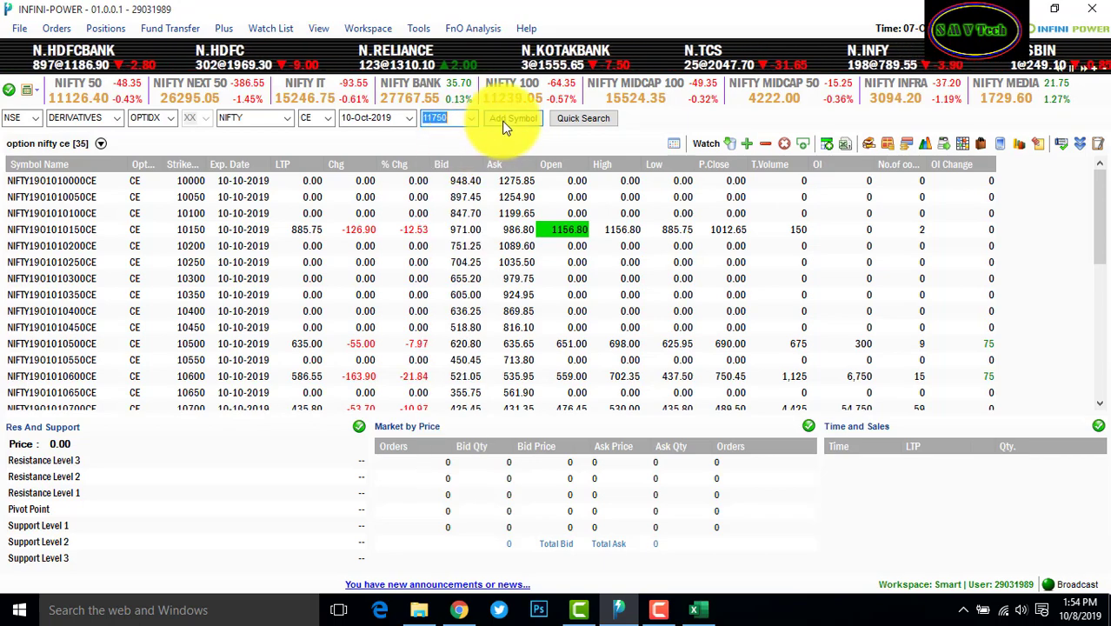
pyautogui.click(504, 119)
pyautogui.click(470, 120)
pyautogui.click(447, 168)
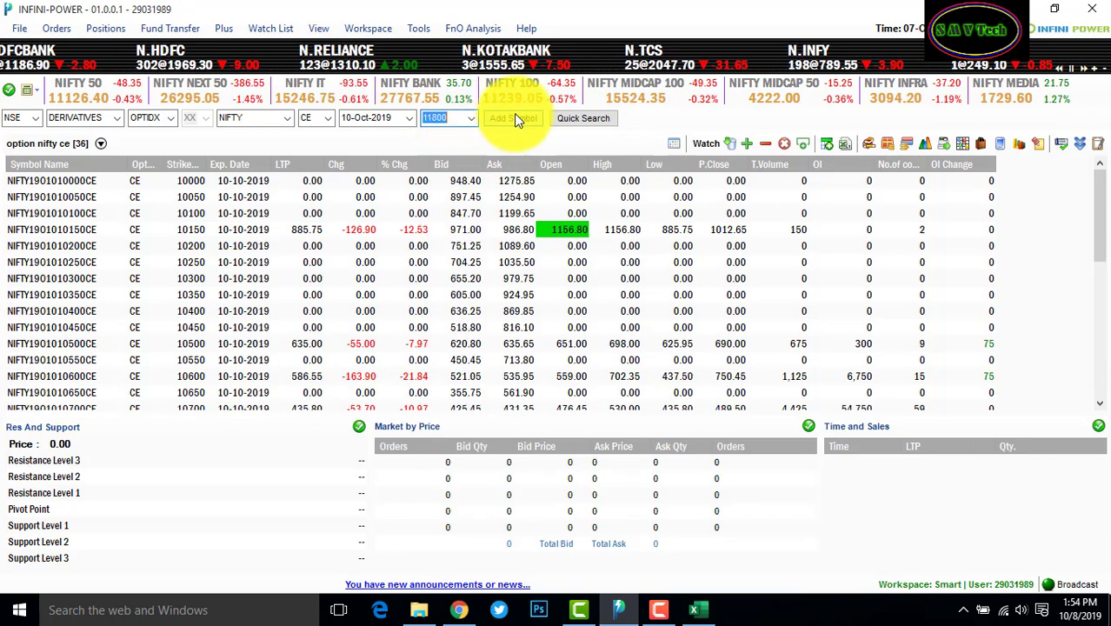
pyautogui.click(512, 118)
pyautogui.click(469, 121)
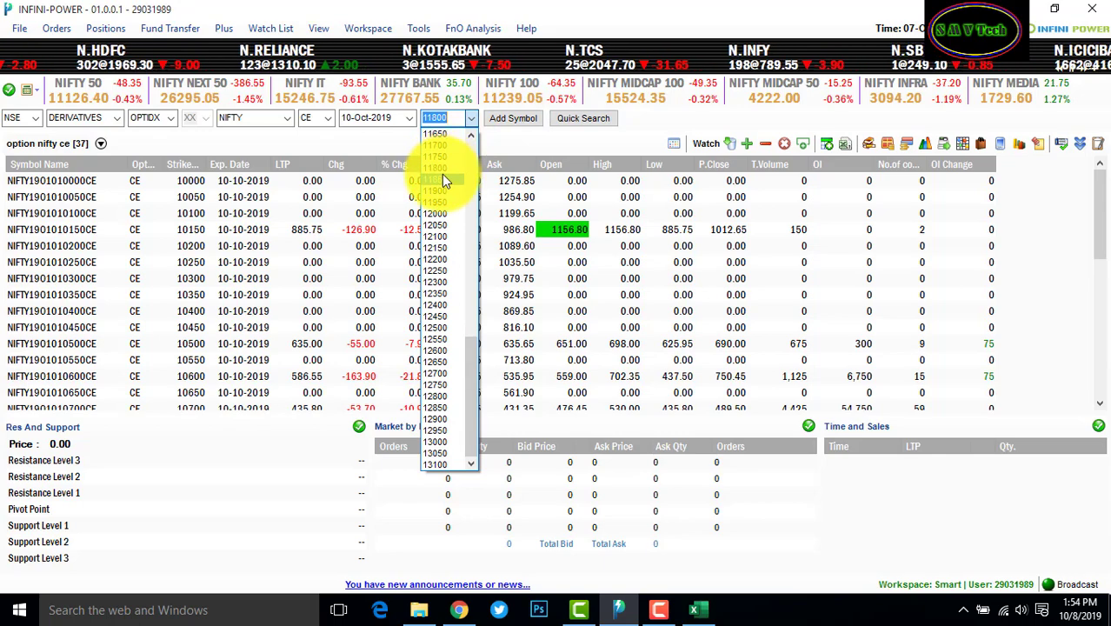
pyautogui.click(442, 174)
pyautogui.click(500, 118)
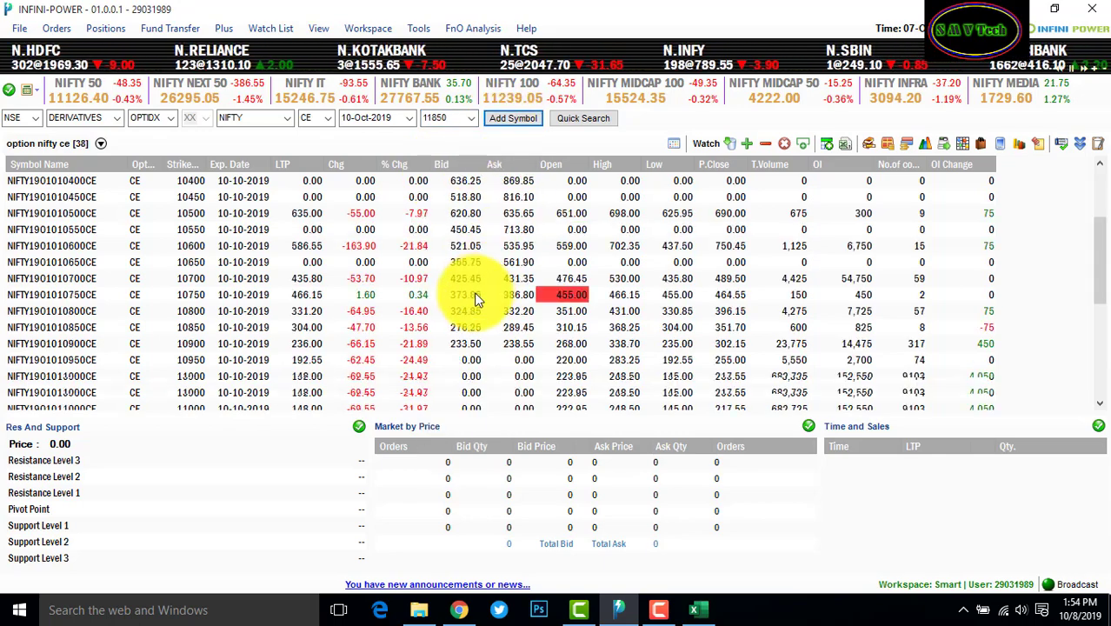
pyautogui.scroll(-8, 471, 293)
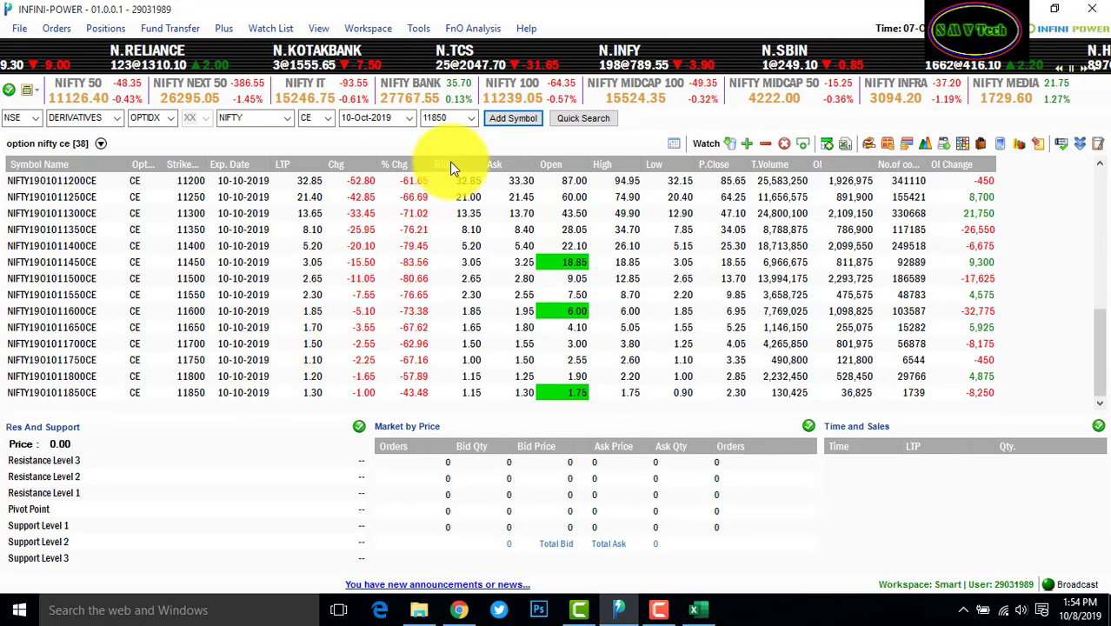
pyautogui.click(470, 119)
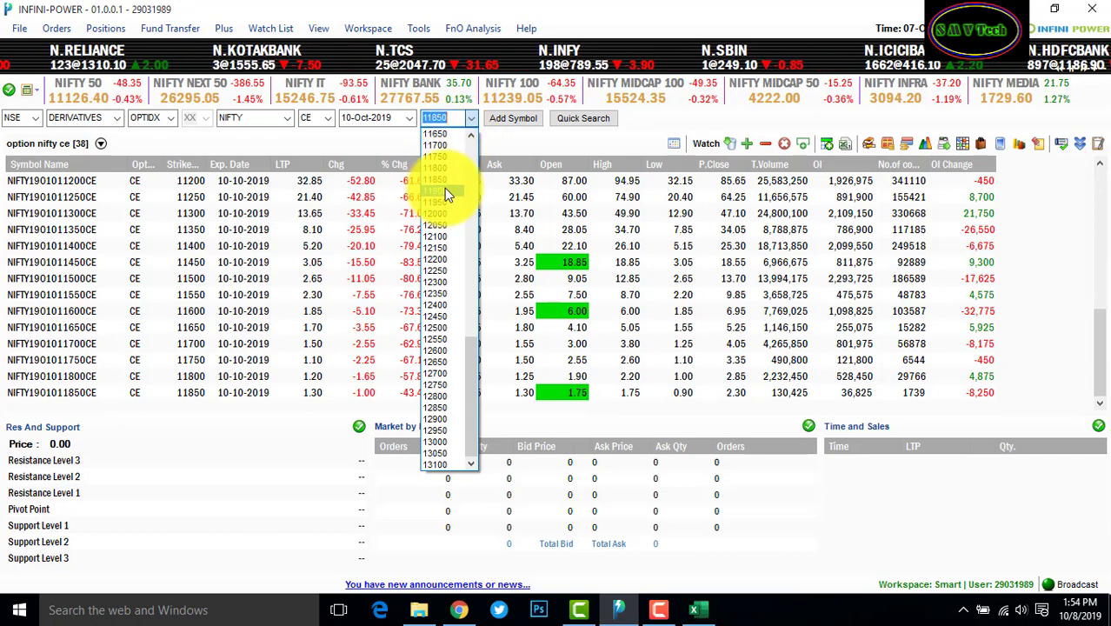
pyautogui.click(444, 192)
pyautogui.click(507, 118)
pyautogui.click(470, 119)
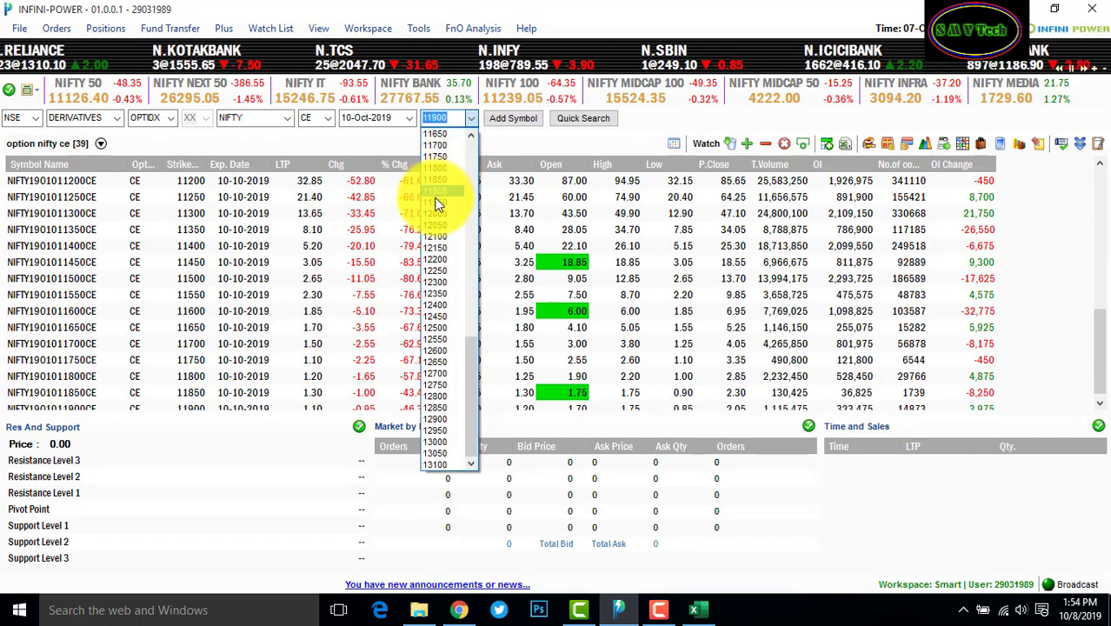
pyautogui.click(438, 201)
pyautogui.click(508, 119)
pyautogui.click(469, 119)
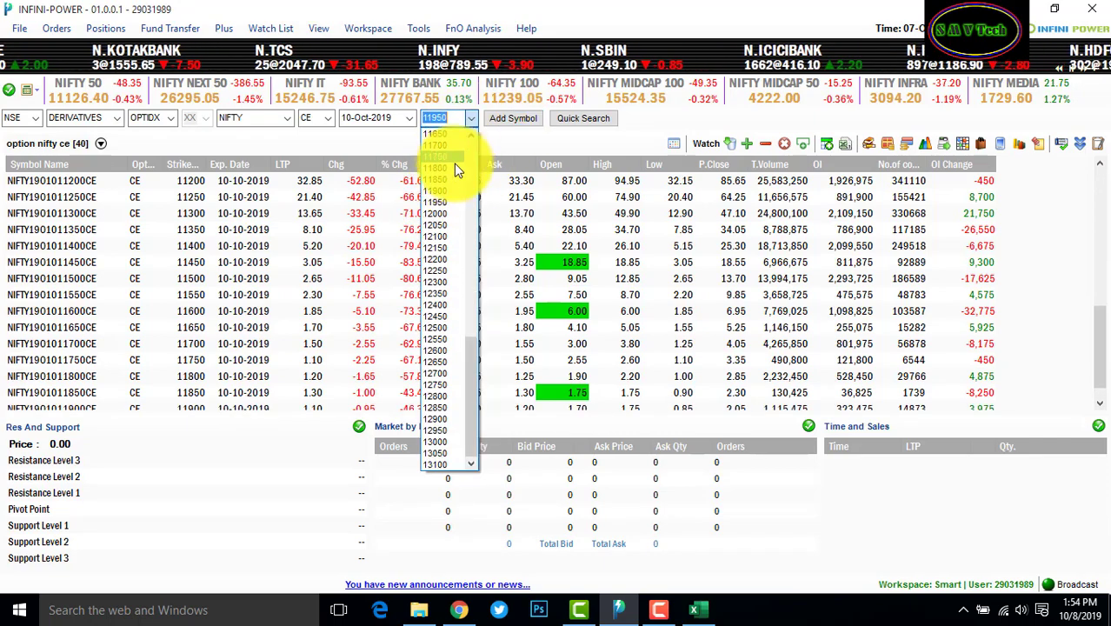
pyautogui.click(441, 209)
pyautogui.click(508, 119)
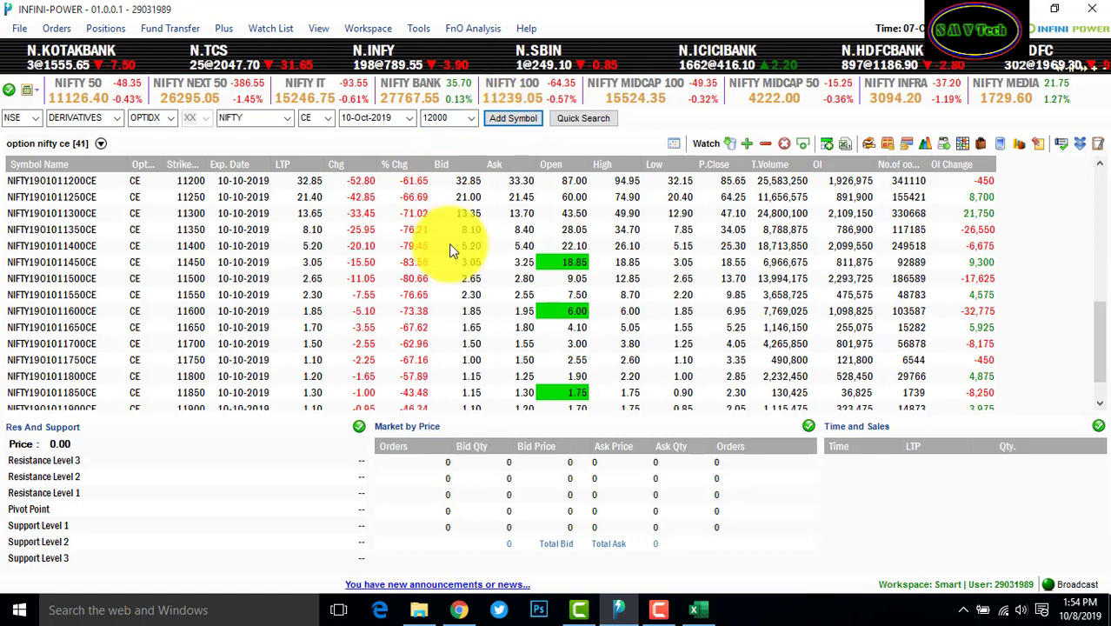
# Switch to the empty option nifty pe watch list.
pyautogui.scroll(4, 440, 307)
pyautogui.scroll(4, 440, 306)
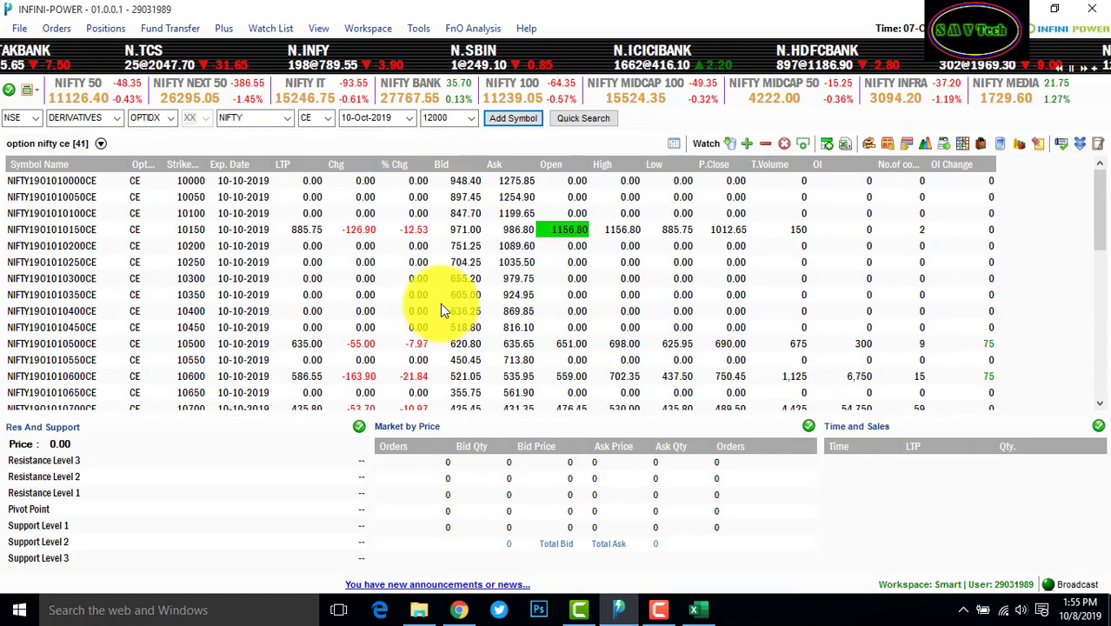
pyautogui.scroll(-9, 440, 300)
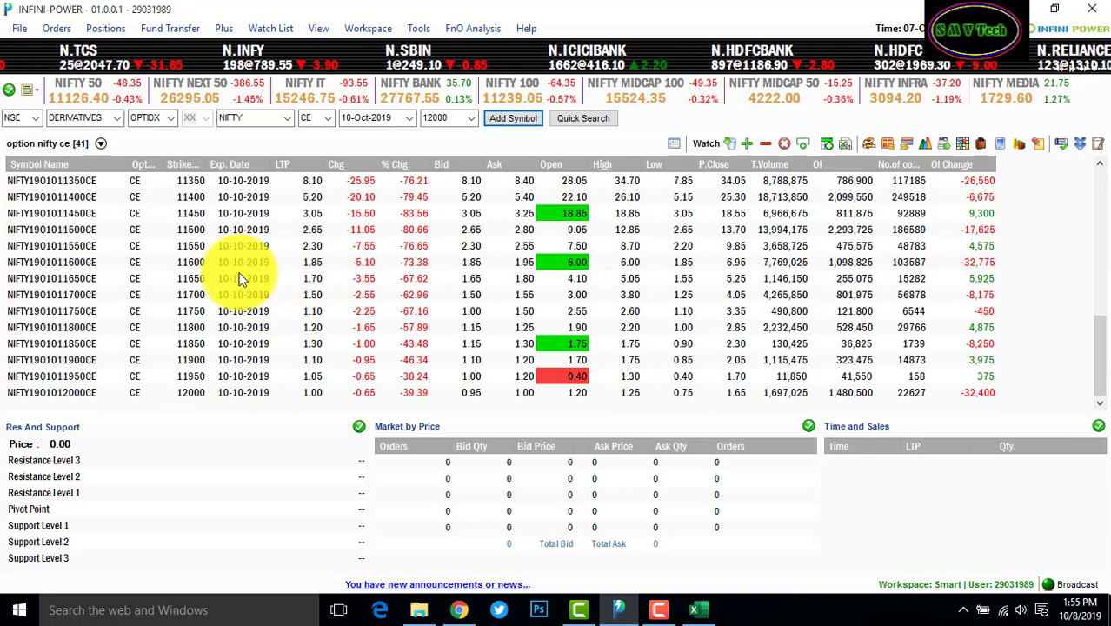
pyautogui.click(102, 146)
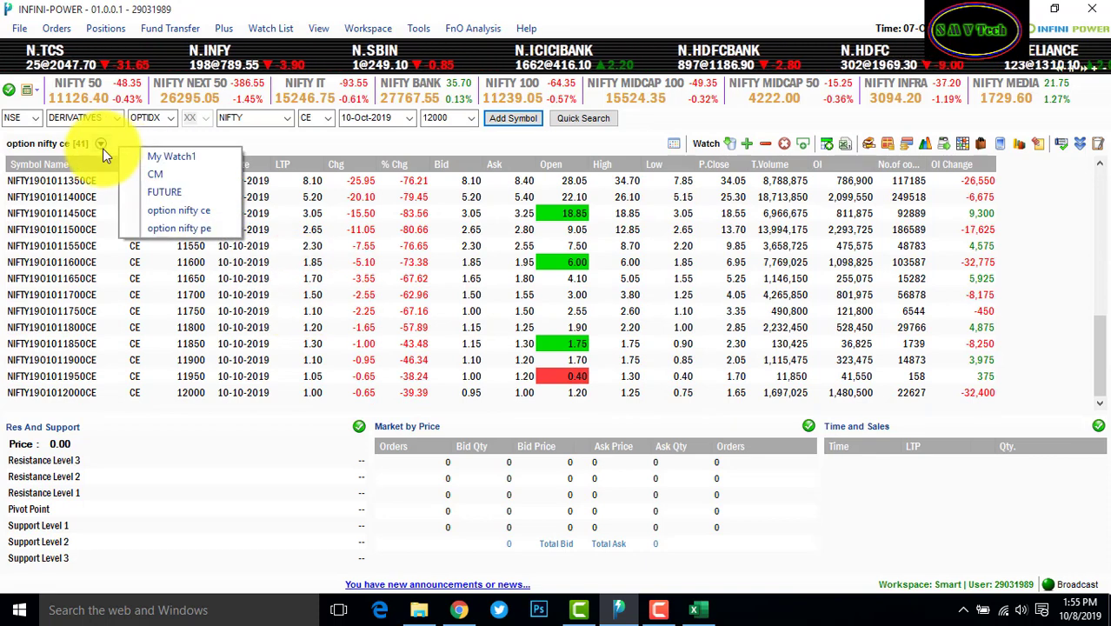
pyautogui.click(178, 228)
# Switch the option type to PE and add the 10000 and 10050 NIFTY put strikes to the watchlist.
pyautogui.click(311, 146)
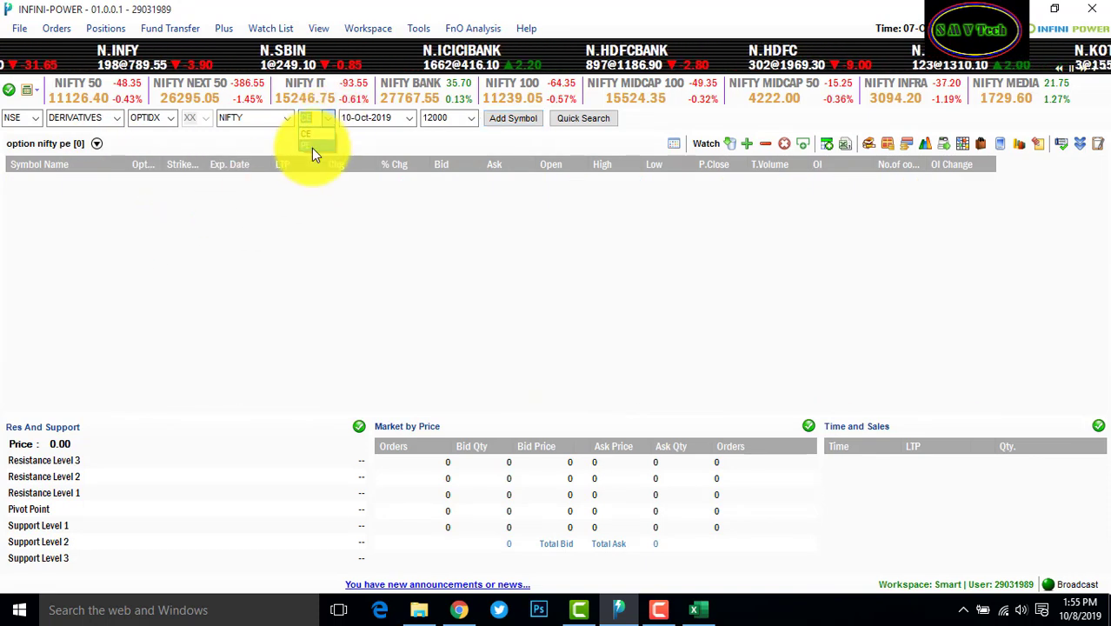
pyautogui.click(469, 122)
pyautogui.scroll(5, 458, 223)
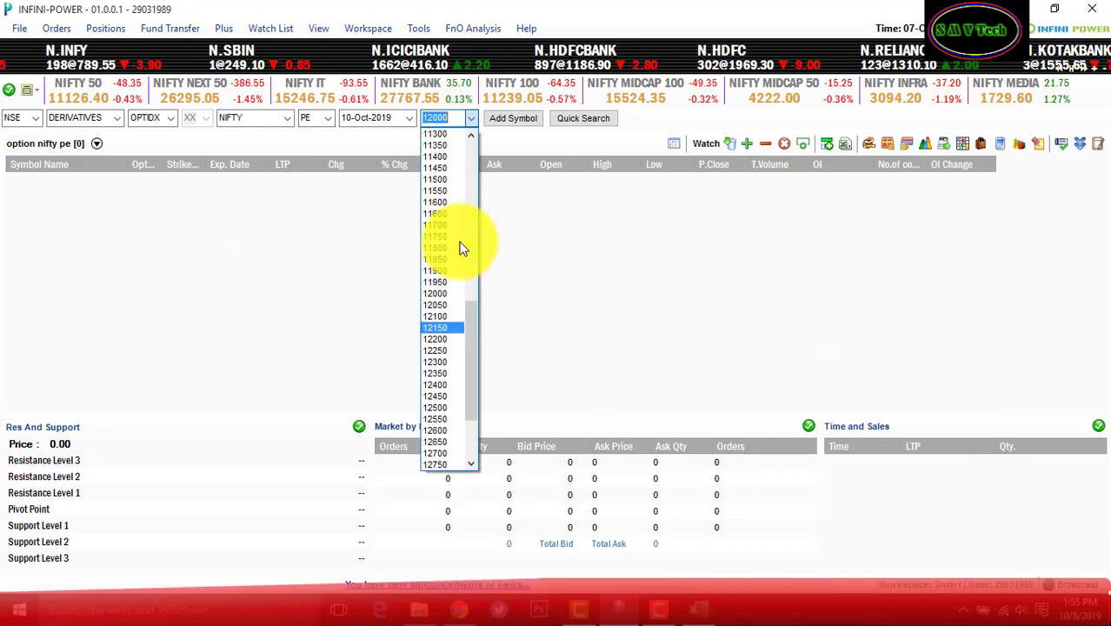
pyautogui.scroll(2, 469, 259)
pyautogui.scroll(1, 460, 256)
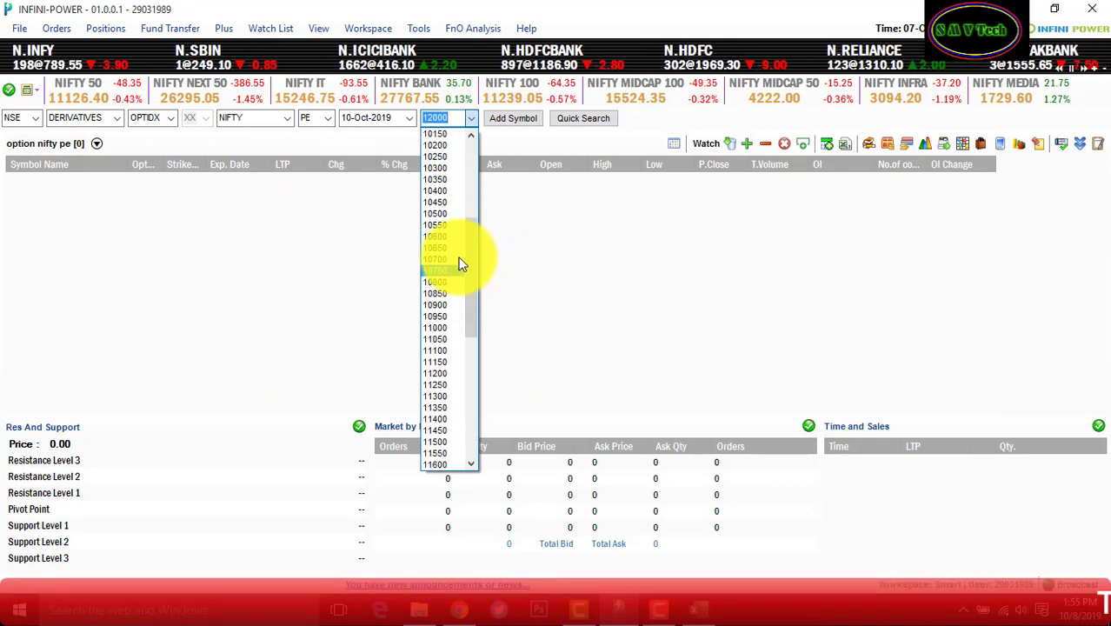
pyautogui.scroll(1, 456, 248)
pyautogui.scroll(1, 458, 217)
pyautogui.click(461, 168)
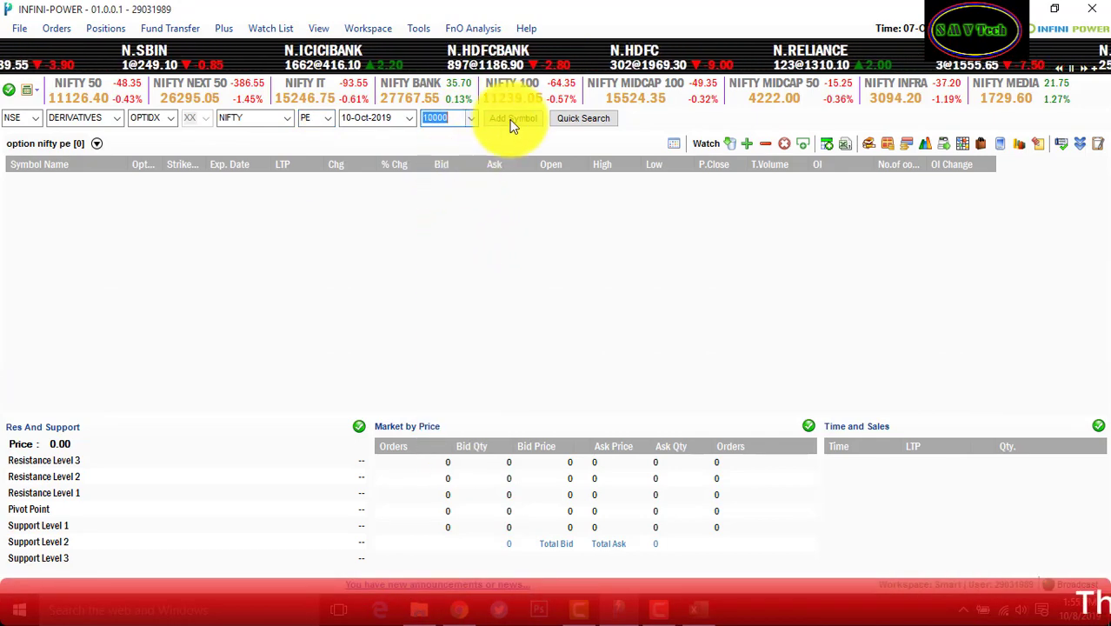
pyautogui.click(512, 118)
pyautogui.click(469, 119)
pyautogui.click(453, 144)
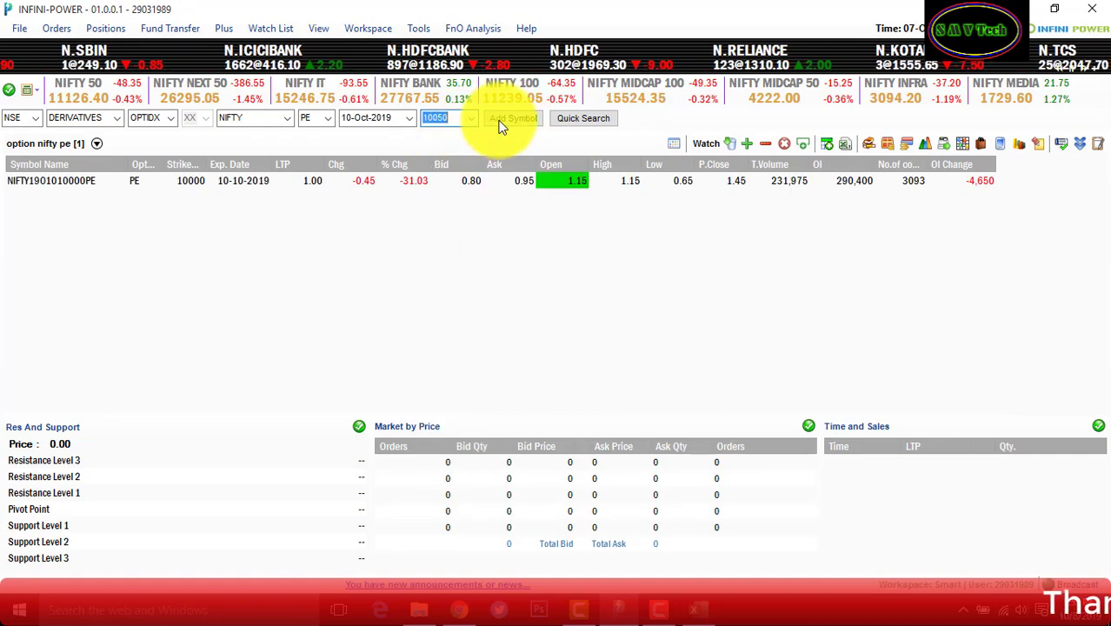
pyautogui.click(513, 119)
pyautogui.click(469, 119)
# Add the 10100, 10150, 10200 and 10250 NIFTY put strikes to the watchlist.
pyautogui.click(458, 157)
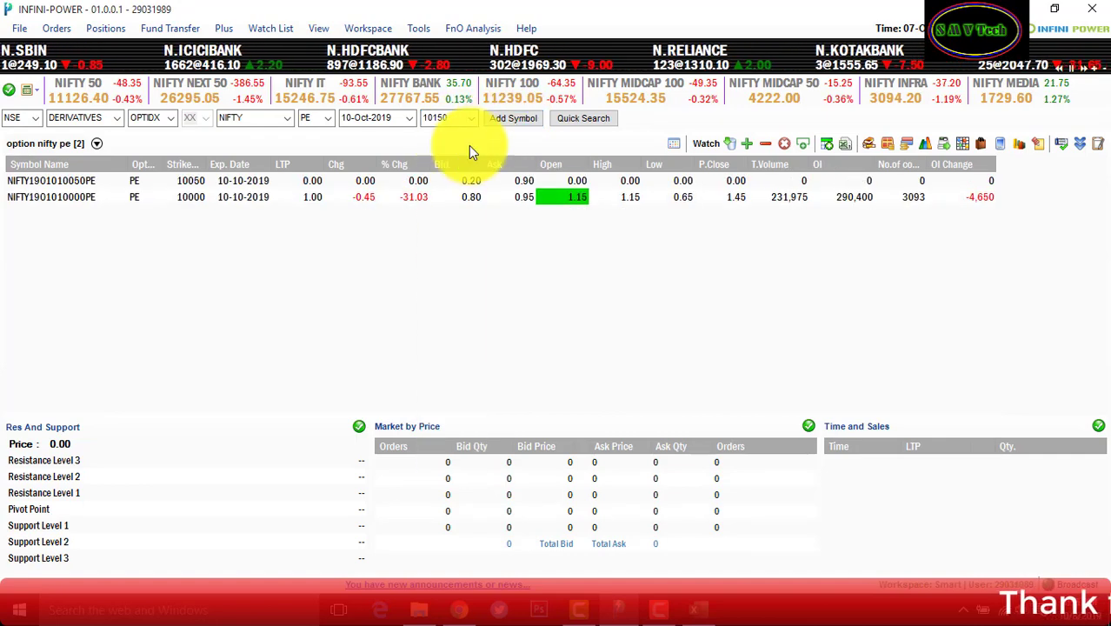
pyautogui.click(517, 120)
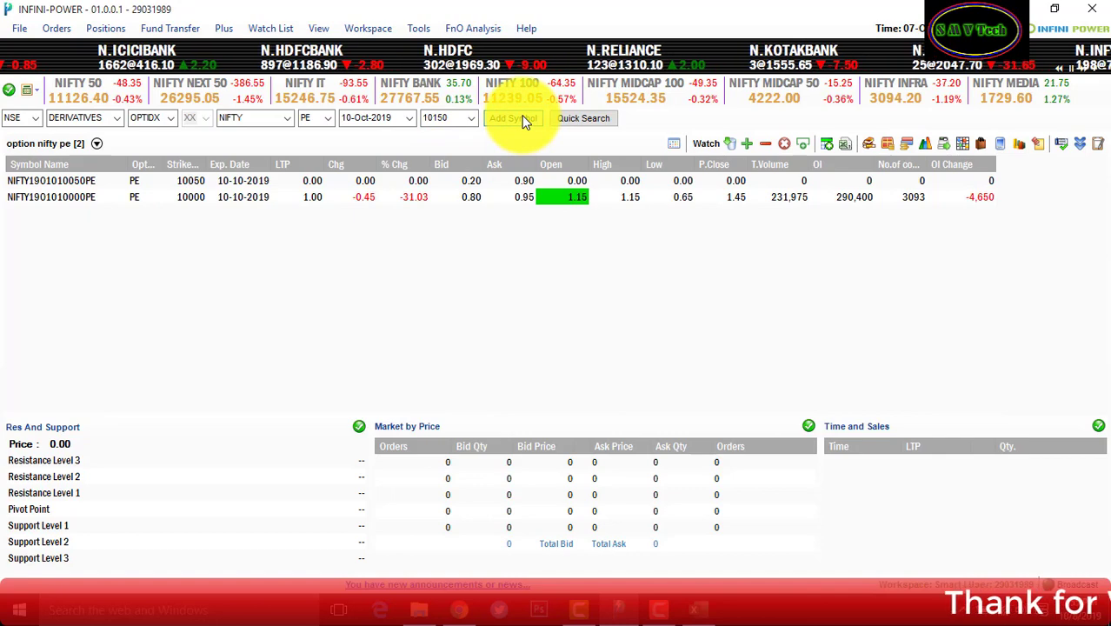
pyautogui.click(470, 120)
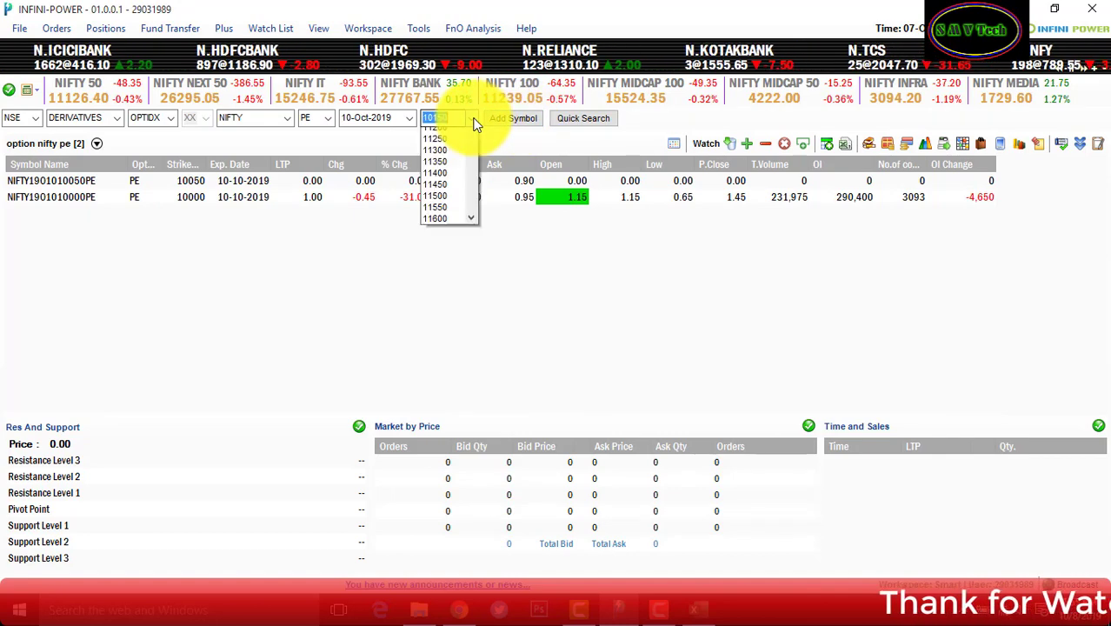
pyautogui.click(471, 137)
pyautogui.click(453, 137)
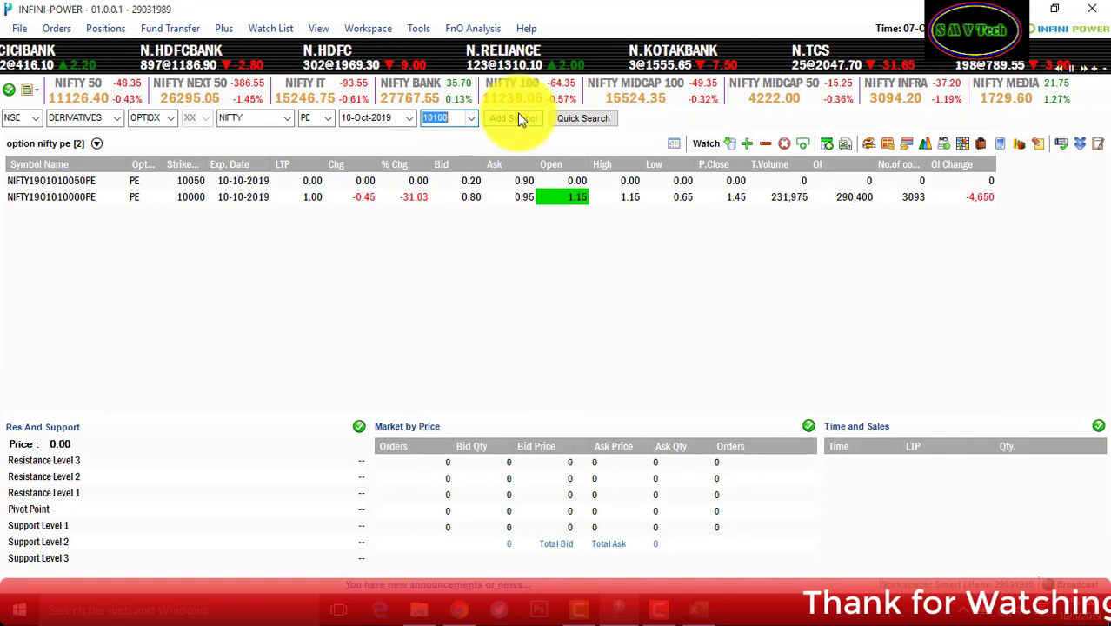
pyautogui.click(515, 117)
pyautogui.click(470, 118)
pyautogui.click(462, 144)
pyautogui.click(500, 119)
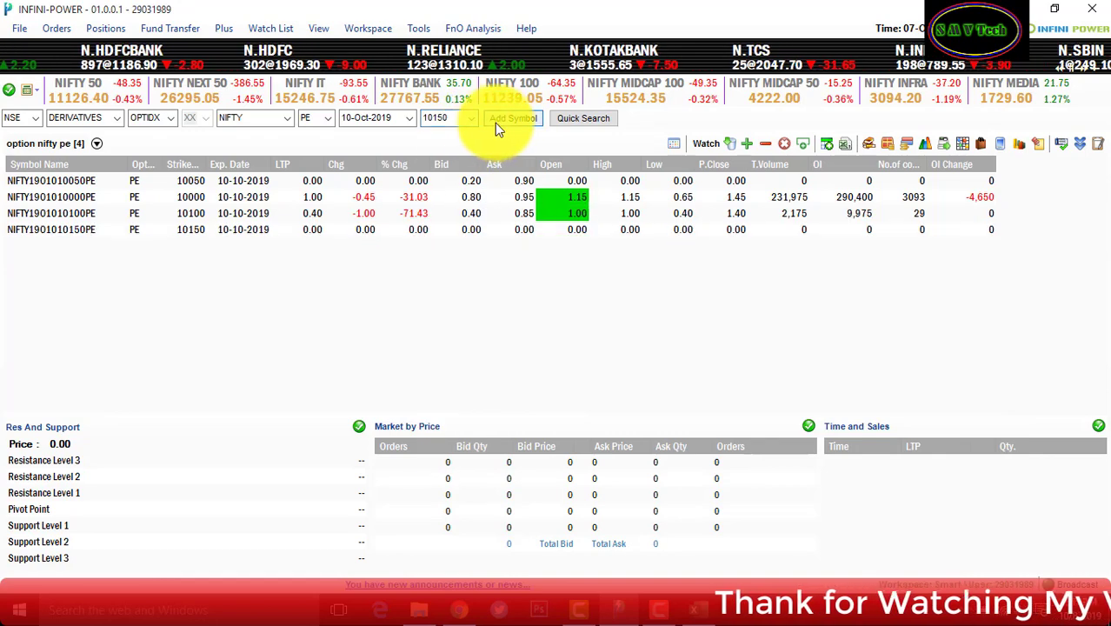
pyautogui.click(471, 119)
pyautogui.click(451, 145)
pyautogui.click(512, 118)
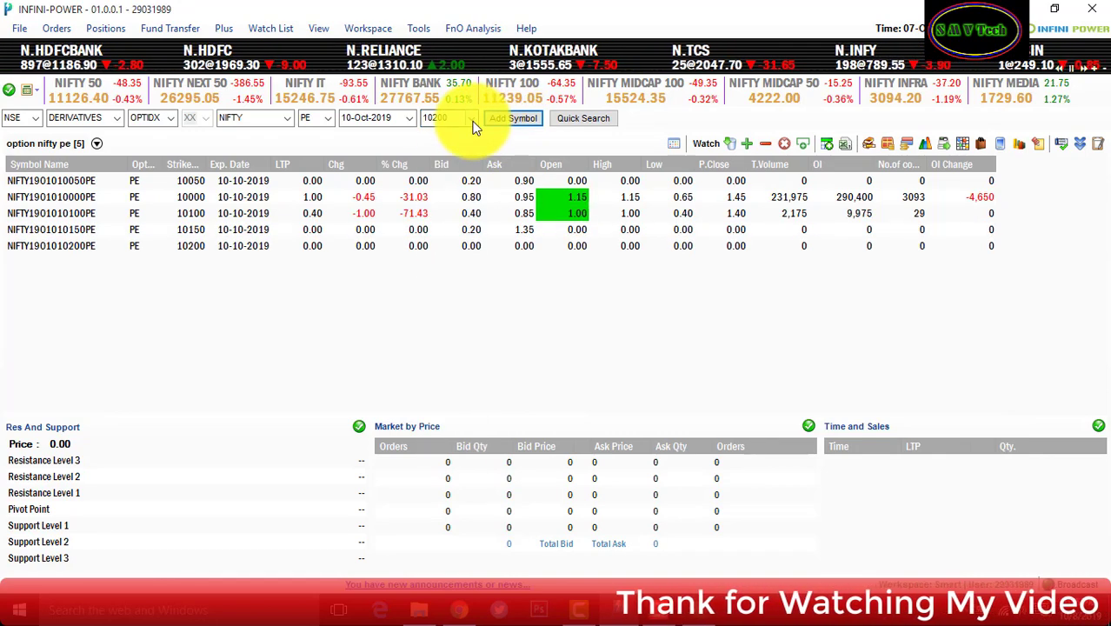
pyautogui.click(470, 119)
pyautogui.click(455, 149)
pyautogui.click(512, 118)
pyautogui.click(470, 119)
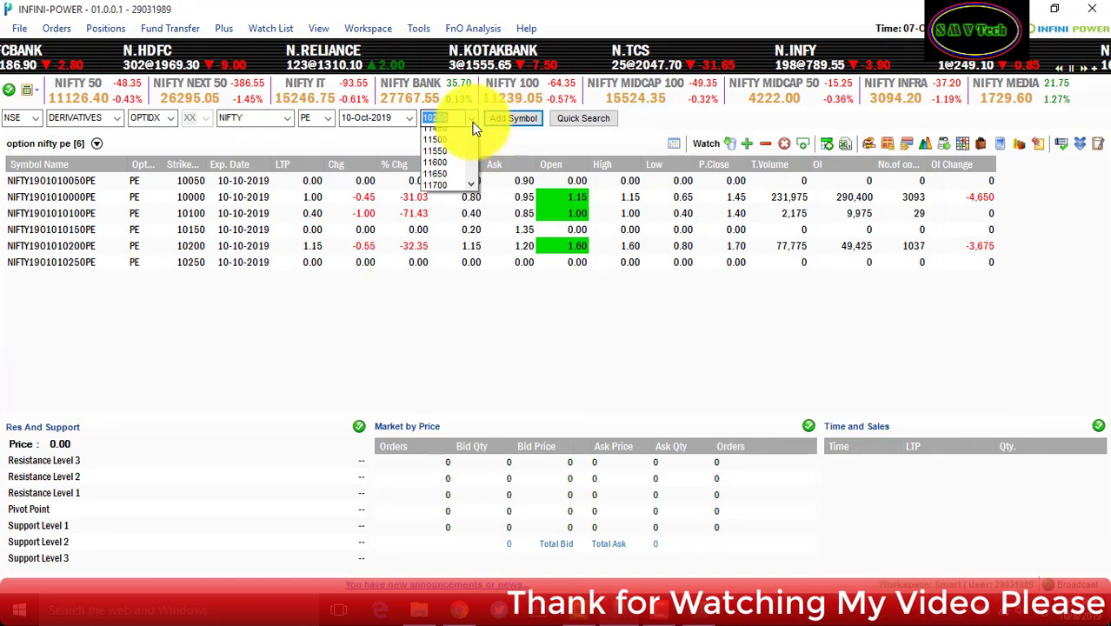
# Add the NIFTY put strikes 10300 through 10550 to the watchlist.
pyautogui.click(454, 152)
pyautogui.click(494, 122)
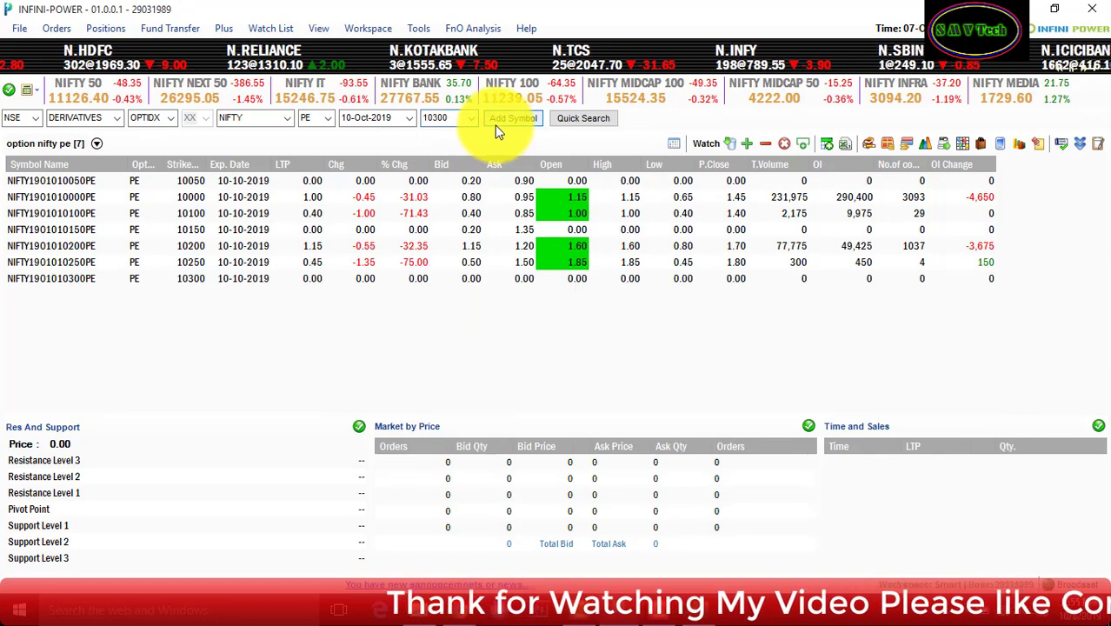
pyautogui.click(470, 118)
pyautogui.click(456, 145)
pyautogui.click(505, 120)
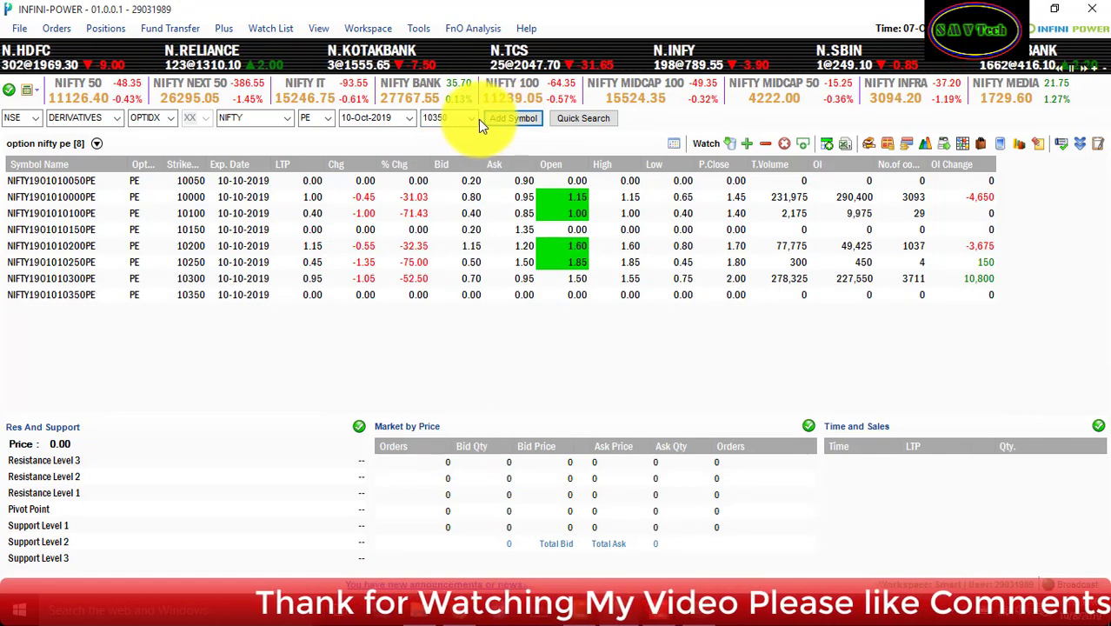
pyautogui.click(477, 119)
pyautogui.click(451, 143)
pyautogui.click(512, 118)
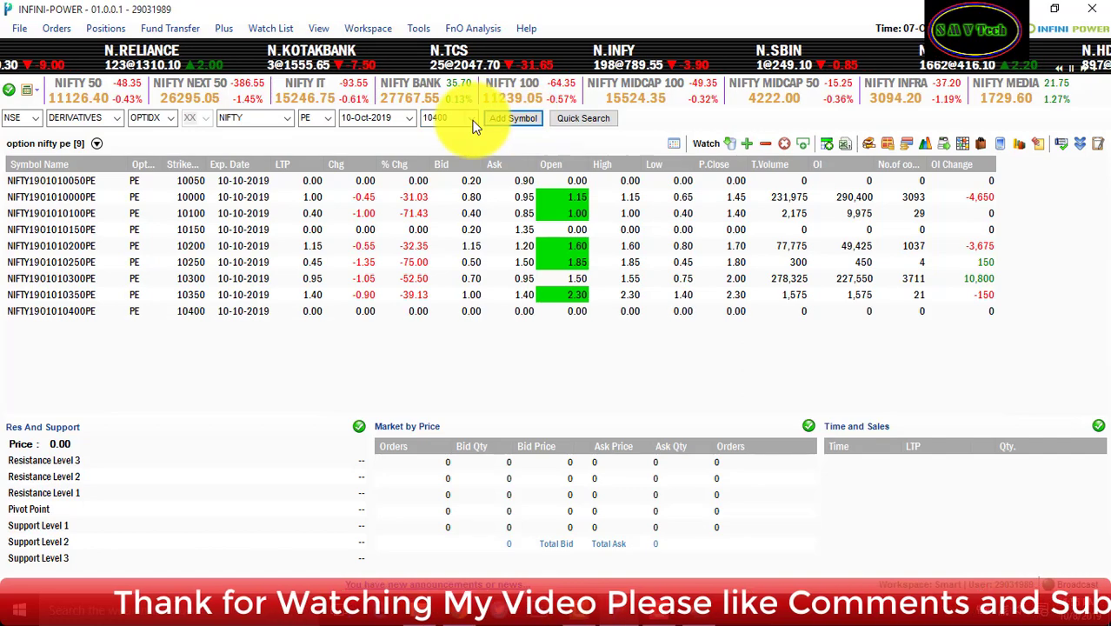
pyautogui.click(470, 118)
pyautogui.click(457, 145)
pyautogui.click(512, 118)
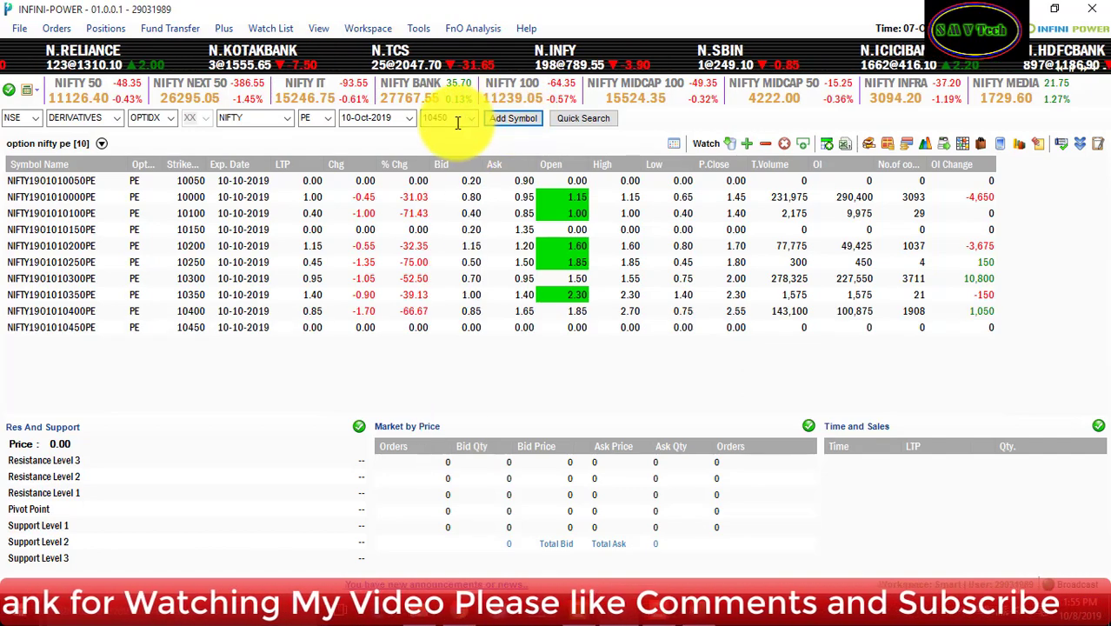
pyautogui.click(471, 118)
pyautogui.click(455, 146)
pyautogui.click(503, 119)
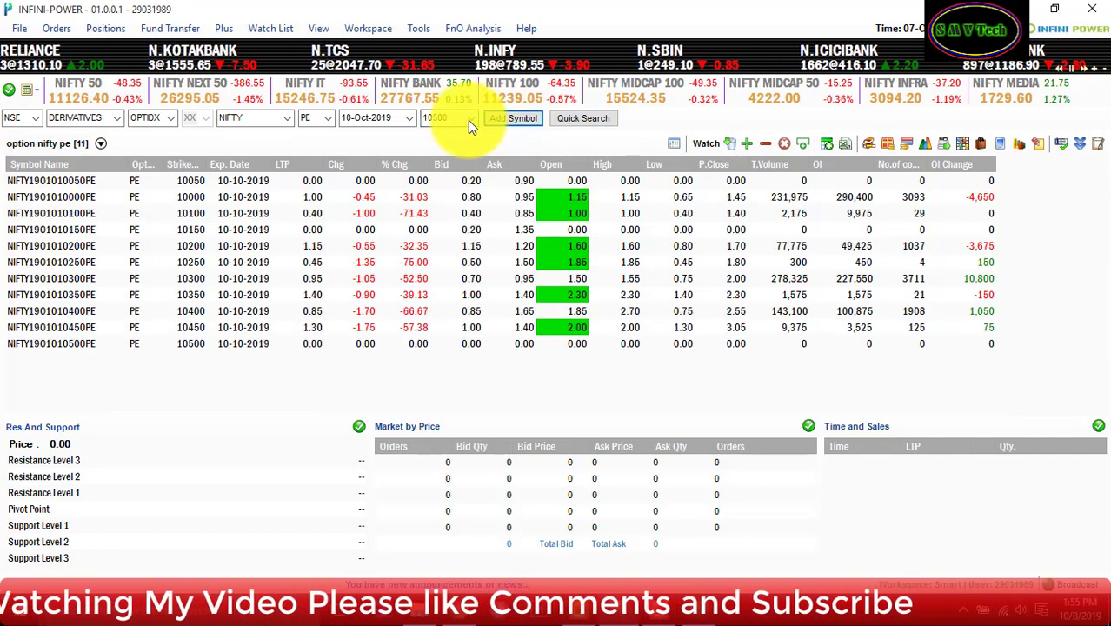
pyautogui.click(467, 120)
pyautogui.click(474, 144)
pyautogui.click(513, 118)
# Add the NIFTY put strikes 10600 through 10800 to the watchlist.
pyautogui.click(470, 118)
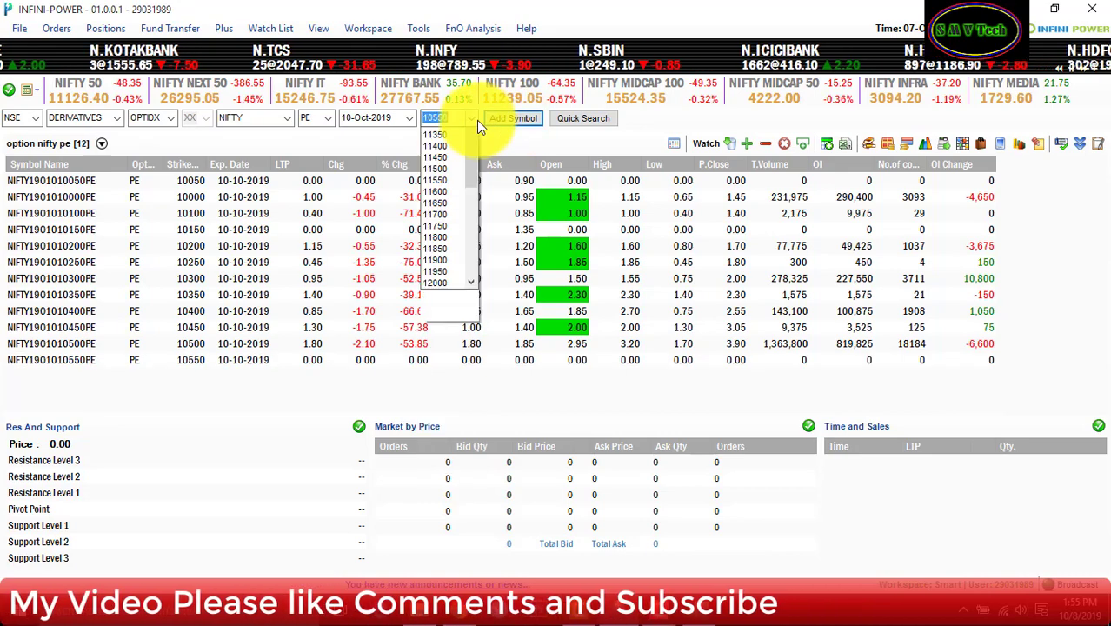
pyautogui.click(454, 150)
pyautogui.click(503, 120)
pyautogui.click(470, 118)
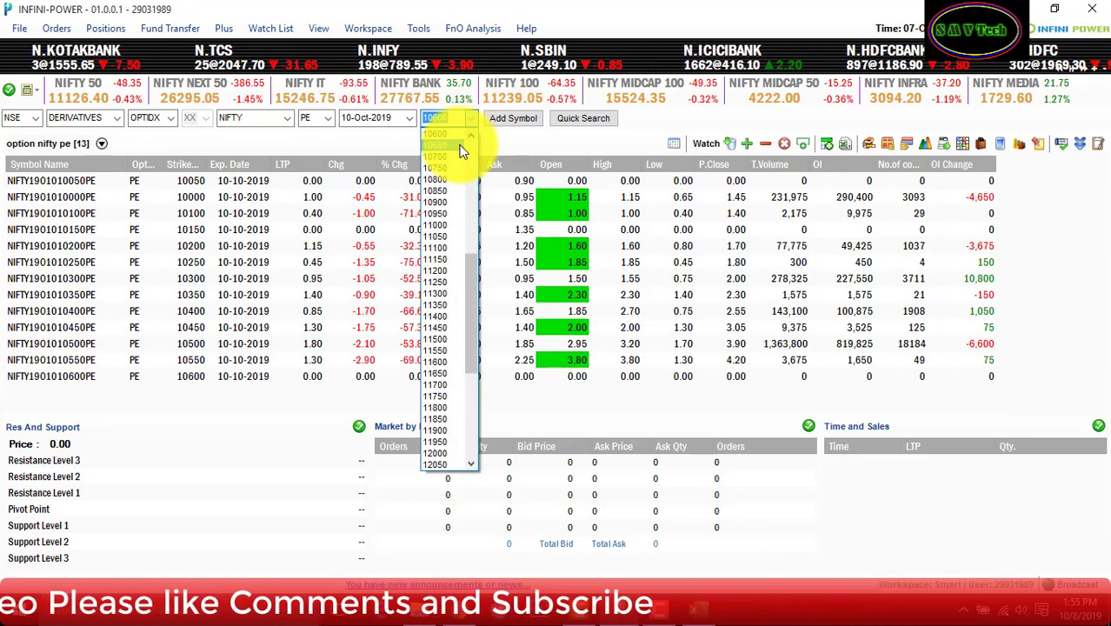
pyautogui.click(454, 146)
pyautogui.click(508, 119)
pyautogui.click(470, 118)
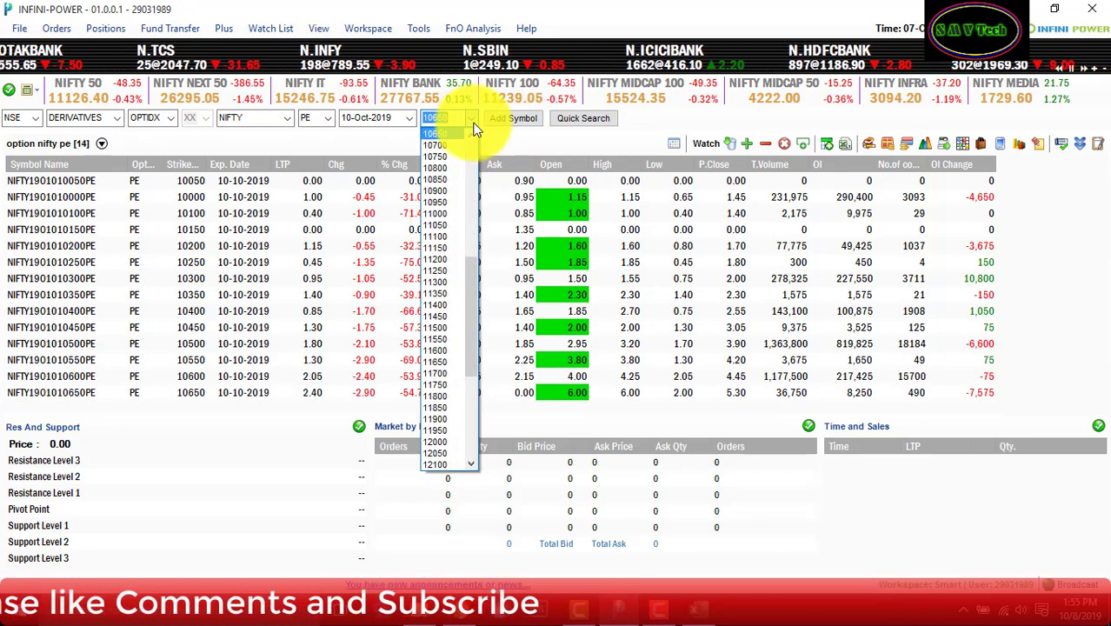
pyautogui.click(456, 141)
pyautogui.click(506, 119)
pyautogui.click(470, 118)
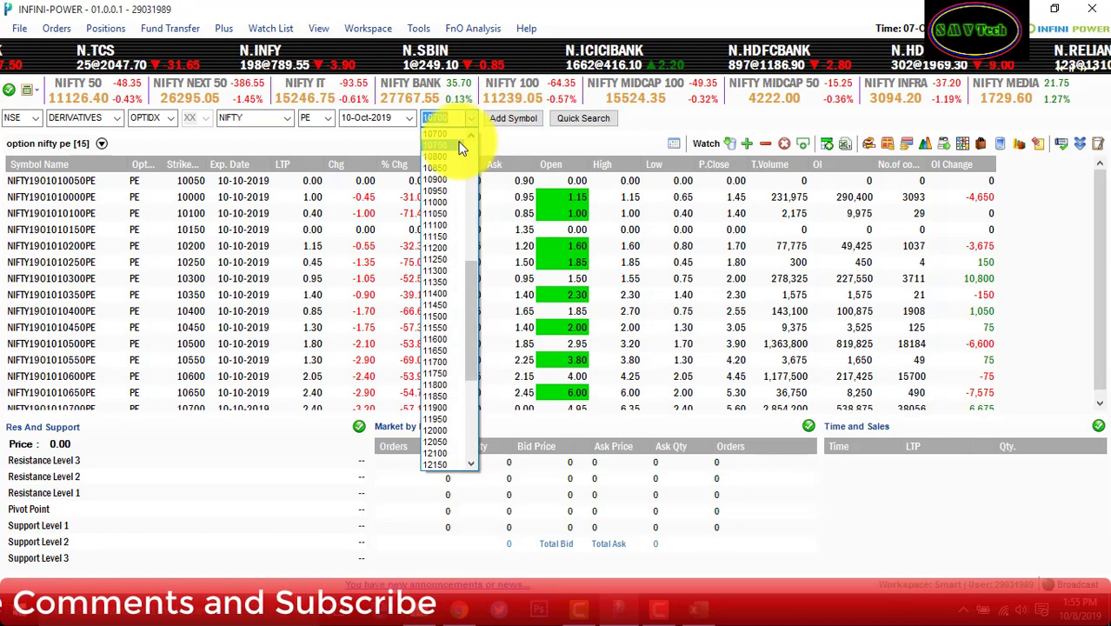
pyautogui.click(454, 141)
pyautogui.click(507, 120)
pyautogui.click(471, 118)
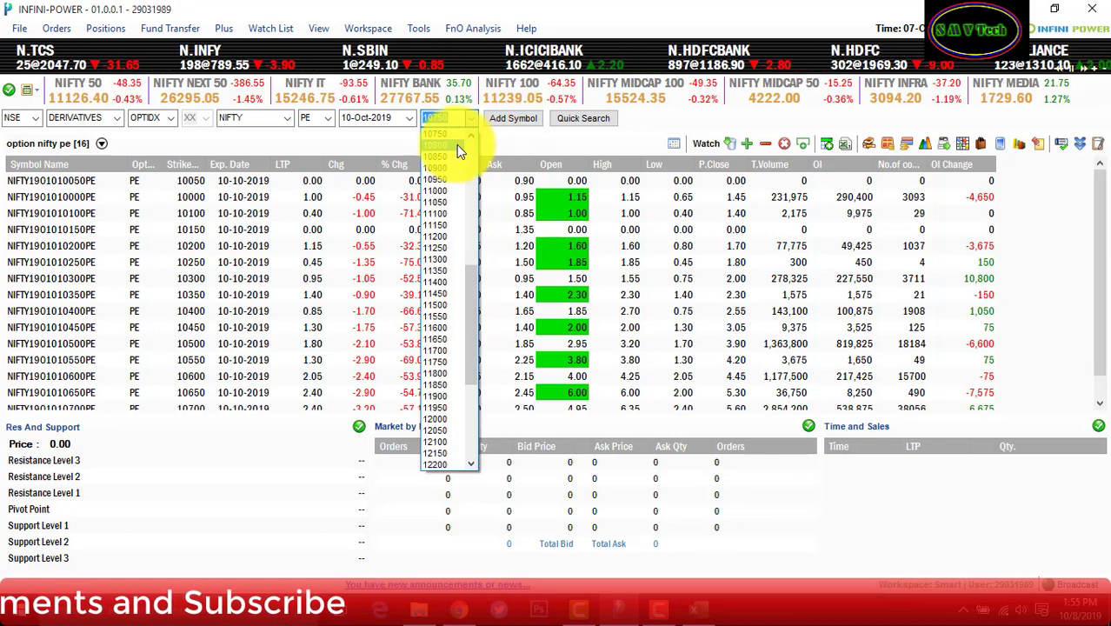
pyautogui.click(457, 144)
pyautogui.click(506, 120)
pyautogui.click(470, 118)
# Add the NIFTY put strikes 10850 through 11150 to the watchlist.
pyautogui.click(454, 146)
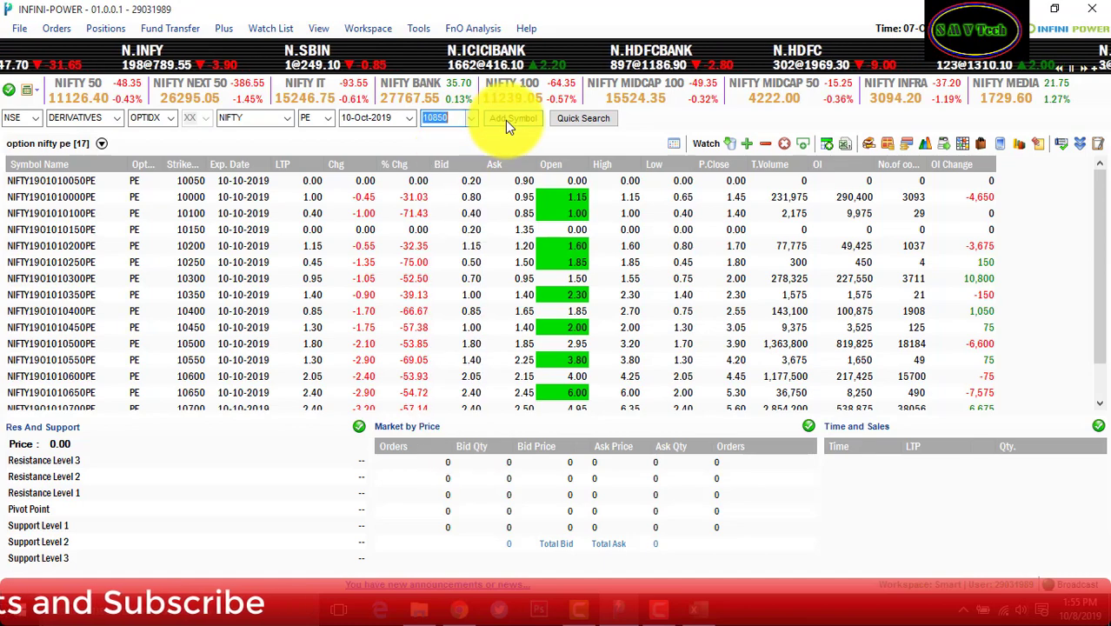
pyautogui.click(505, 120)
pyautogui.click(470, 118)
pyautogui.click(460, 145)
pyautogui.click(507, 120)
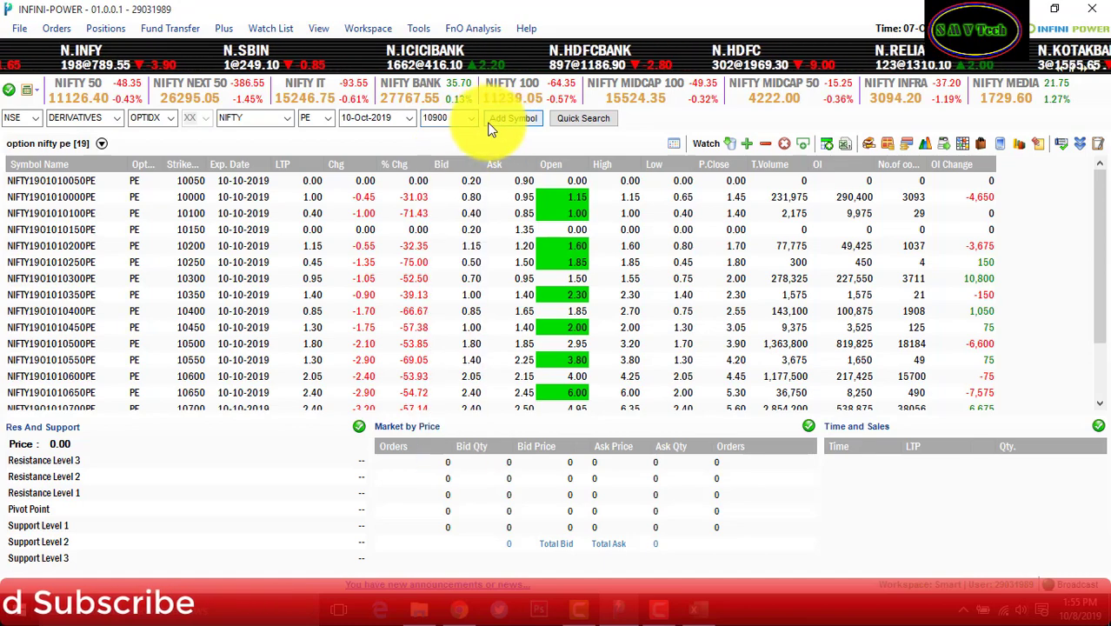
pyautogui.click(470, 118)
pyautogui.click(457, 144)
pyautogui.click(506, 120)
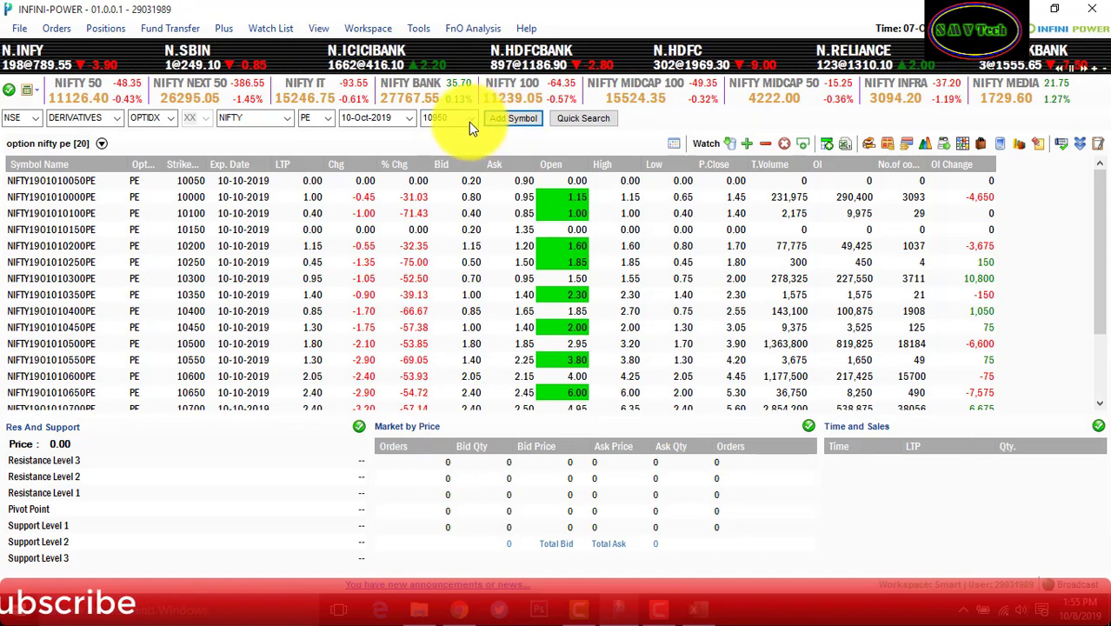
pyautogui.click(470, 118)
pyautogui.click(459, 145)
pyautogui.click(506, 120)
pyautogui.click(470, 118)
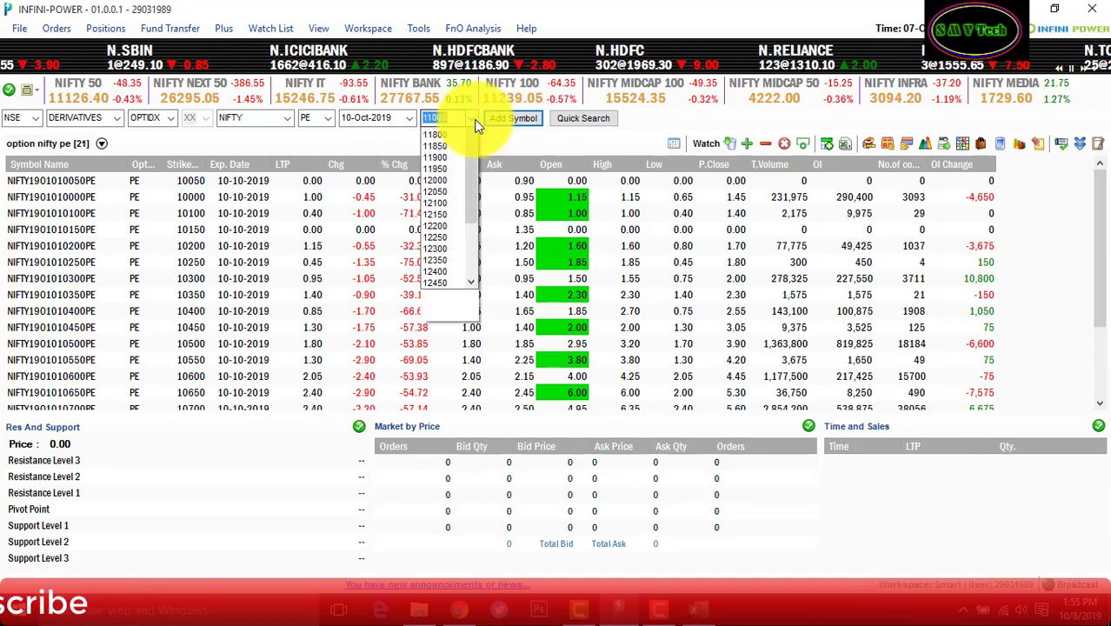
pyautogui.click(459, 147)
pyautogui.click(506, 120)
pyautogui.click(470, 119)
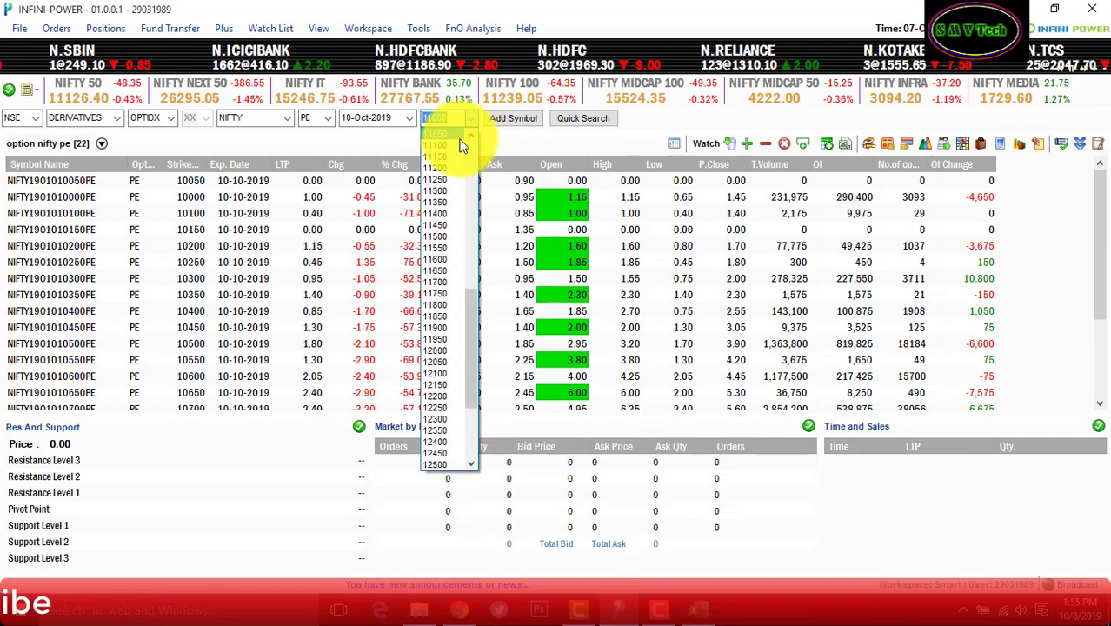
pyautogui.click(458, 146)
pyautogui.click(512, 119)
pyautogui.click(470, 118)
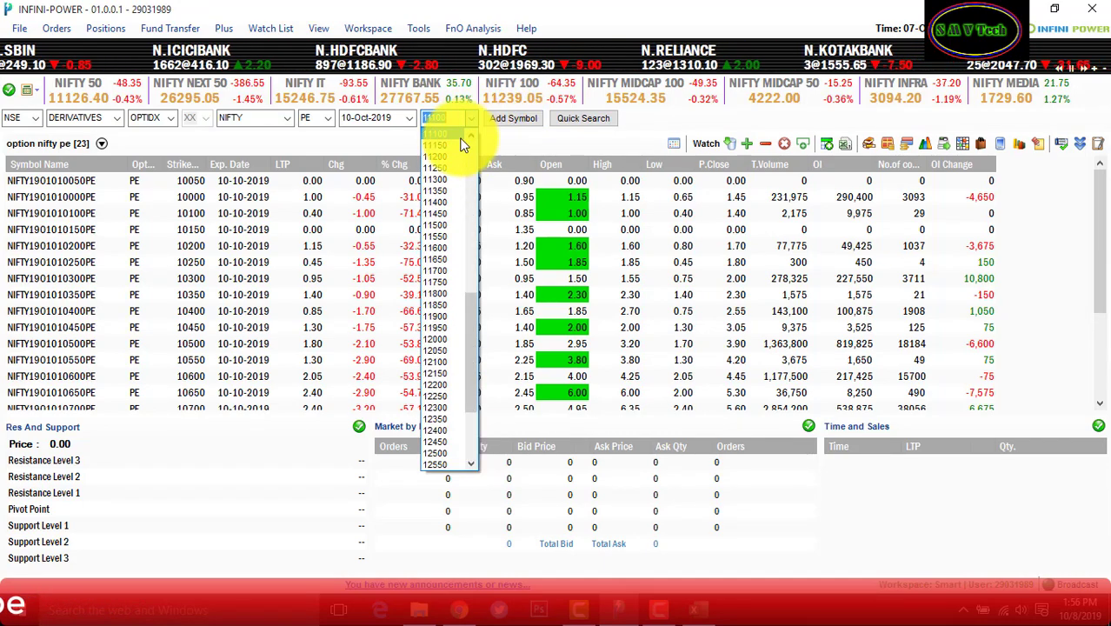
pyautogui.click(459, 146)
pyautogui.click(470, 120)
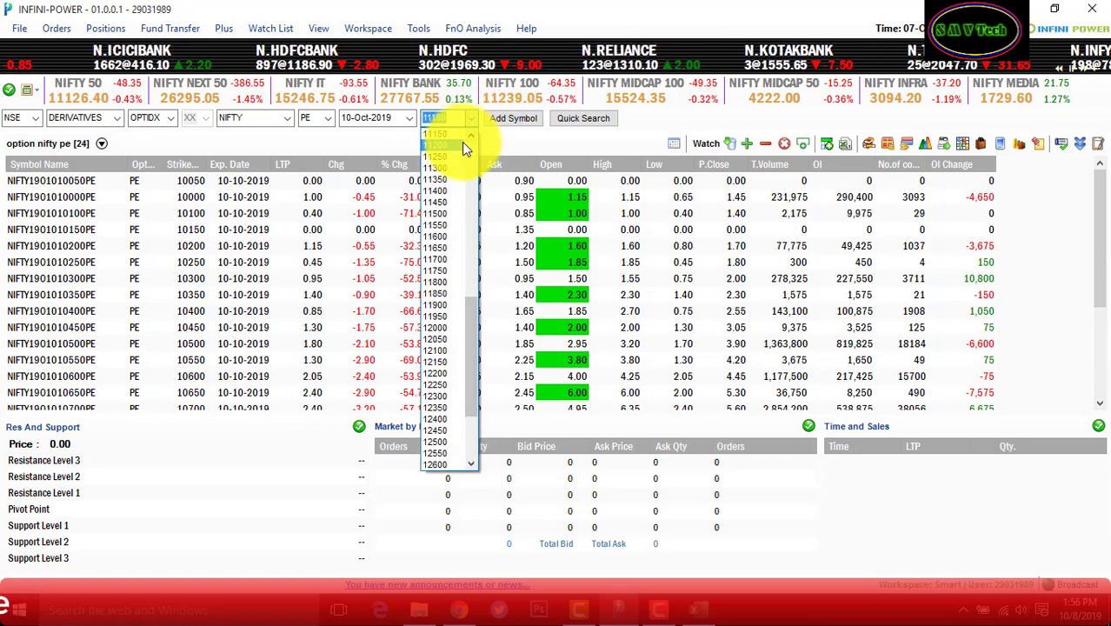
# Add the NIFTY put strikes 11200 through 11500 to the watchlist.
pyautogui.click(462, 142)
pyautogui.click(513, 119)
pyautogui.click(470, 120)
pyautogui.click(459, 146)
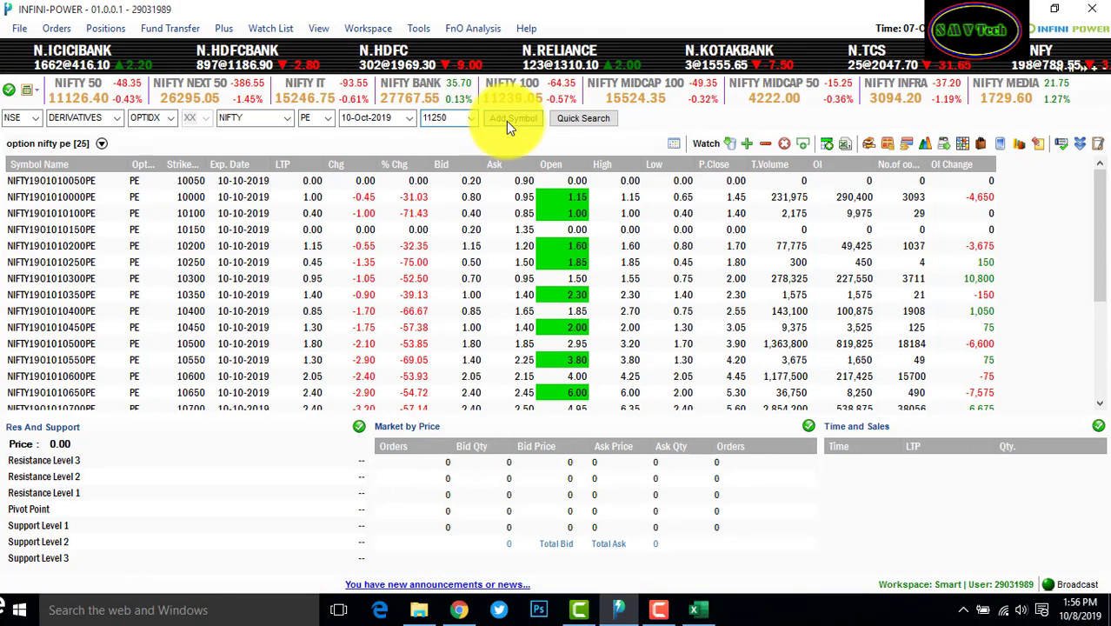
pyautogui.click(471, 119)
pyautogui.click(459, 142)
pyautogui.click(504, 119)
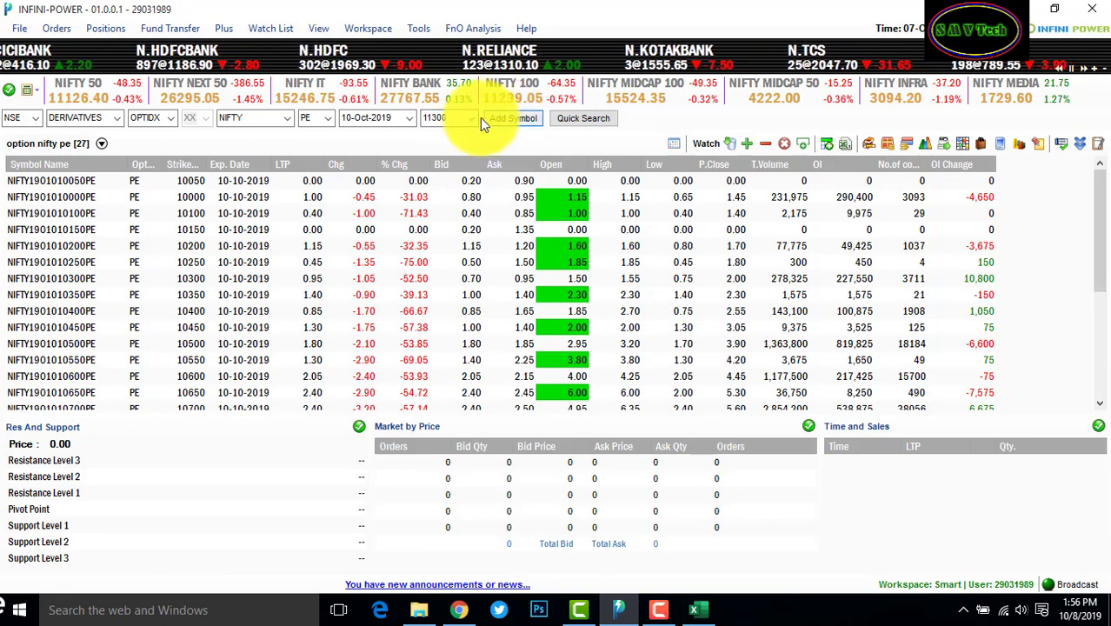
pyautogui.click(468, 117)
pyautogui.click(443, 145)
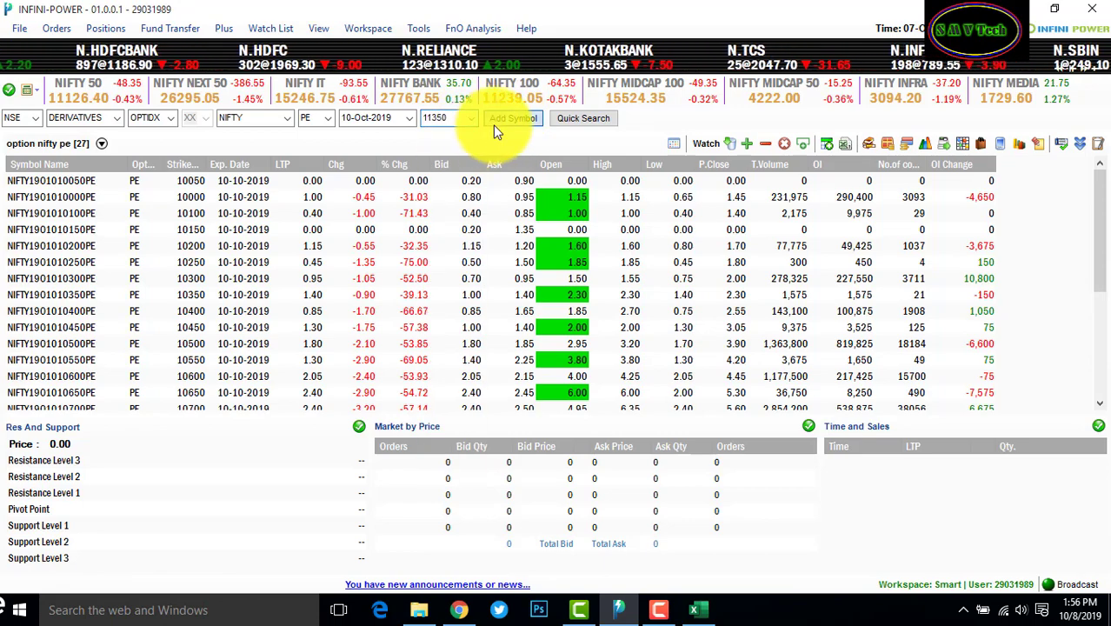
pyautogui.click(513, 119)
pyautogui.click(470, 119)
pyautogui.click(450, 150)
pyautogui.click(500, 120)
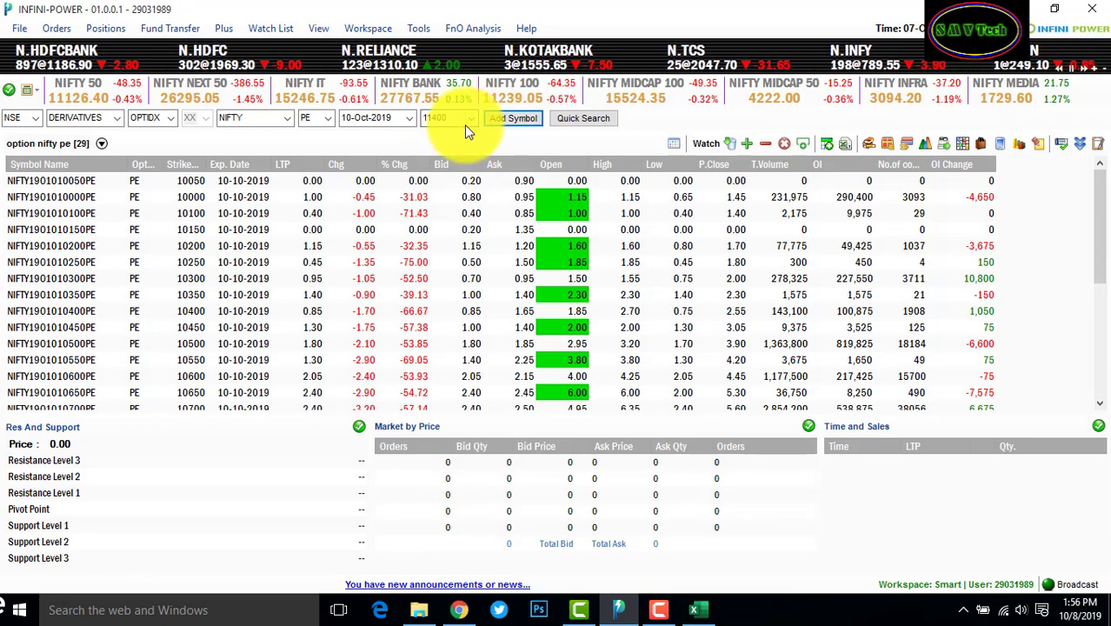
pyautogui.click(468, 119)
pyautogui.click(462, 146)
pyautogui.click(513, 118)
pyautogui.click(469, 119)
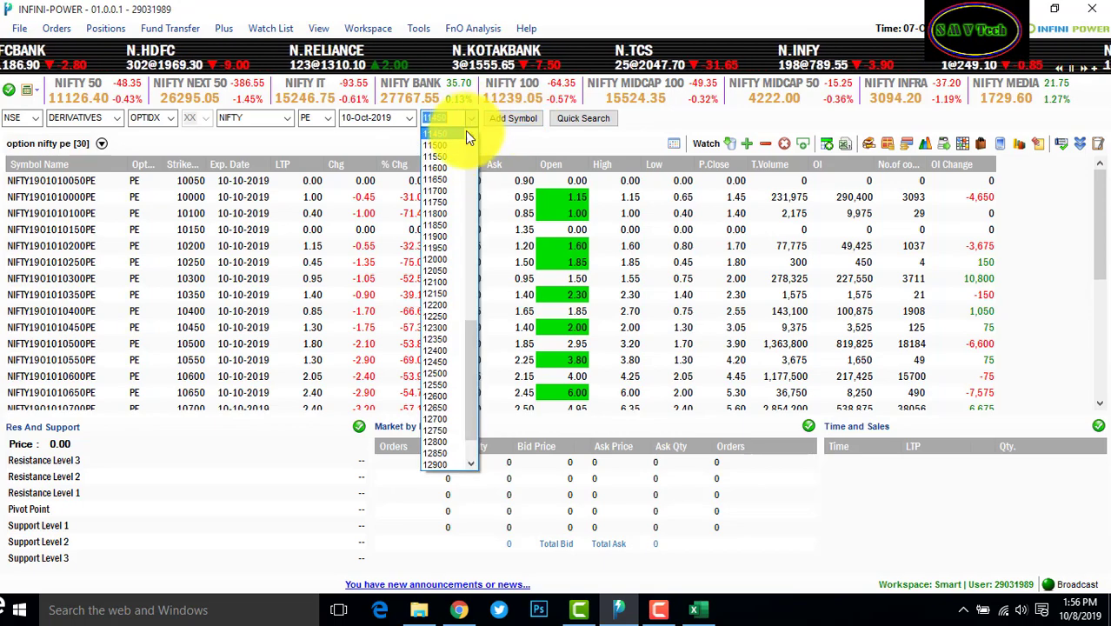
pyautogui.click(461, 146)
pyautogui.click(513, 118)
pyautogui.click(469, 119)
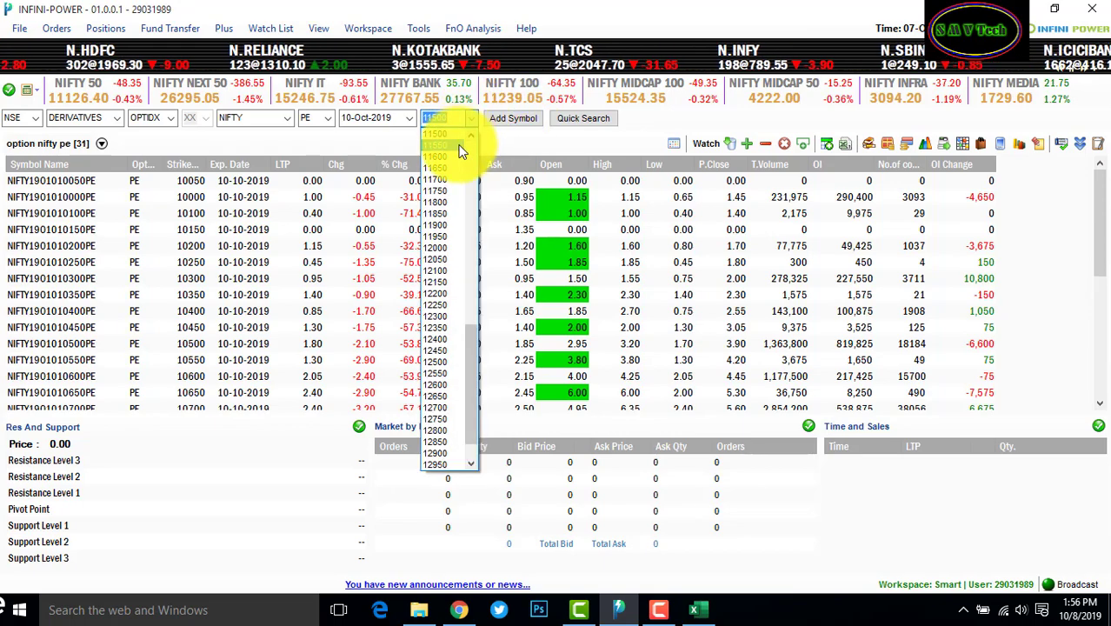
# Add the NIFTY put strikes 11600 through 11850 to the watchlist.
pyautogui.click(515, 117)
pyautogui.click(469, 119)
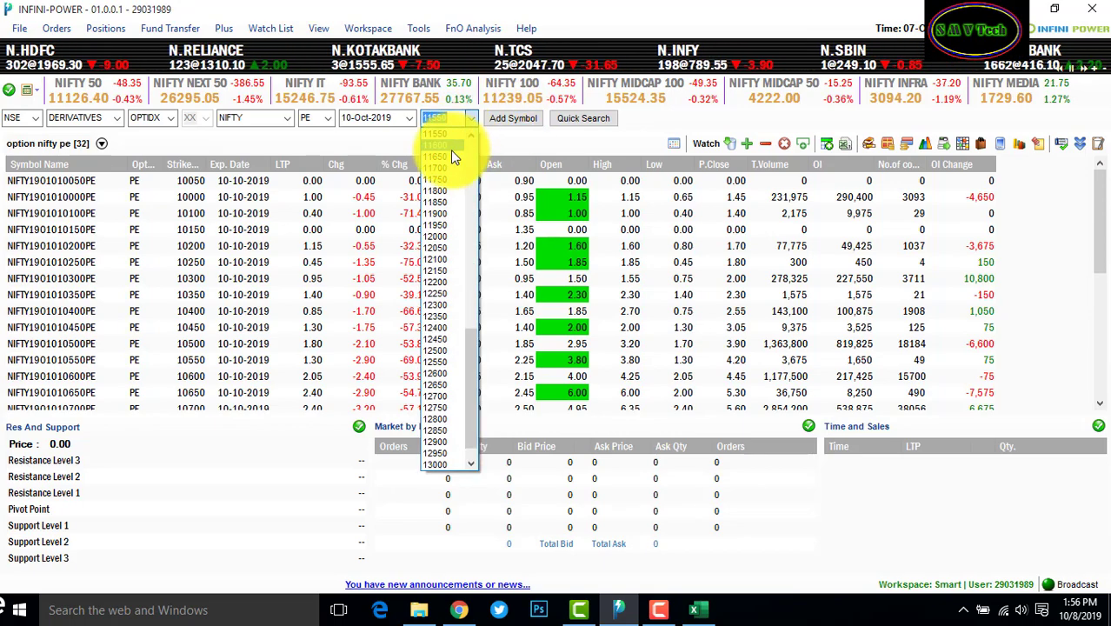
pyautogui.click(450, 156)
pyautogui.click(511, 118)
pyautogui.click(470, 120)
pyautogui.click(489, 132)
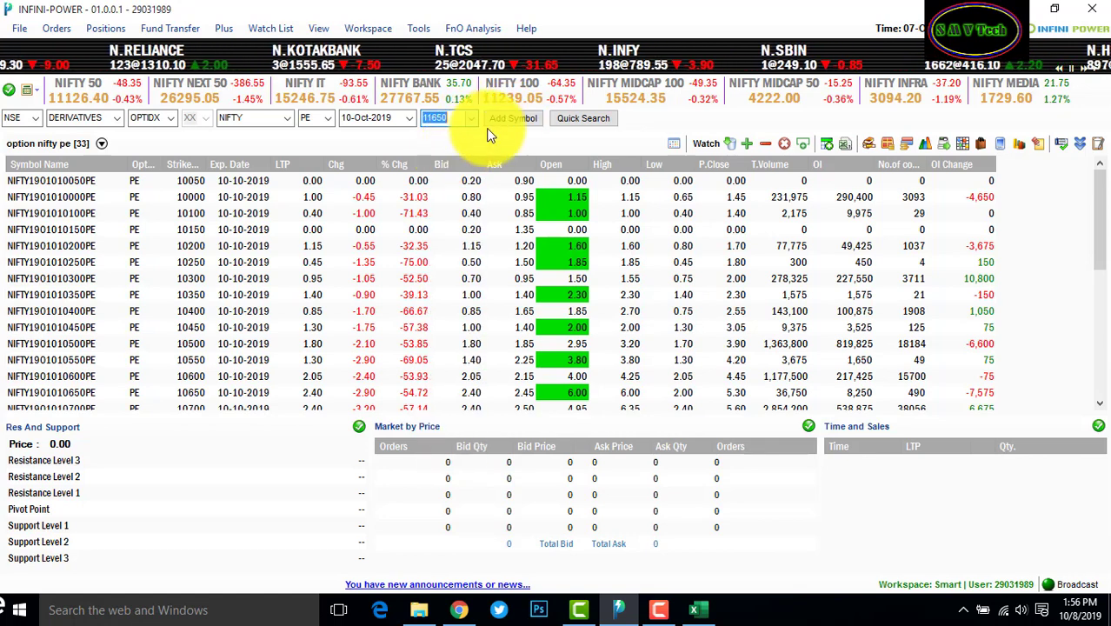
pyautogui.click(470, 120)
pyautogui.click(457, 143)
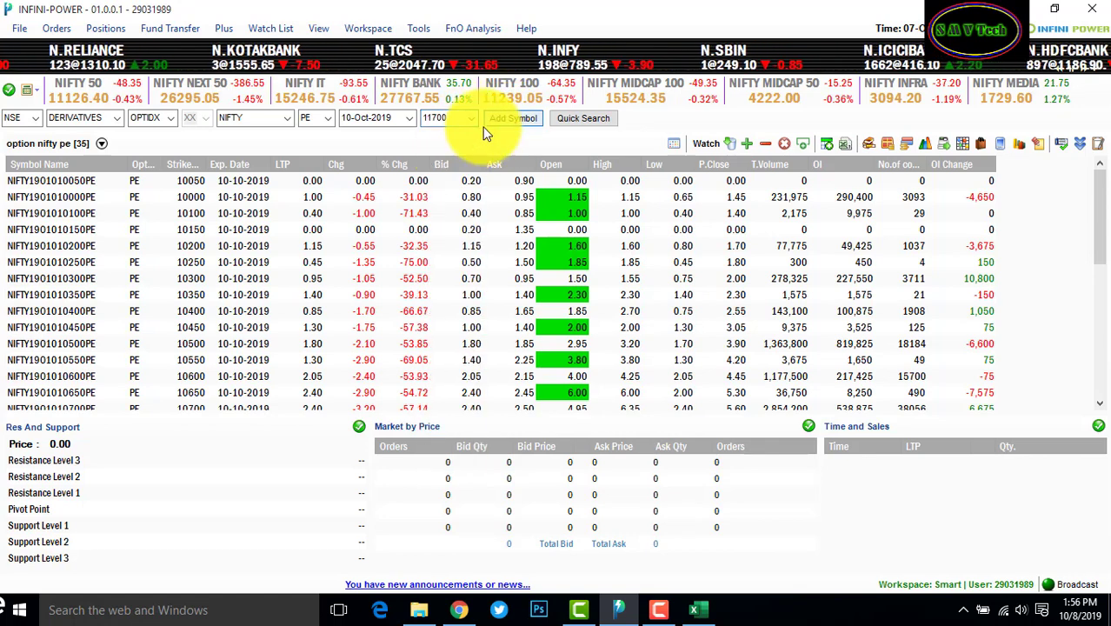
pyautogui.click(470, 120)
pyautogui.click(454, 149)
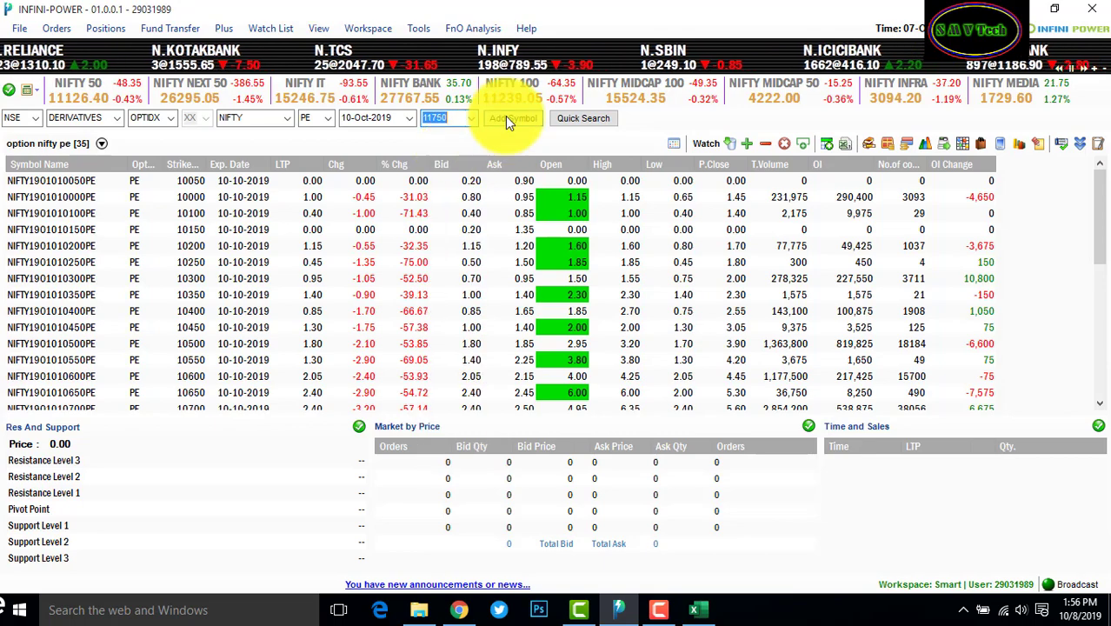
pyautogui.click(508, 119)
pyautogui.click(470, 119)
pyautogui.click(452, 156)
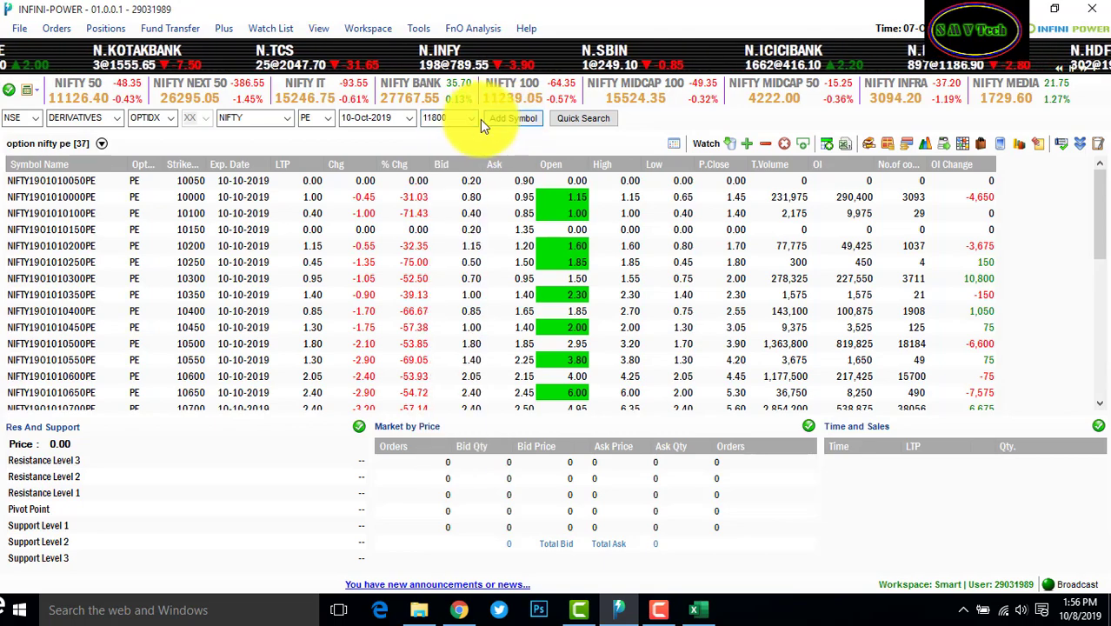
pyautogui.click(470, 119)
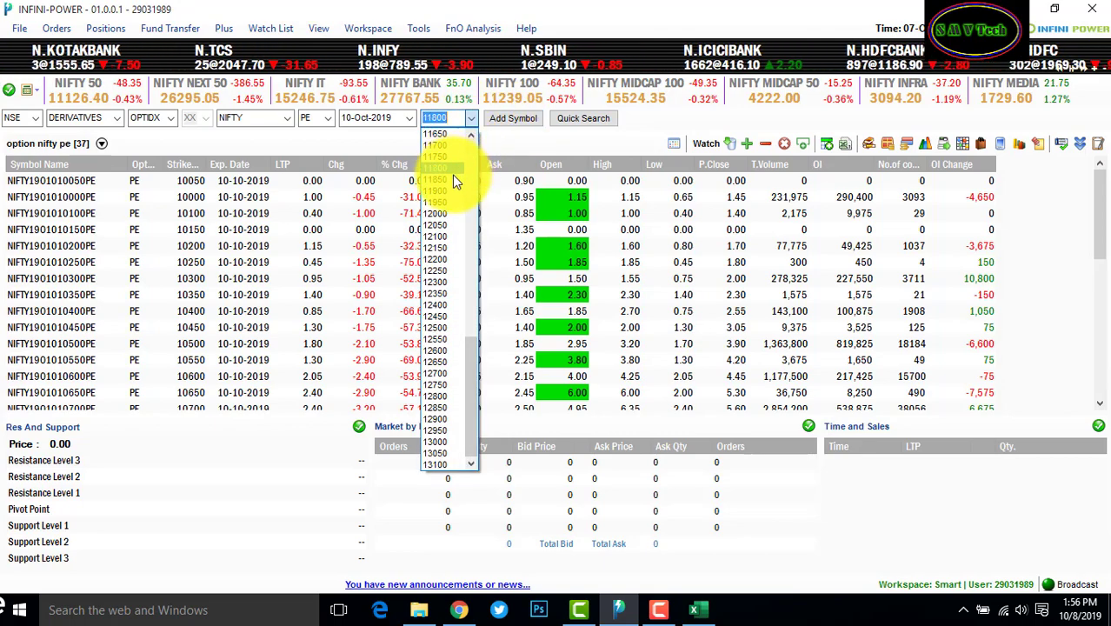
pyautogui.click(452, 179)
pyautogui.click(511, 119)
pyautogui.click(470, 119)
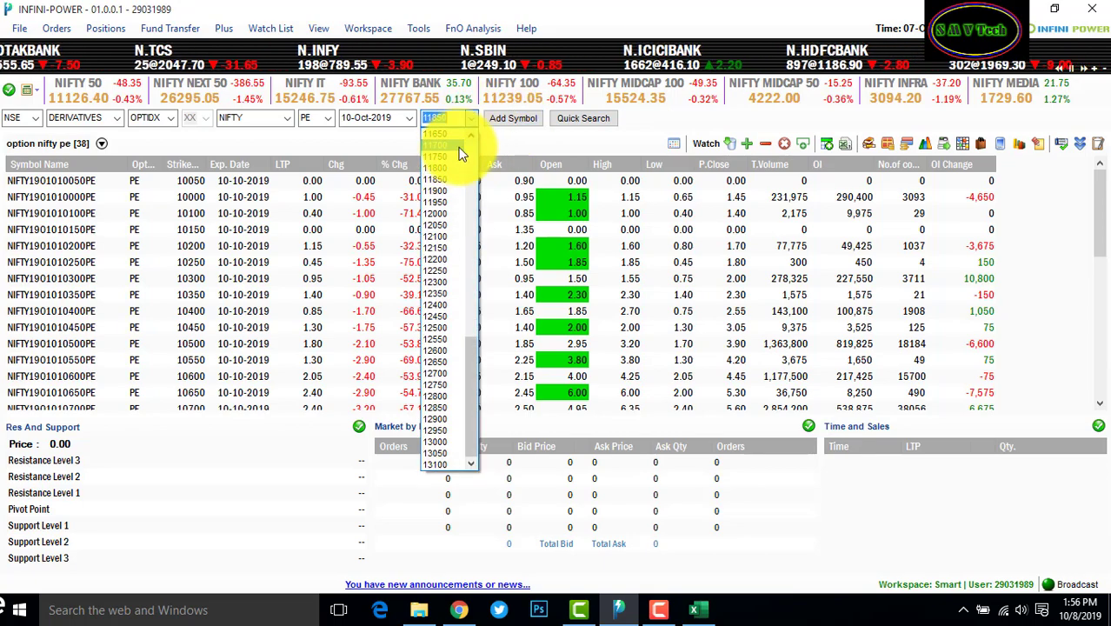
# Add the final 11900, 11950 and 12000 NIFTY put strikes to the watchlist.
pyautogui.click(434, 190)
pyautogui.click(509, 119)
pyautogui.click(470, 119)
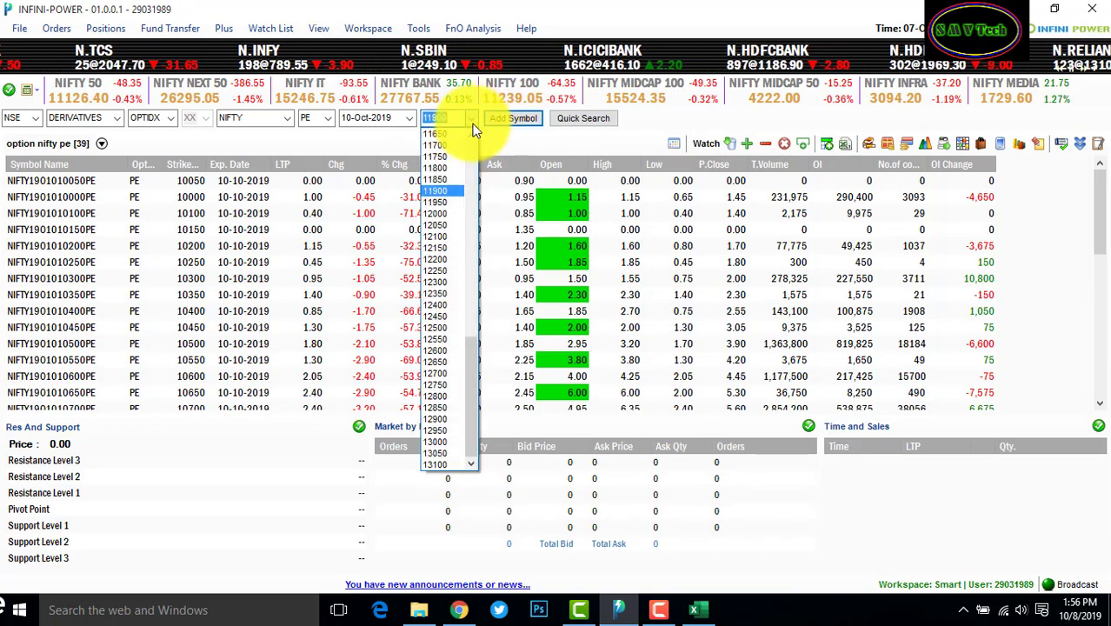
pyautogui.click(448, 201)
pyautogui.click(503, 122)
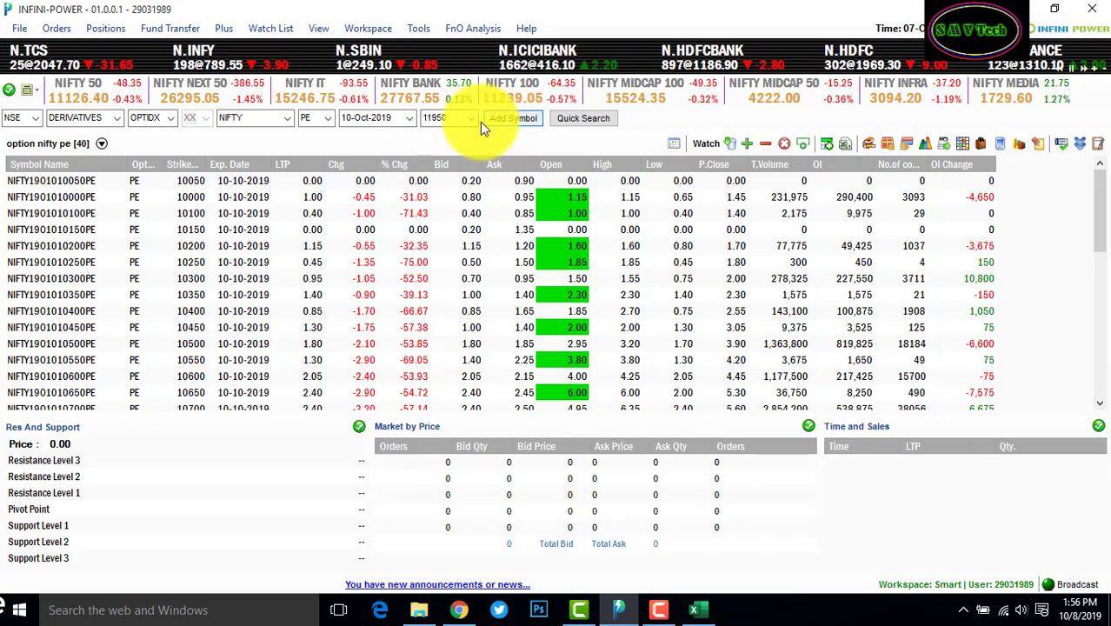
pyautogui.click(471, 119)
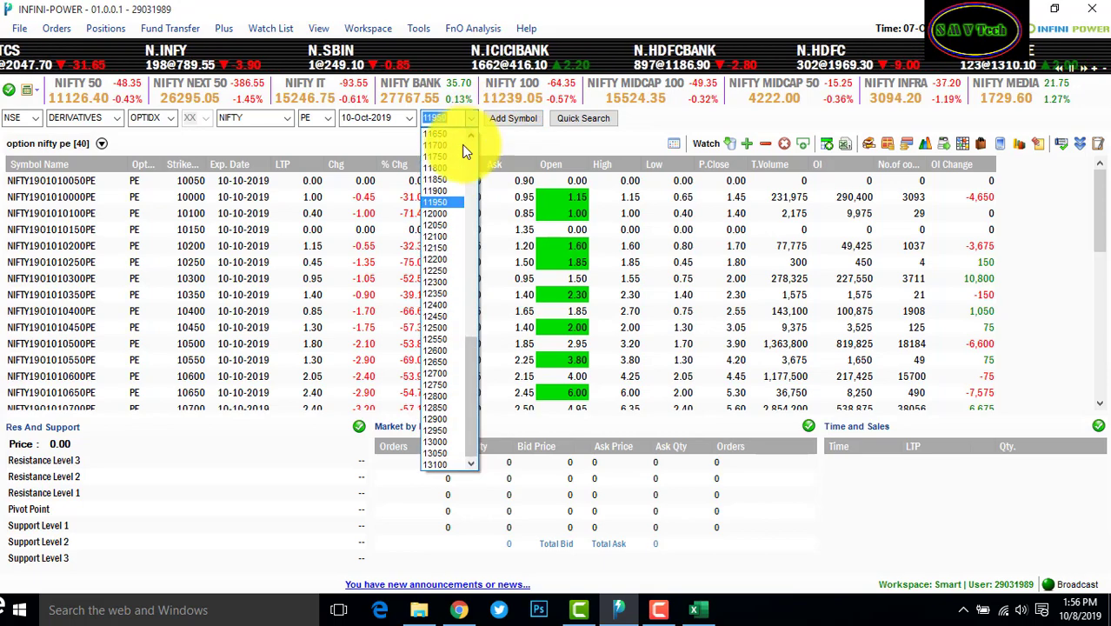
pyautogui.click(440, 214)
pyautogui.click(512, 118)
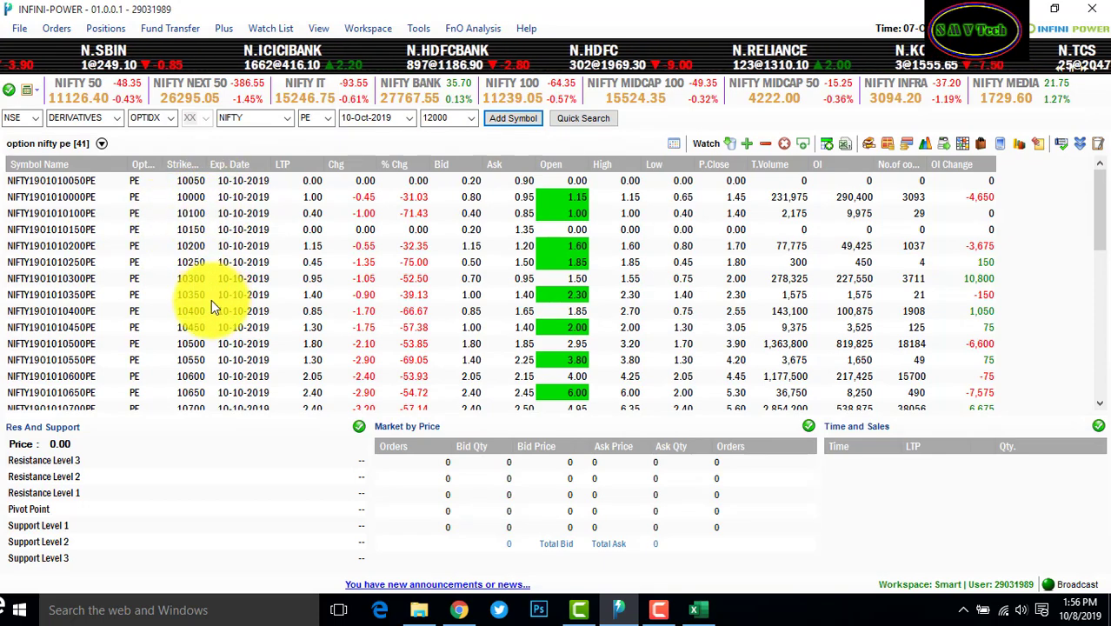
# Select the 10500PE row and scroll through the put watchlist to review it.
pyautogui.click(199, 346)
pyautogui.scroll(-4, 293, 342)
pyautogui.scroll(1, 232, 232)
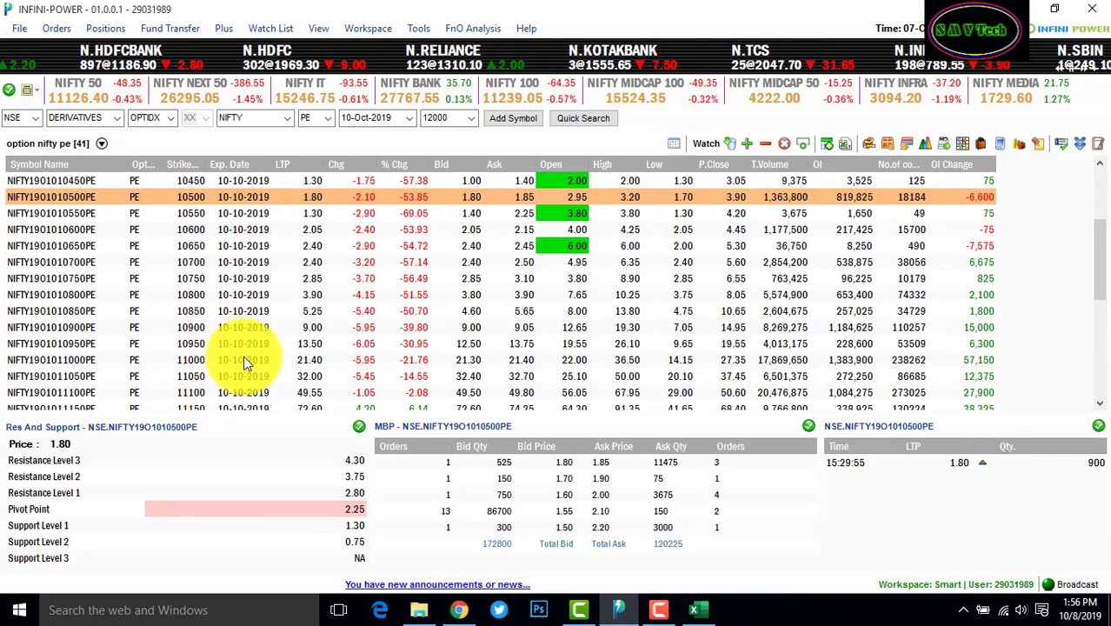
pyautogui.scroll(-4, 243, 357)
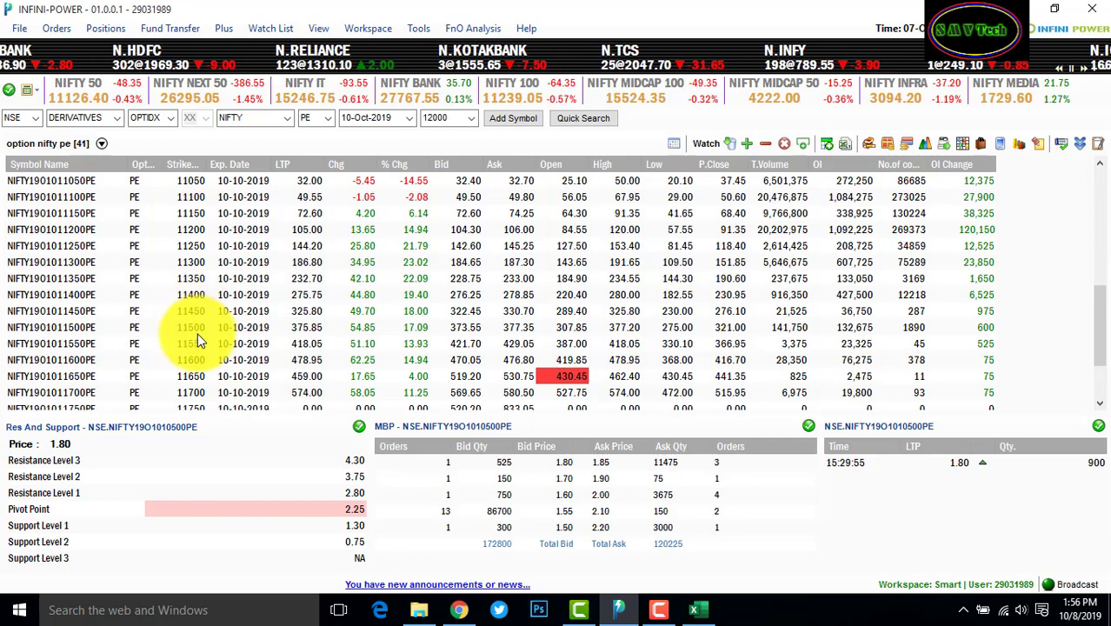
pyautogui.scroll(-2, 250, 376)
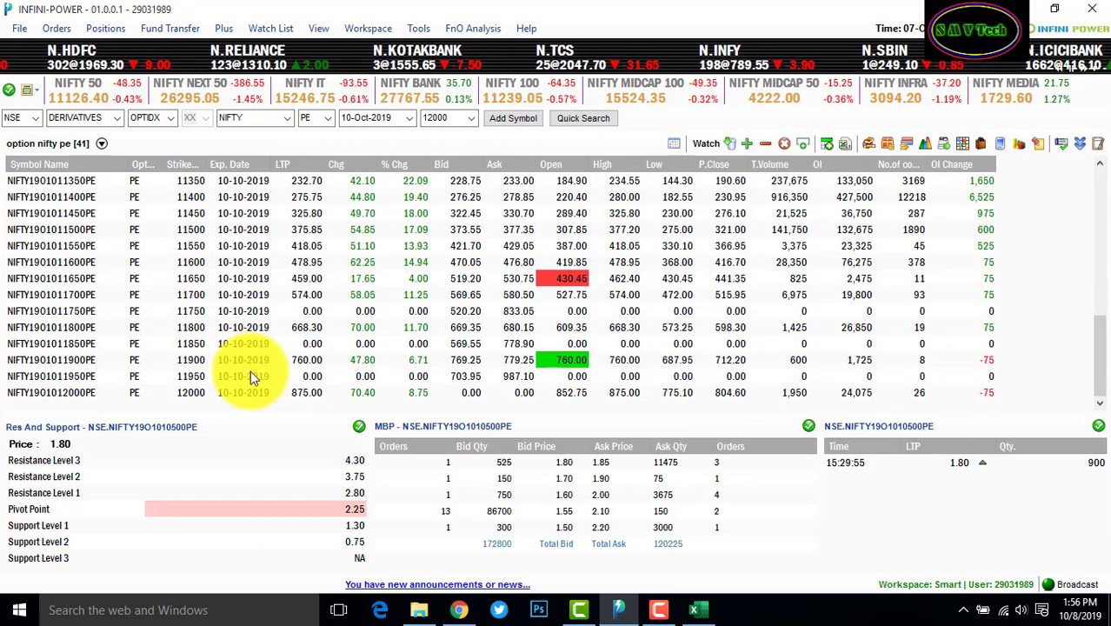
pyautogui.scroll(4, 239, 339)
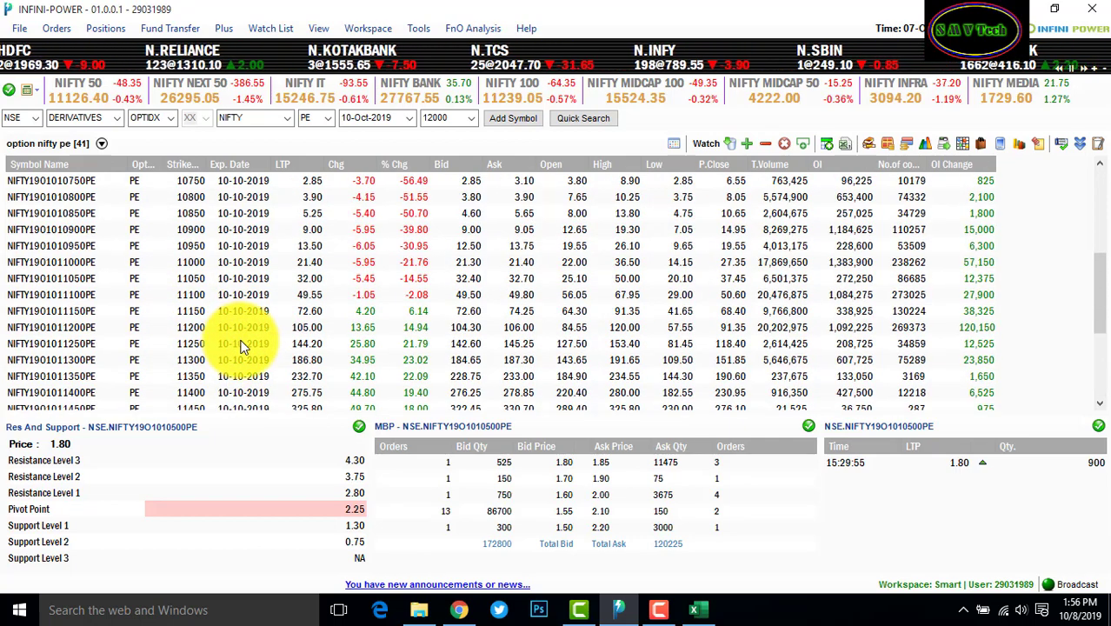
pyautogui.scroll(4, 239, 339)
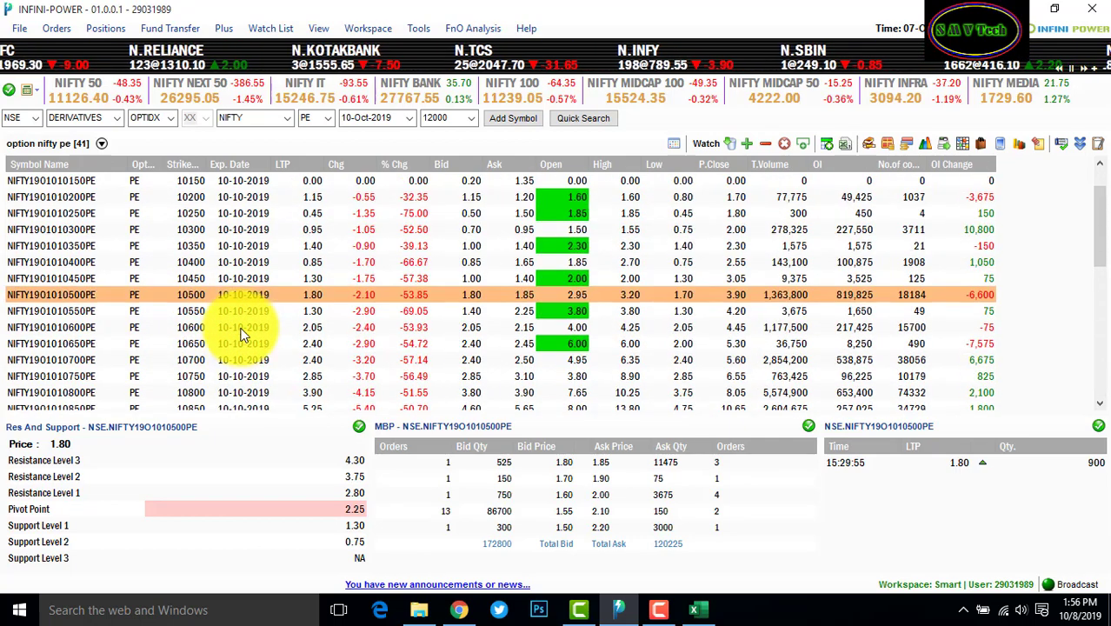
# Switch to the option nifty ce watchlist, link it to Excel, and return to Excel's blank Sheet2.
pyautogui.click(101, 143)
pyautogui.click(170, 203)
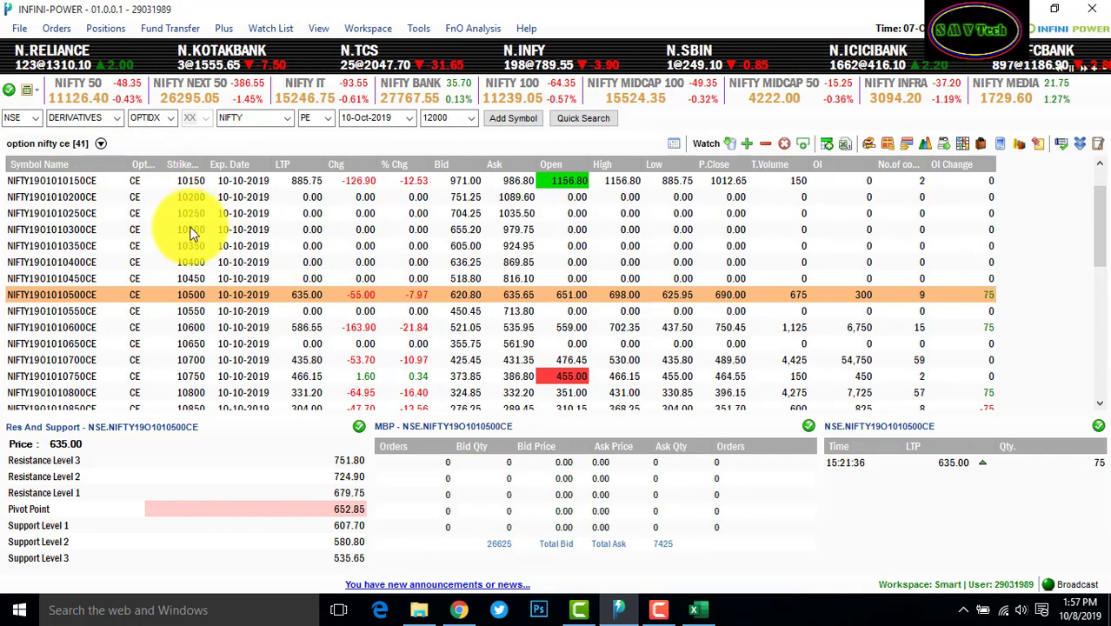
pyautogui.click(826, 144)
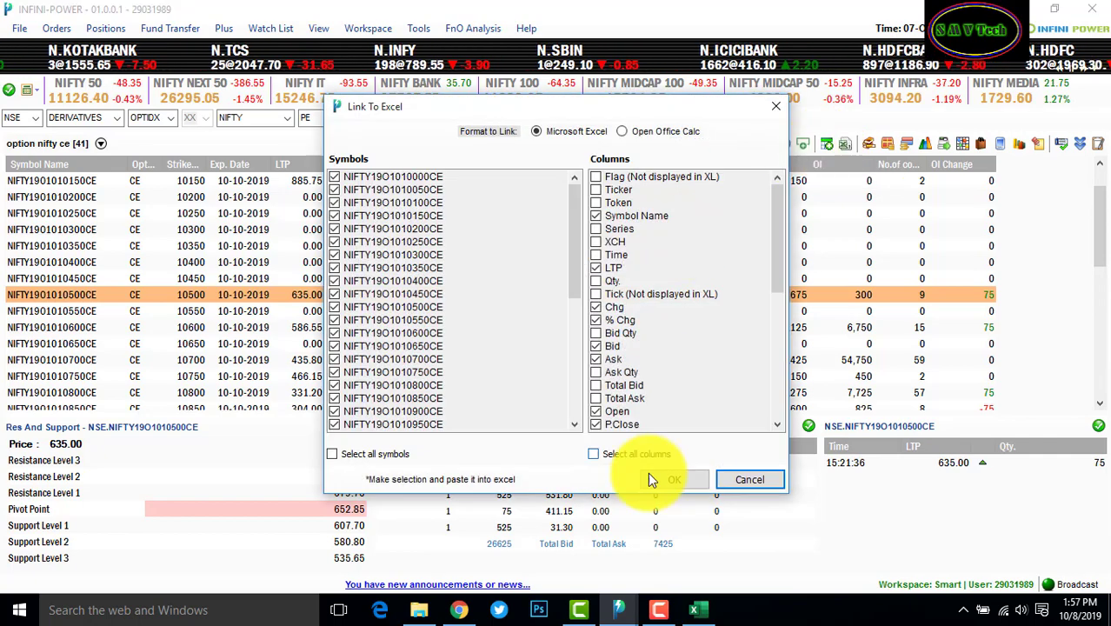
pyautogui.click(674, 478)
pyautogui.click(699, 608)
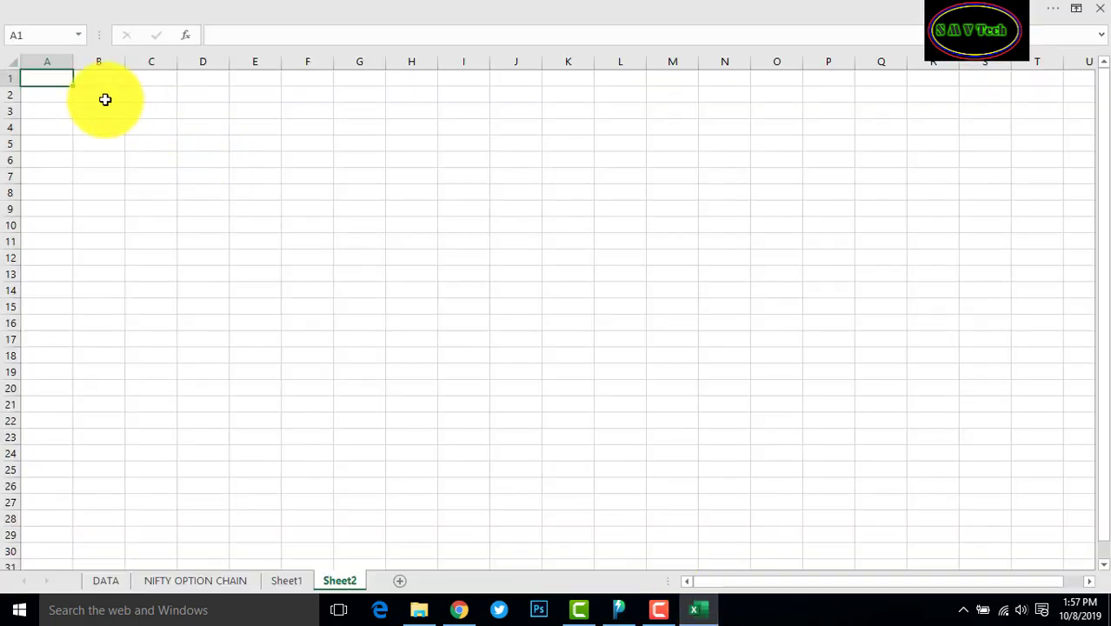
# Paste the linked NIFTY call-option table at A1 of Sheet2 and rename the sheet NIFTY CE.
pyautogui.rightClick(54, 79)
pyautogui.click(84, 148)
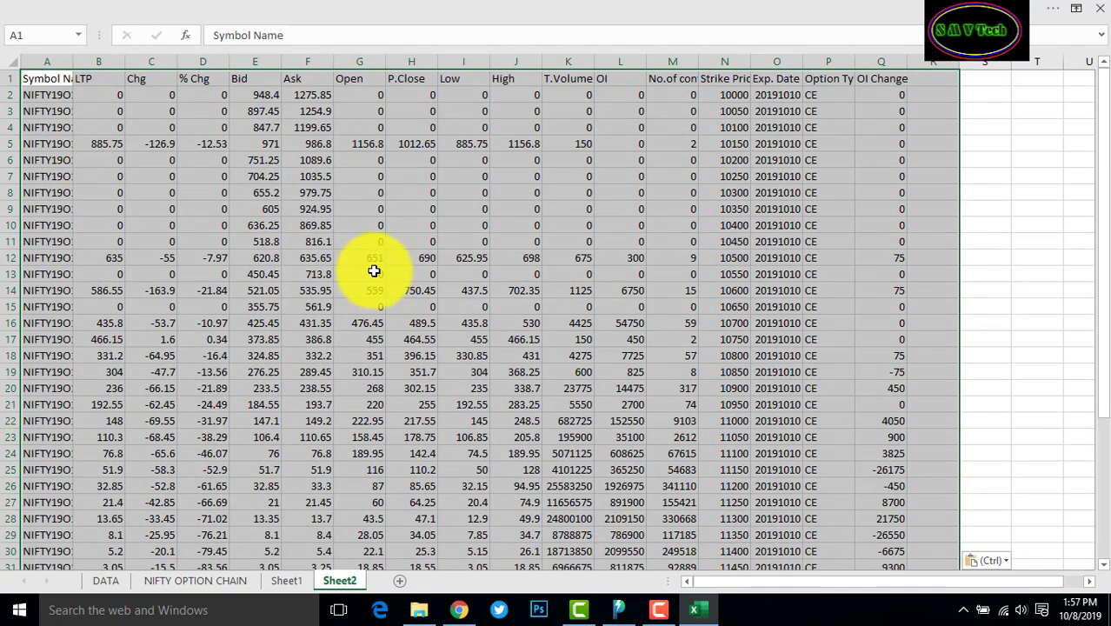
pyautogui.rightClick(347, 580)
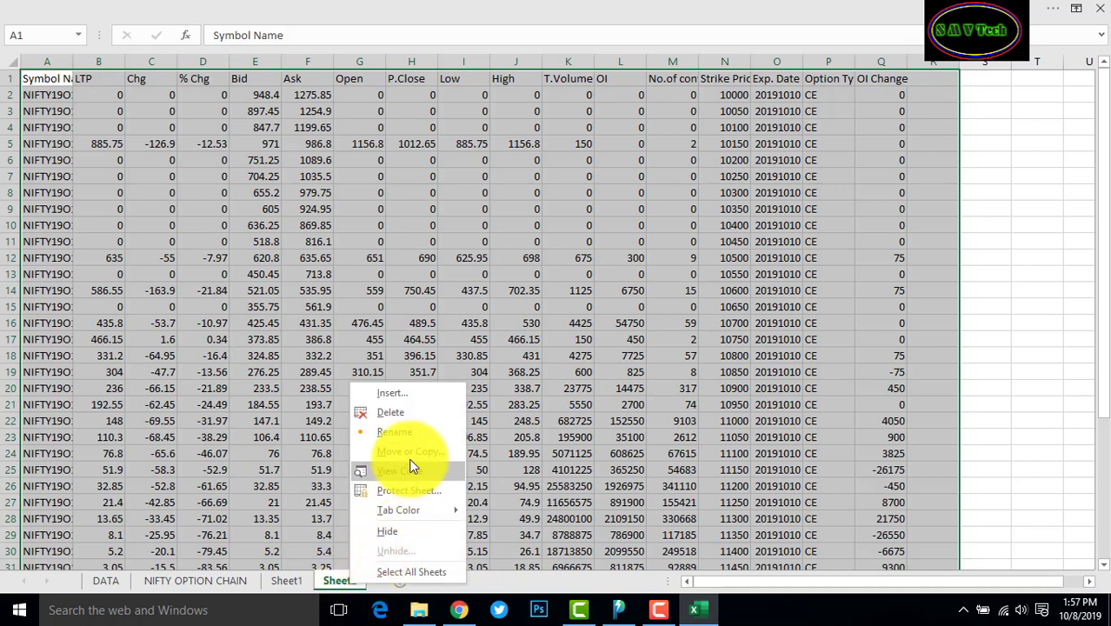
pyautogui.click(405, 432)
pyautogui.write('NIFTY CE')
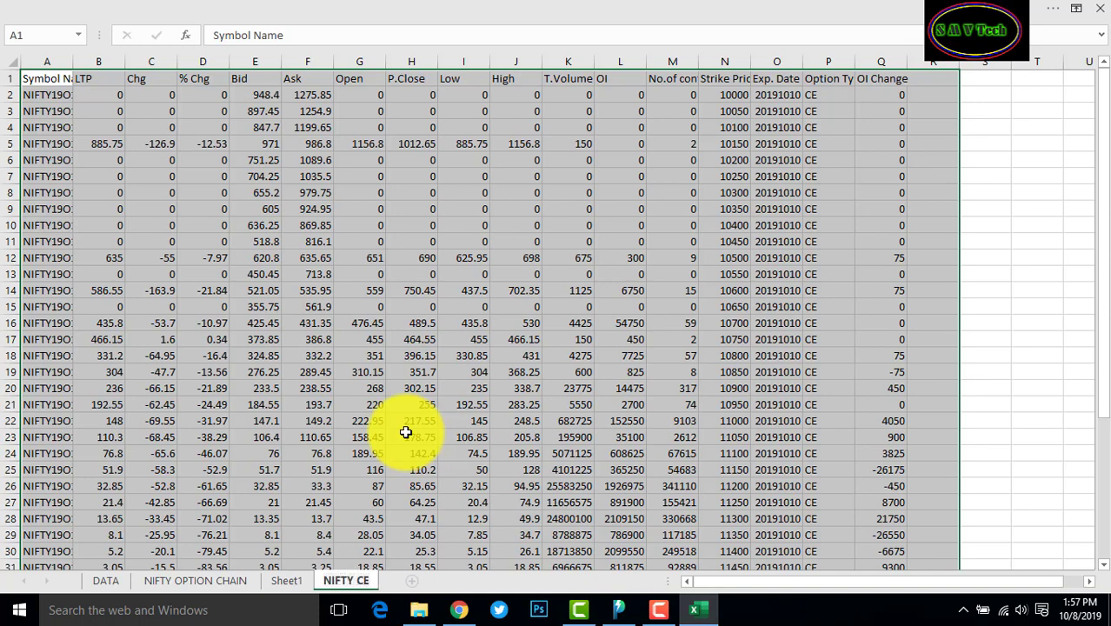
pyautogui.click(405, 432)
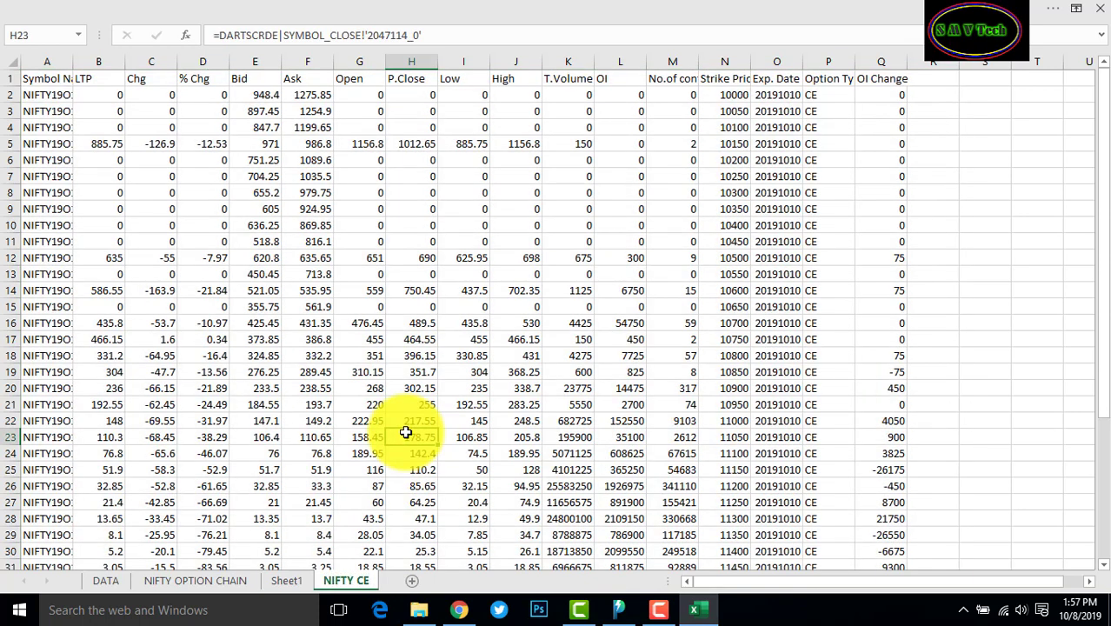
pyautogui.scroll(-6, 405, 423)
pyautogui.scroll(3, 405, 423)
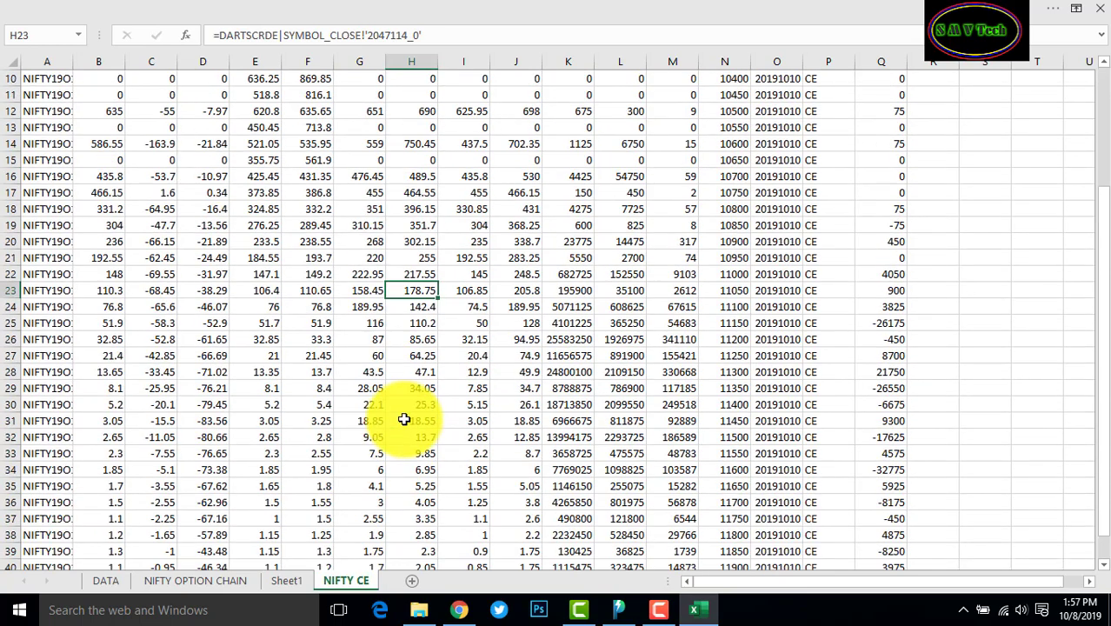
pyautogui.scroll(3, 404, 423)
# Add a new blank sheet after NIFTY CE and name it NIFTY PE.
pyautogui.click(415, 580)
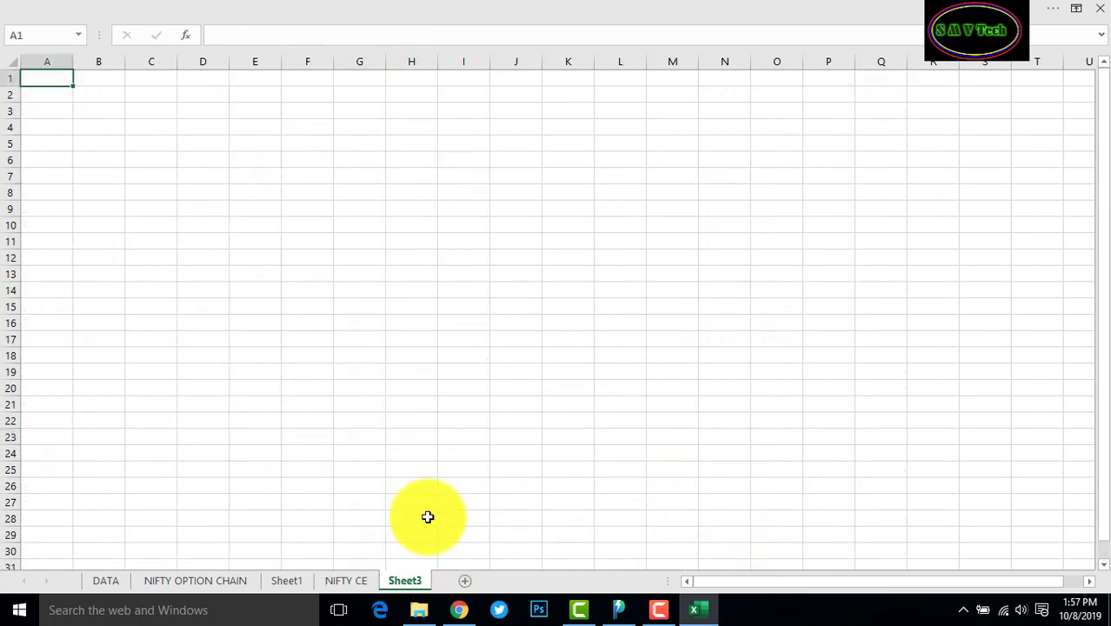
pyautogui.rightClick(402, 580)
pyautogui.press('Escape')
pyautogui.write('NIFTY PE')
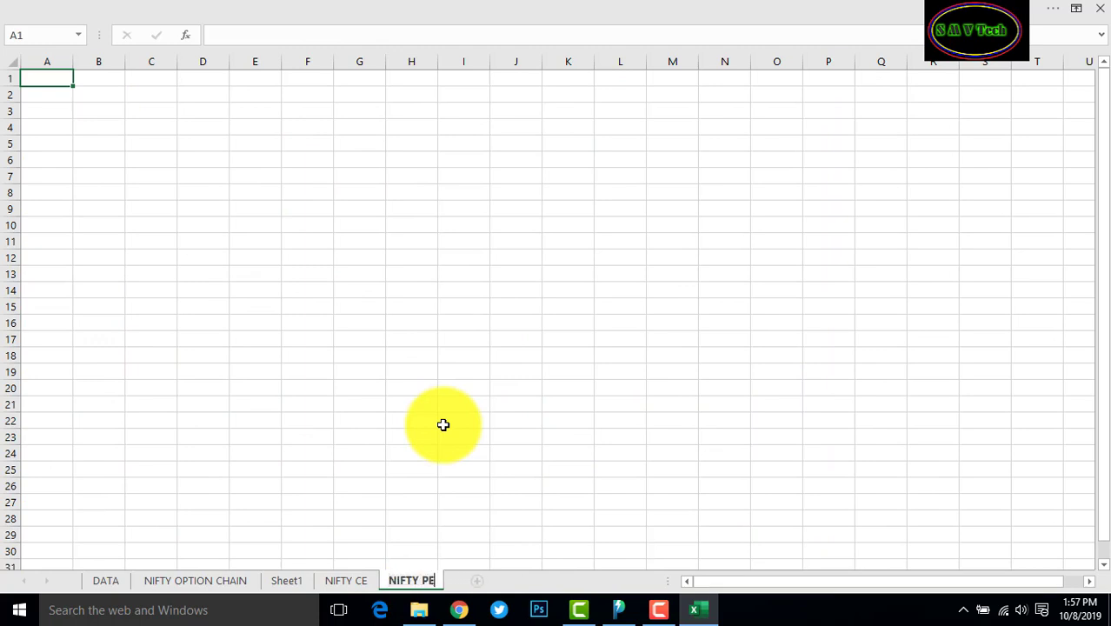
pyautogui.click(426, 421)
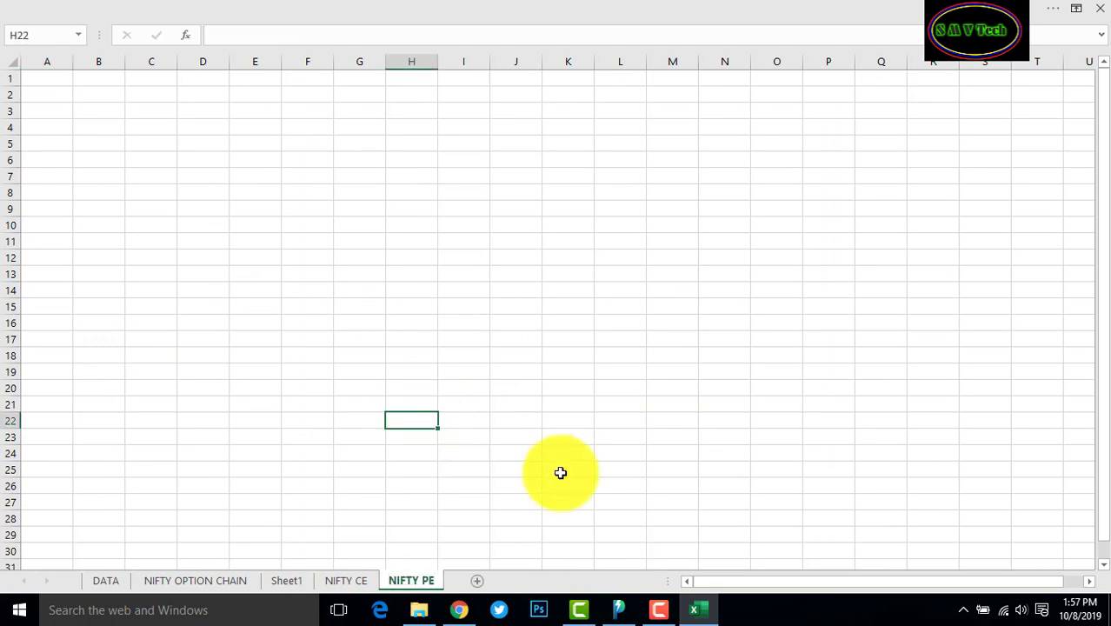
pyautogui.click(618, 591)
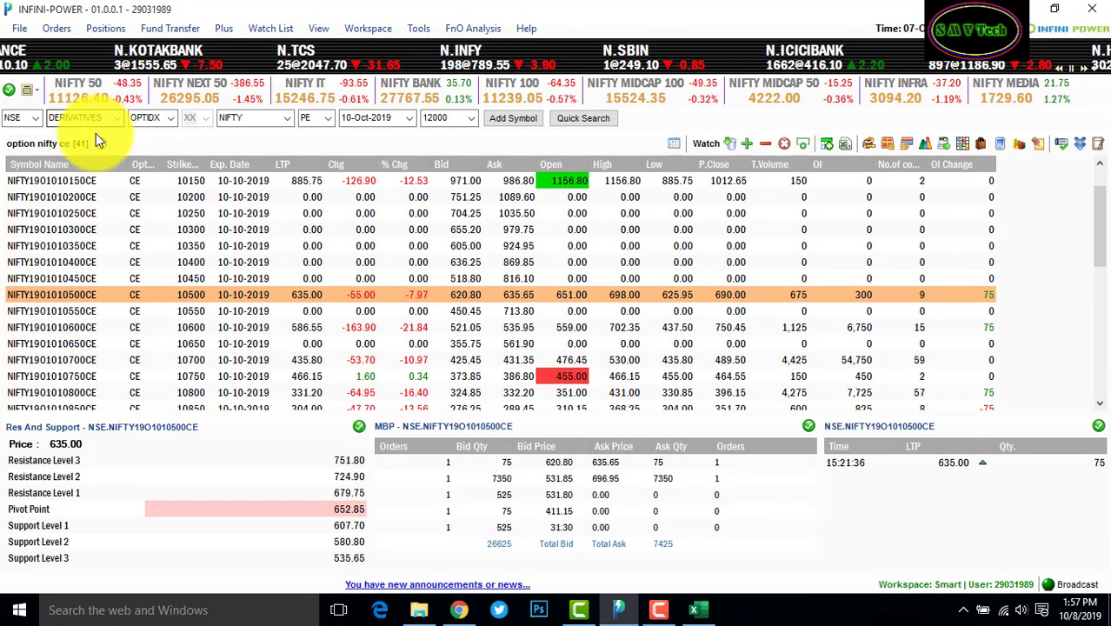
# Load the option nifty pe watchlist in INFINI-POWER and copy it with Link To Excel.
pyautogui.click(102, 143)
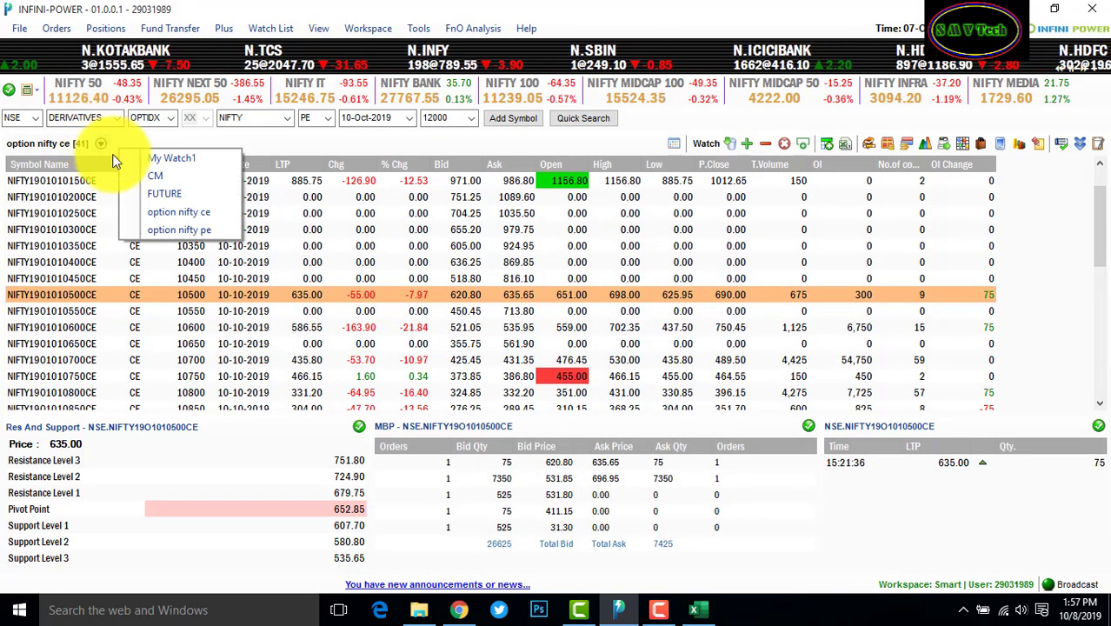
pyautogui.click(203, 230)
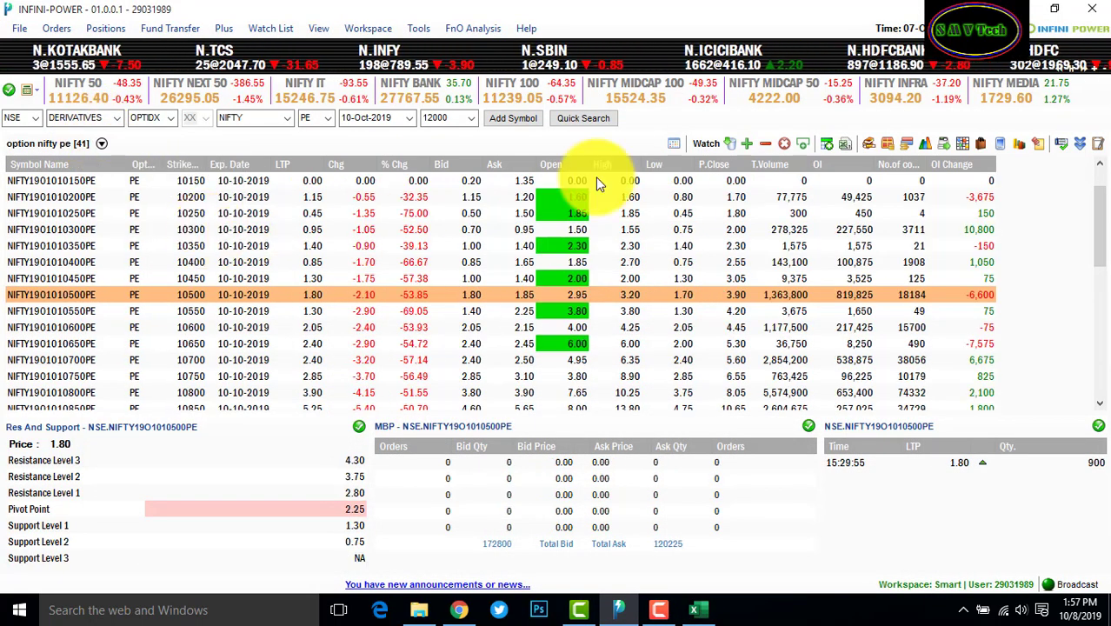
pyautogui.click(830, 142)
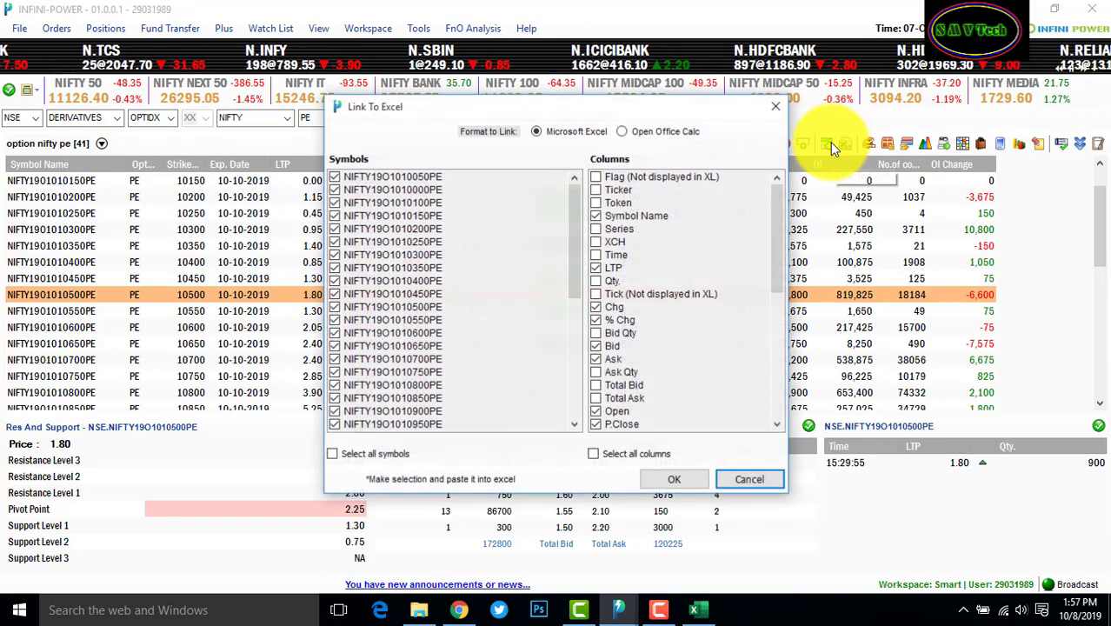
pyautogui.click(669, 480)
# Paste the linked NIFTY put-option chain into cell A1 of the NIFTY PE sheet.
pyautogui.click(694, 609)
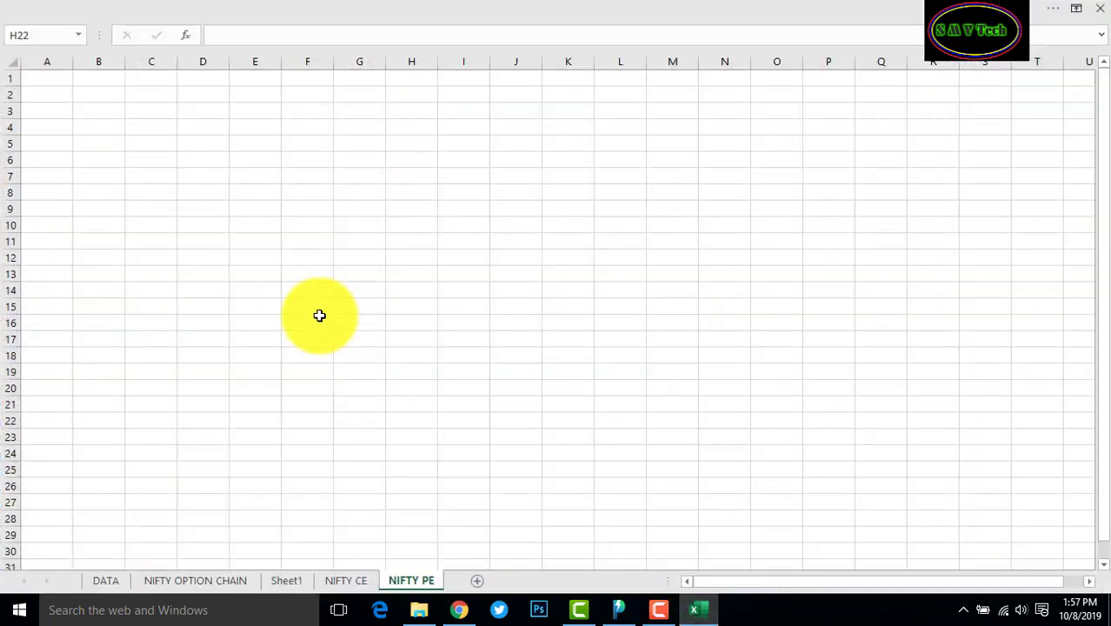
pyautogui.click(47, 77)
pyautogui.rightClick(47, 77)
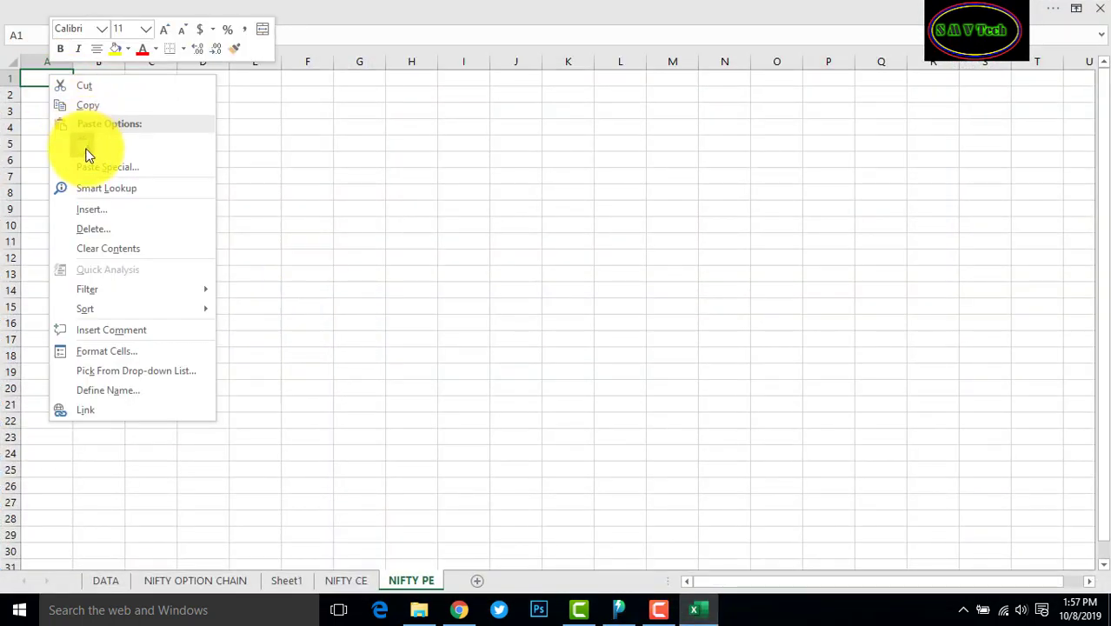
pyautogui.click(85, 152)
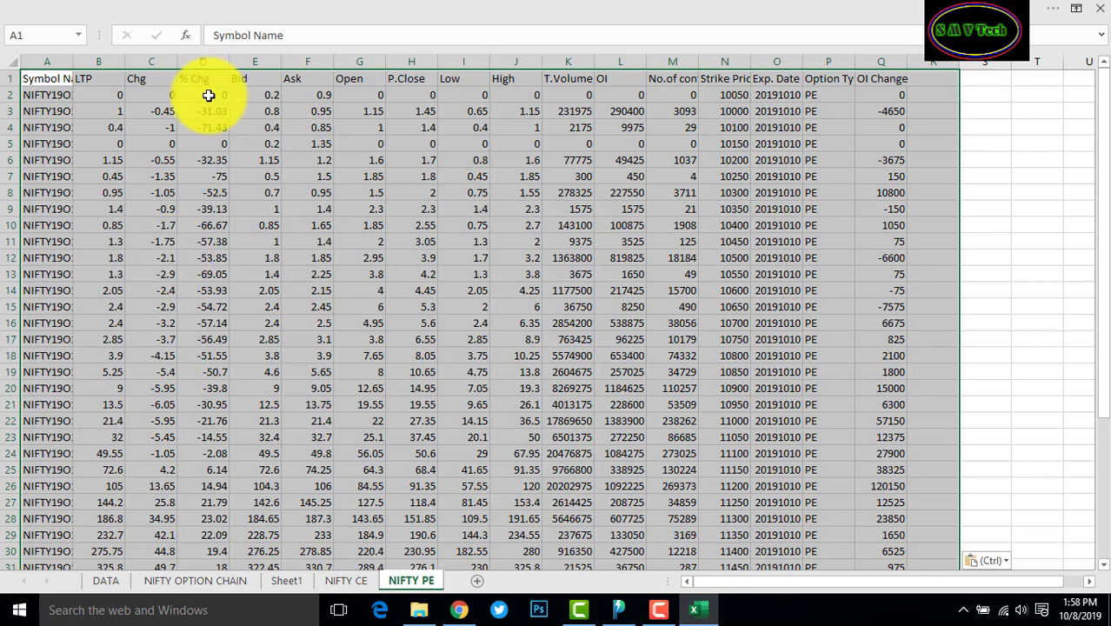
pyautogui.click(233, 111)
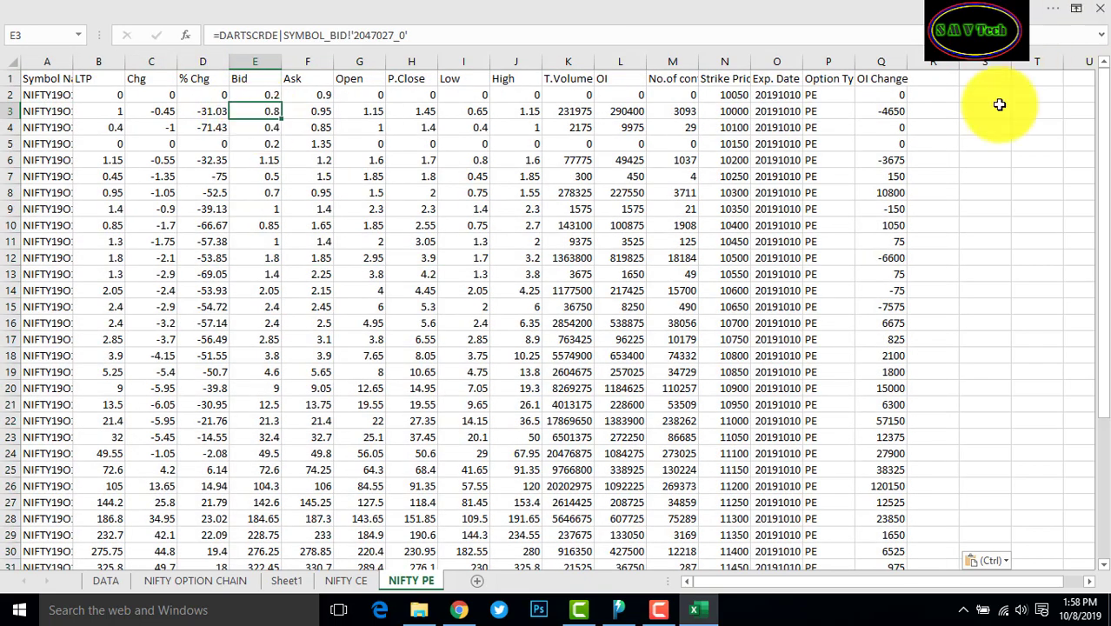
pyautogui.click(947, 189)
# Save and reopen the workbook, update its external links and dismiss the DDE warning.
pyautogui.click(1104, 13)
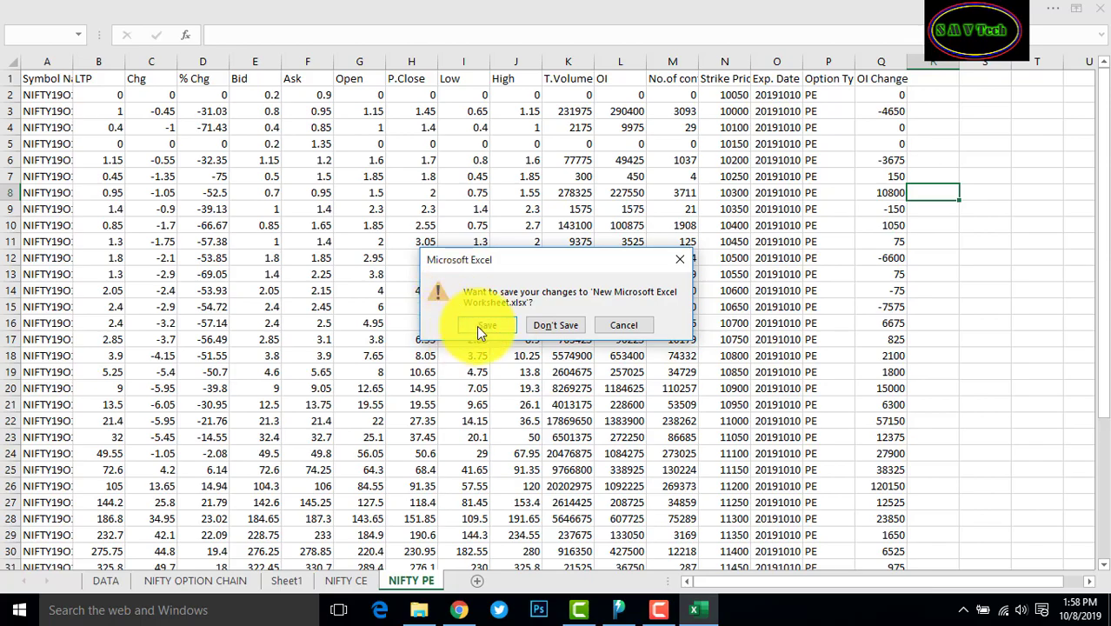
pyautogui.click(476, 328)
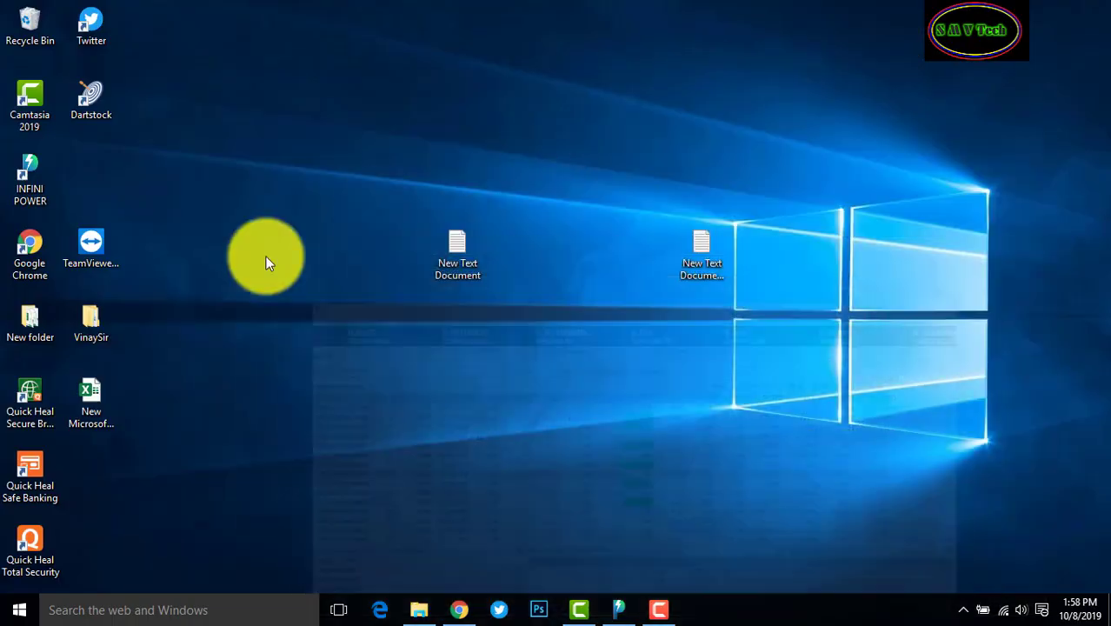
pyautogui.doubleClick(87, 407)
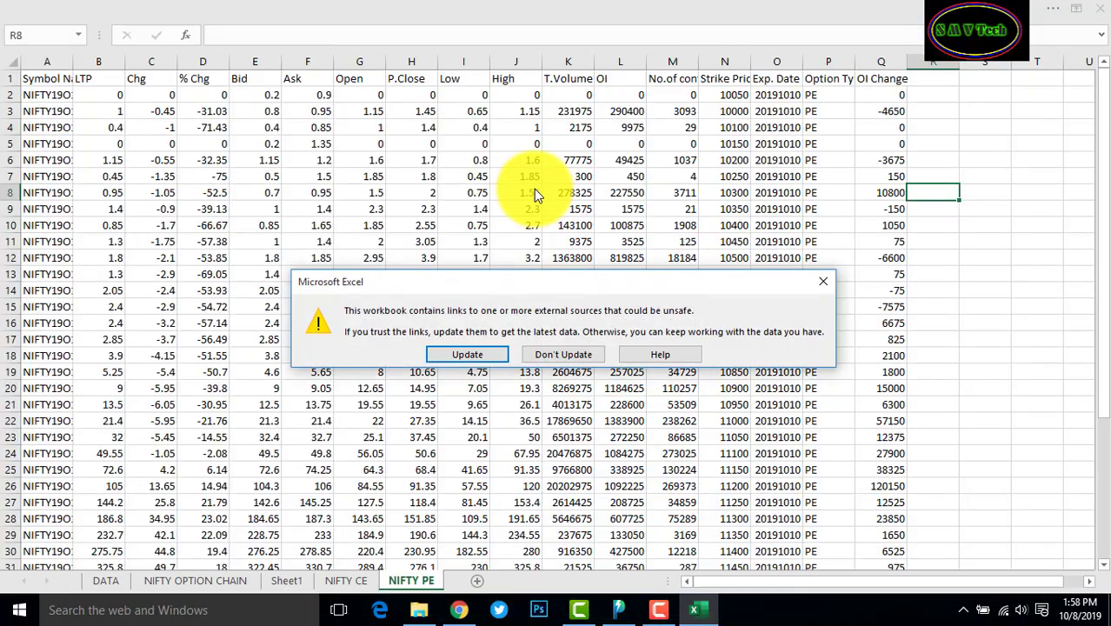
pyautogui.click(476, 356)
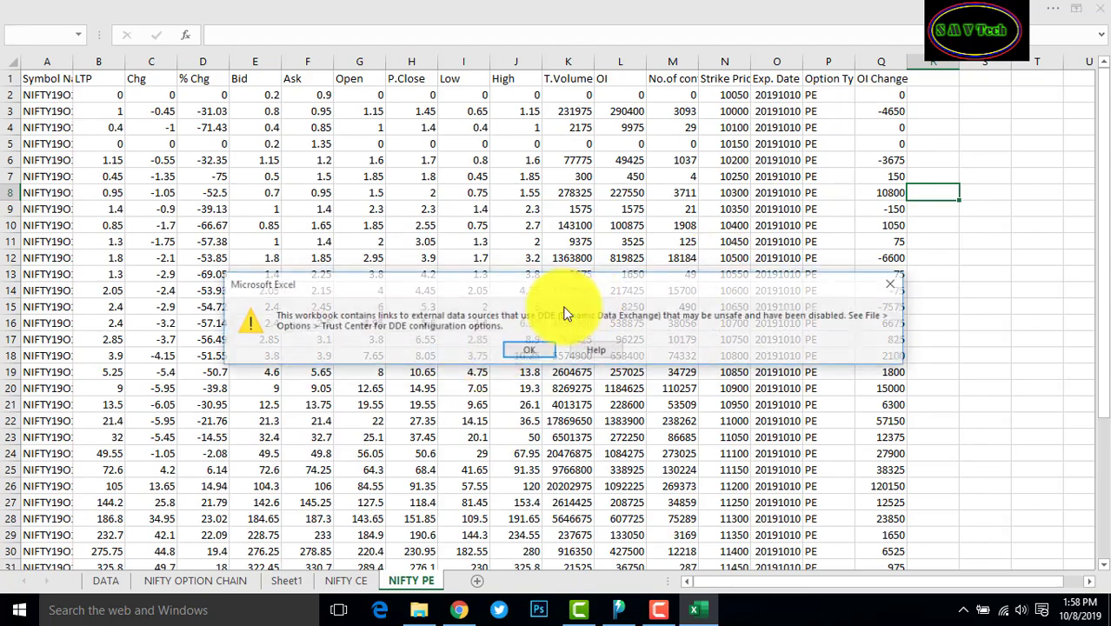
pyautogui.click(531, 346)
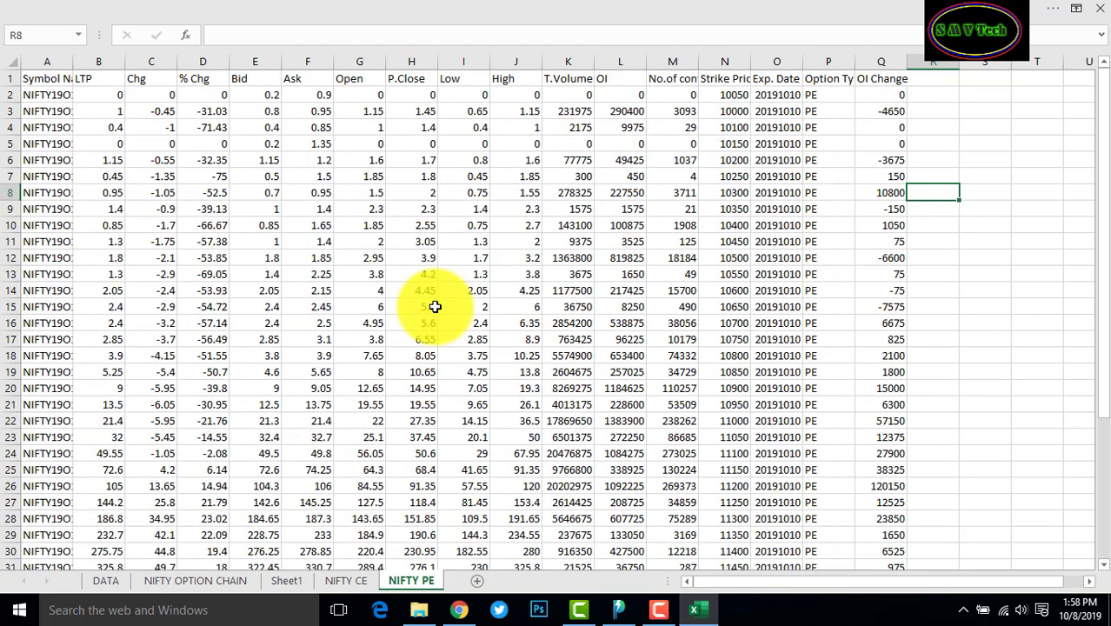
# Check the live data on NIFTY CE and NIFTY PE, then go to NIFTY OPTION CHAIN.
pyautogui.click(346, 579)
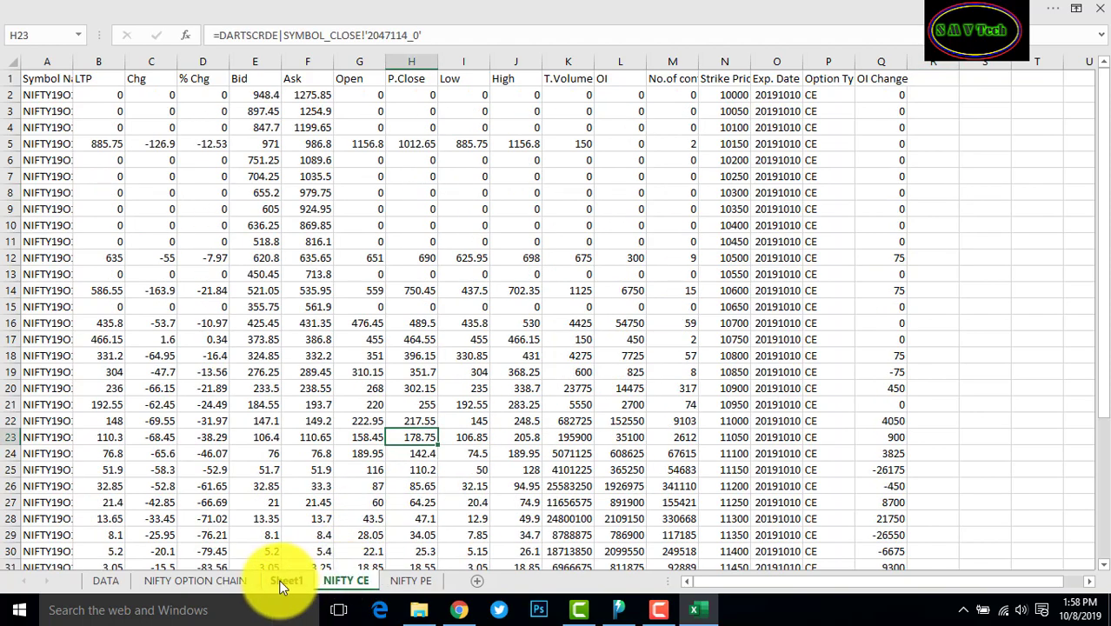
pyautogui.click(285, 579)
pyautogui.click(323, 580)
pyautogui.click(409, 582)
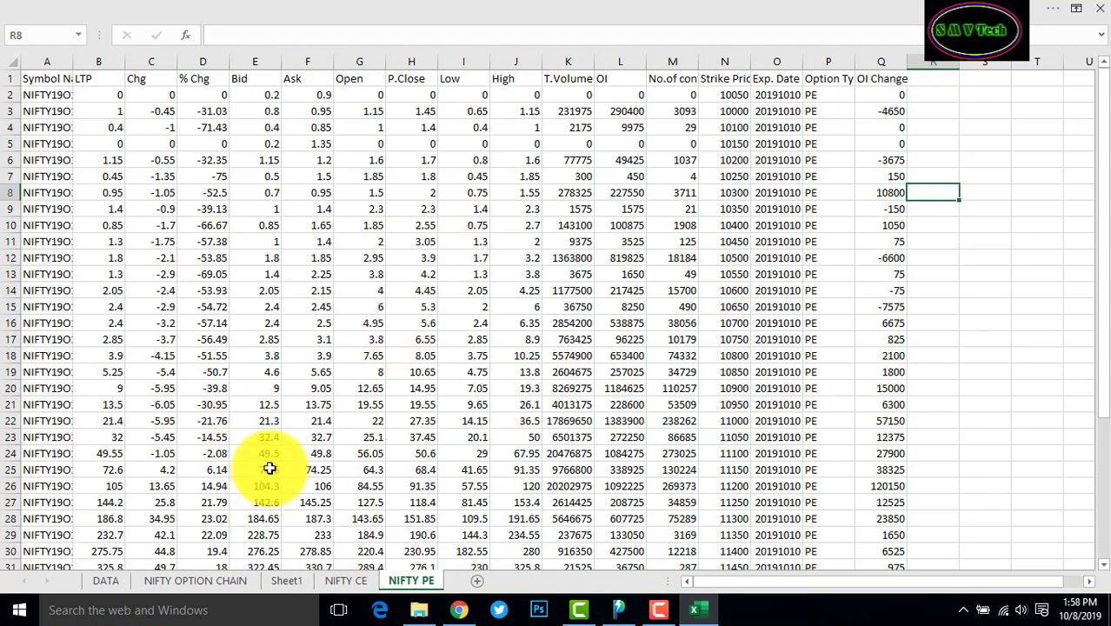
pyautogui.click(195, 579)
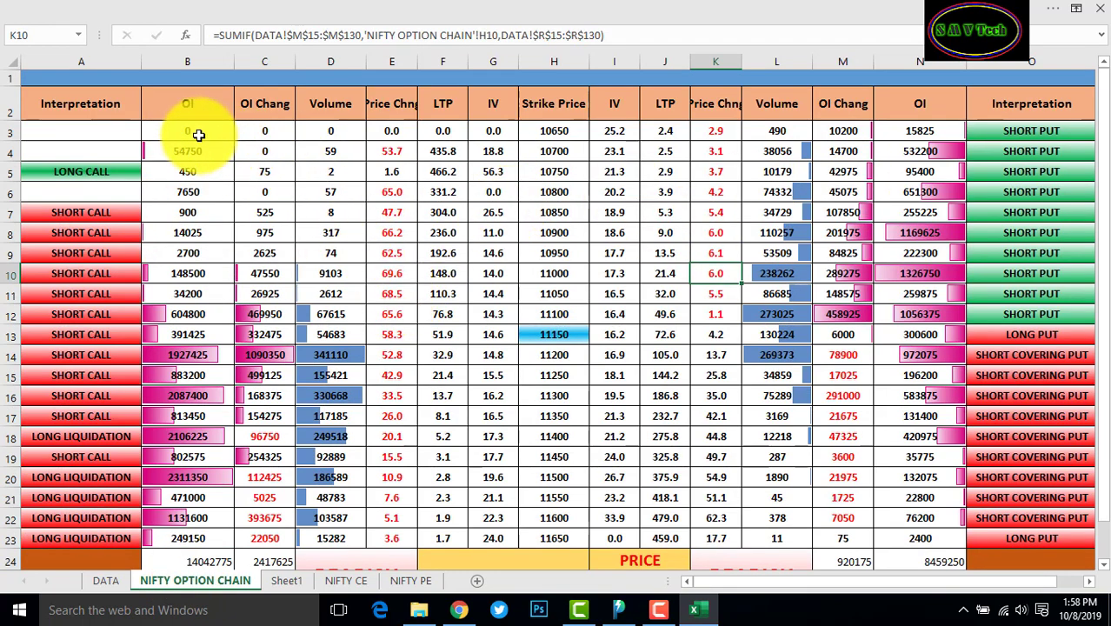
# Clear the contents of call-side cells B3:G23 and begin a SUMIF formula in B3.
pyautogui.moveTo(189, 132)
pyautogui.mouseDown()
pyautogui.moveTo(727, 421)
pyautogui.moveTo(911, 541)
pyautogui.moveTo(421, 545)
pyautogui.moveTo(471, 541)
pyautogui.mouseUp()
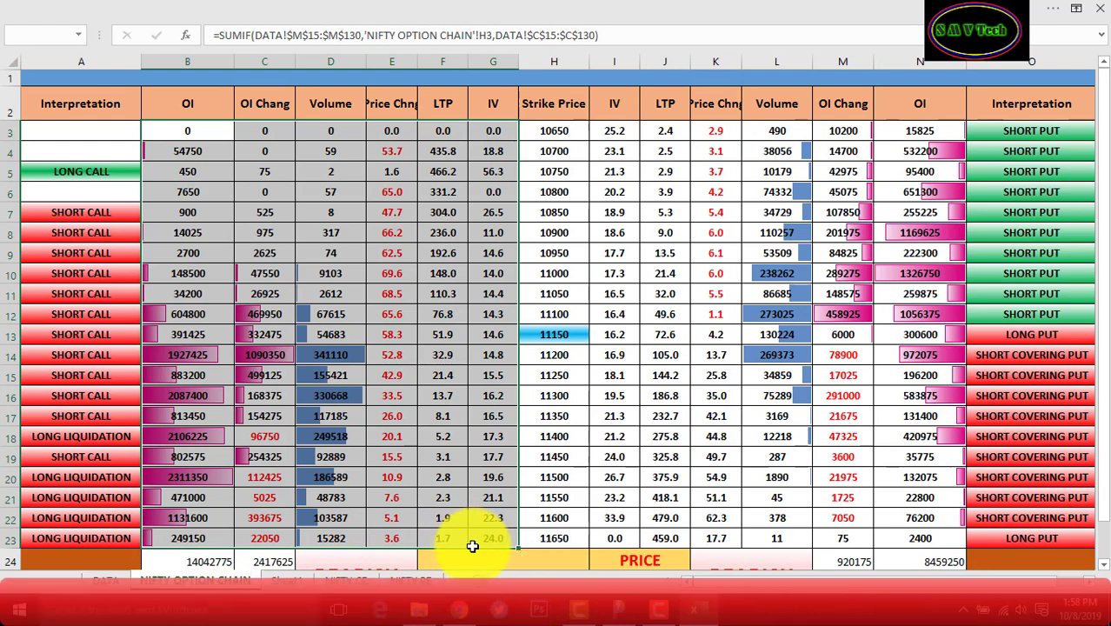
pyautogui.rightClick(263, 140)
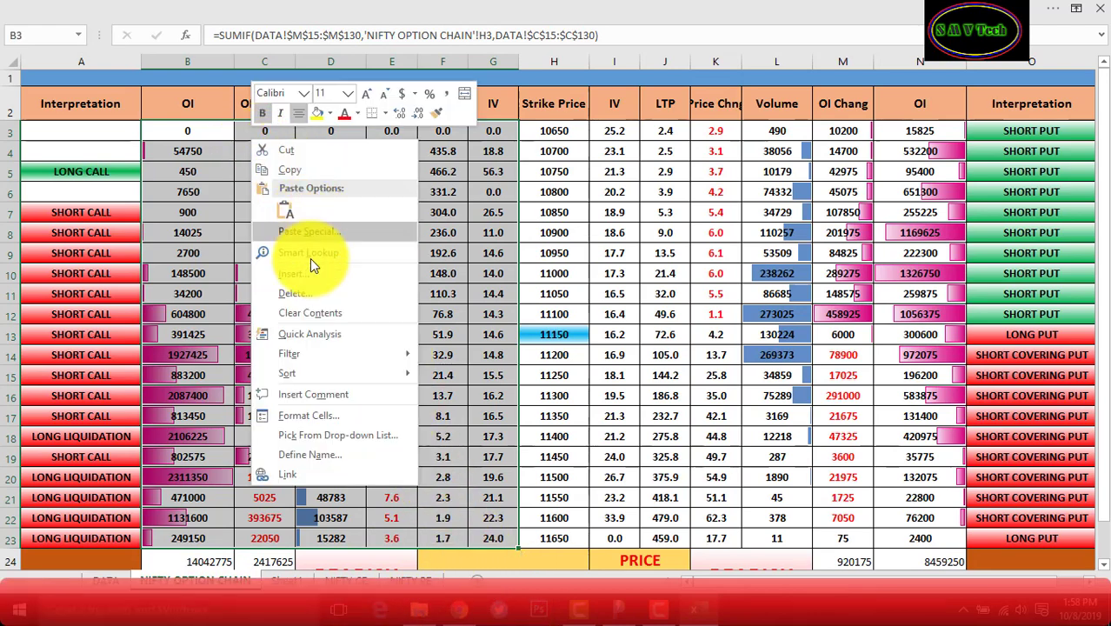
pyautogui.click(315, 318)
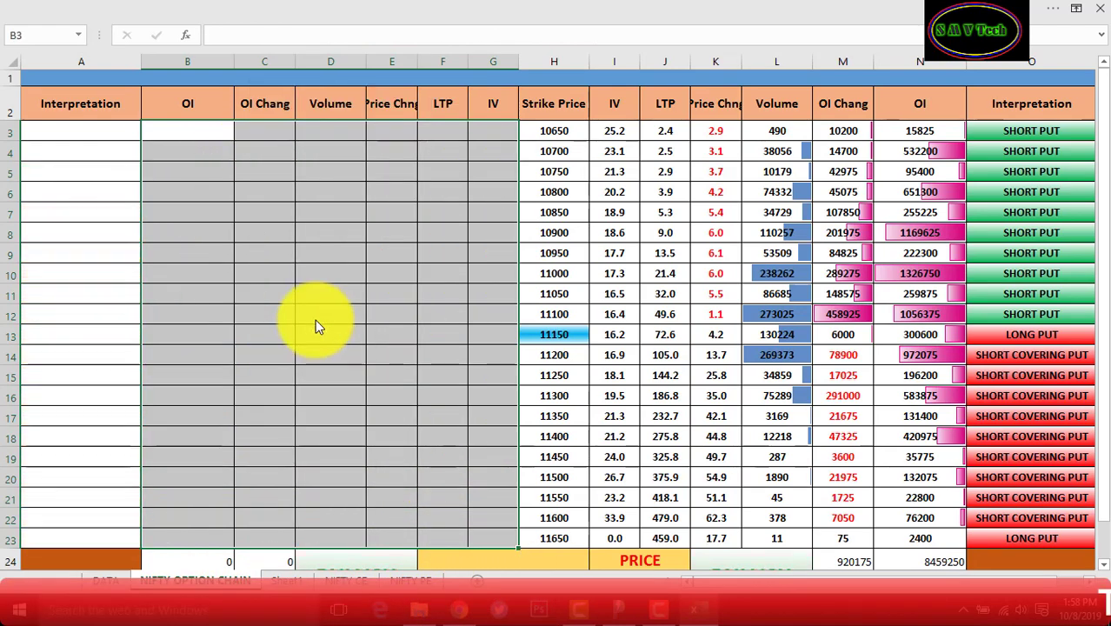
pyautogui.click(195, 130)
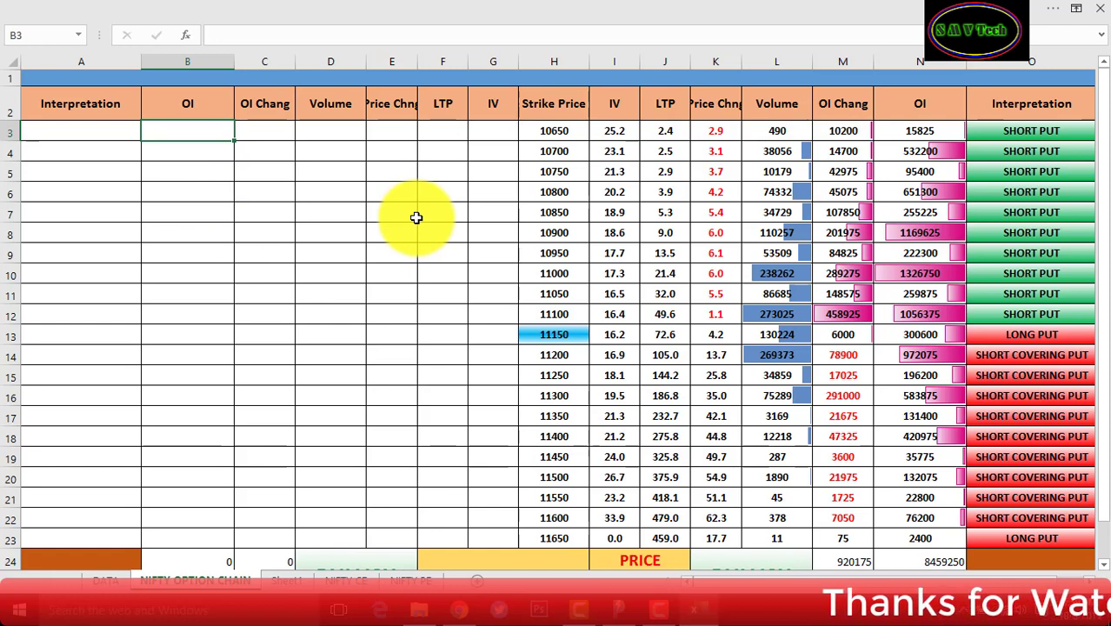
pyautogui.write('=SU')
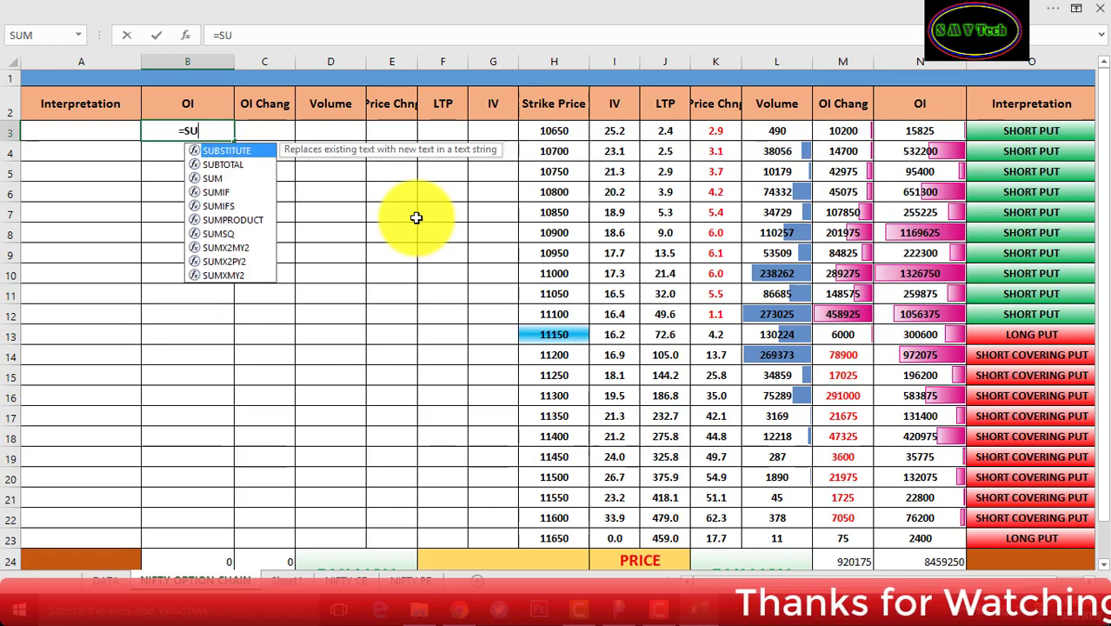
pyautogui.write('MIF(')
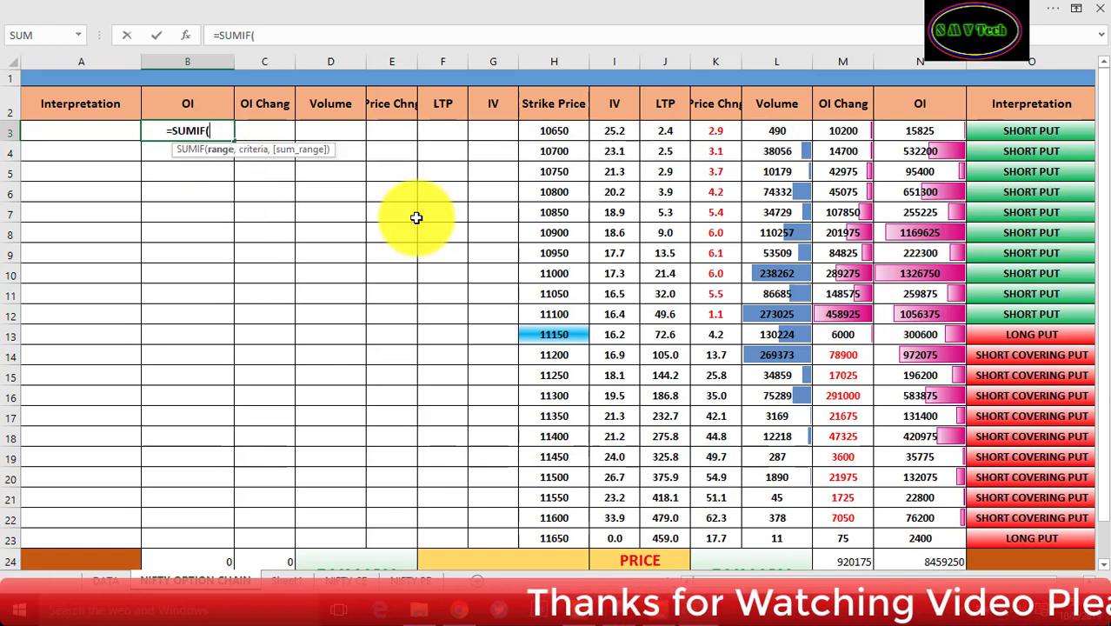
# Enter a SUMIF in B3 with range 'NIFTY CE'!L2:L42, criterion H3, sum range N2:N42.
pyautogui.click(347, 577)
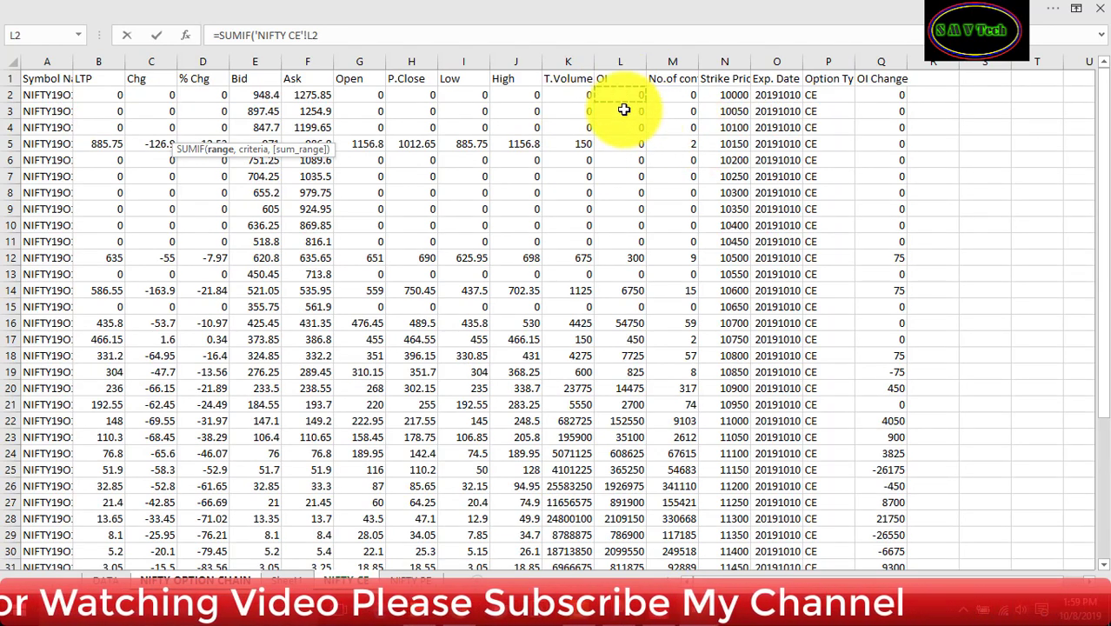
pyautogui.moveTo(623, 110)
pyautogui.mouseDown()
pyautogui.moveTo(631, 538)
pyautogui.moveTo(631, 519)
pyautogui.mouseUp()
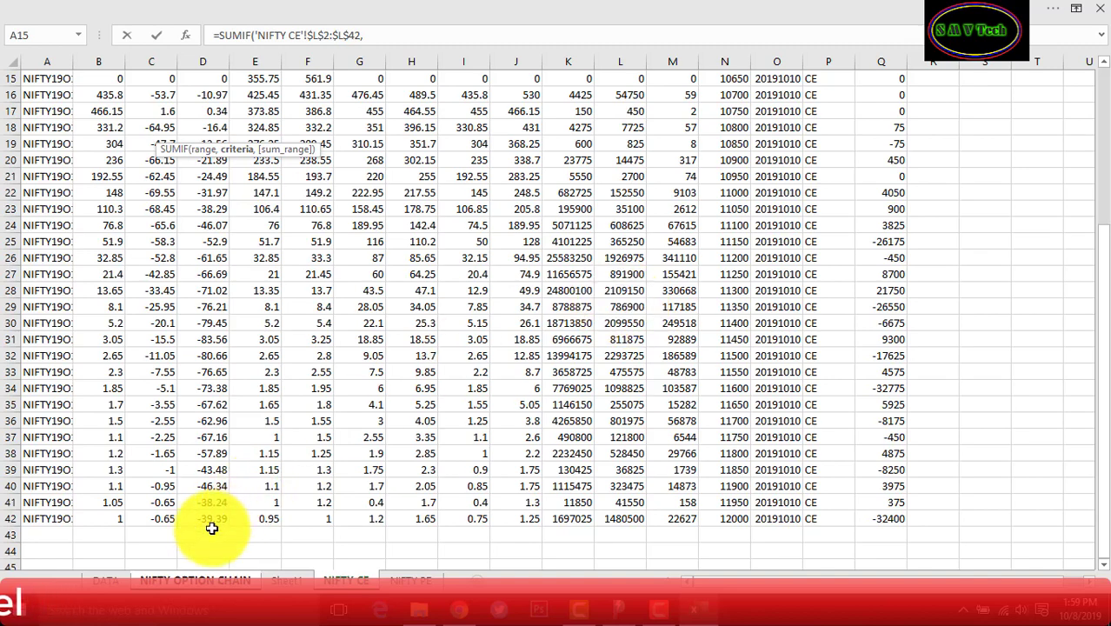
pyautogui.click(180, 580)
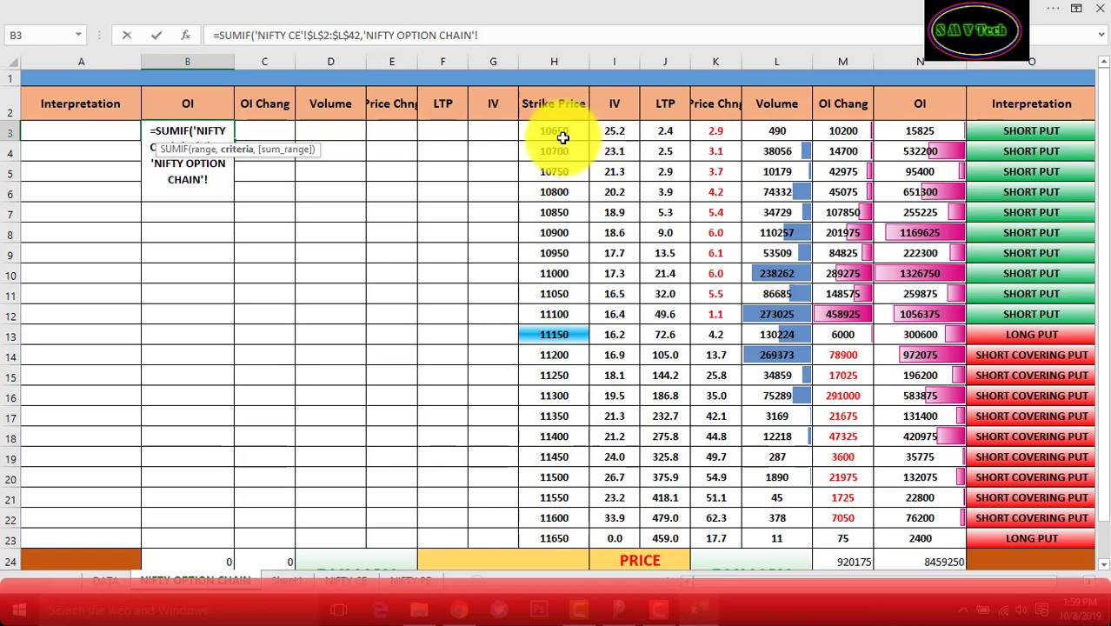
pyautogui.click(562, 131)
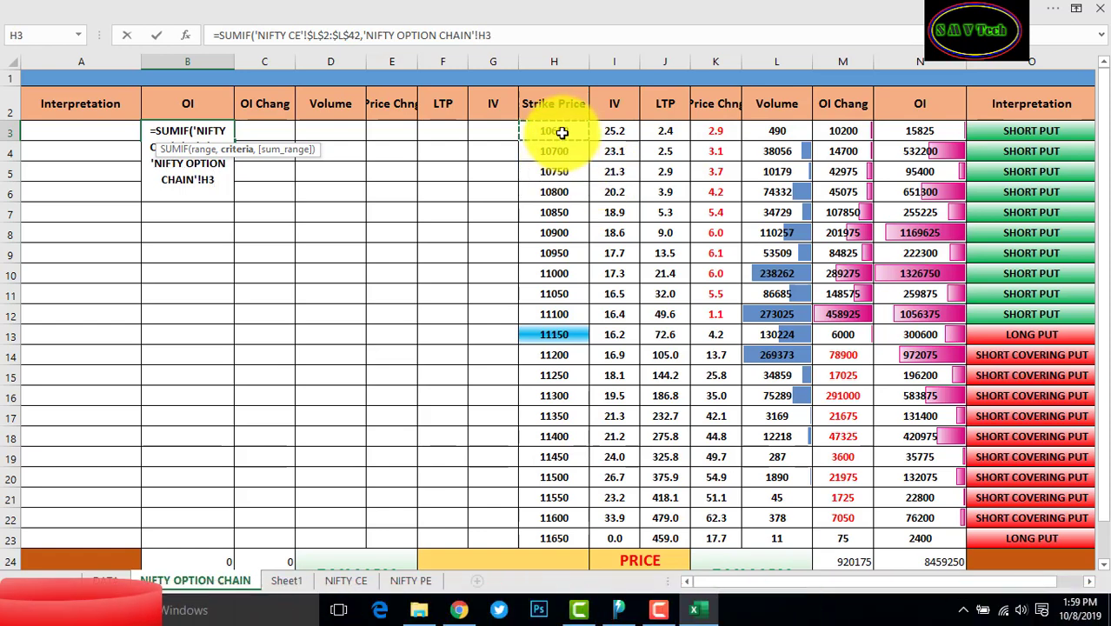
pyautogui.write(',')
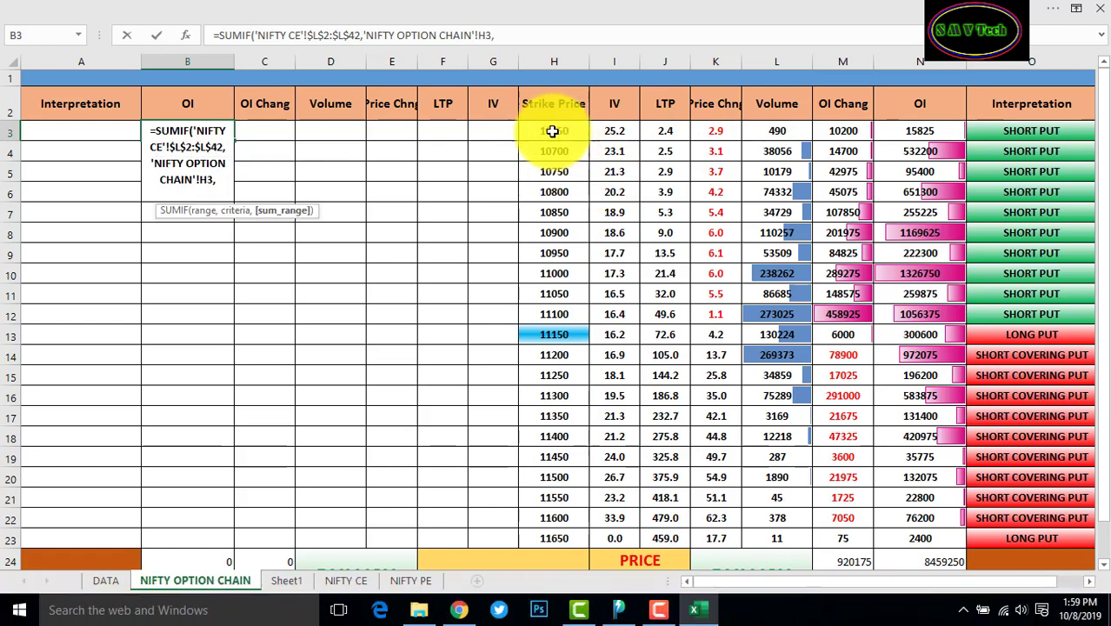
pyautogui.click(345, 580)
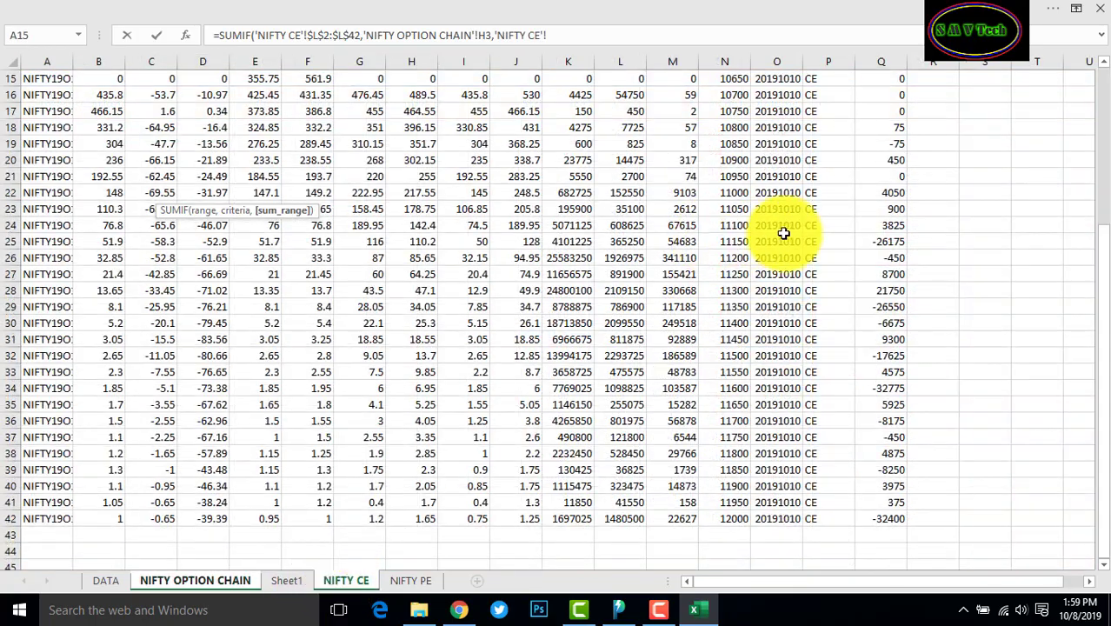
pyautogui.scroll(3, 780, 230)
pyautogui.scroll(3, 764, 207)
pyautogui.moveTo(732, 94); pyautogui.dragTo(732, 623)
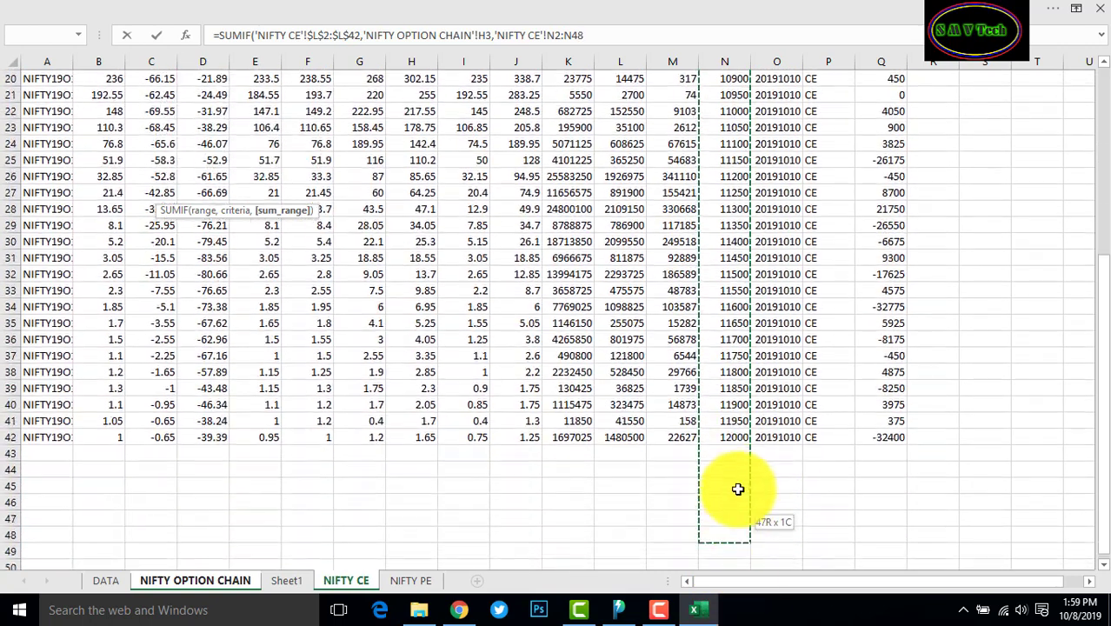
pyautogui.moveTo(732, 623); pyautogui.dragTo(736, 434)
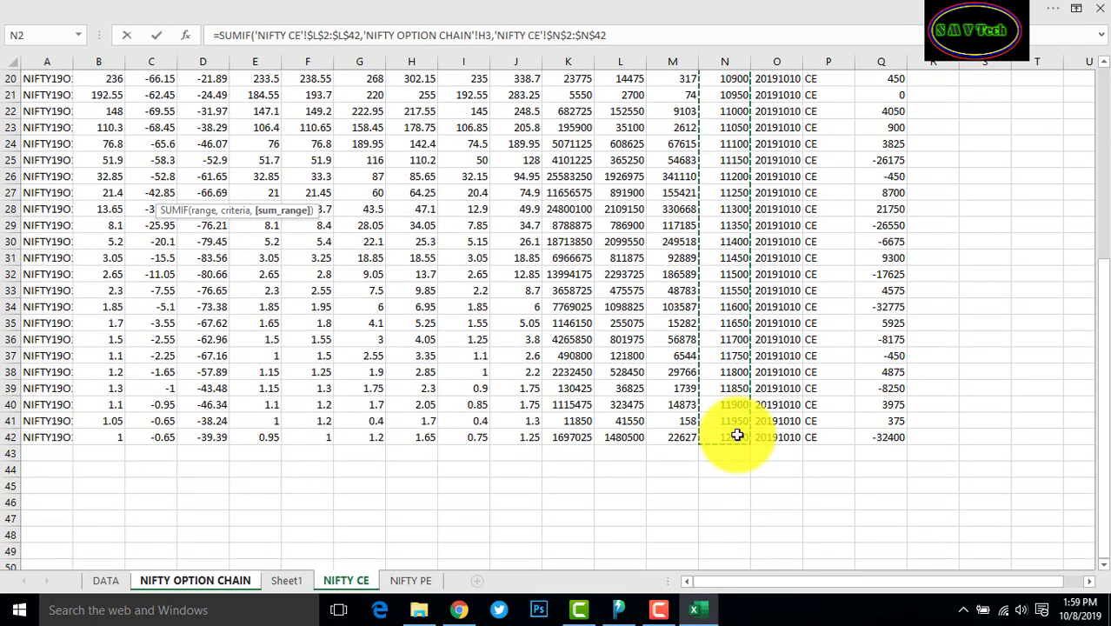
pyautogui.press('Return')
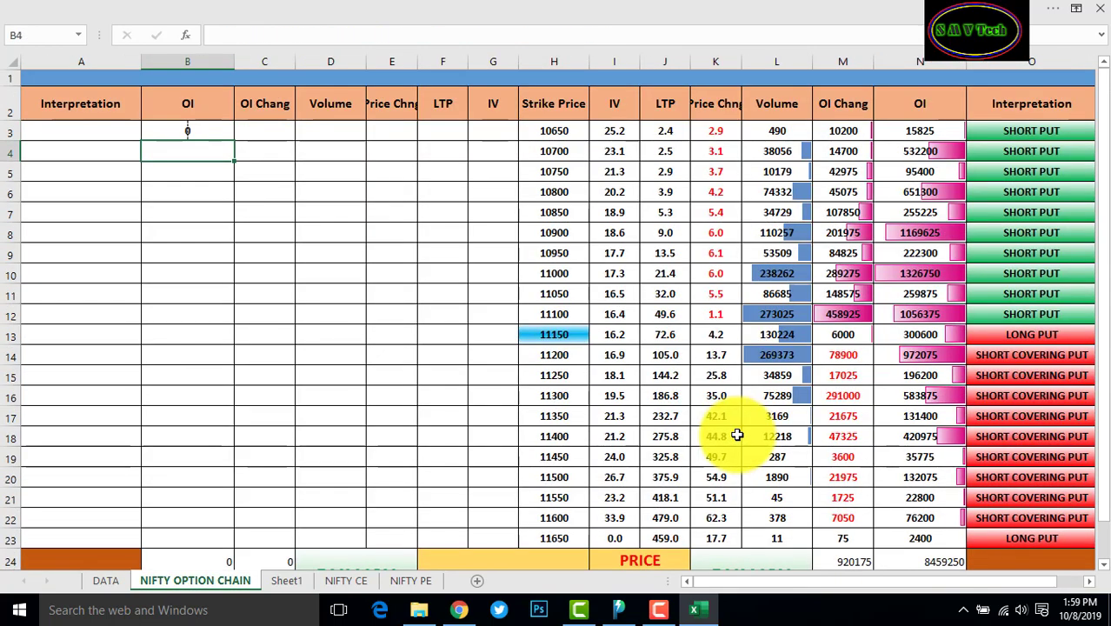
# Fill the B3 SUMIF formula down to B23.
pyautogui.click(229, 135)
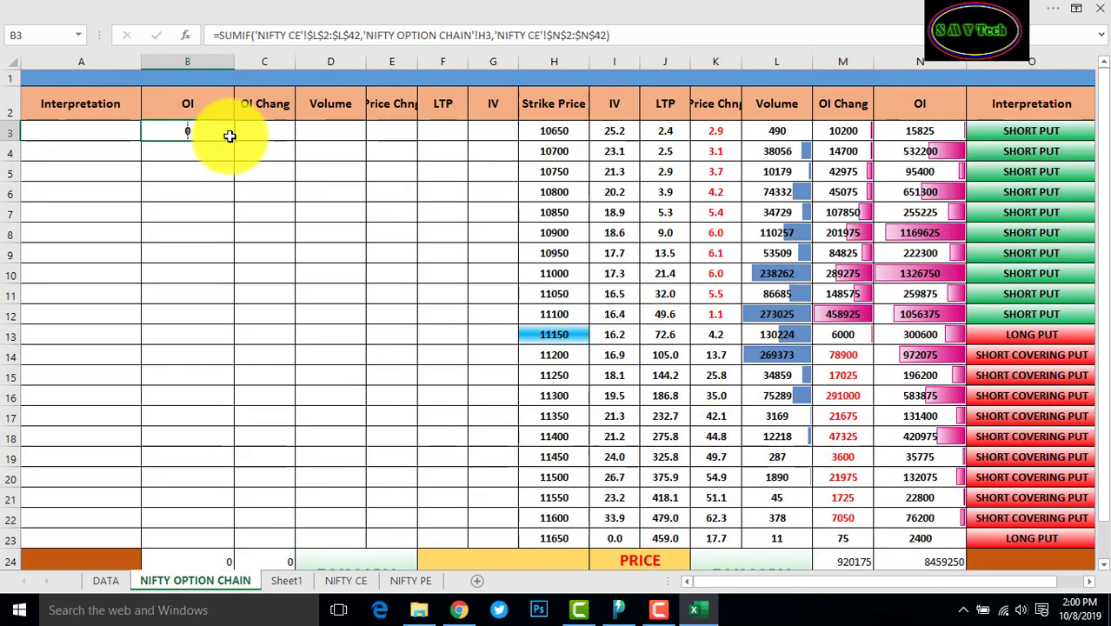
pyautogui.moveTo(236, 141); pyautogui.dragTo(225, 495)
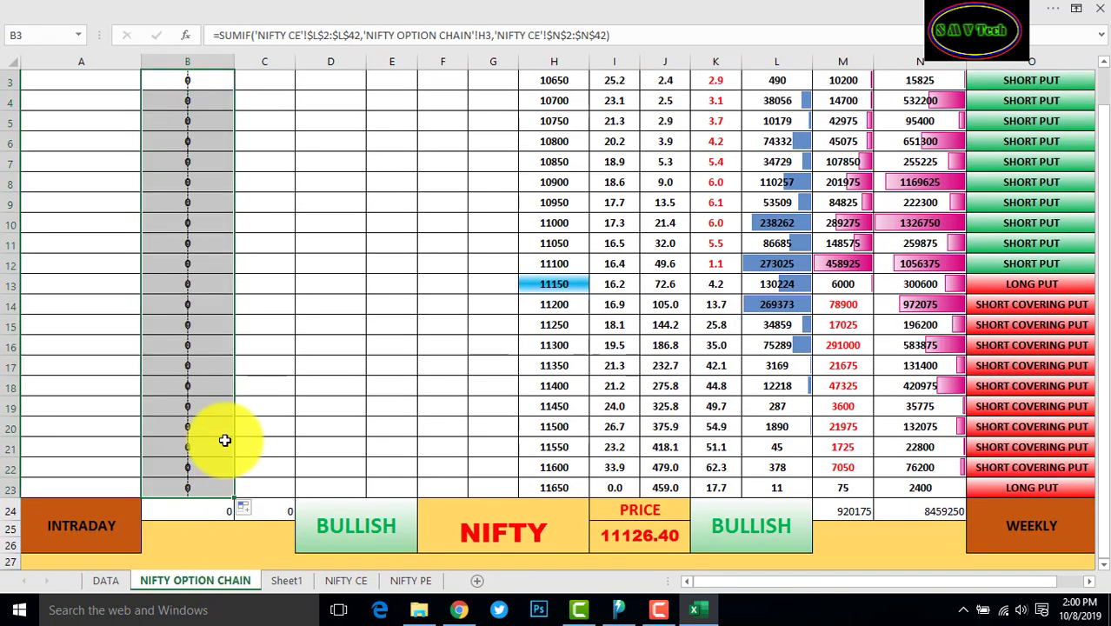
pyautogui.scroll(1, 325, 256)
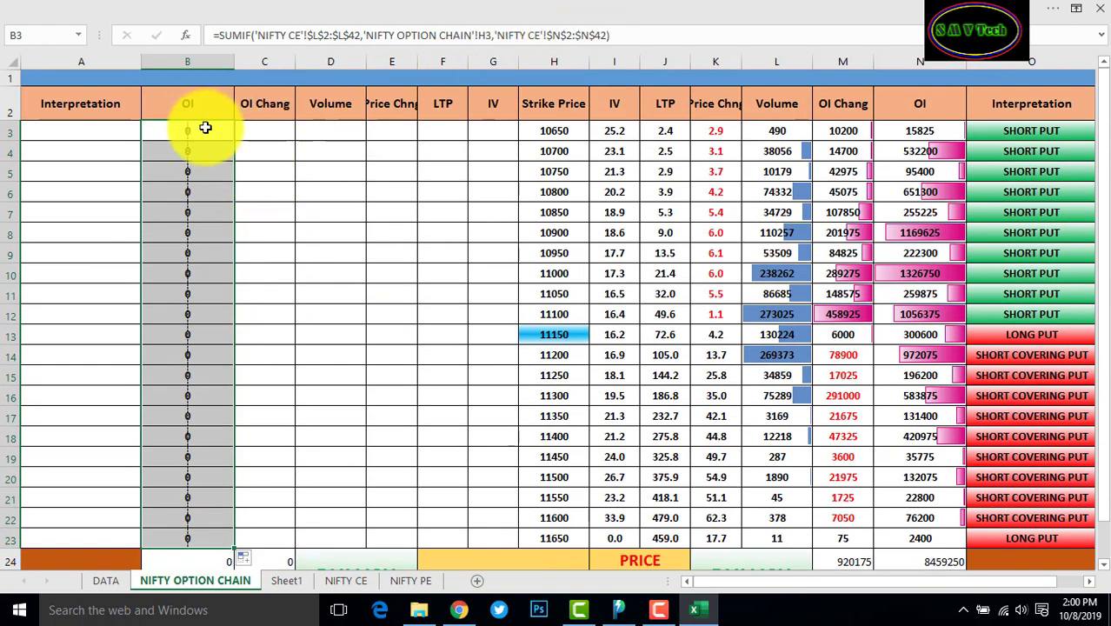
pyautogui.click(205, 128)
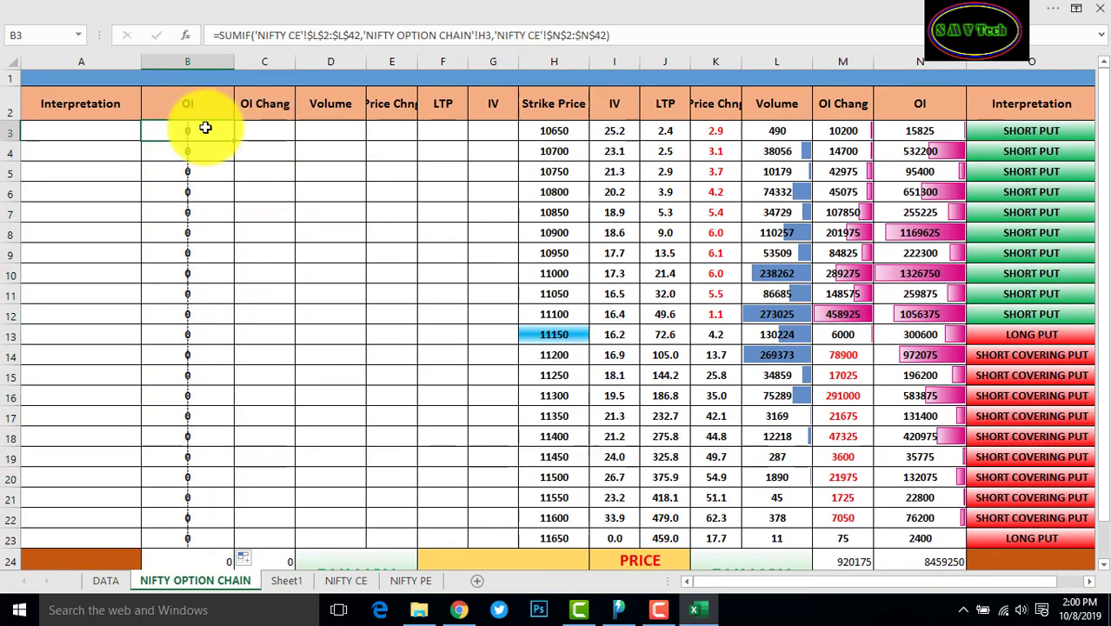
# Compare against the existing I3 formula and the DATA sheet, then reselect B3.
pyautogui.click(615, 135)
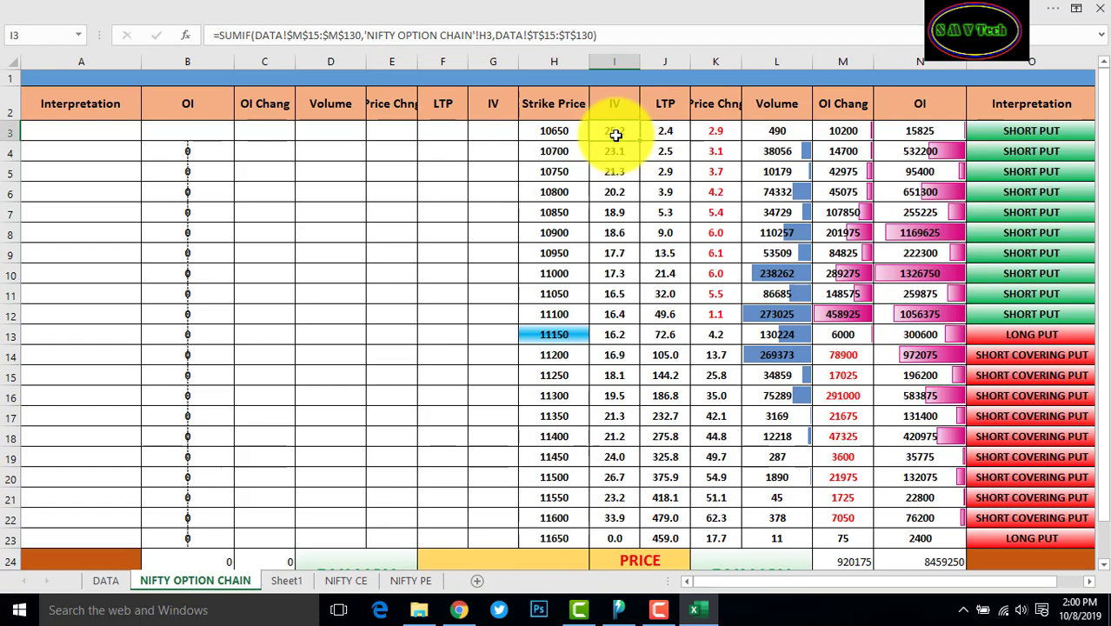
pyautogui.click(110, 579)
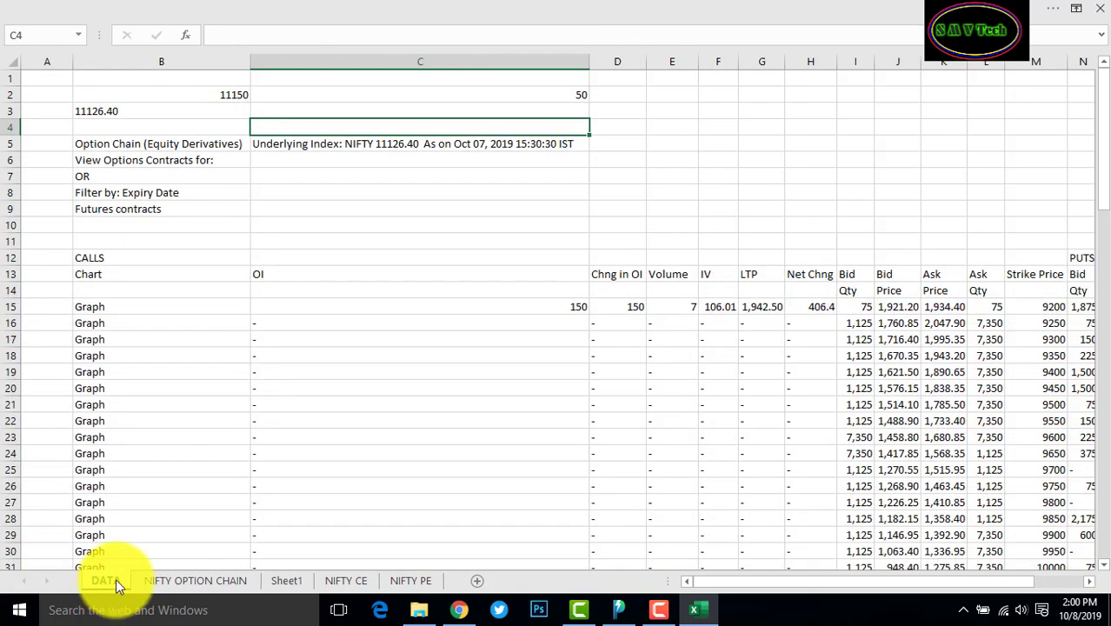
pyautogui.click(194, 579)
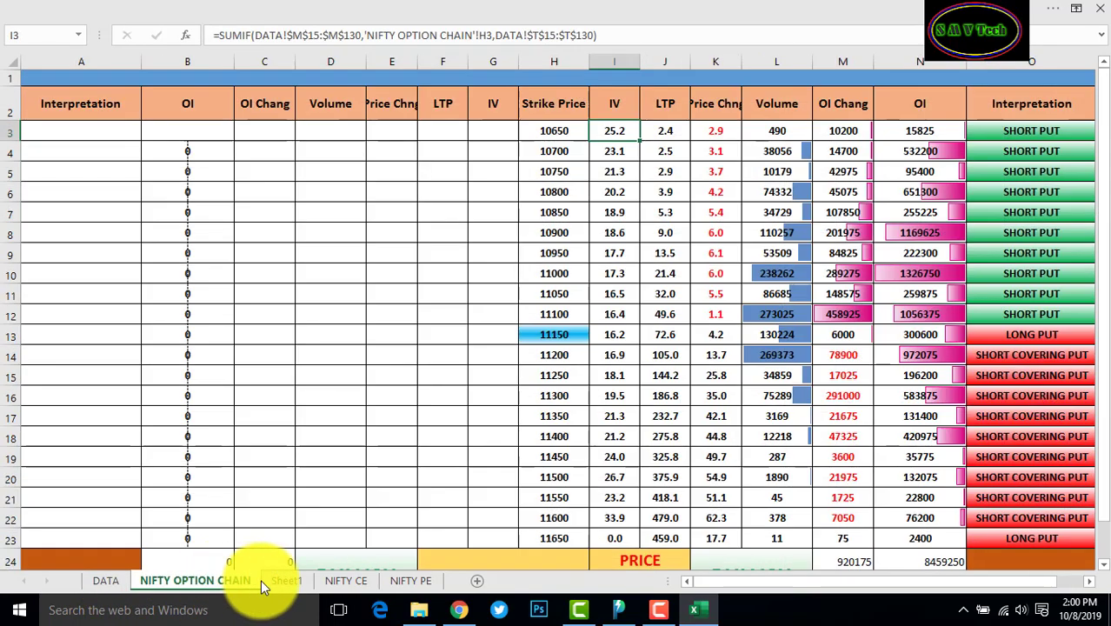
pyautogui.click(194, 127)
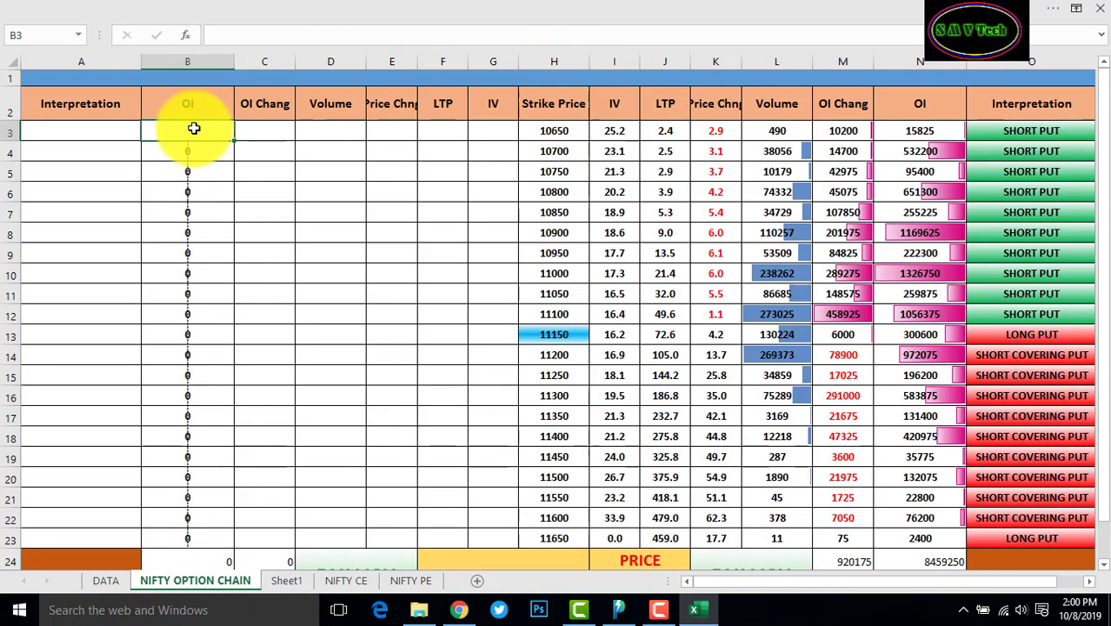
# Start a new SUMIF in B3 with absolute lookup range 'NIFTY CE'!$N$2:$N$42.
pyautogui.write('=SU')
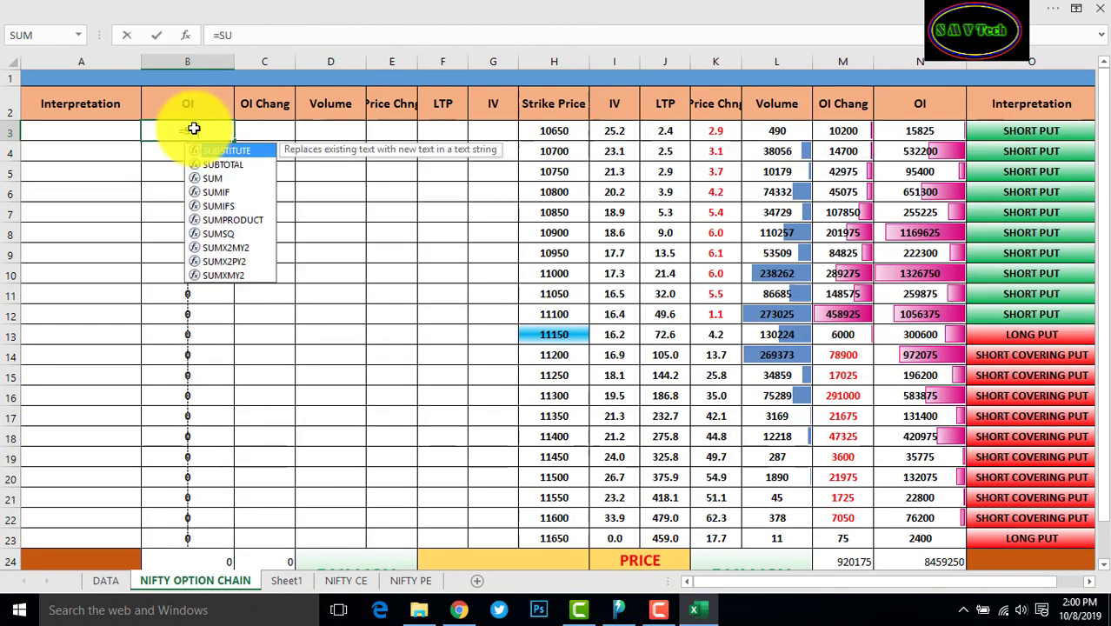
pyautogui.write('MIF(')
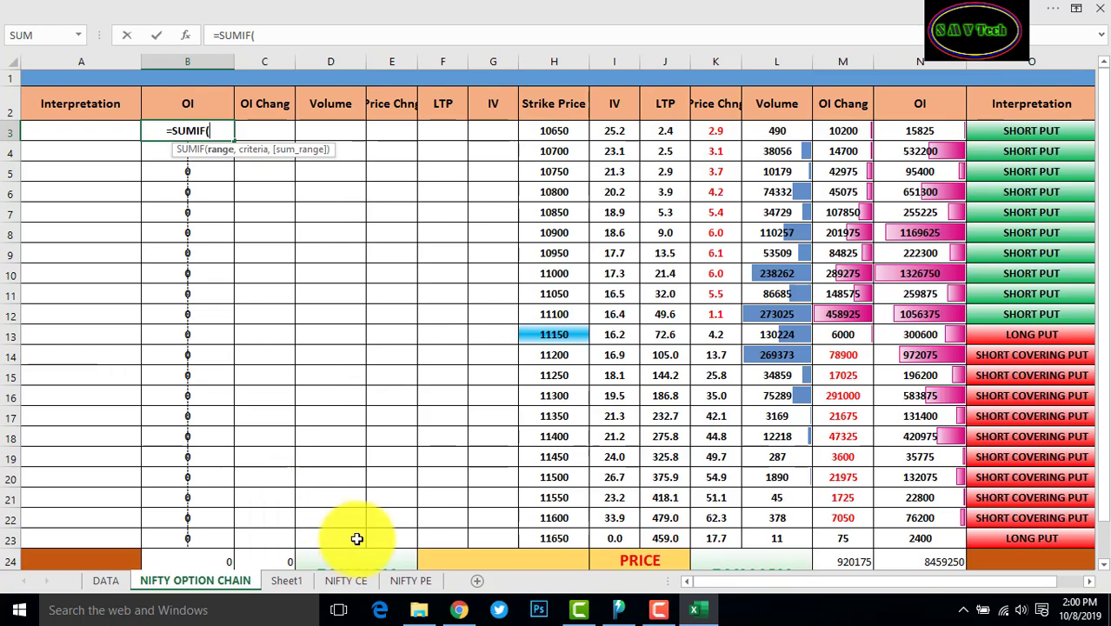
pyautogui.click(347, 580)
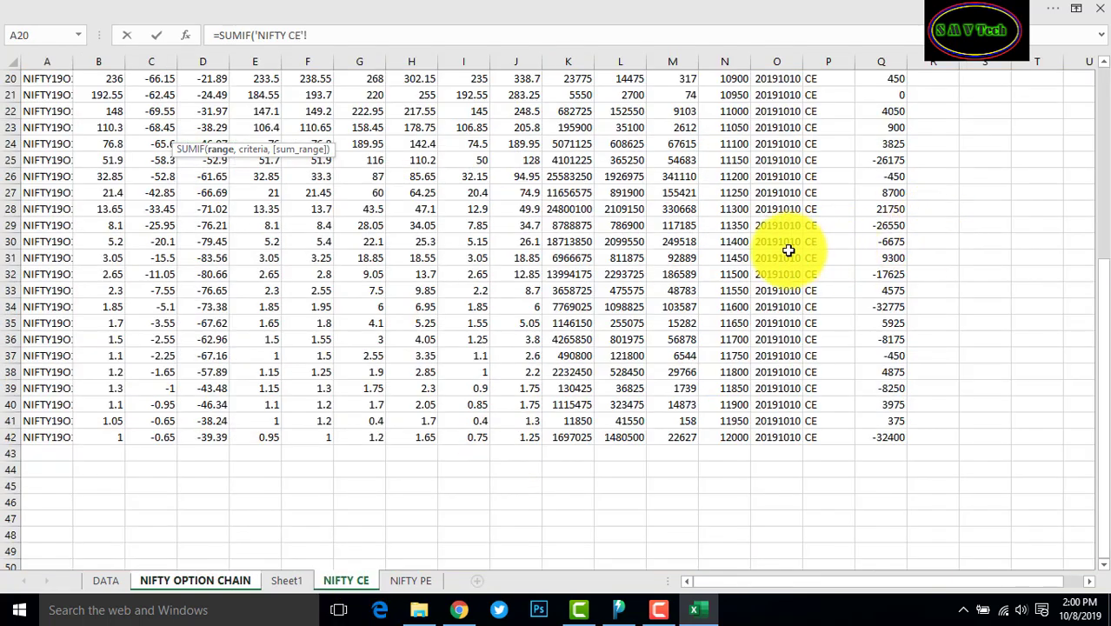
pyautogui.scroll(4, 769, 248)
pyautogui.scroll(3, 756, 173)
pyautogui.moveTo(737, 93); pyautogui.dragTo(731, 600)
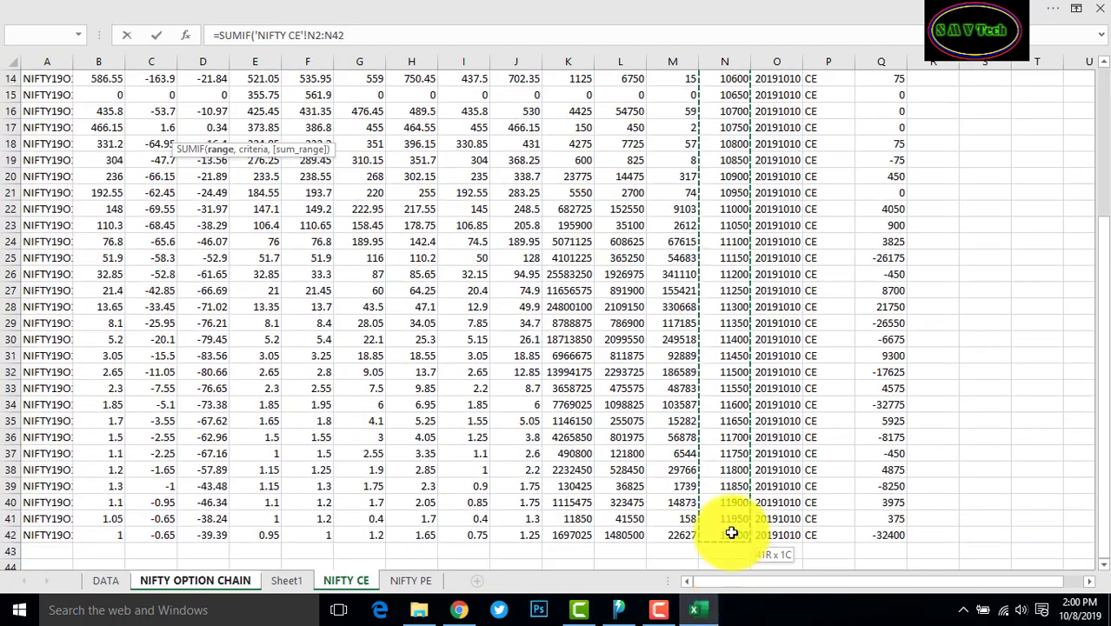
pyautogui.moveTo(730, 600); pyautogui.dragTo(731, 532)
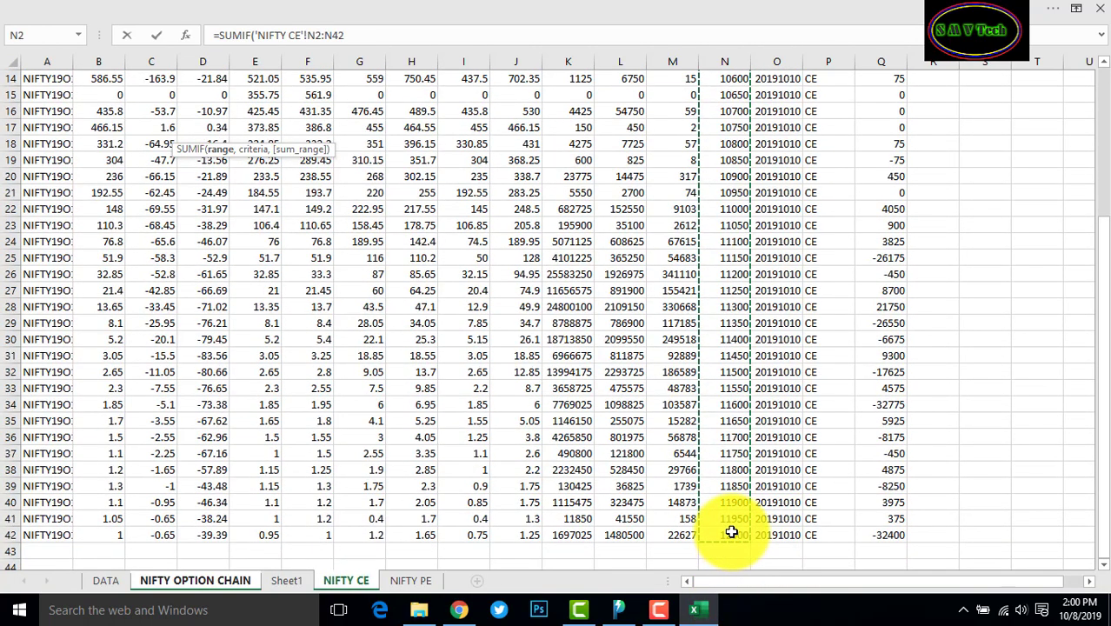
pyautogui.press('F4')
pyautogui.write('$N$42,')
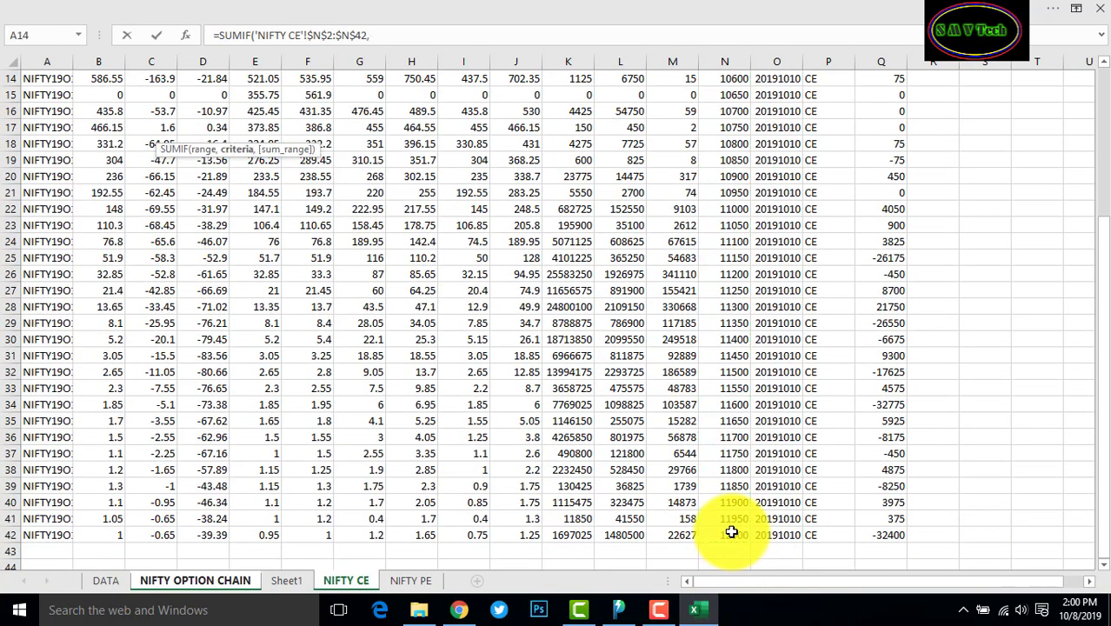
# Complete it with criterion H3 and absolute sum range 'NIFTY CE'!$L$2:$L$42.
pyautogui.click(217, 580)
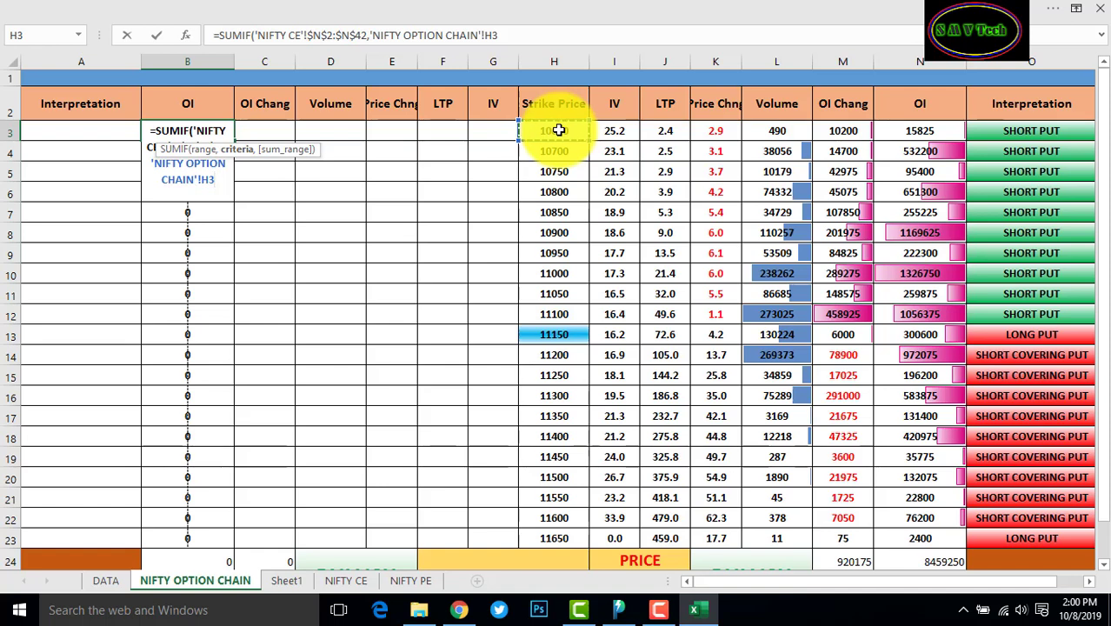
pyautogui.write(',')
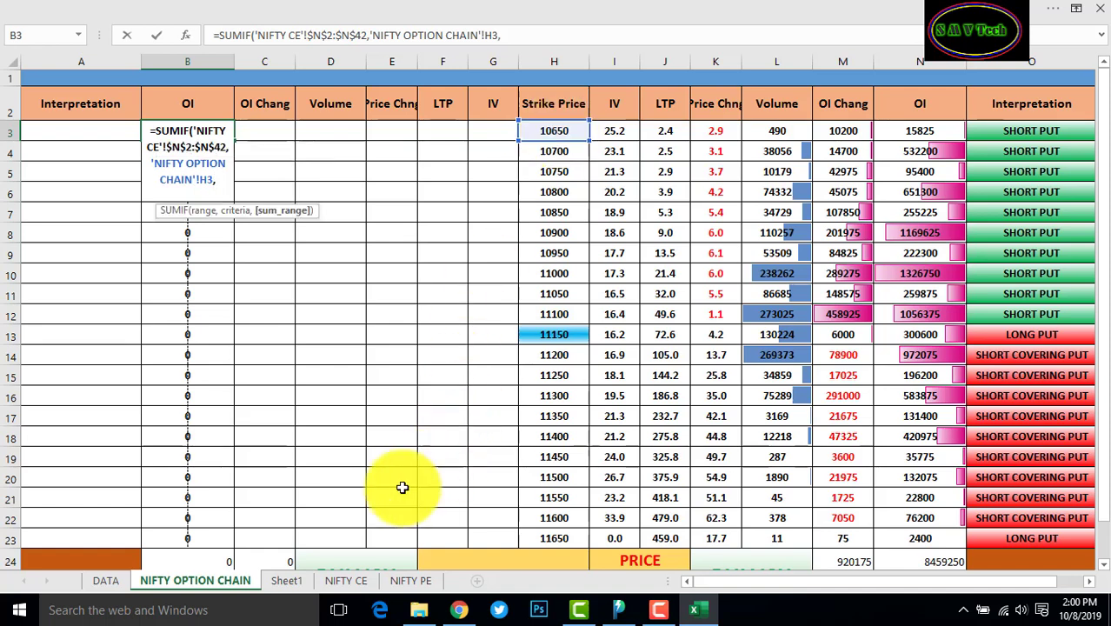
pyautogui.click(353, 576)
pyautogui.scroll(5, 777, 240)
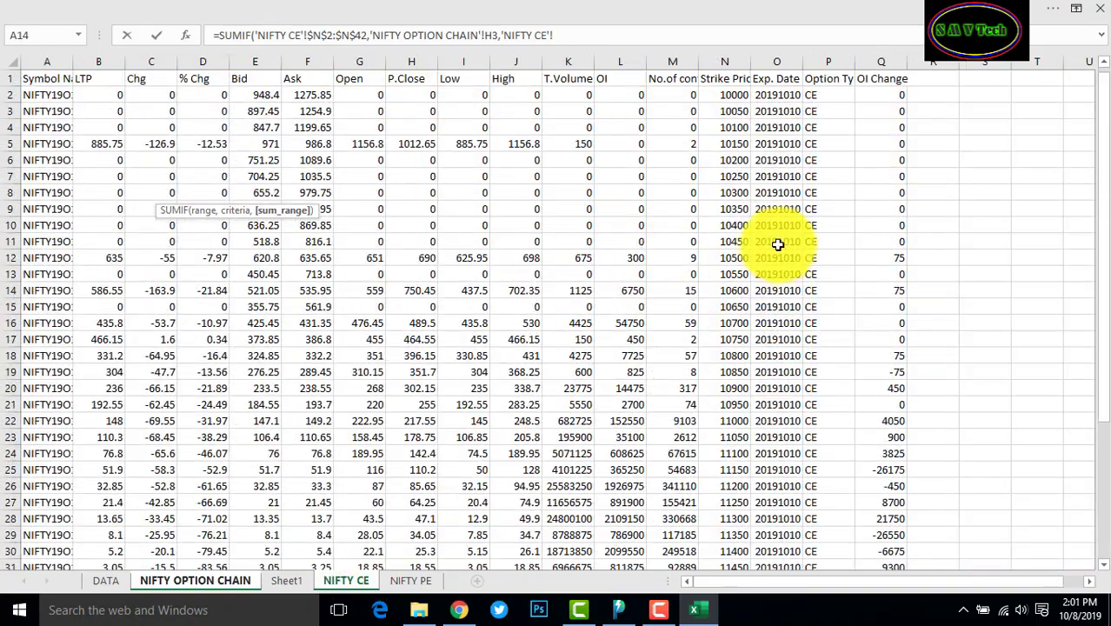
pyautogui.click(632, 95)
pyautogui.moveTo(641, 259); pyautogui.dragTo(618, 608)
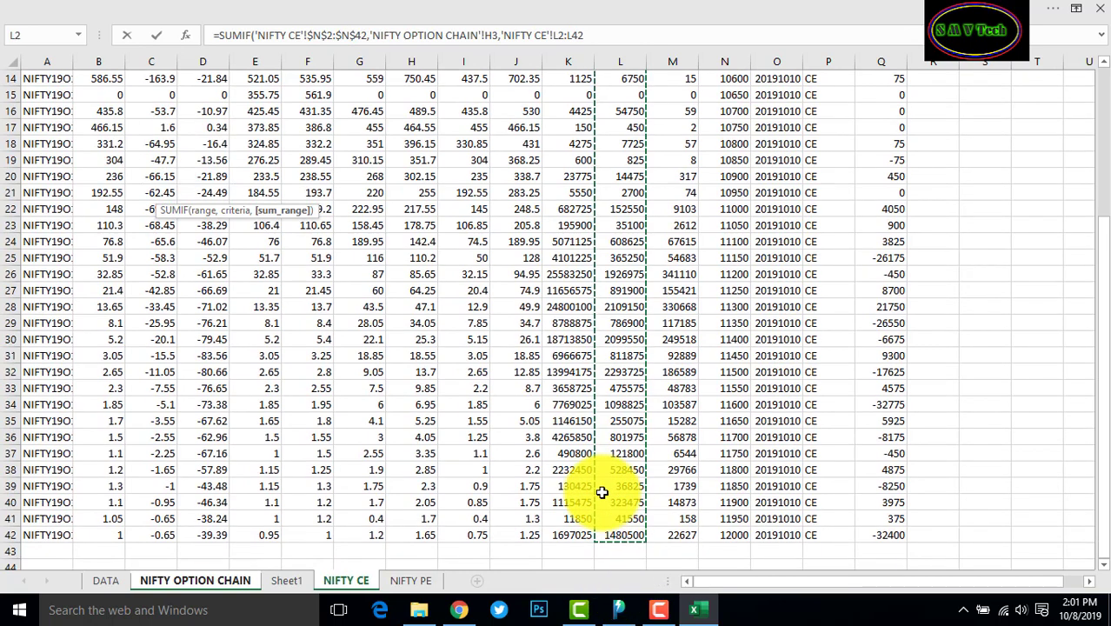
pyautogui.press('F4')
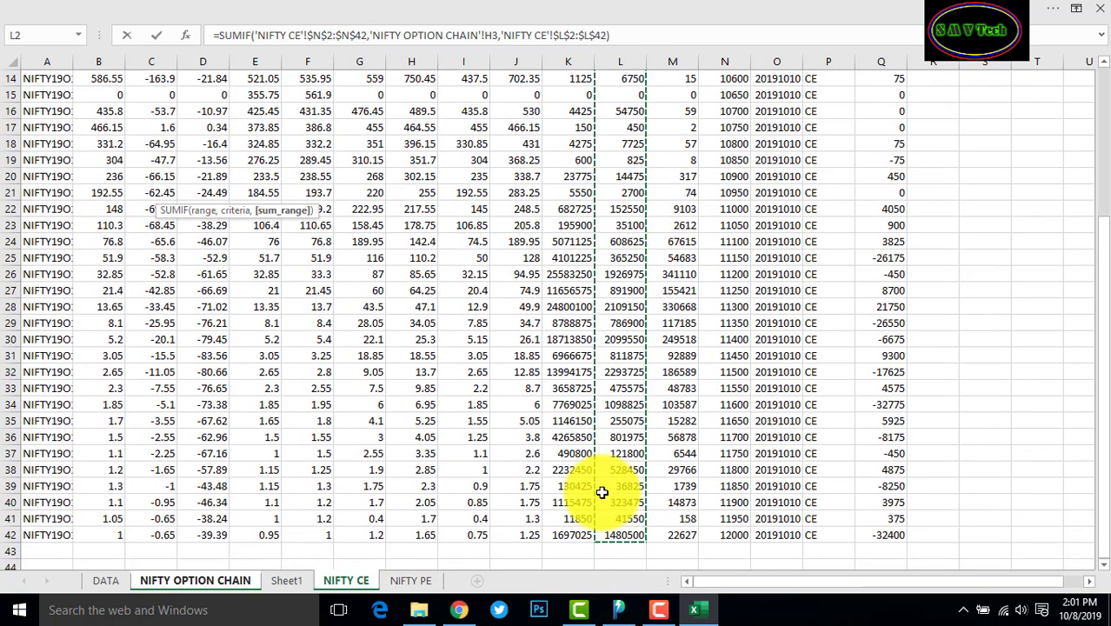
pyautogui.press('Return')
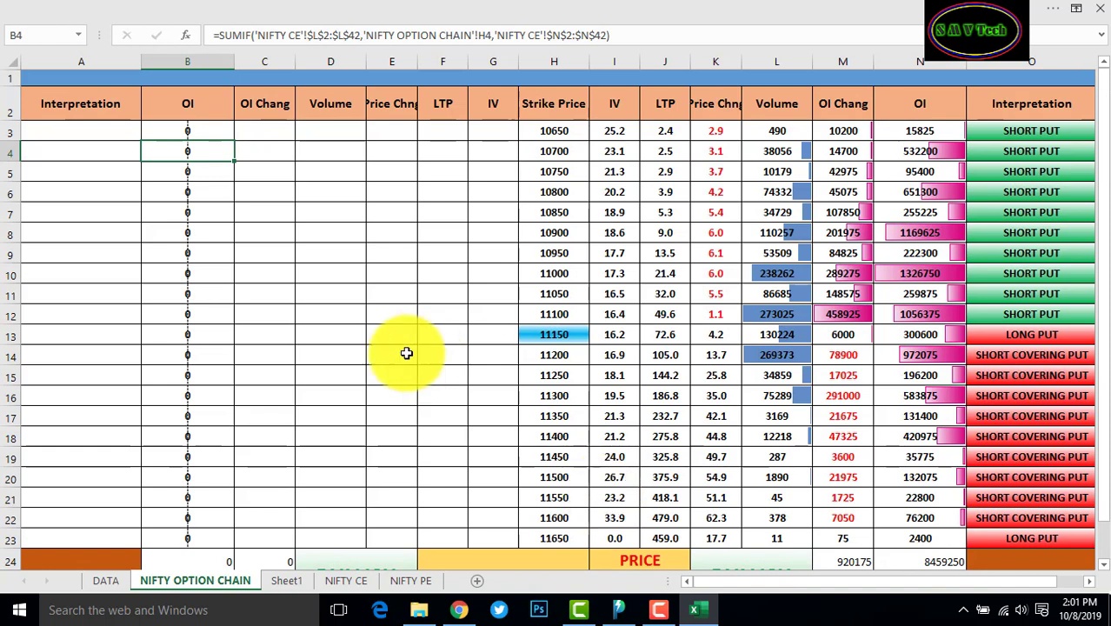
# Fill the corrected OI formula down B3:B23, totalling 13992000.
pyautogui.click(204, 134)
pyautogui.moveTo(234, 141); pyautogui.dragTo(230, 545)
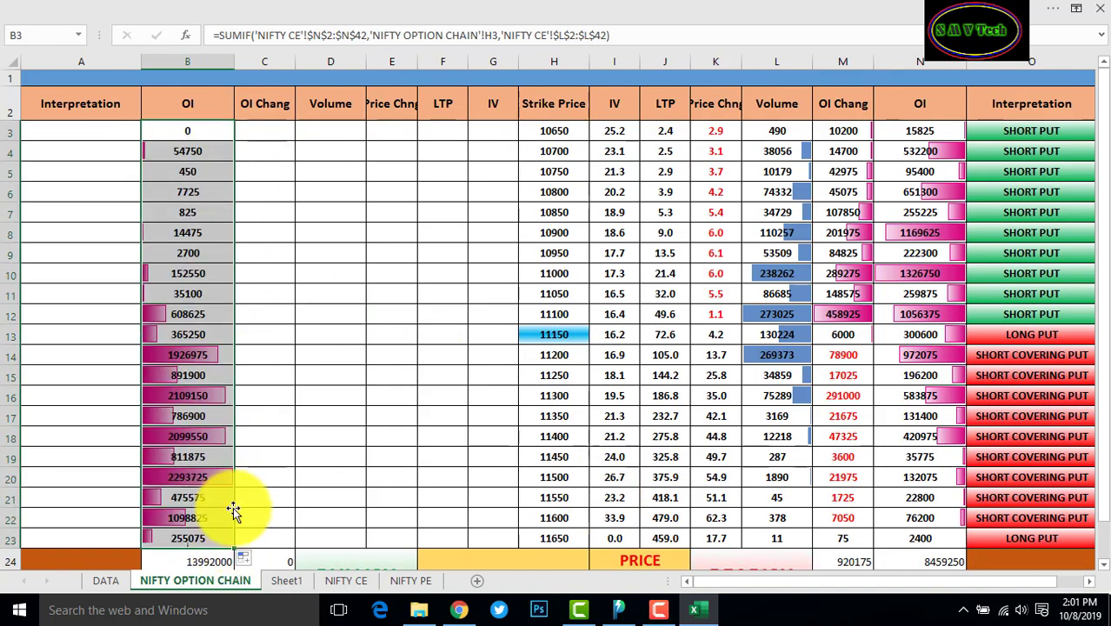
pyautogui.click(267, 190)
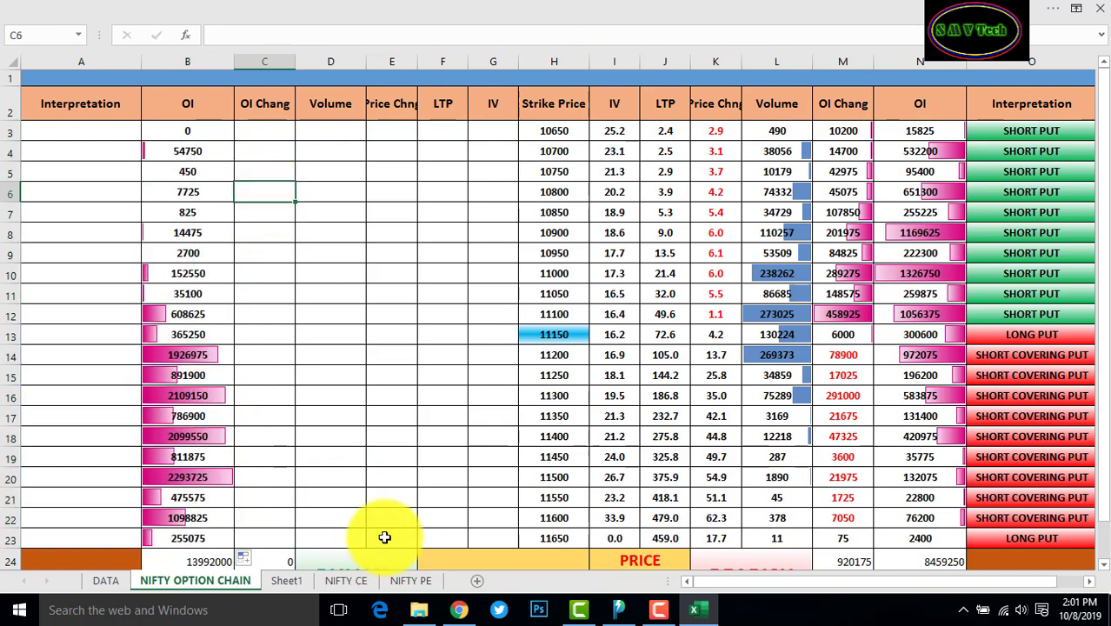
# In C3, start a SUMIF over absolute range 'NIFTY CE'!$N$2:$N$42 with criterion H3.
pyautogui.click(346, 579)
pyautogui.scroll(5, 513, 285)
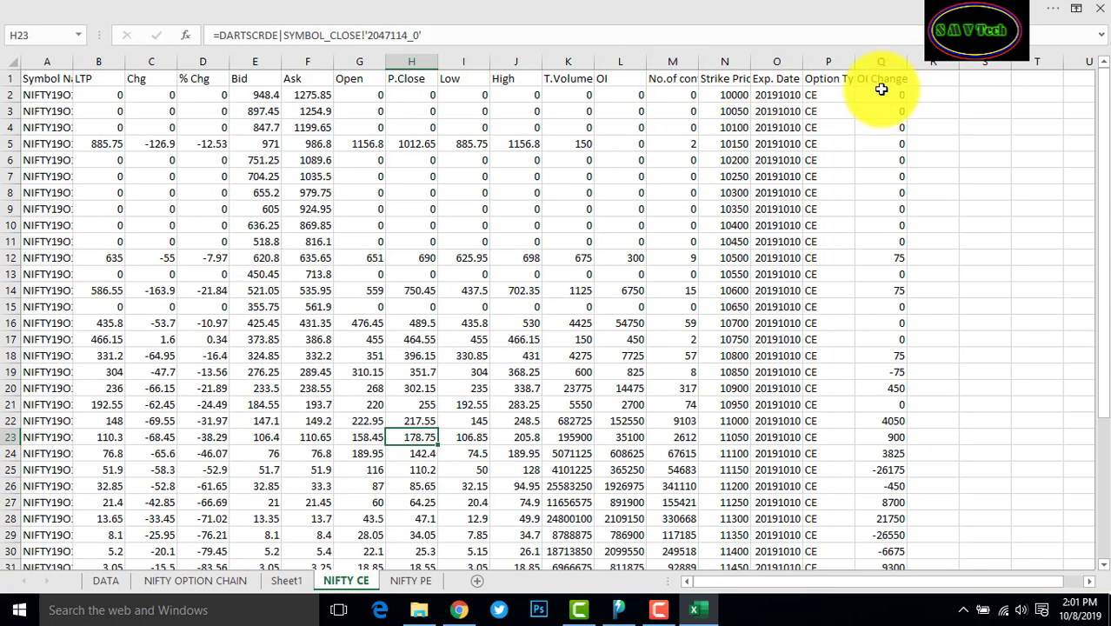
pyautogui.click(198, 580)
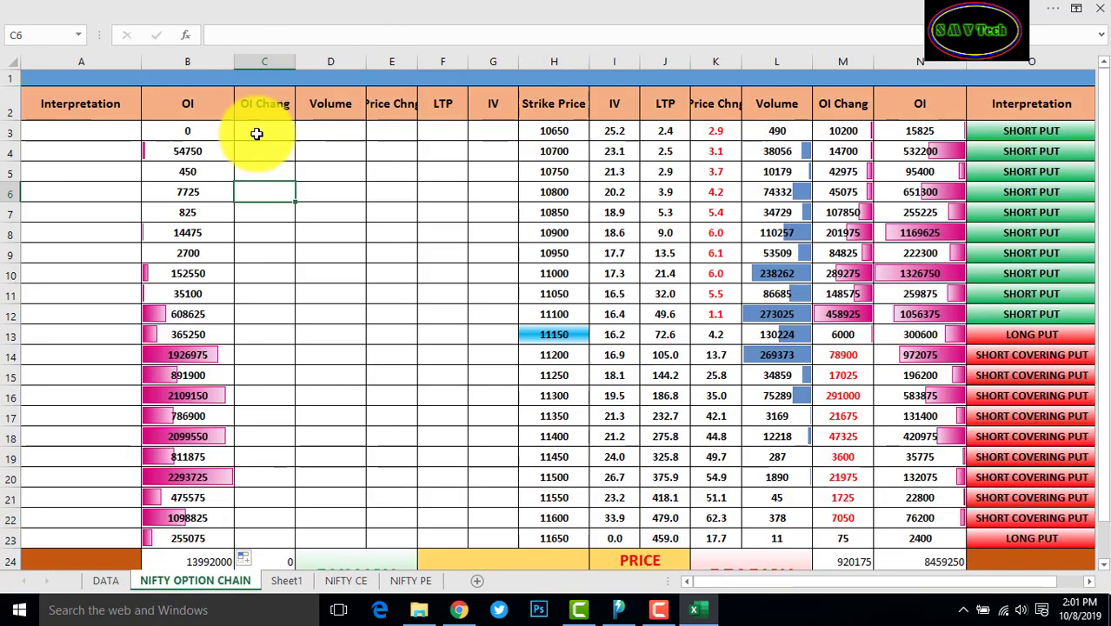
pyautogui.write('=')
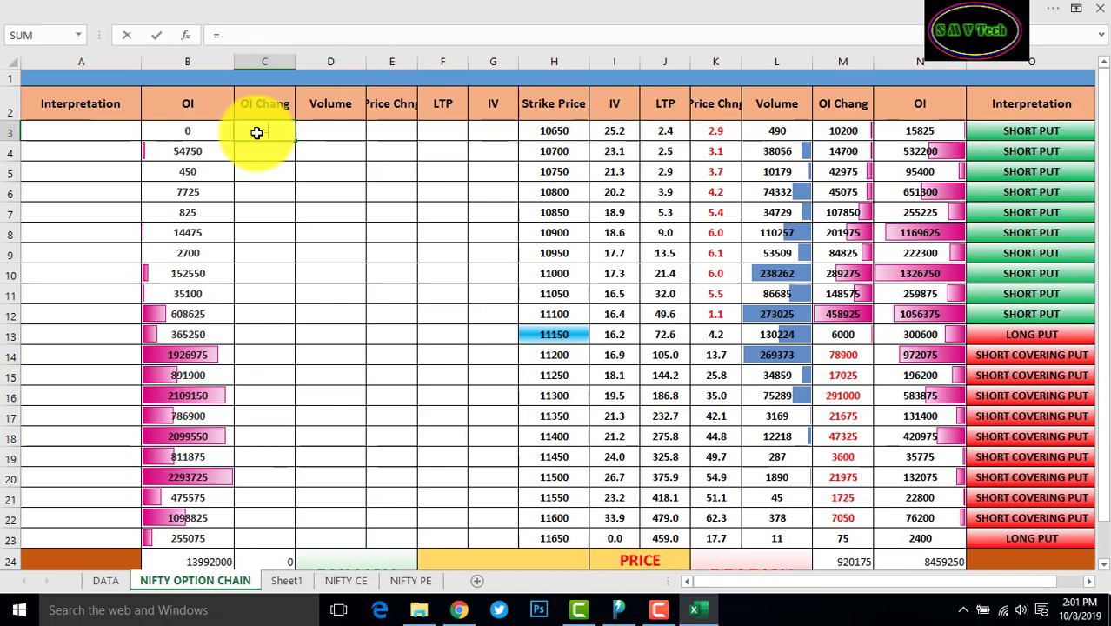
pyautogui.write('S')
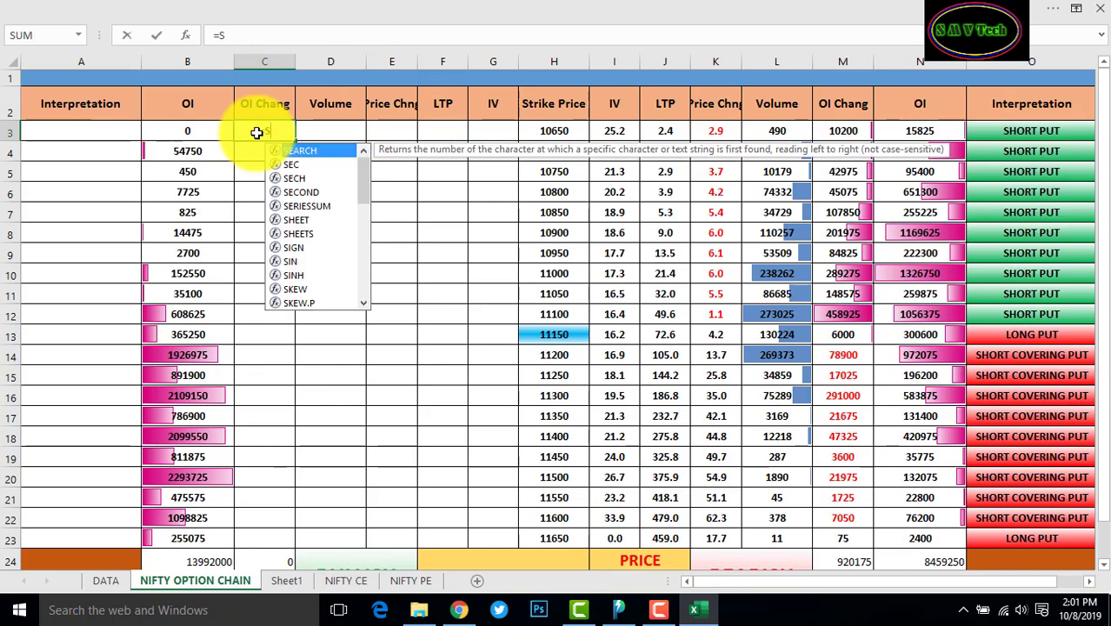
pyautogui.write('UMIF(')
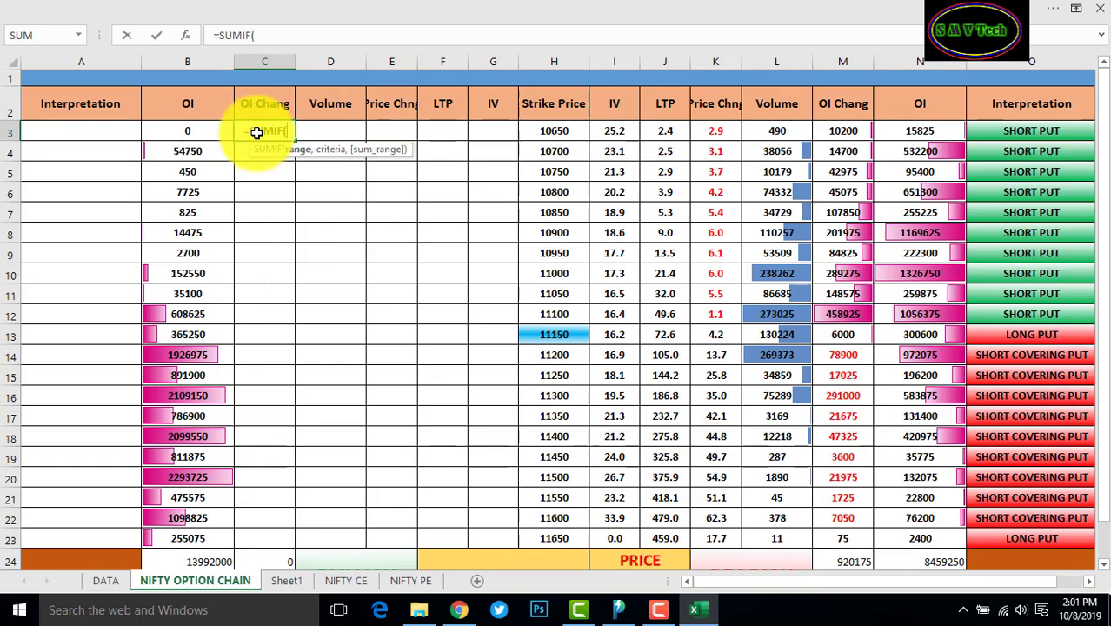
pyautogui.click(347, 580)
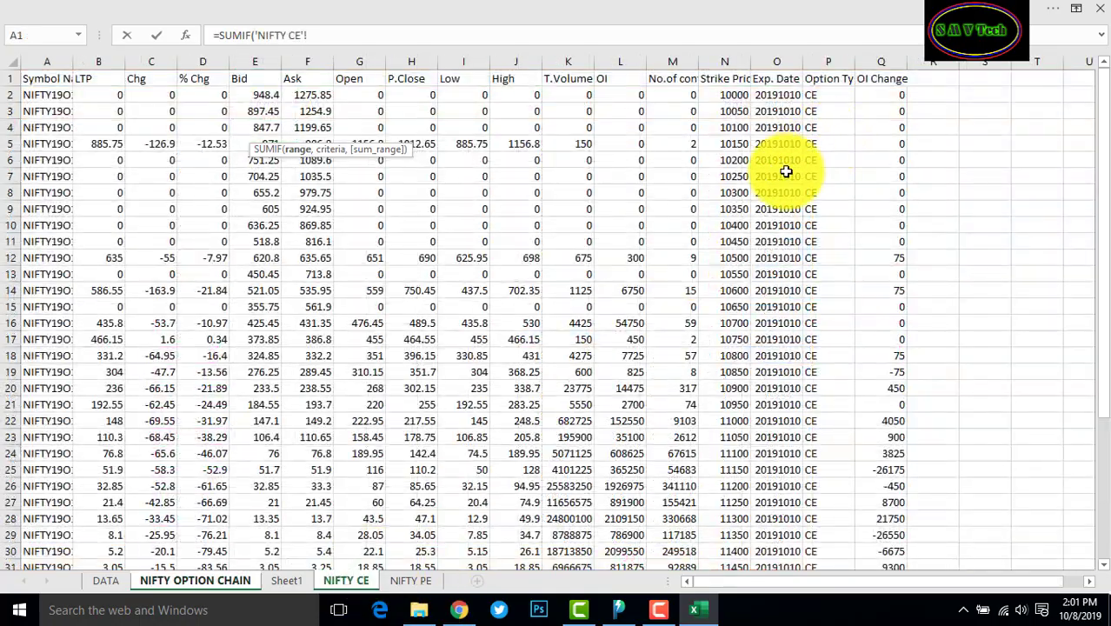
pyautogui.moveTo(734, 91)
pyautogui.mouseDown()
pyautogui.moveTo(730, 622)
pyautogui.moveTo(724, 530)
pyautogui.mouseUp()
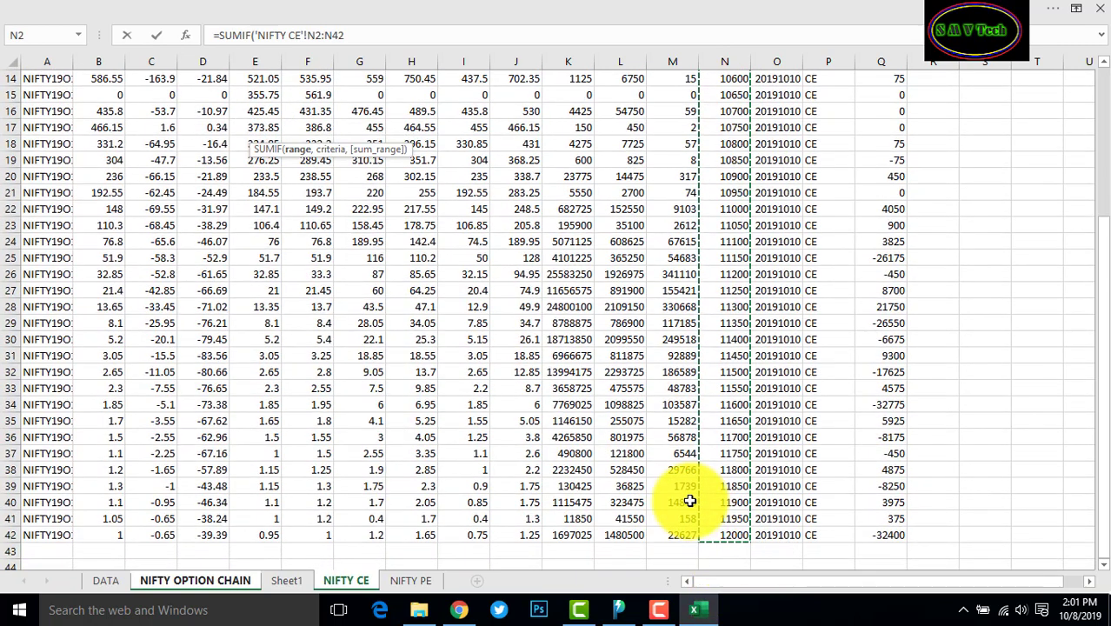
pyautogui.press('F4')
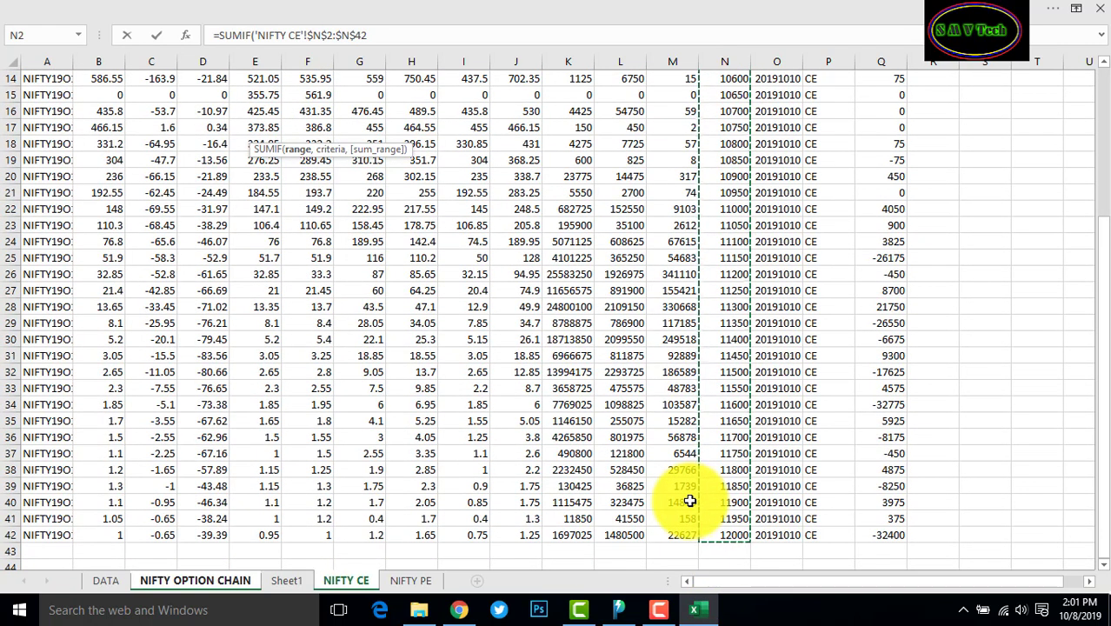
pyautogui.write(',')
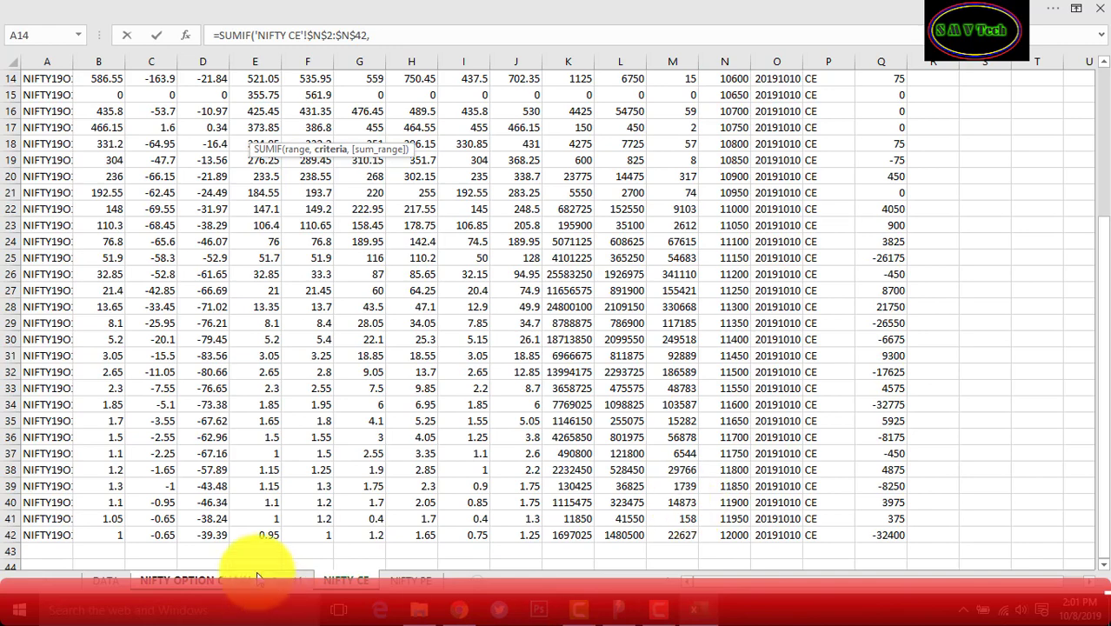
pyautogui.click(198, 578)
pyautogui.click(554, 129)
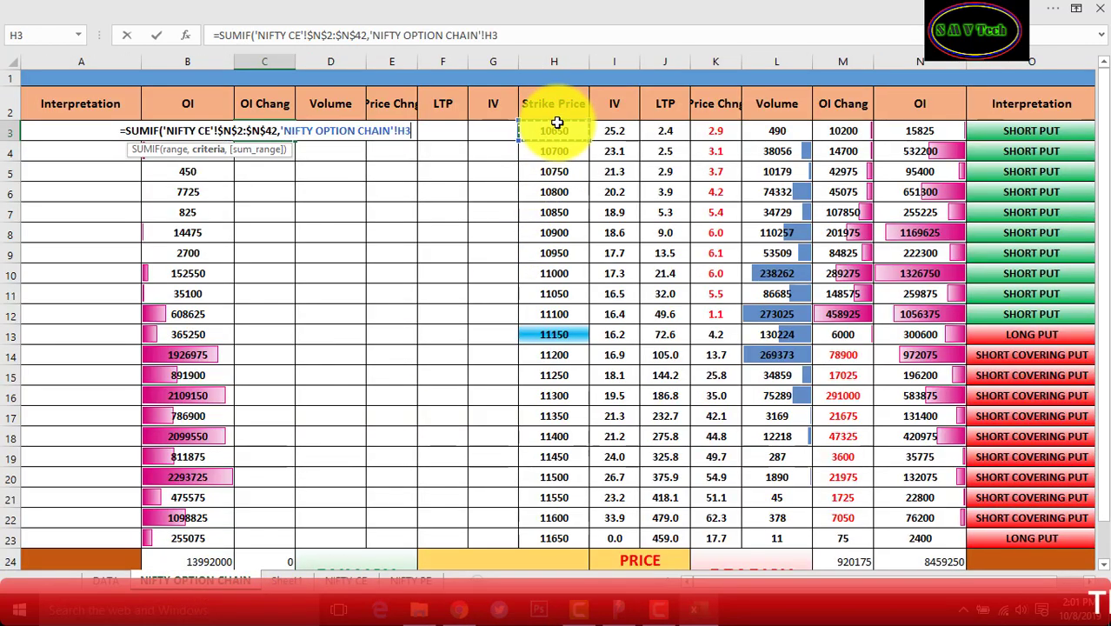
pyautogui.write(',')
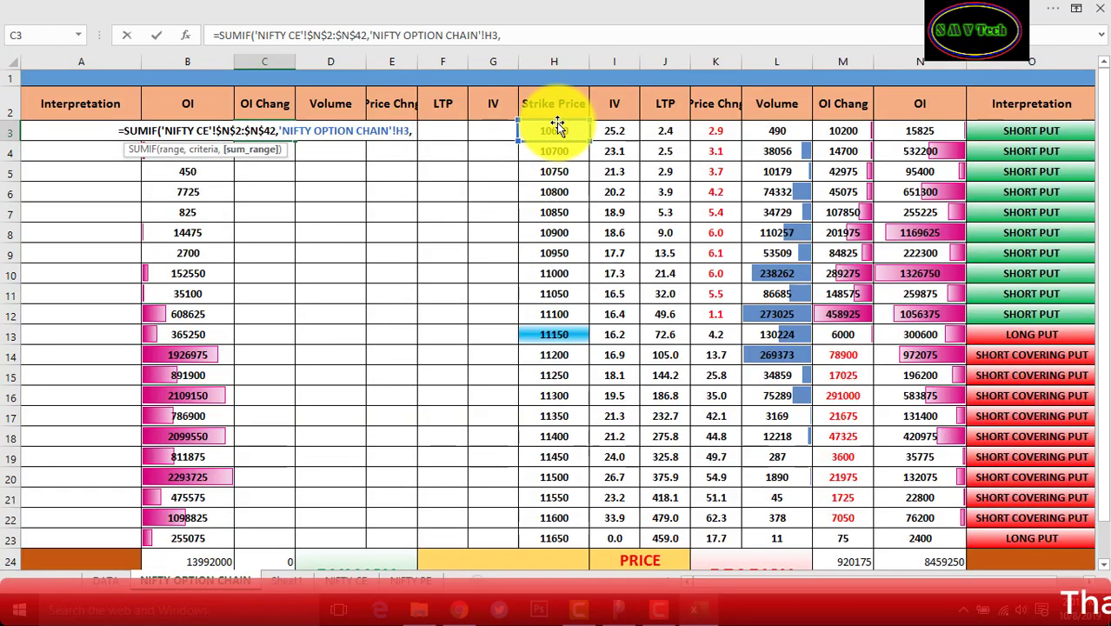
# Finish it with absolute sum range 'NIFTY CE'!$Q$2:$Q$42 and enter the formula.
pyautogui.click(346, 579)
pyautogui.scroll(3, 884, 192)
pyautogui.scroll(2, 885, 173)
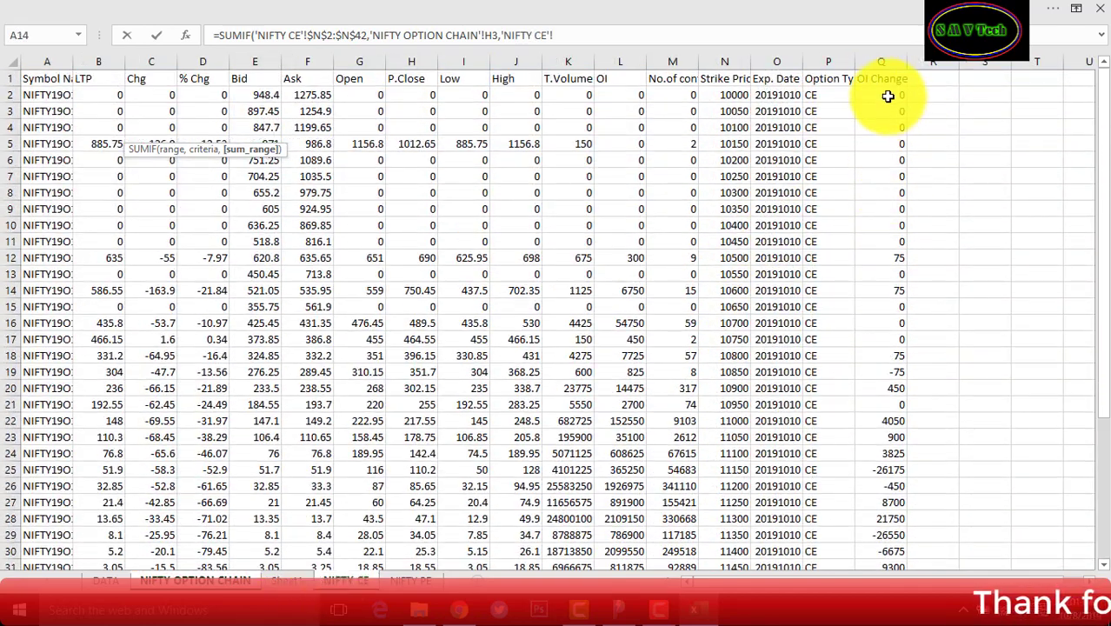
pyautogui.moveTo(885, 89); pyautogui.dragTo(881, 622)
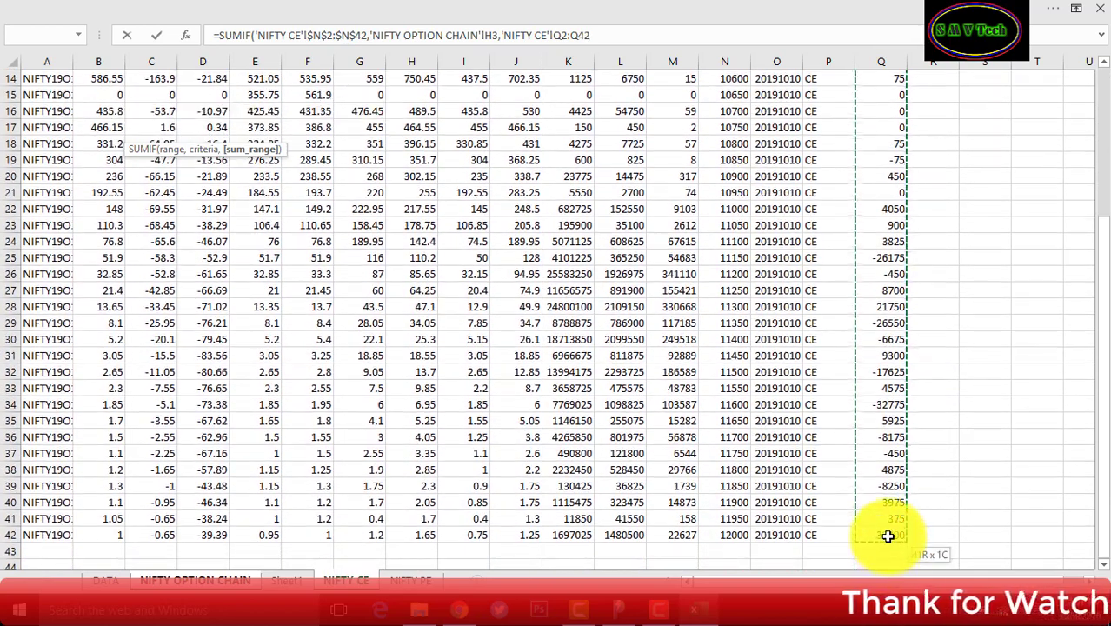
pyautogui.moveTo(881, 621); pyautogui.dragTo(875, 516)
pyautogui.press('F4')
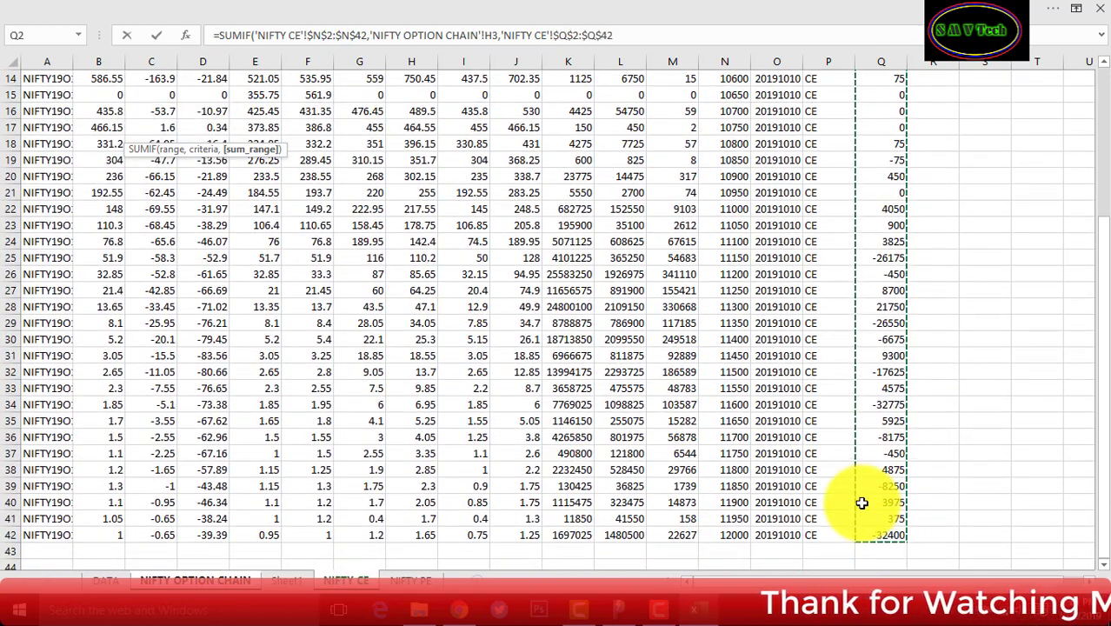
pyautogui.write(')')
pyautogui.press('Return')
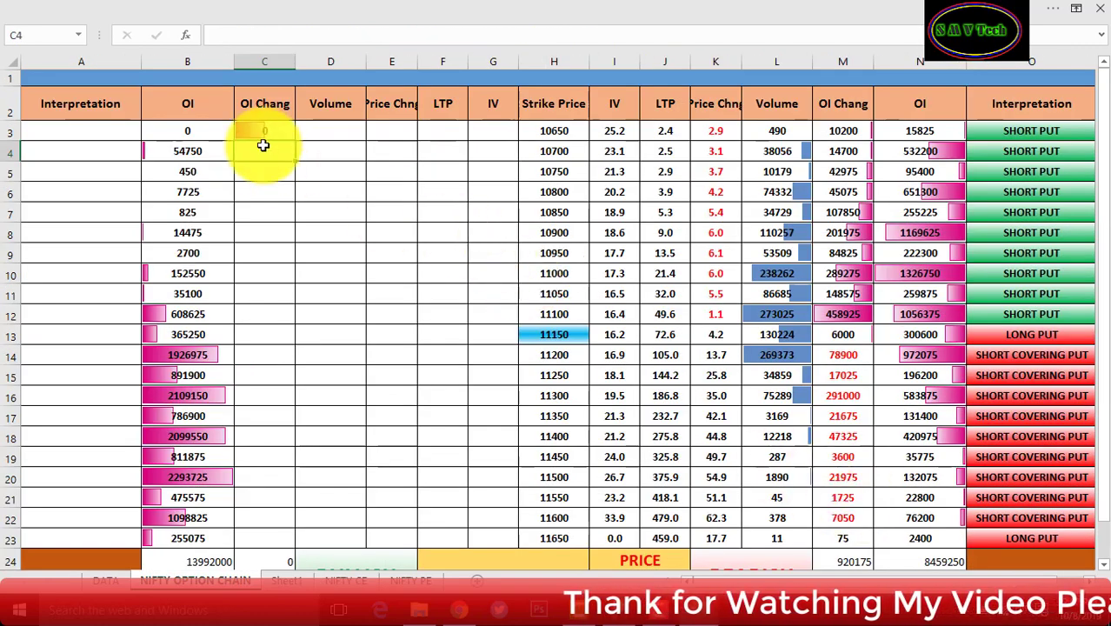
# Fill the OI change formula down C3:C23, totalling -50775.
pyautogui.click(264, 120)
pyautogui.click(292, 133)
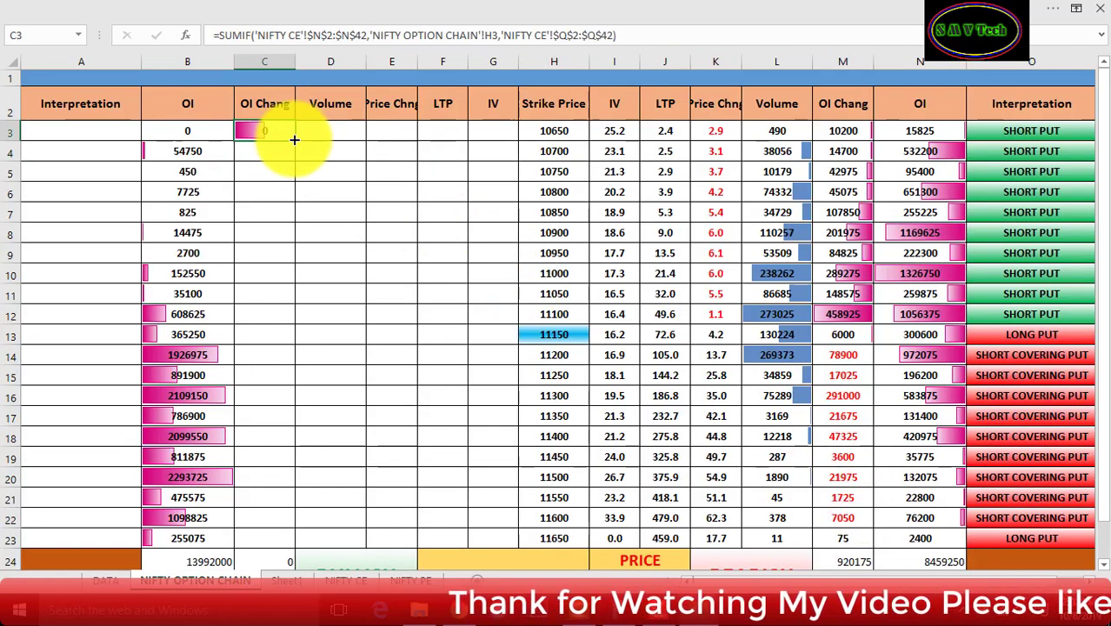
pyautogui.moveTo(294, 139); pyautogui.dragTo(292, 541)
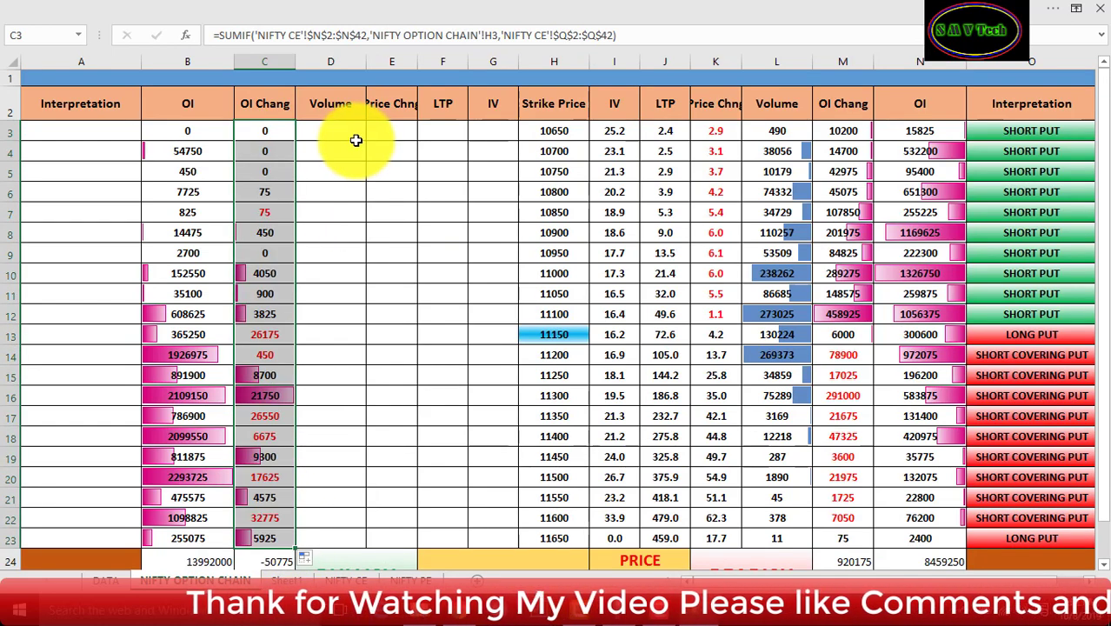
# Check the contracts column M on NIFTY CE and copy the SUMIF formula from C3.
pyautogui.click(352, 577)
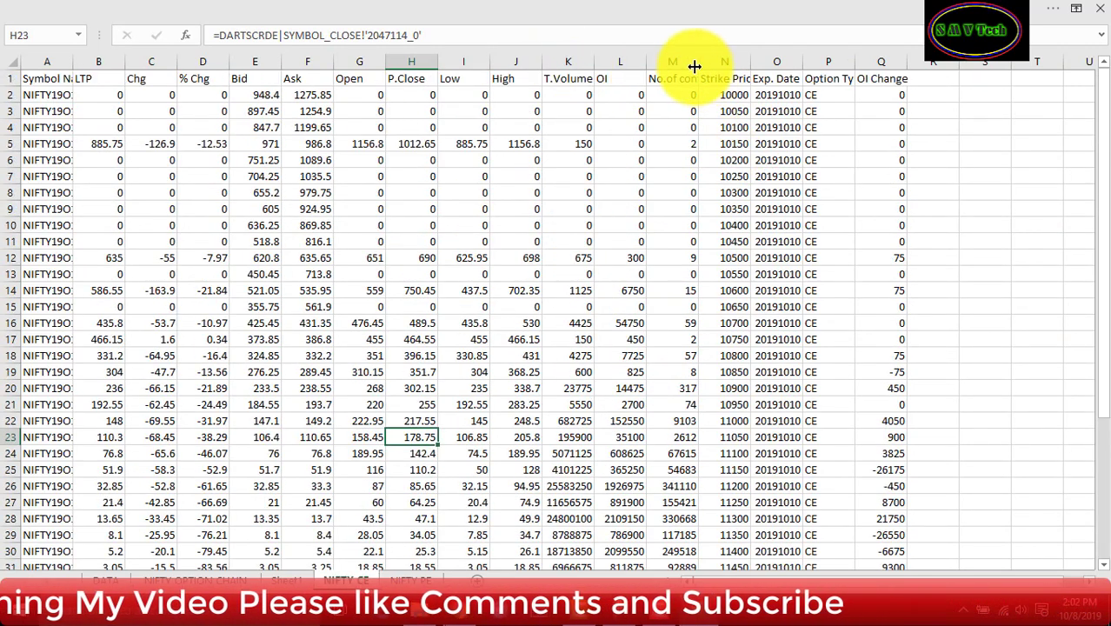
pyautogui.click(672, 92)
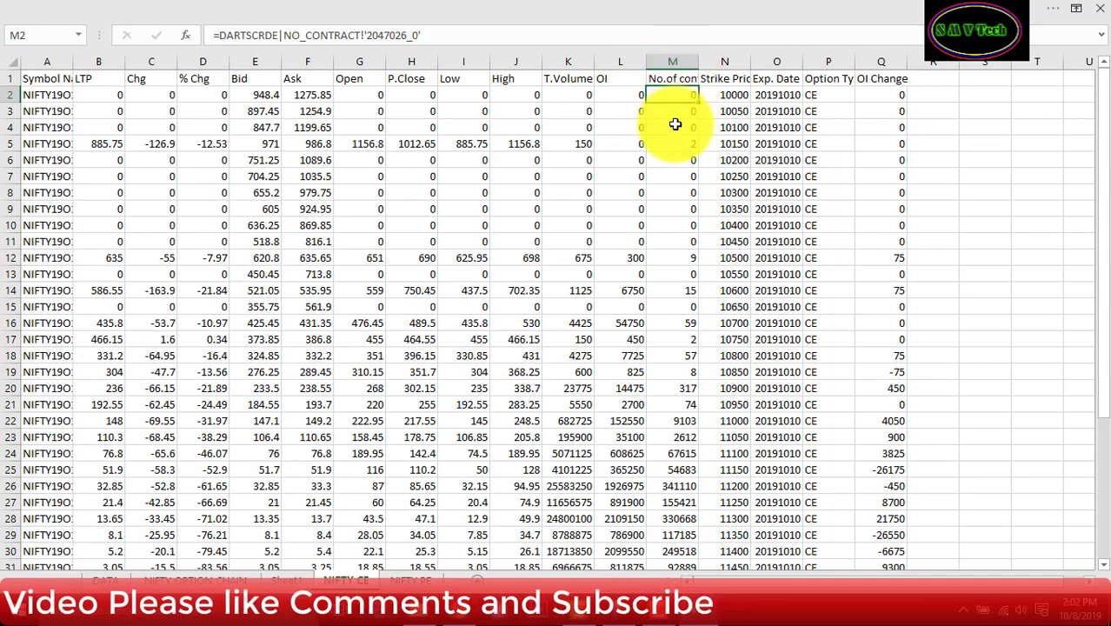
pyautogui.click(108, 579)
pyautogui.click(165, 579)
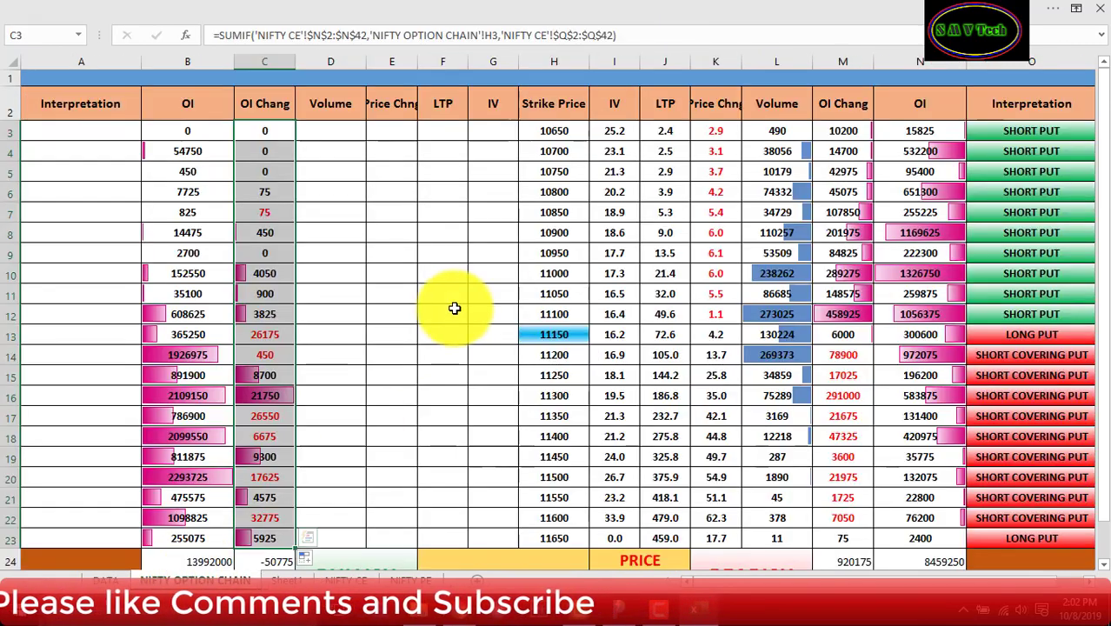
pyautogui.click(280, 133)
pyautogui.click(320, 26)
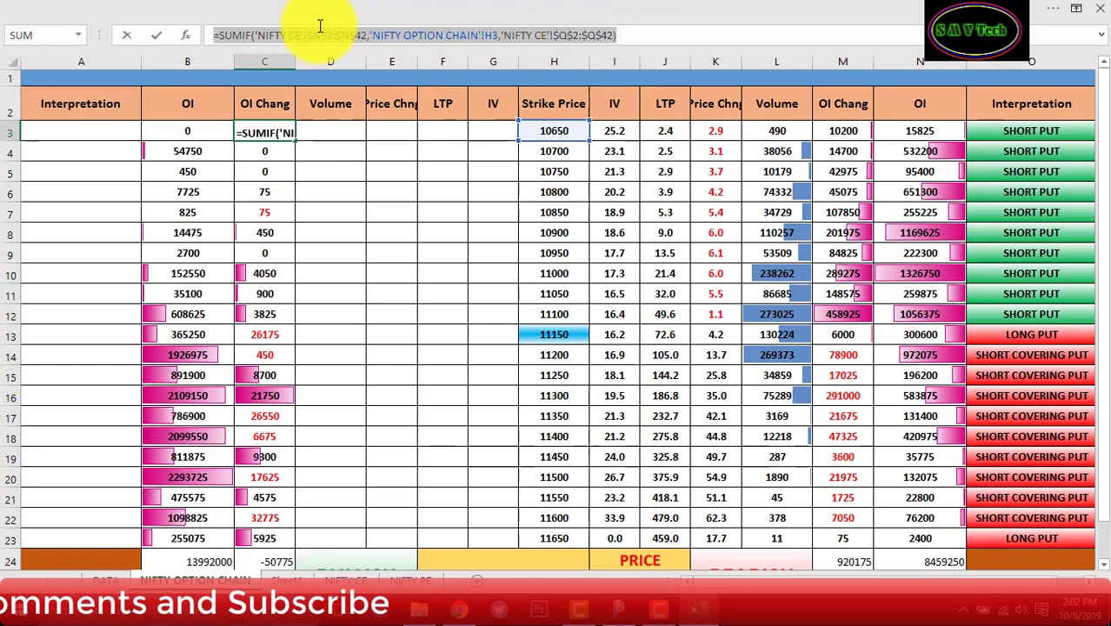
pyautogui.click(194, 35)
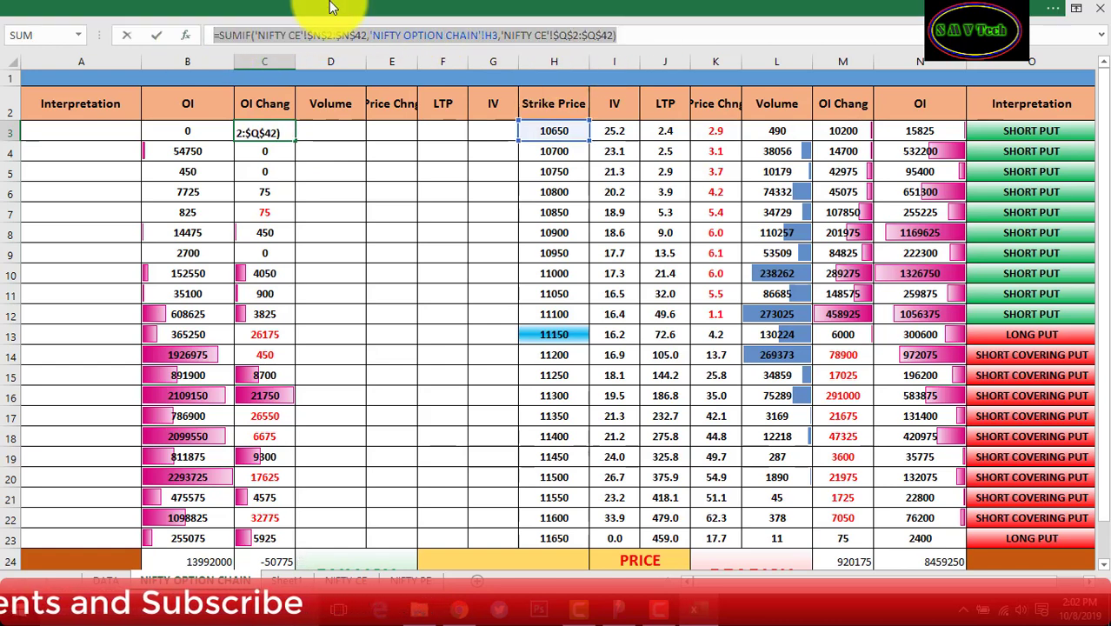
pyautogui.click(638, 34)
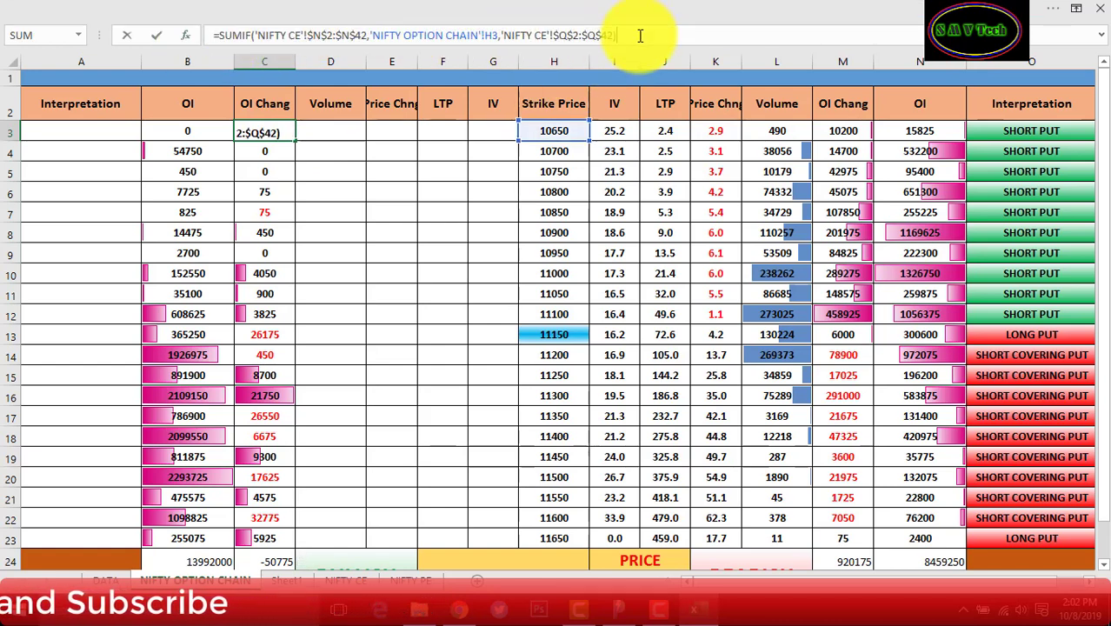
pyautogui.press('Return')
# Paste the SUMIF into D3 with sum range 'NIFTY CE'!$M$2:$M$42 and fill down to D23.
pyautogui.click(354, 129)
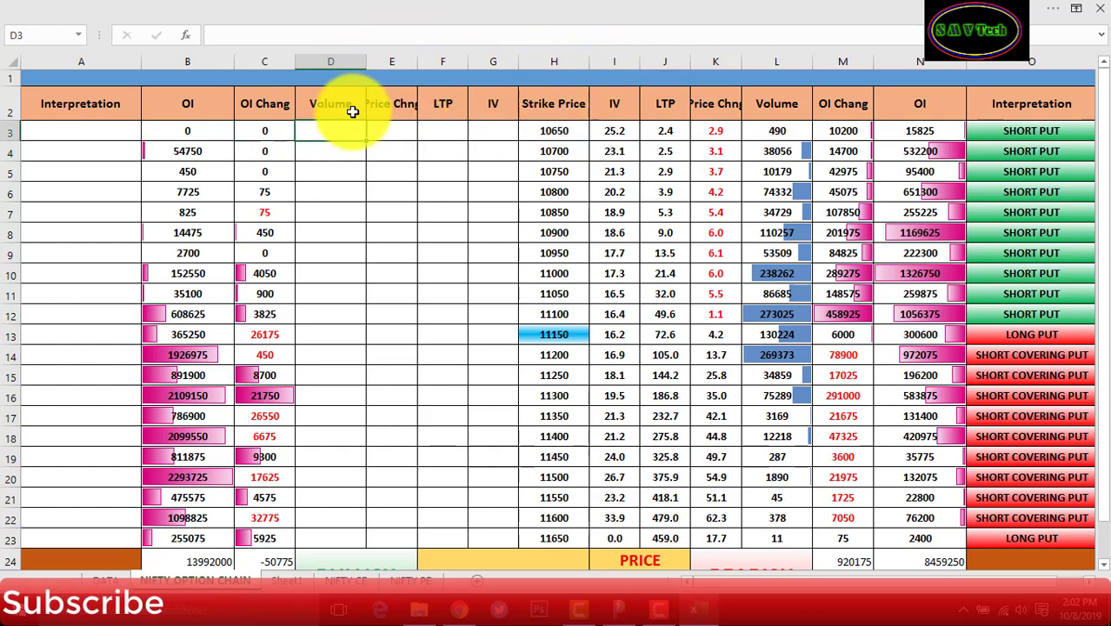
pyautogui.hotkey('ctrl', 'v')
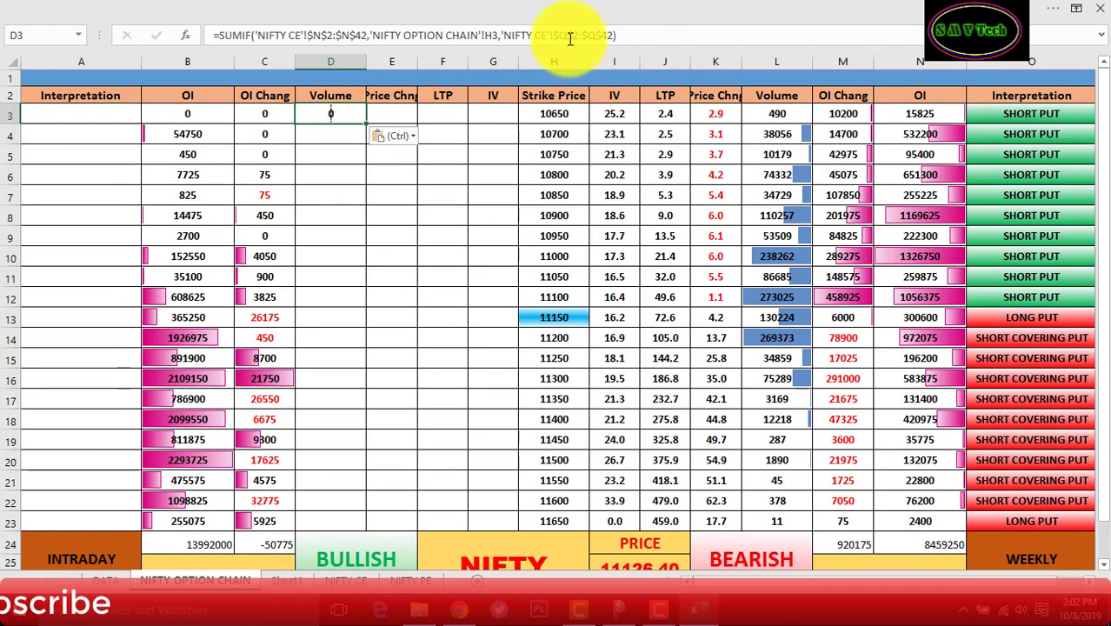
pyautogui.click(568, 35)
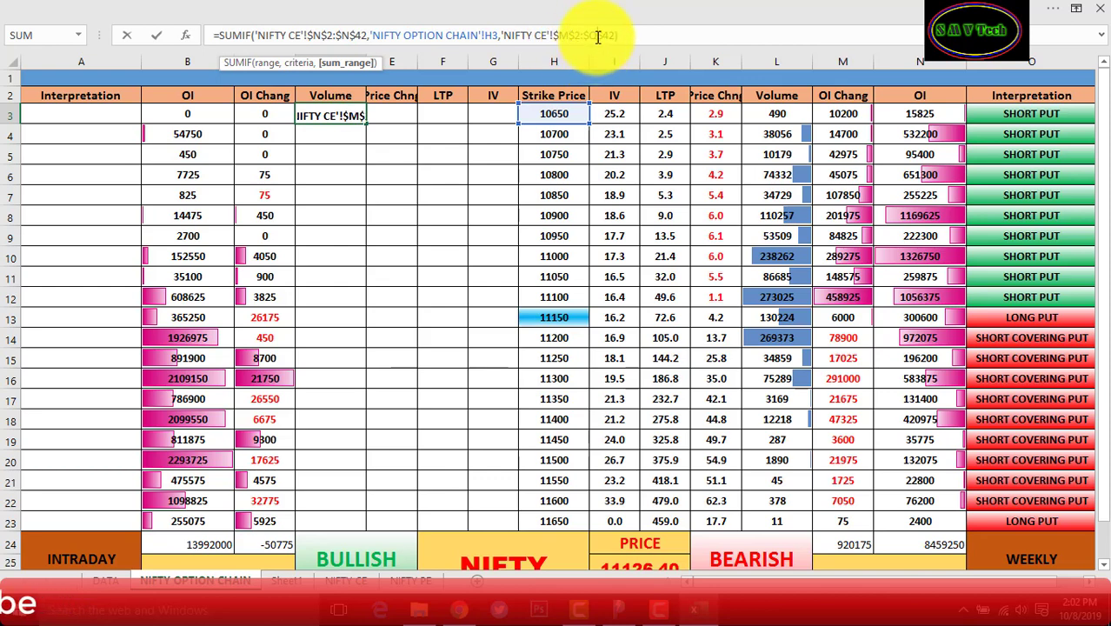
pyautogui.press('Return')
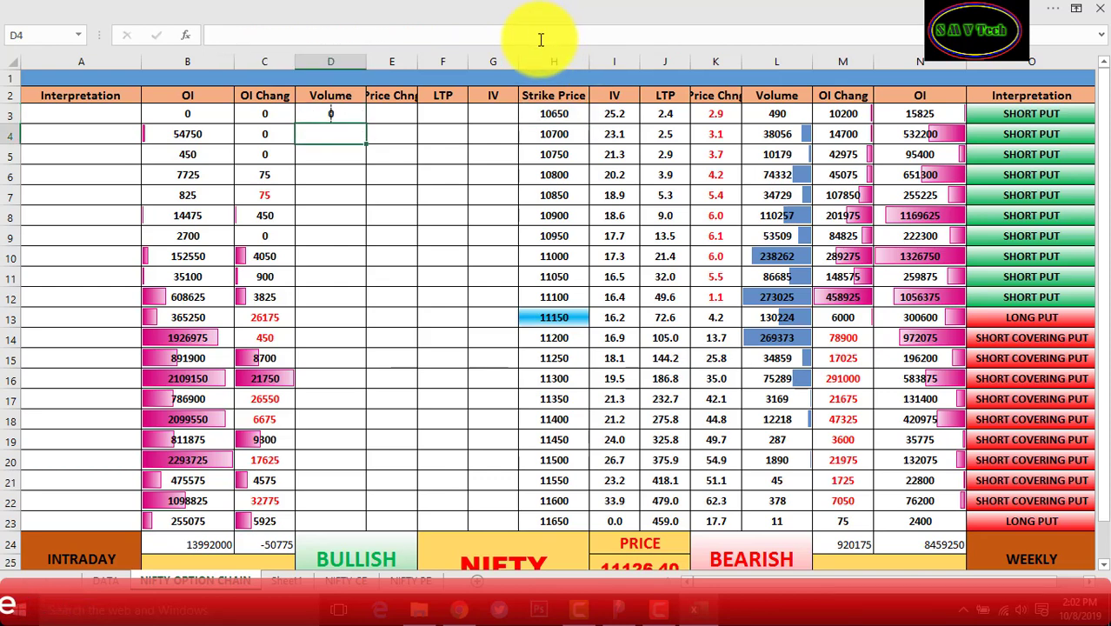
pyautogui.click(343, 118)
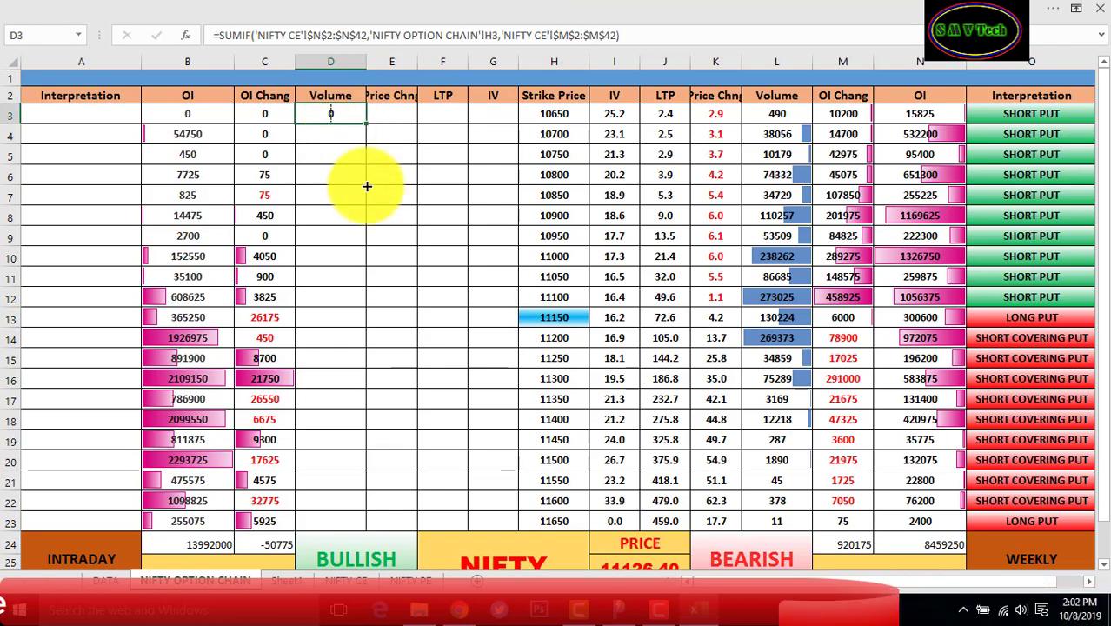
pyautogui.moveTo(365, 123); pyautogui.dragTo(363, 519)
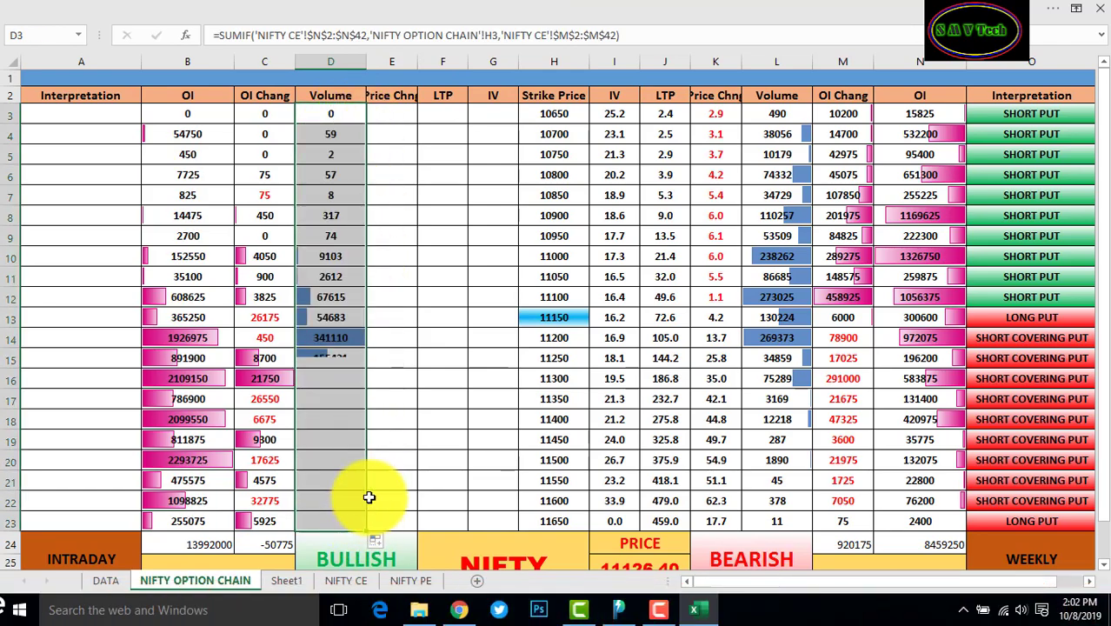
# Cross-check the filled volumes against NIFTY CE's total volume and contracts values.
pyautogui.click(360, 314)
pyautogui.click(352, 581)
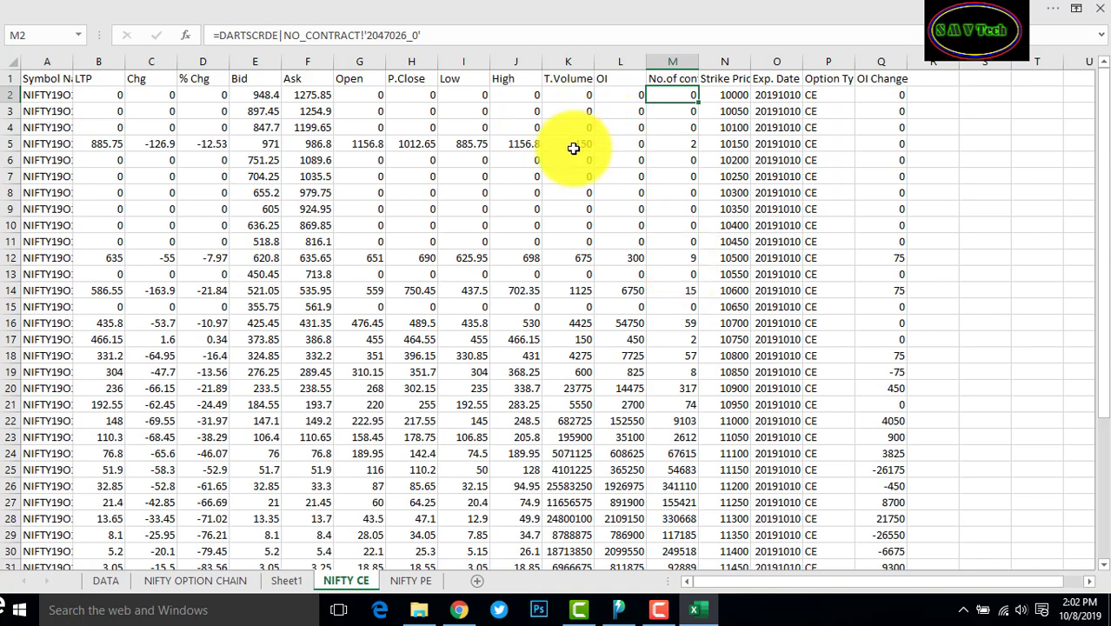
pyautogui.click(573, 148)
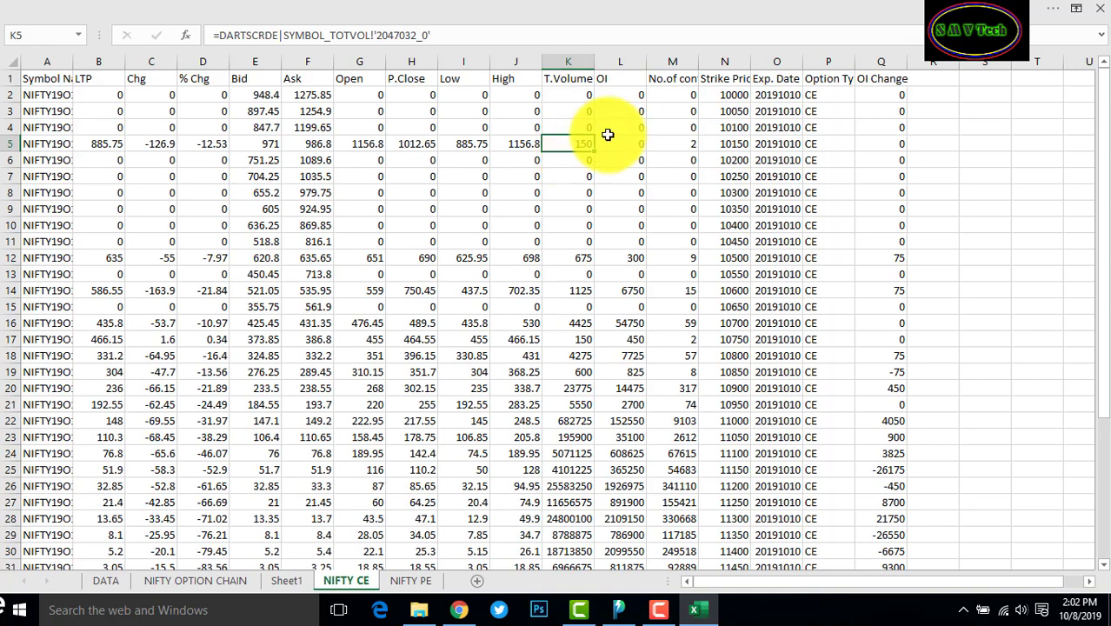
pyautogui.click(678, 146)
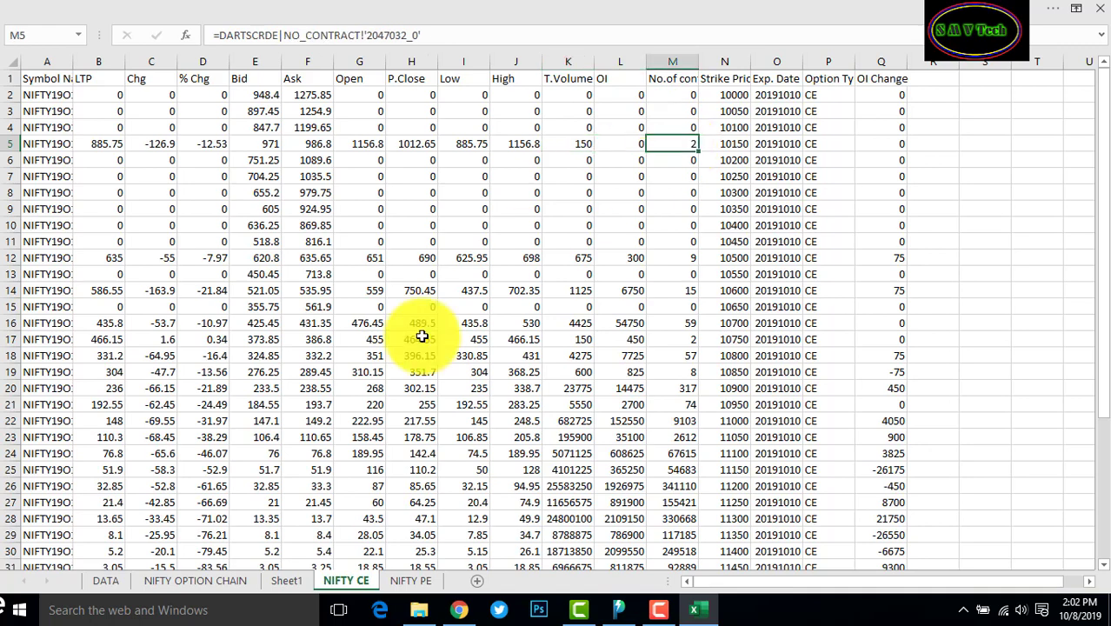
pyautogui.click(183, 577)
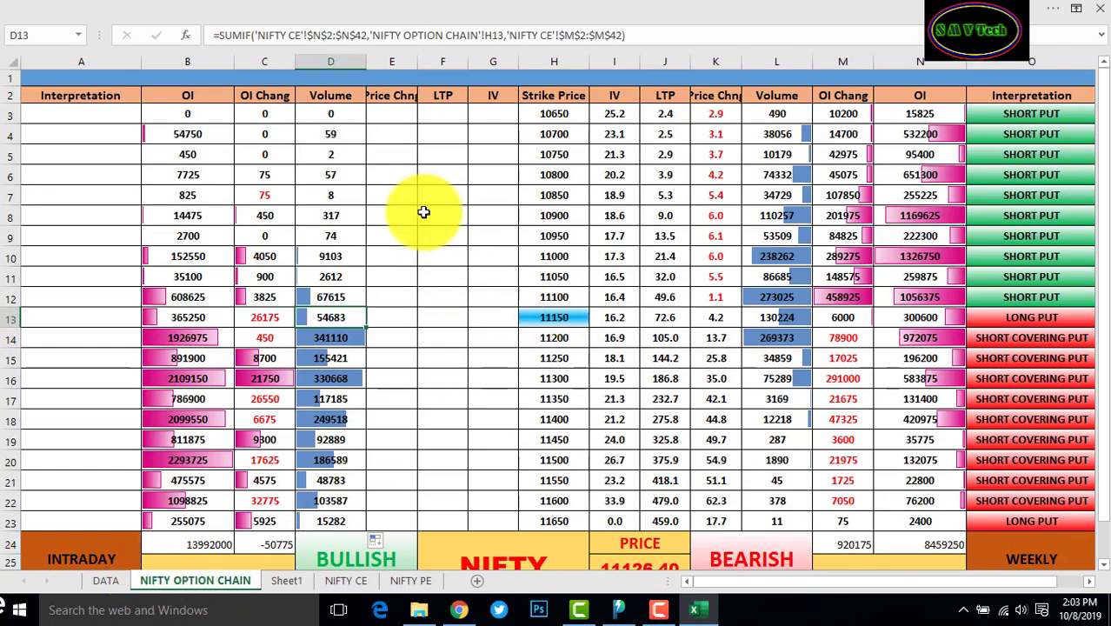
# Look up the NIFTY CE Chg column as the source for Price Chng.
pyautogui.click(405, 115)
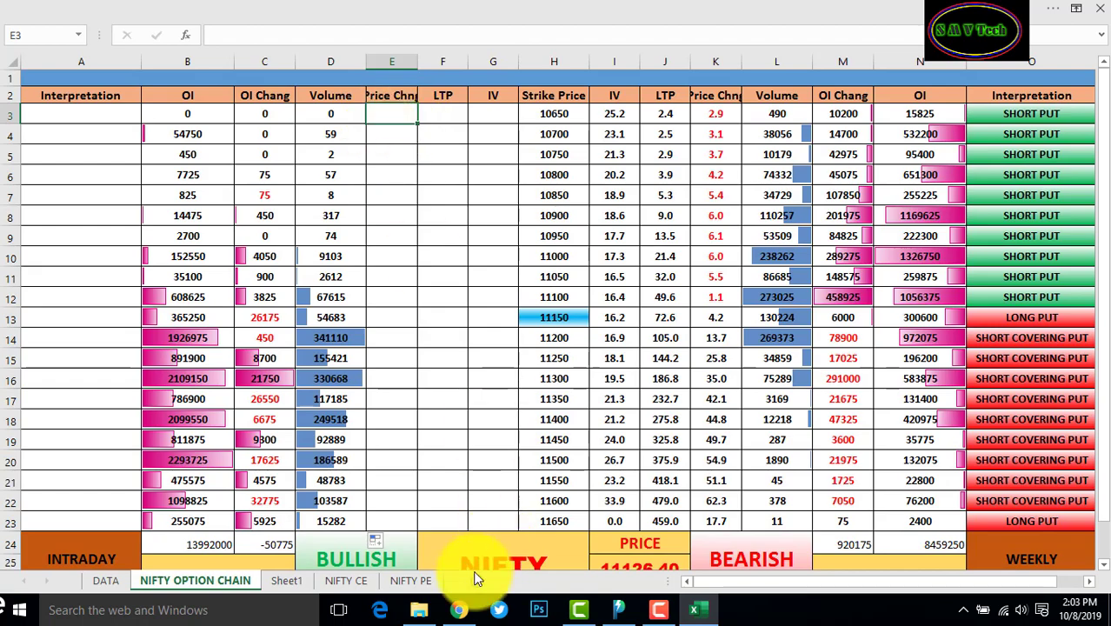
pyautogui.click(346, 580)
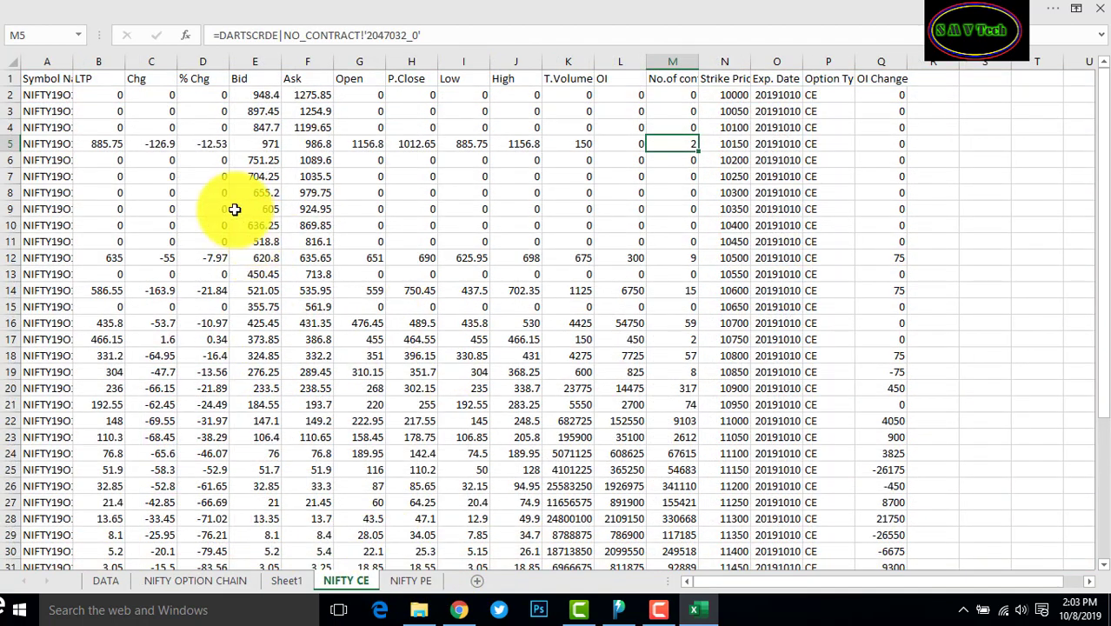
pyautogui.click(153, 95)
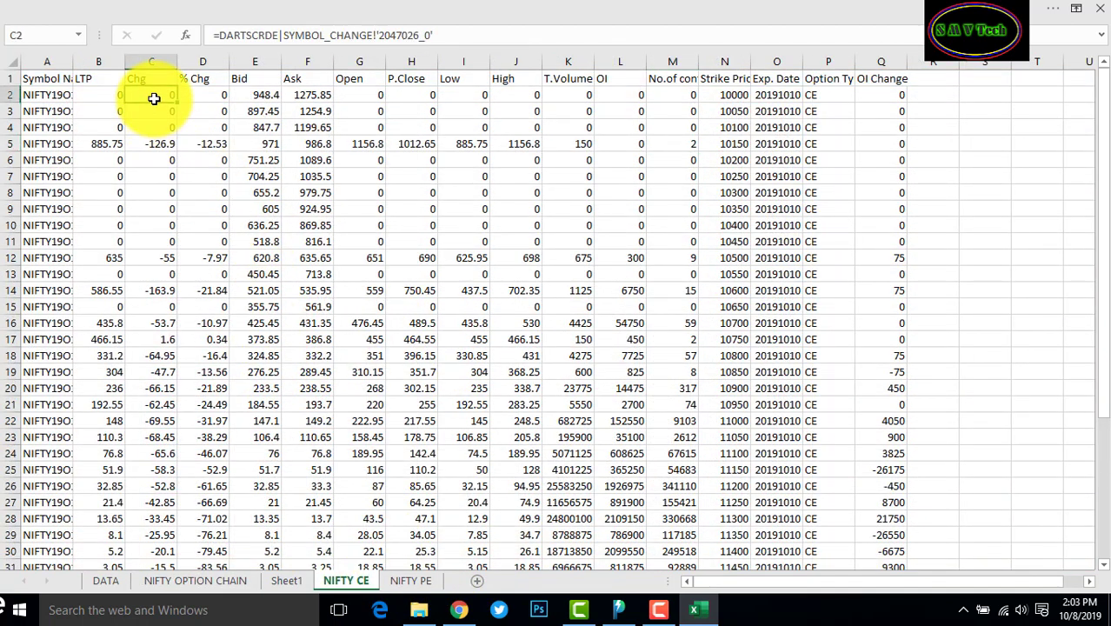
pyautogui.click(182, 581)
# Paste the SUMIF into E3 summing 'NIFTY CE'!$C$2:$C$42 and fill down to E23.
pyautogui.doubleClick(397, 117)
pyautogui.write("=SUMIF('NIFTY CE'!$N$2:$N$42,'NIFTY OPTION CHAIN'!H3,'NIFTY CE'!$Q$2:$Q$42)")
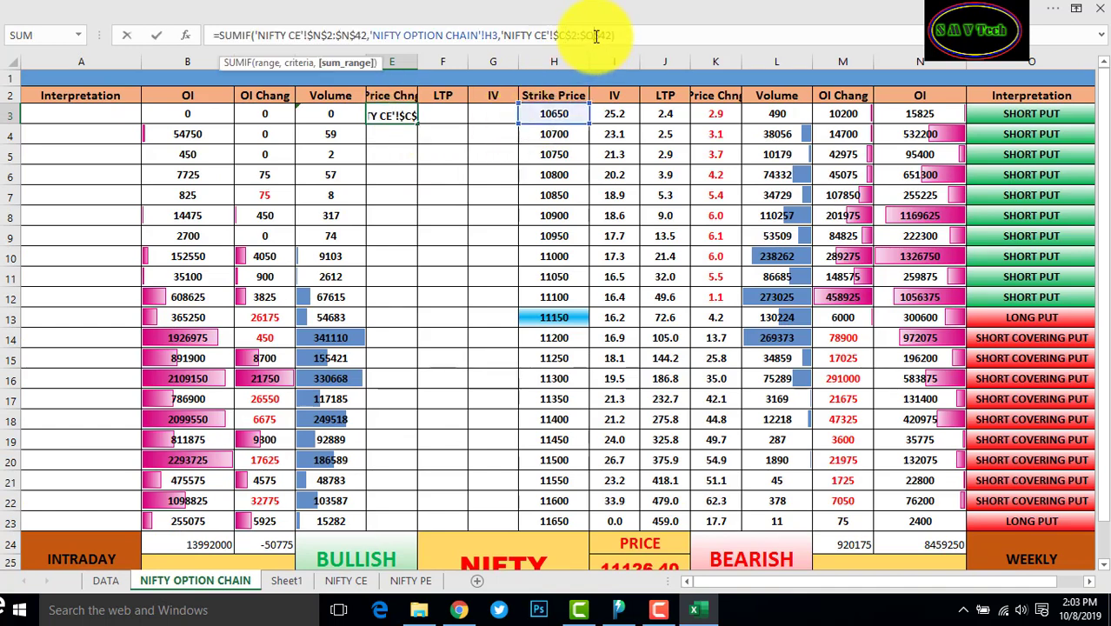
pyautogui.press('Return')
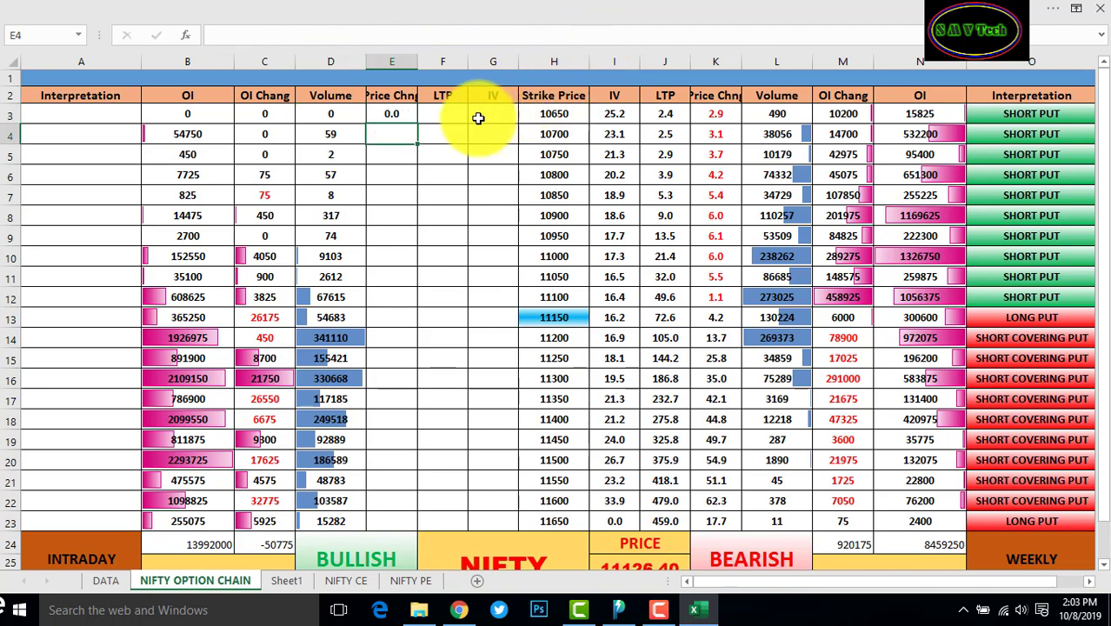
pyautogui.click(392, 116)
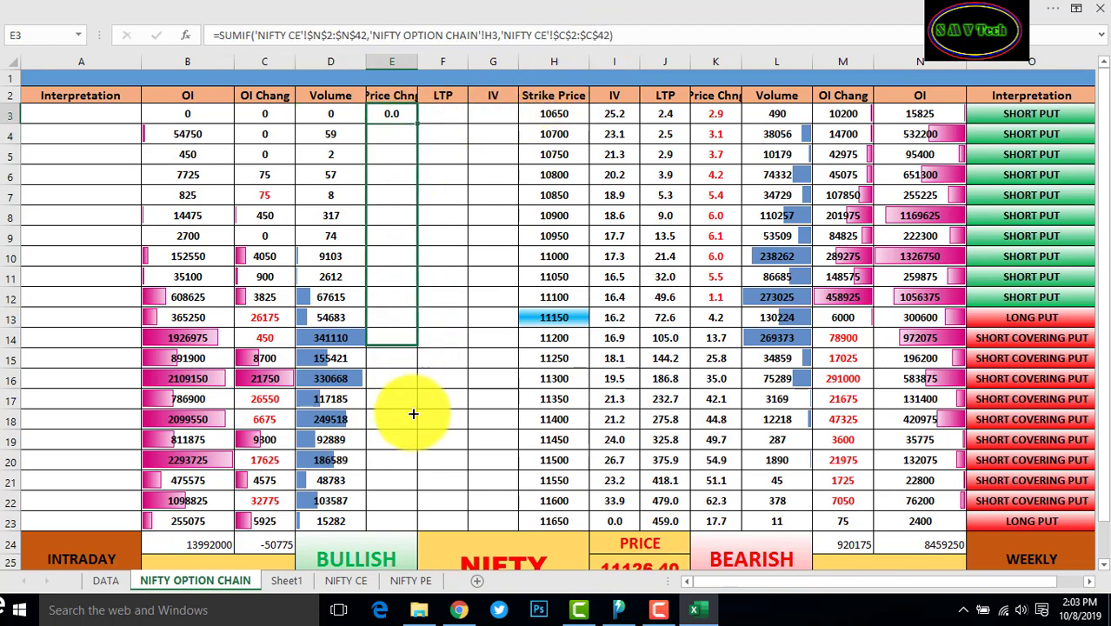
pyautogui.moveTo(418, 124); pyautogui.dragTo(415, 525)
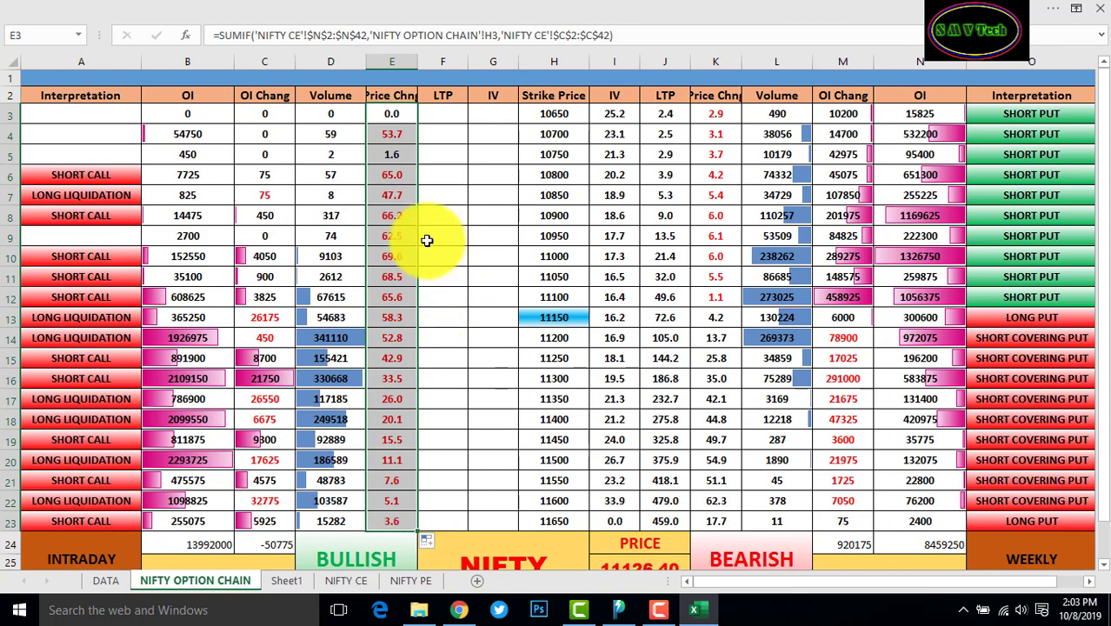
pyautogui.click(443, 116)
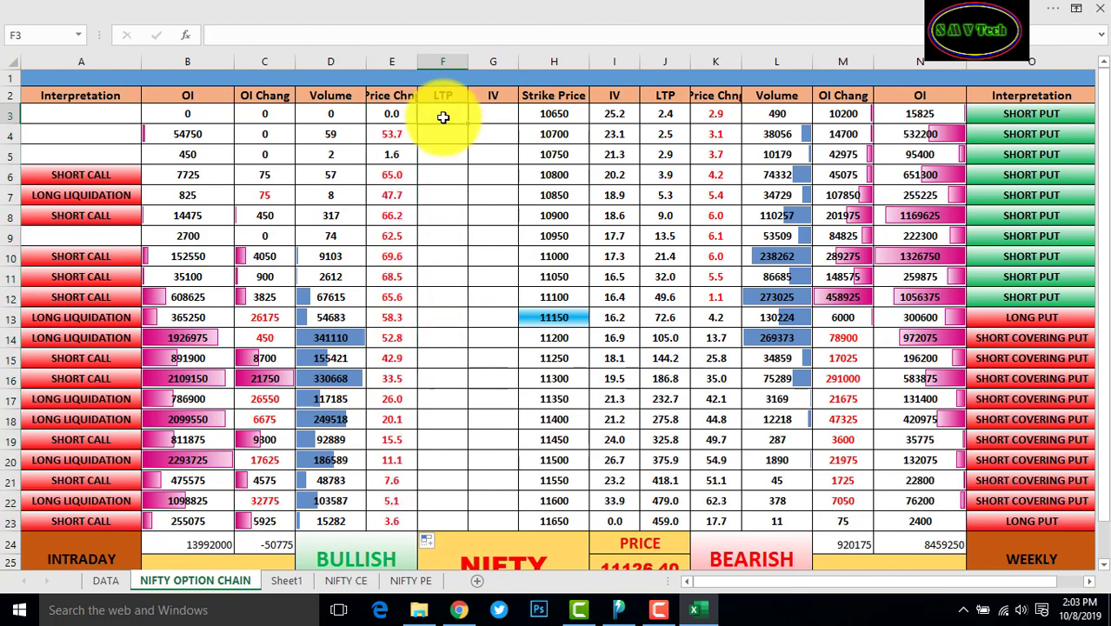
# Paste the SUMIF into F3 summing 'NIFTY CE'!$B$2:$B$42 and fill down to F23.
pyautogui.click(354, 581)
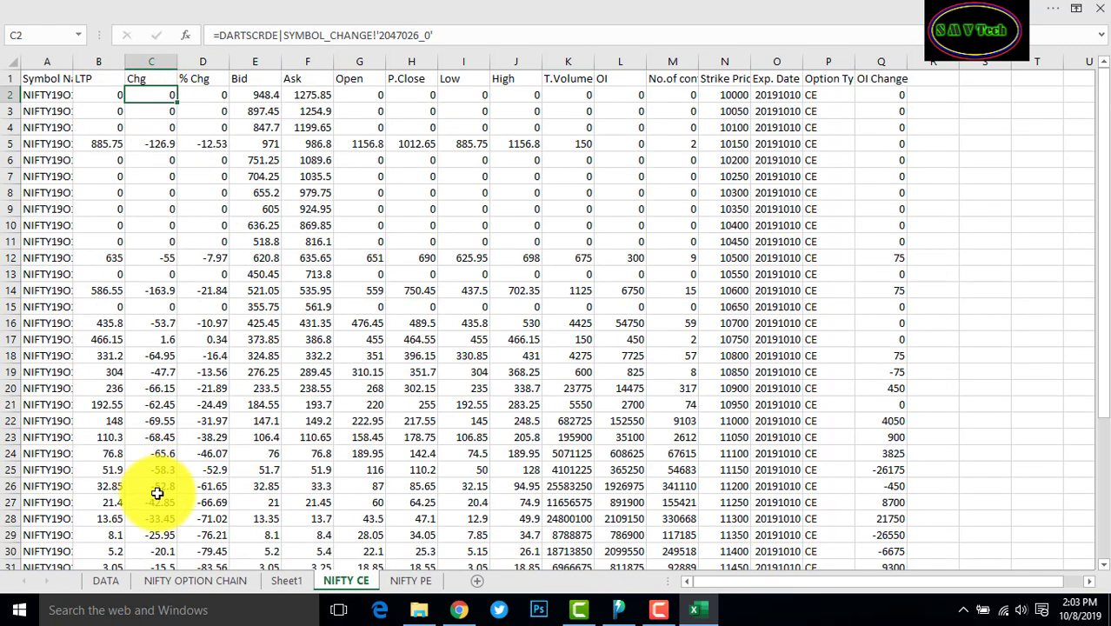
pyautogui.click(110, 579)
pyautogui.click(243, 580)
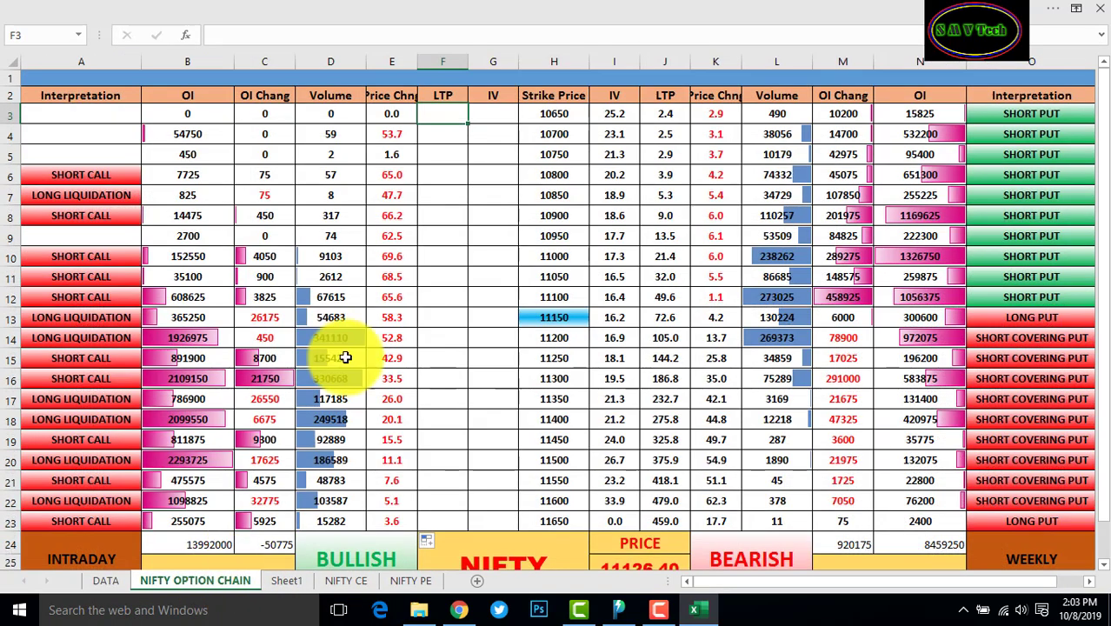
pyautogui.doubleClick(449, 111)
pyautogui.write("=SUMIF('NIFTY CE'!$N$2:$N$42,'NIFTY OPTION CHAIN'!H3,'NIFTY CE'!$Q$2:$Q$42)")
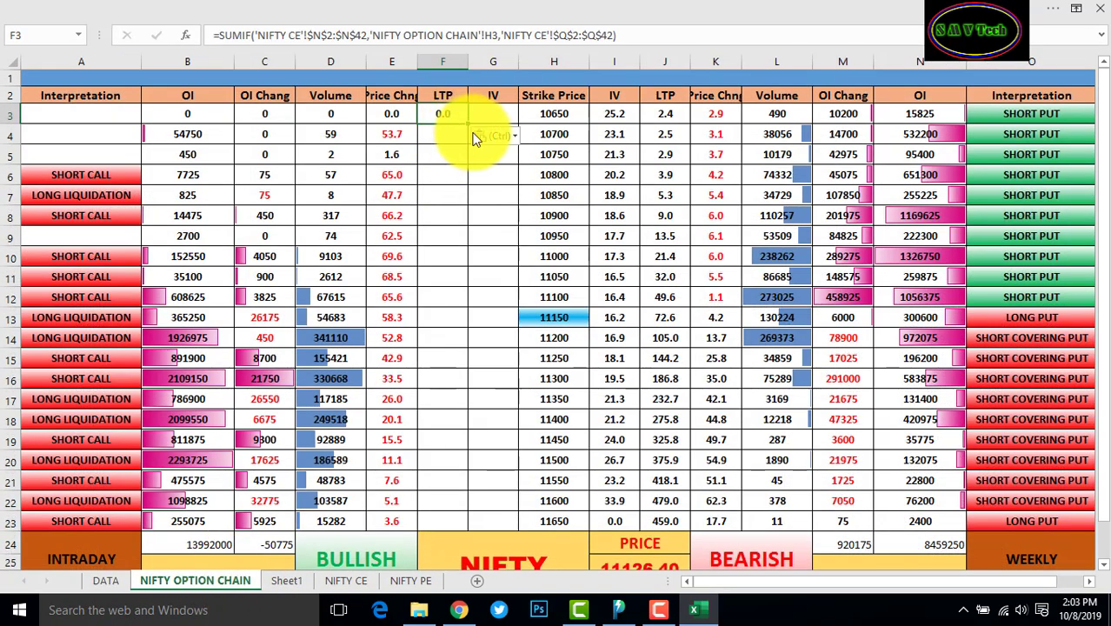
pyautogui.click(565, 36)
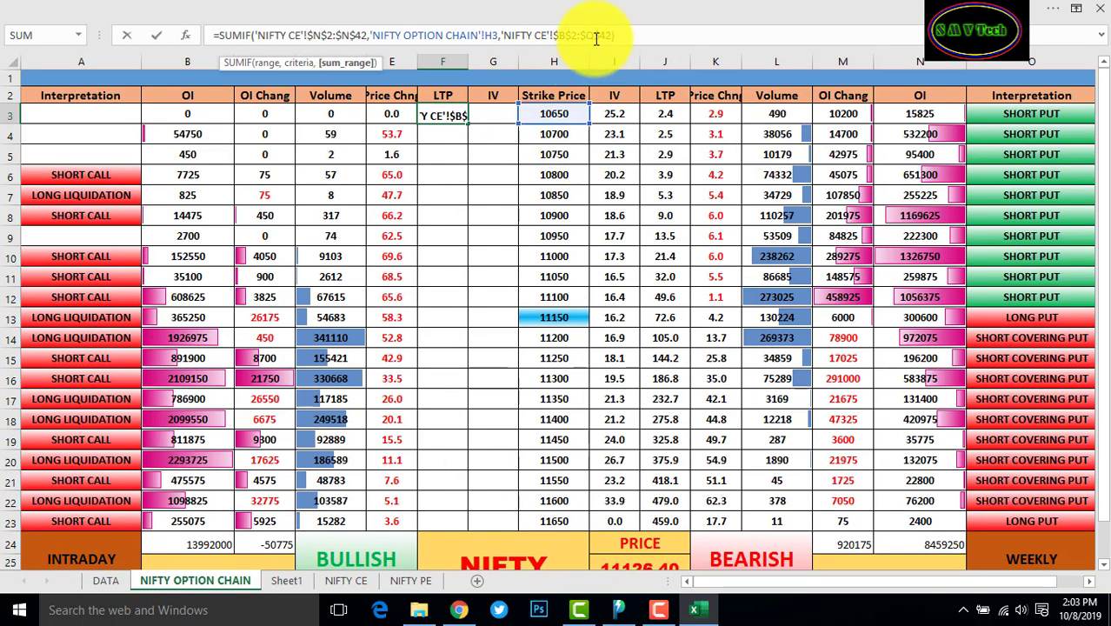
pyautogui.press('Return')
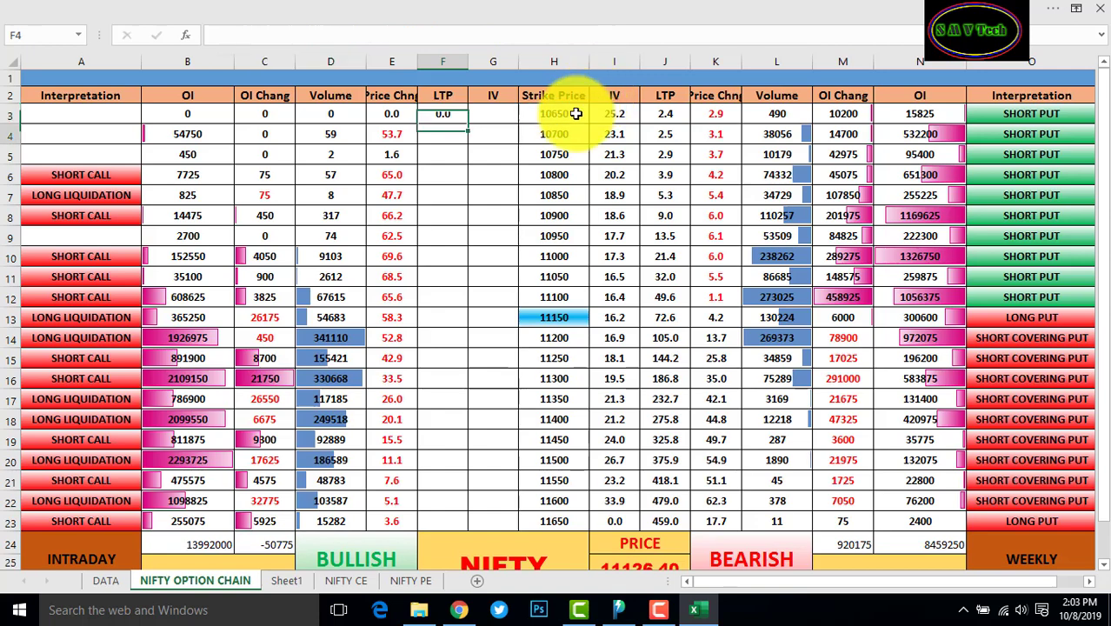
pyautogui.click(462, 118)
pyautogui.moveTo(467, 126); pyautogui.dragTo(459, 514)
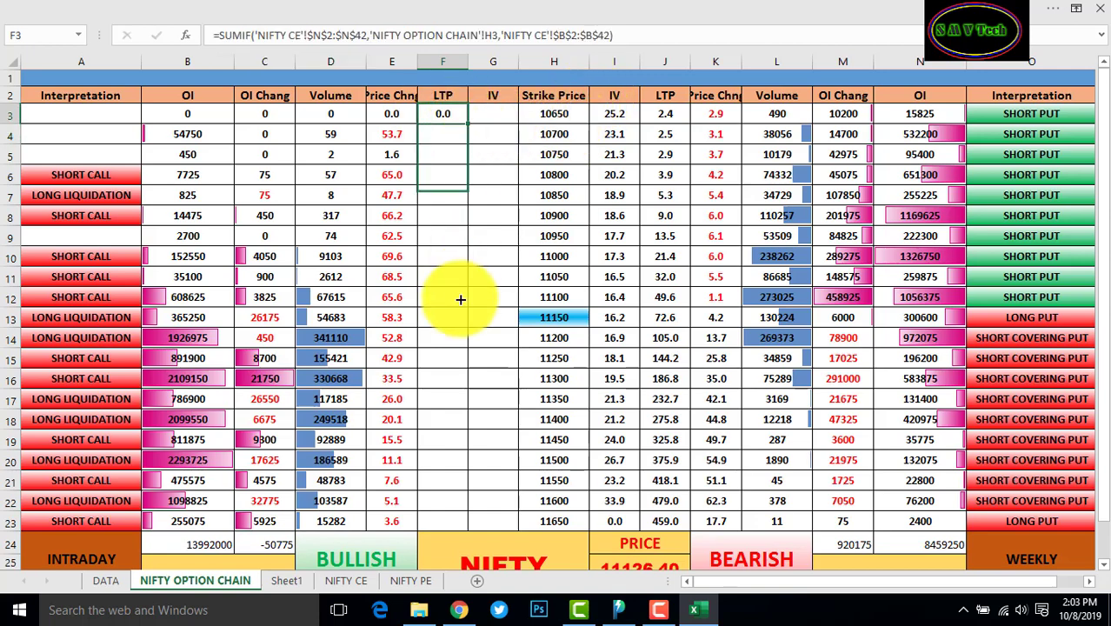
pyautogui.click(496, 360)
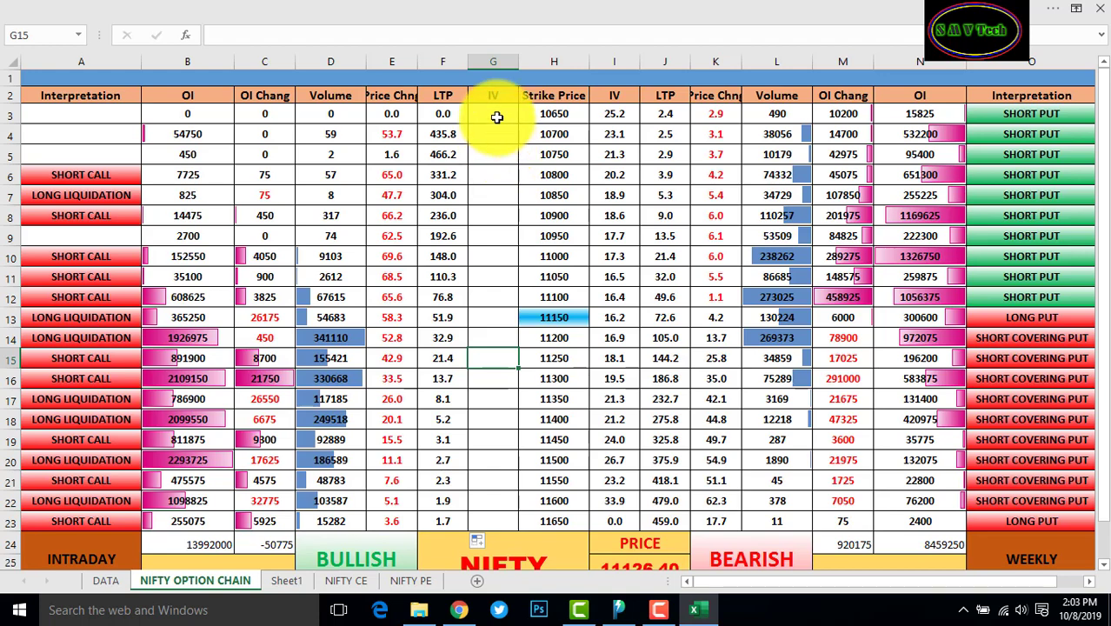
pyautogui.click(496, 117)
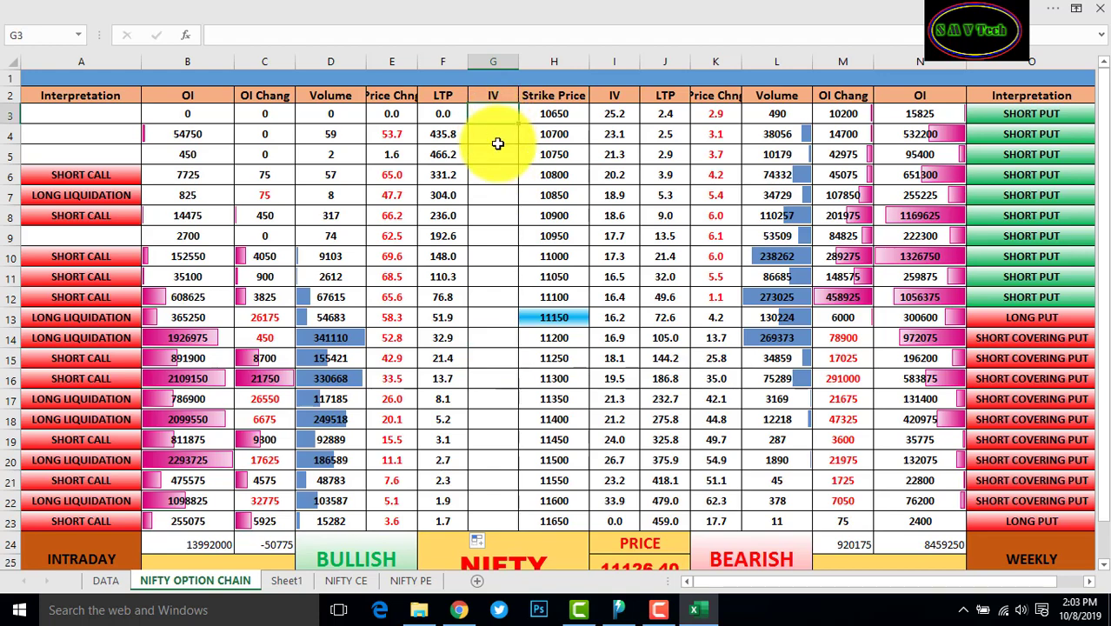
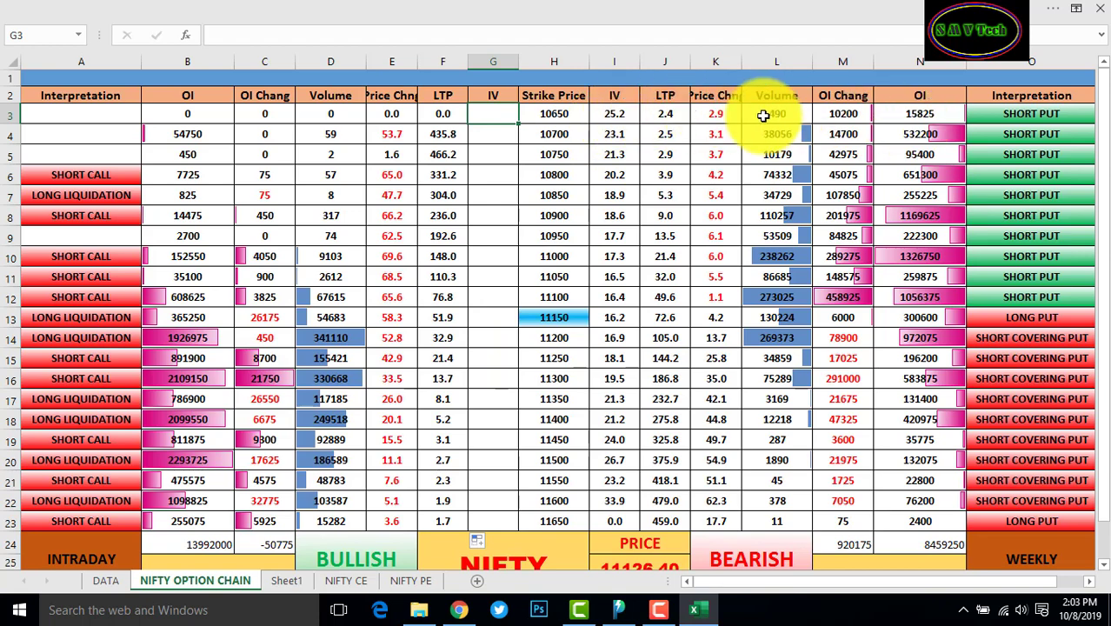
# Clear N3's old formula and start a new SUMIF formula.
pyautogui.click(918, 116)
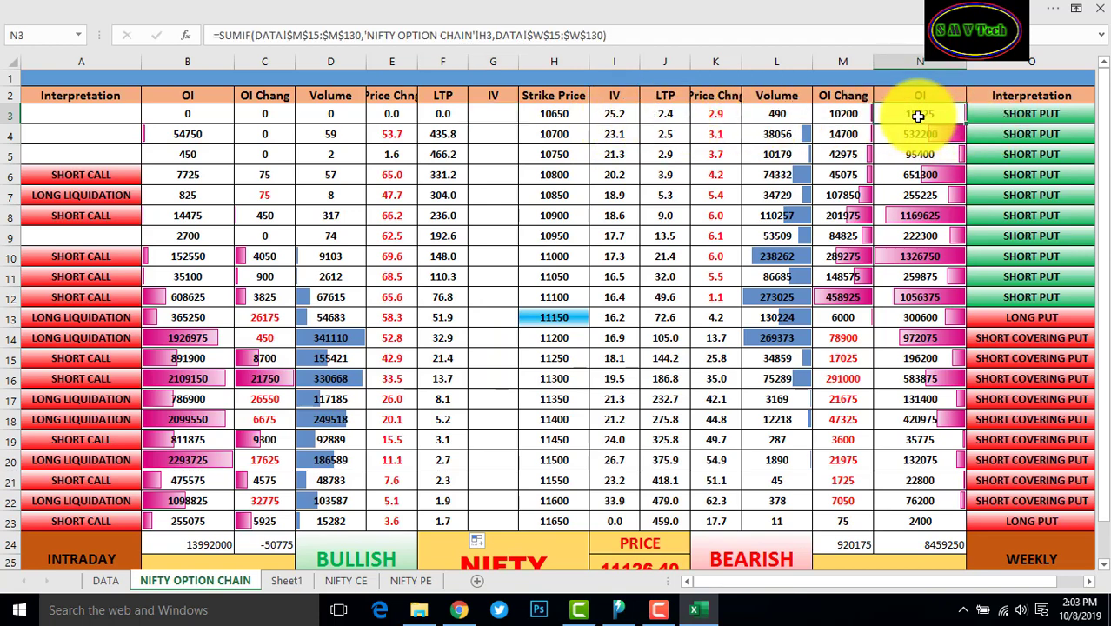
pyautogui.doubleClick(917, 116)
pyautogui.press('Escape')
pyautogui.press('Delete')
pyautogui.write('=')
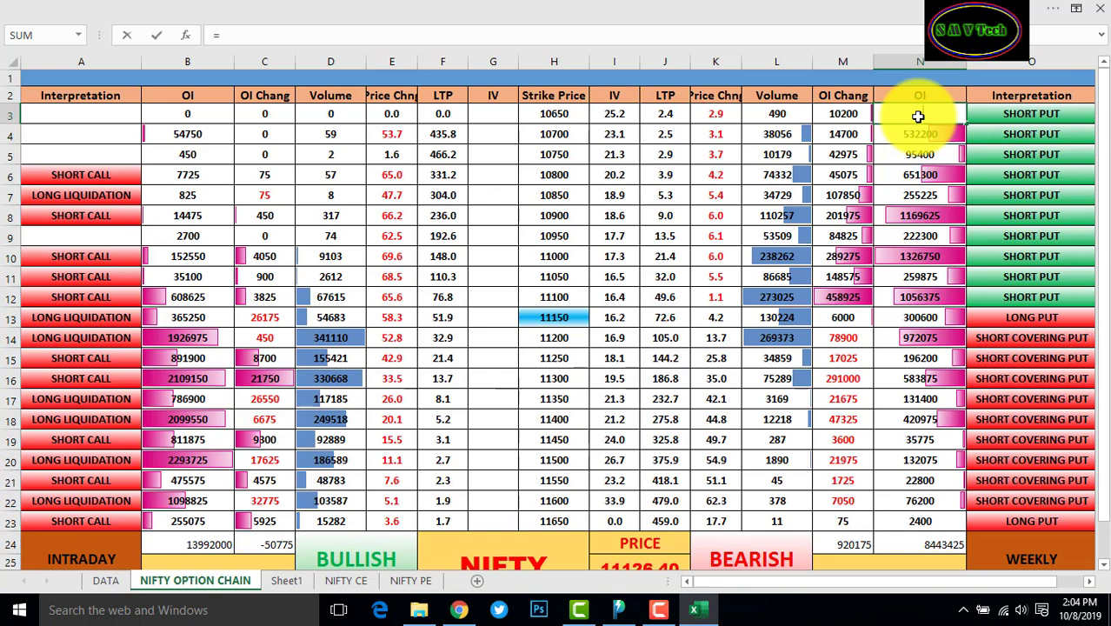
pyautogui.write('SUMI')
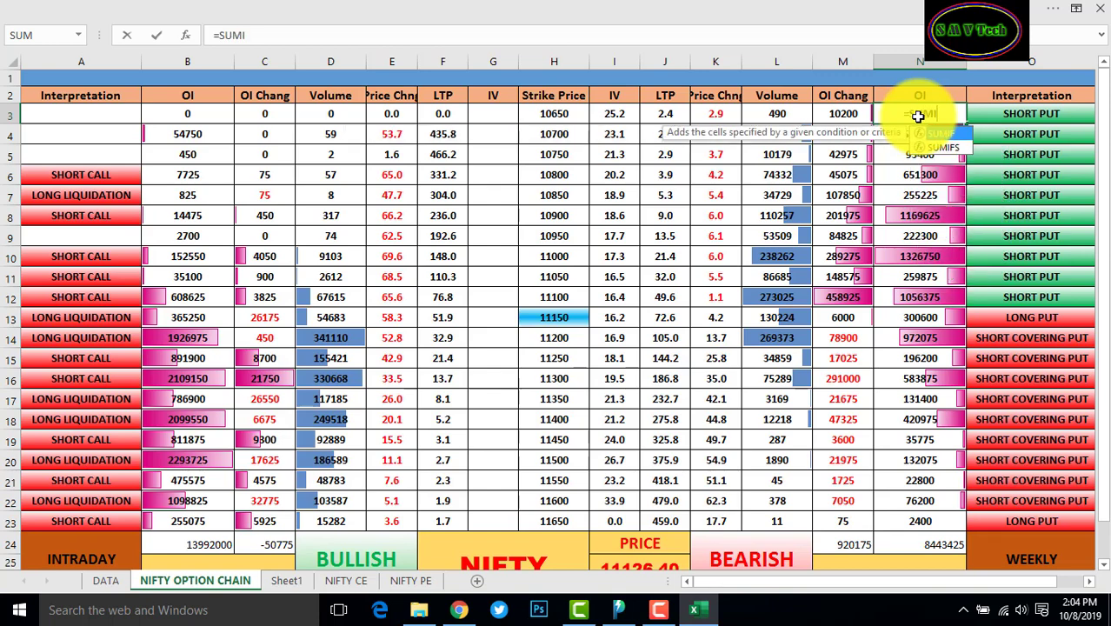
pyautogui.write('F(')
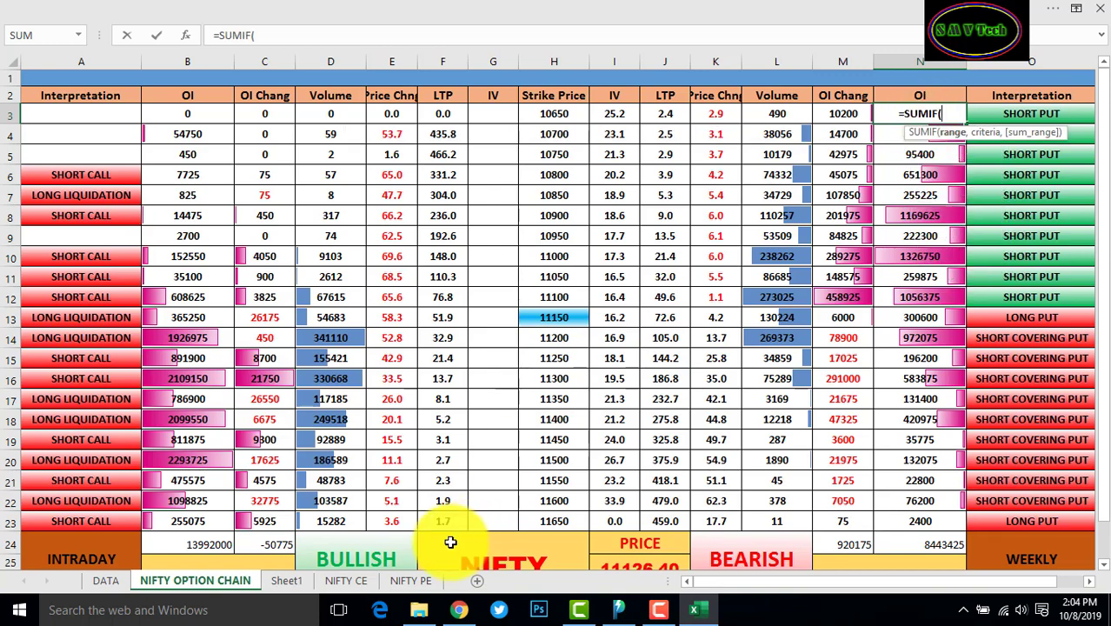
# Build the SUMIF over 'NIFTY PE' strikes N2:N42, with criteria H3 and absolute sum range L2:L42.
pyautogui.click(410, 580)
pyautogui.moveTo(747, 114)
pyautogui.mouseDown()
pyautogui.moveTo(747, 619)
pyautogui.moveTo(731, 524)
pyautogui.mouseUp()
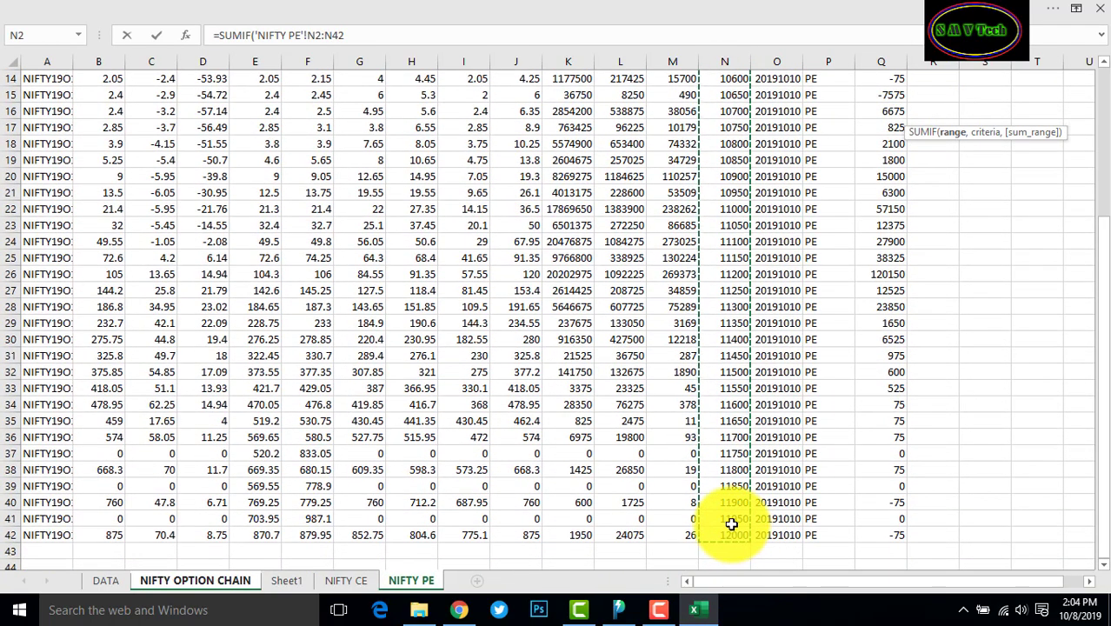
pyautogui.write('(')
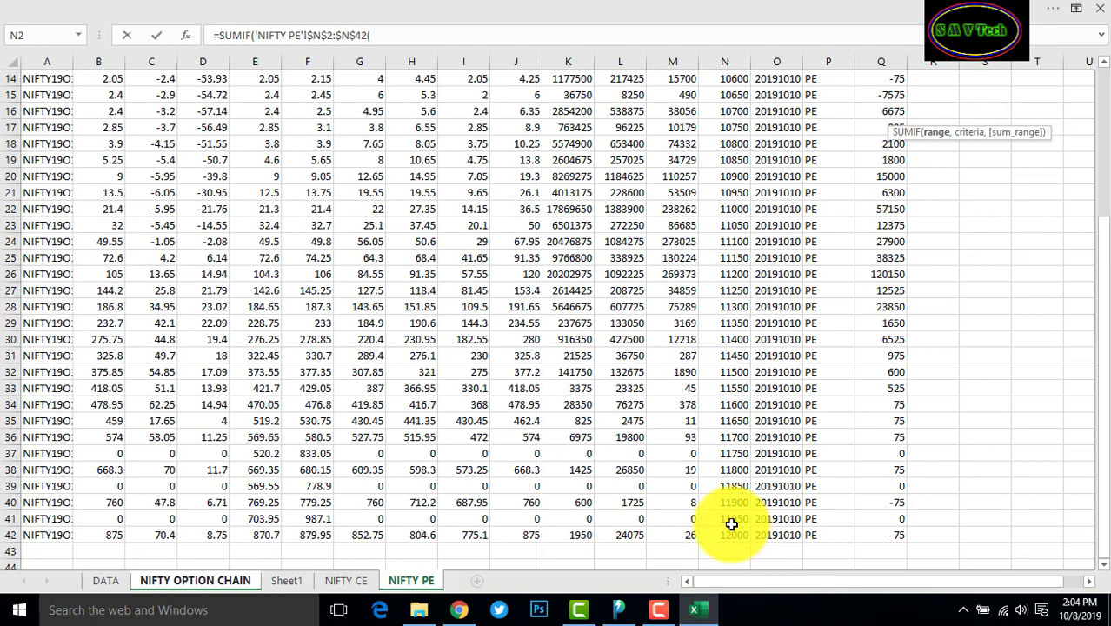
pyautogui.click(240, 582)
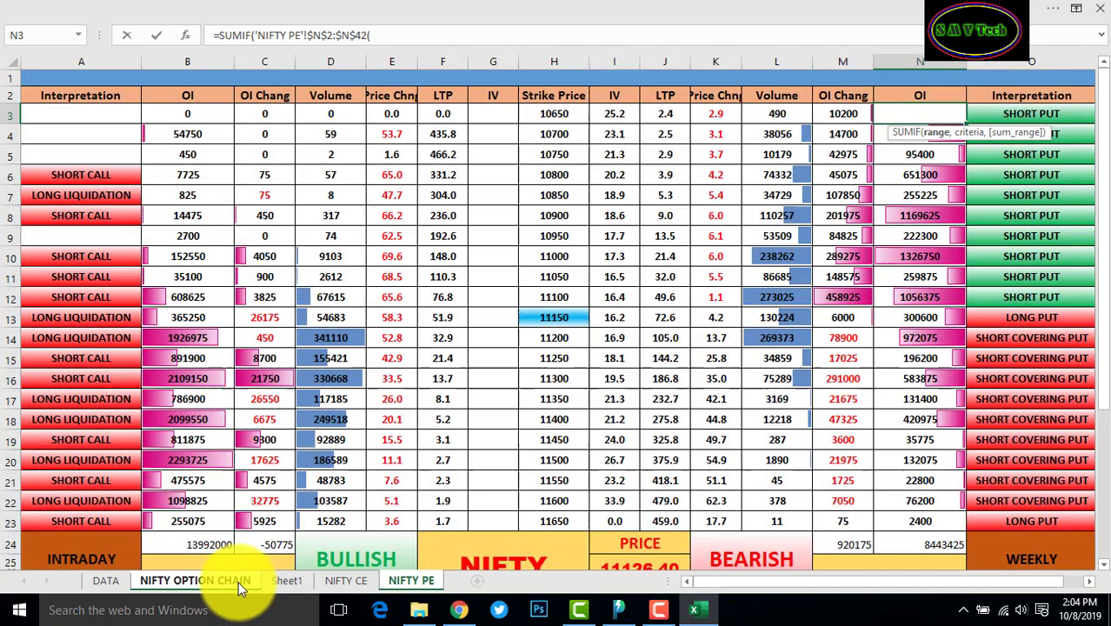
pyautogui.click(557, 113)
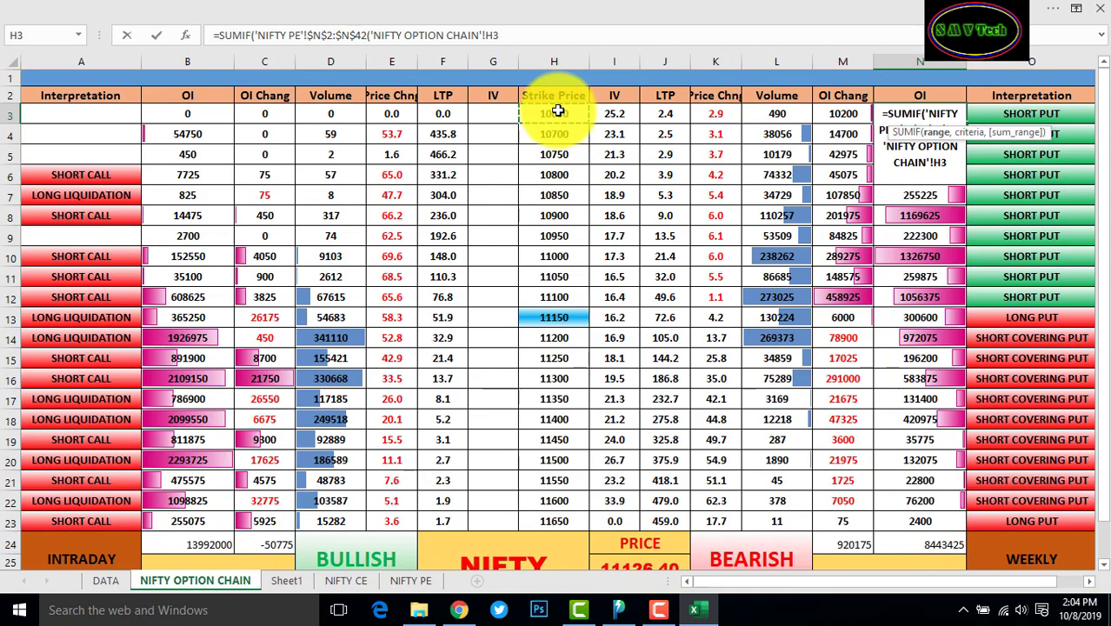
pyautogui.write(',')
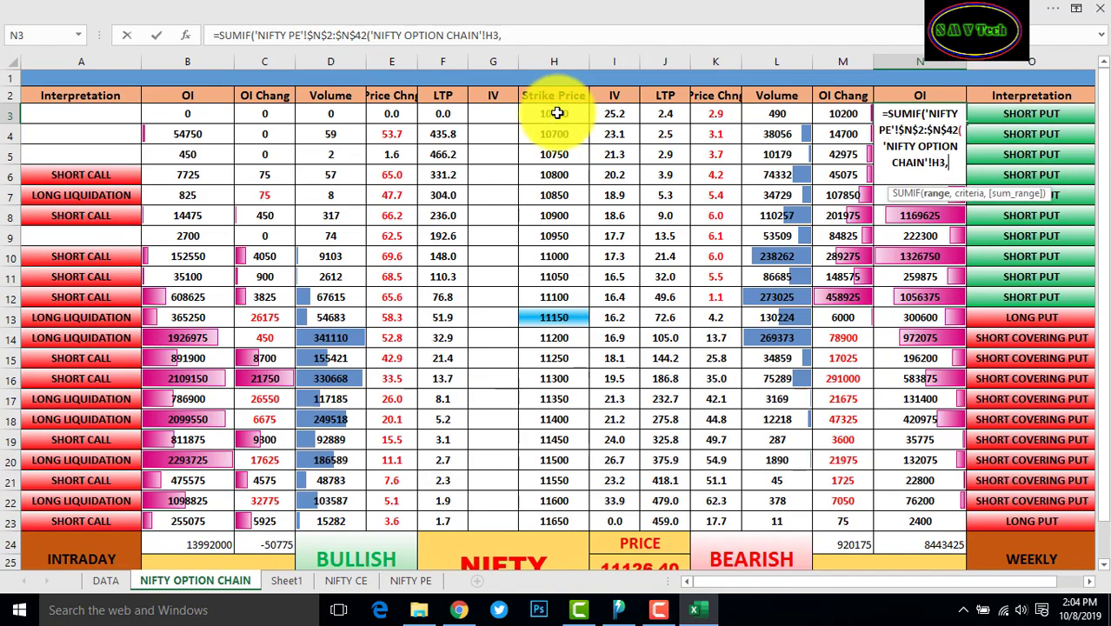
pyautogui.click(411, 580)
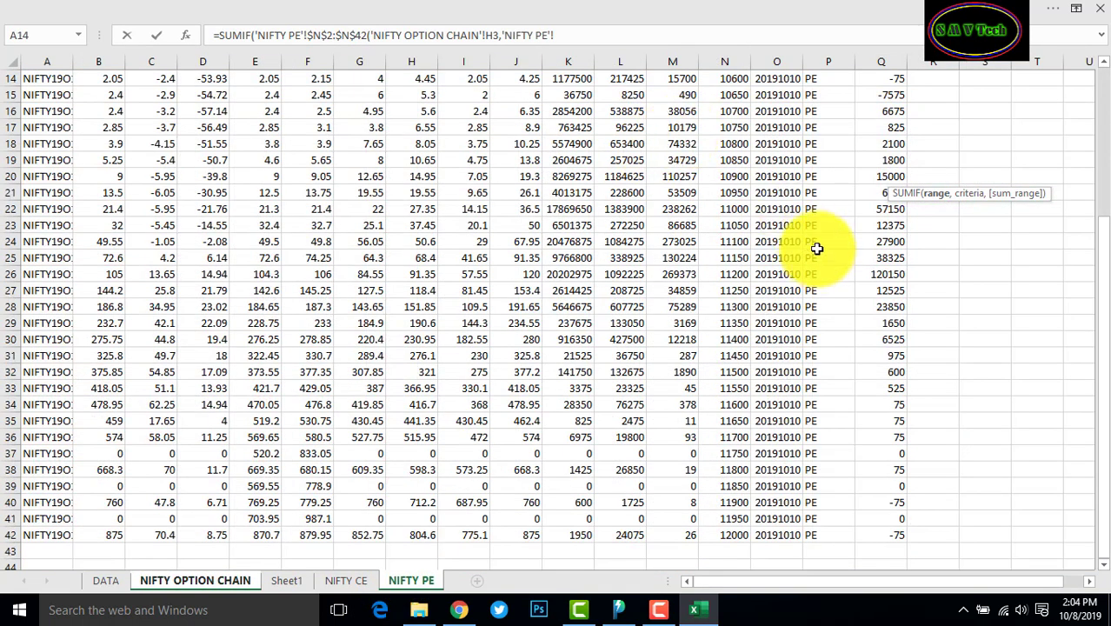
pyautogui.scroll(5, 817, 249)
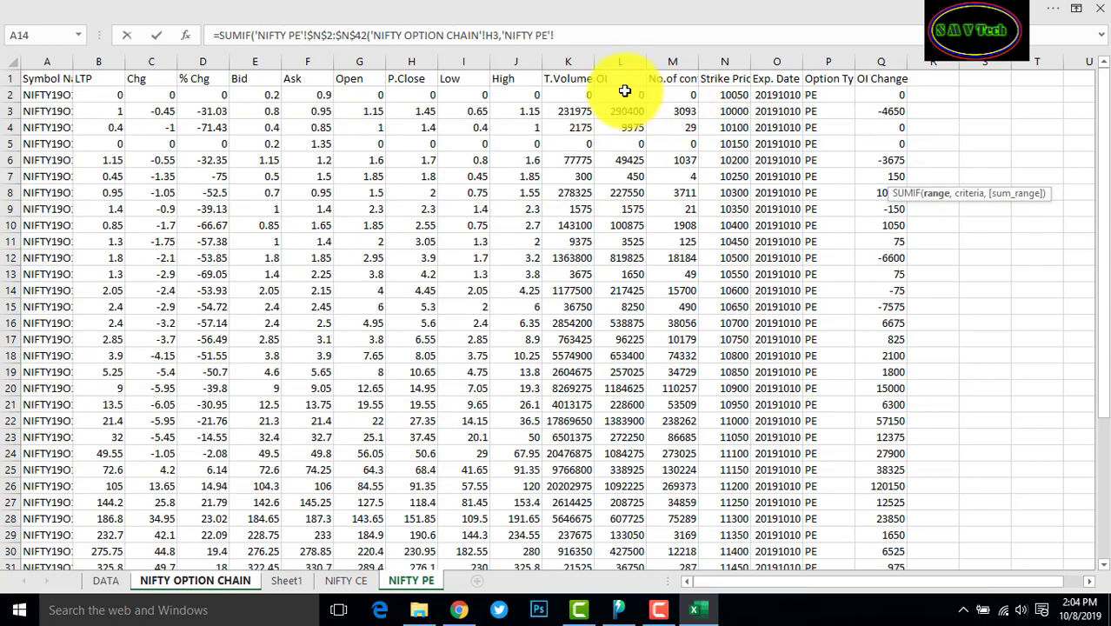
pyautogui.moveTo(624, 90); pyautogui.dragTo(618, 620)
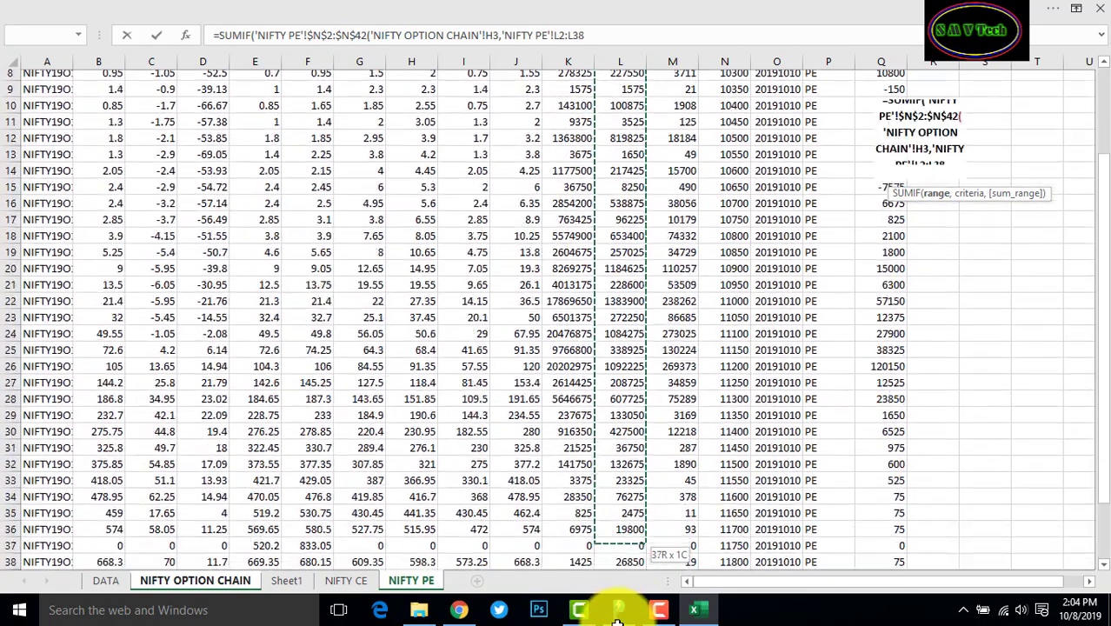
pyautogui.moveTo(617, 620); pyautogui.dragTo(619, 538)
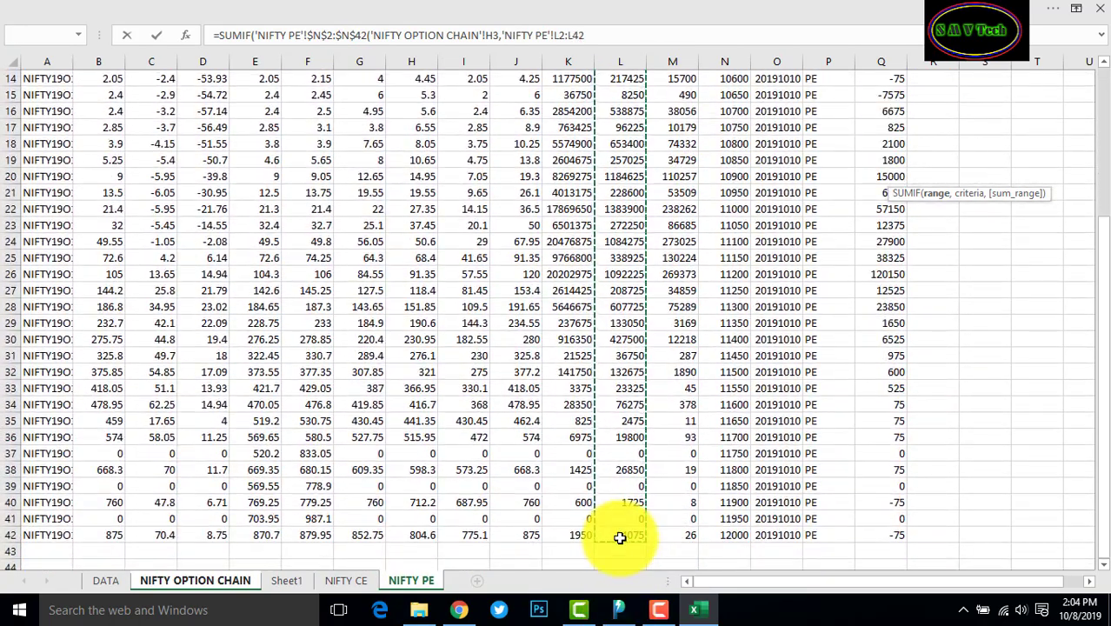
pyautogui.press('F4')
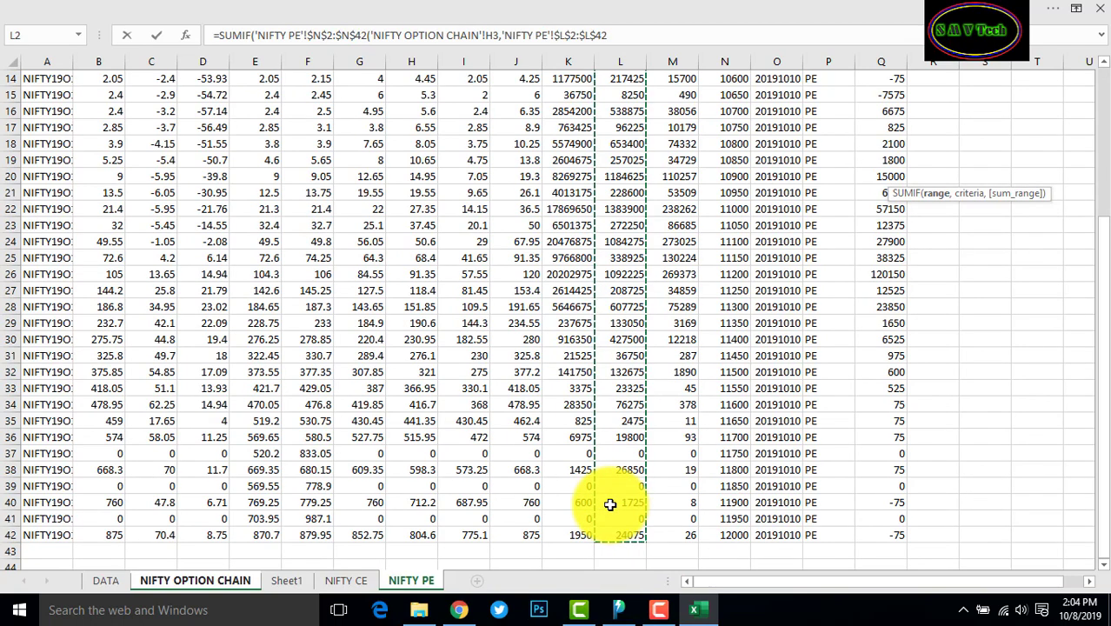
pyautogui.press('Return')
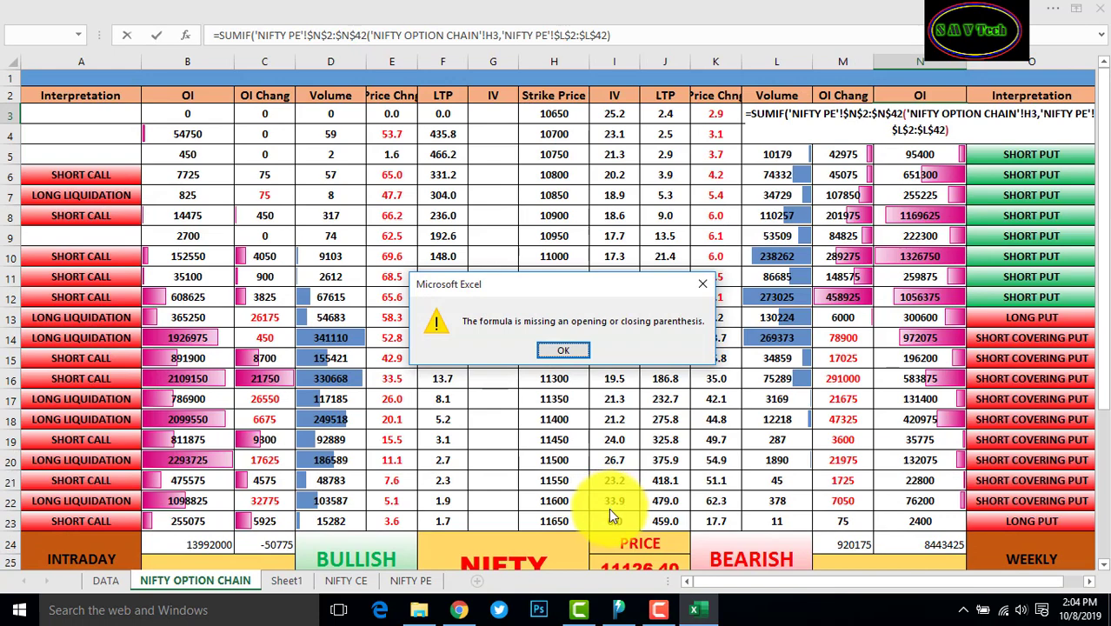
# Dismiss the parenthesis error and replace the stray '(' after $N$42 with a comma in N3.
pyautogui.click(551, 349)
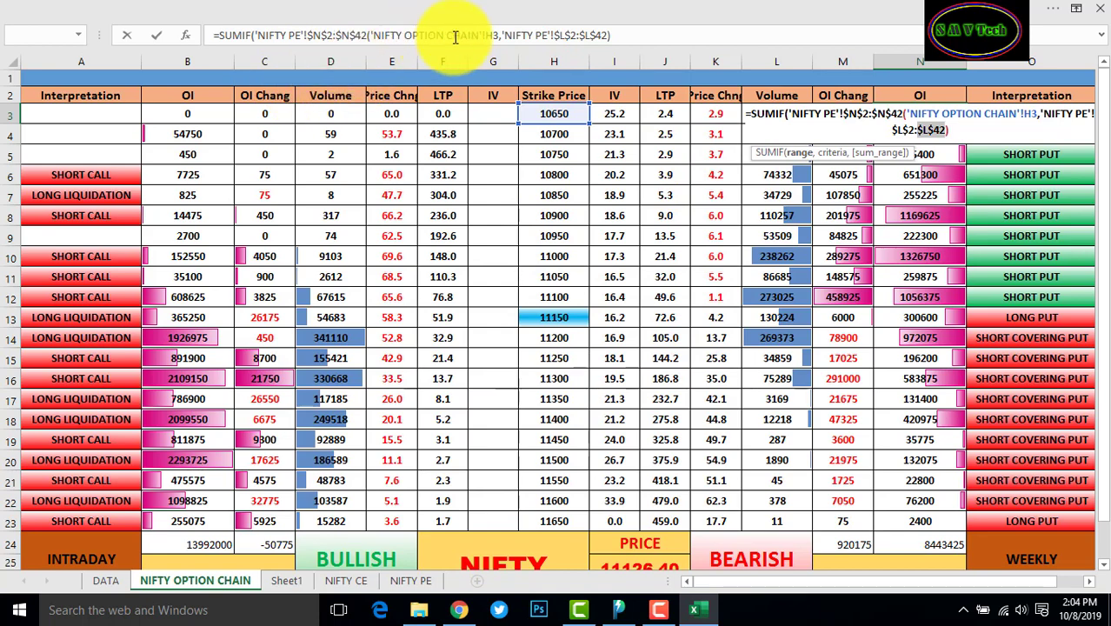
pyautogui.click(619, 31)
pyautogui.press('Return')
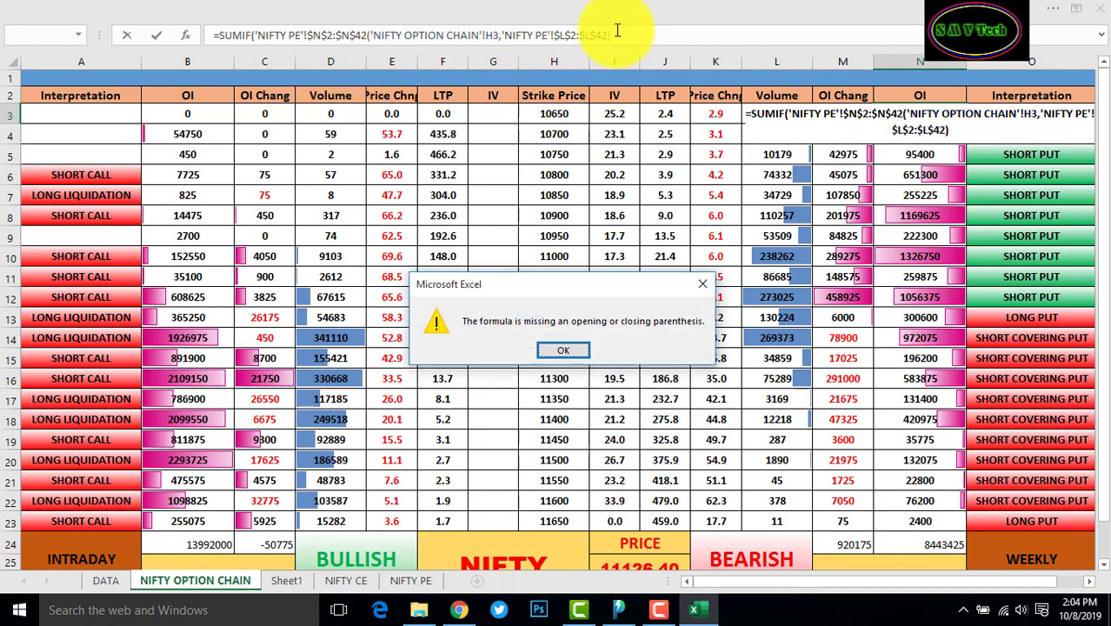
pyautogui.press('Return')
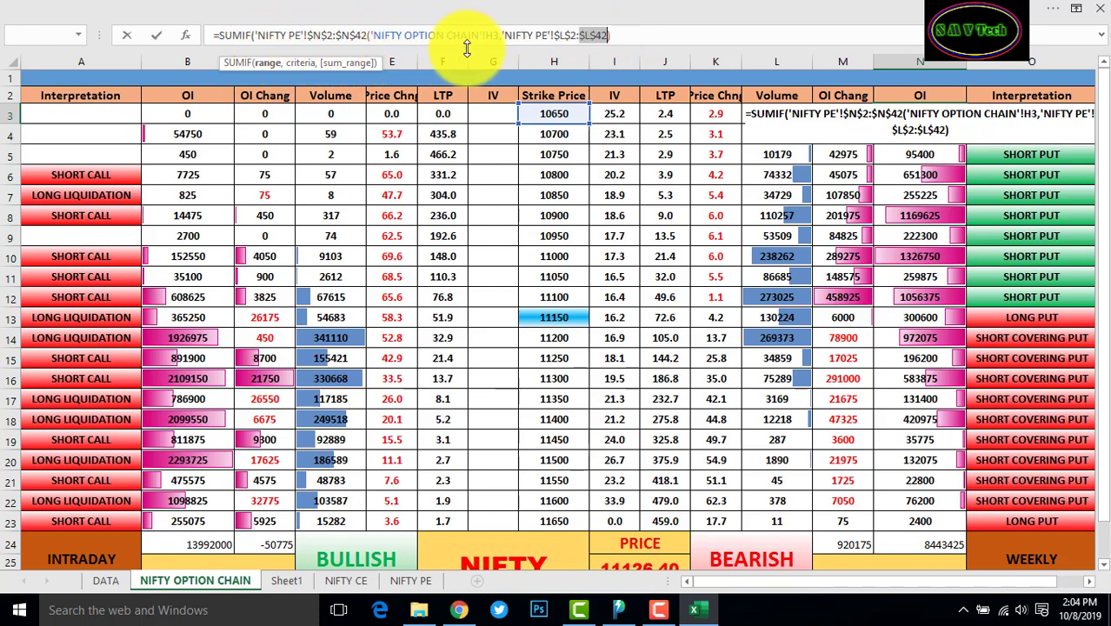
pyautogui.click(373, 35)
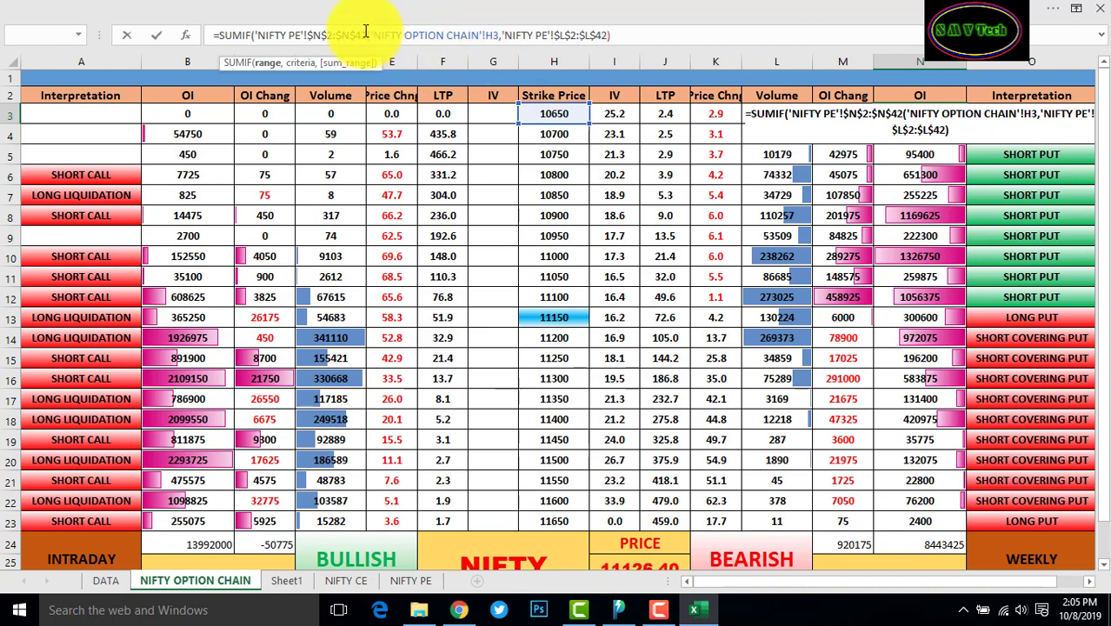
pyautogui.click(371, 36)
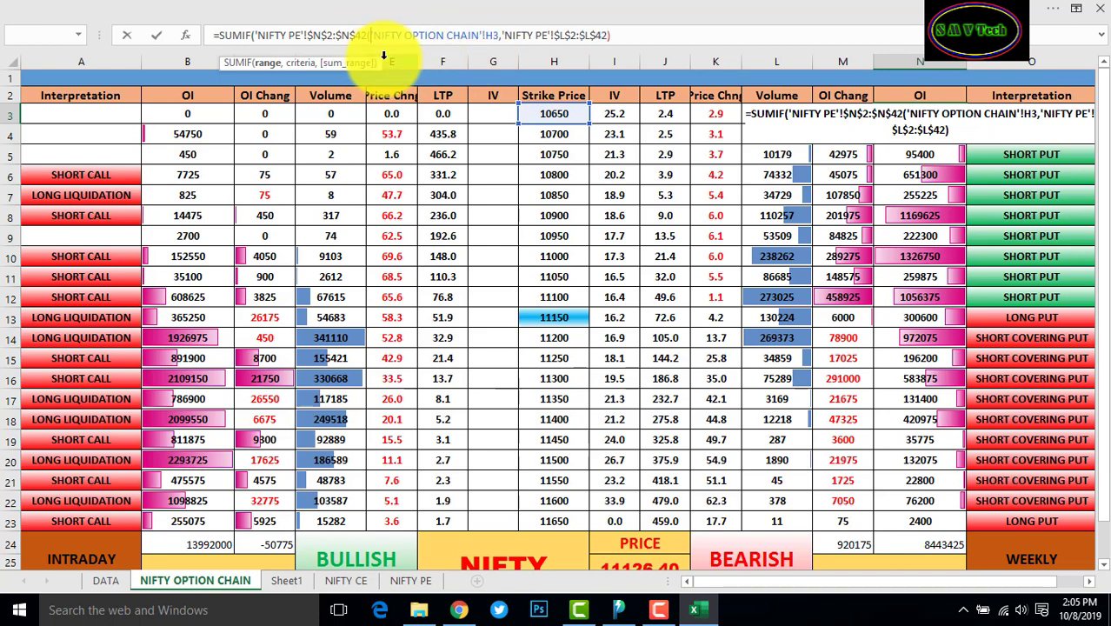
pyautogui.write(',')
pyautogui.press('Return')
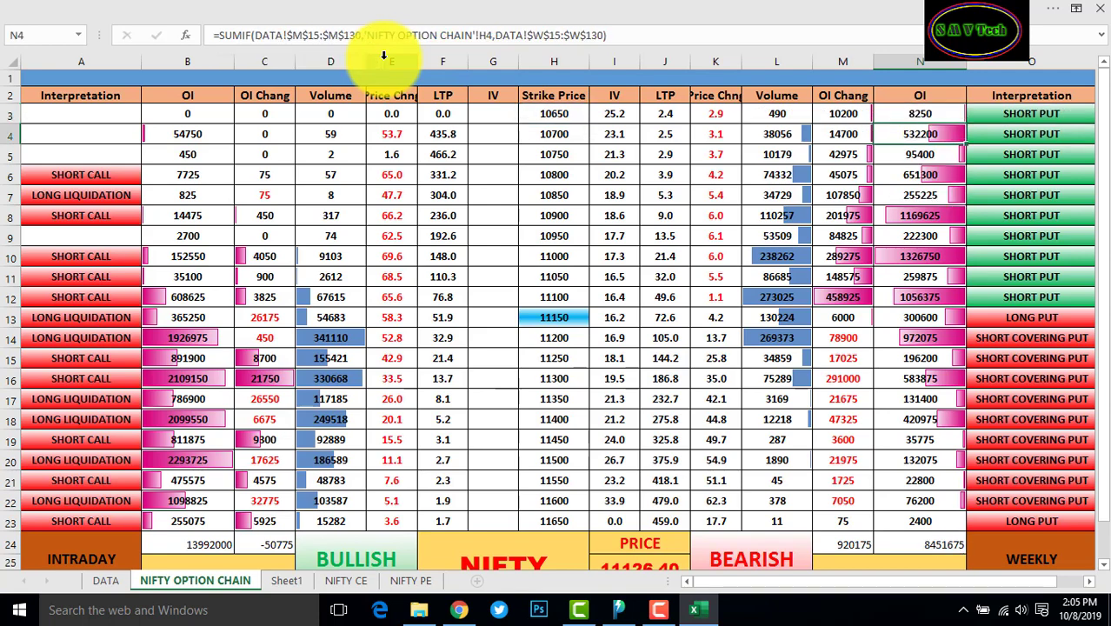
# Fill N3's SUMIF down to N23 and compare the M3 and C3 formulas.
pyautogui.click(908, 113)
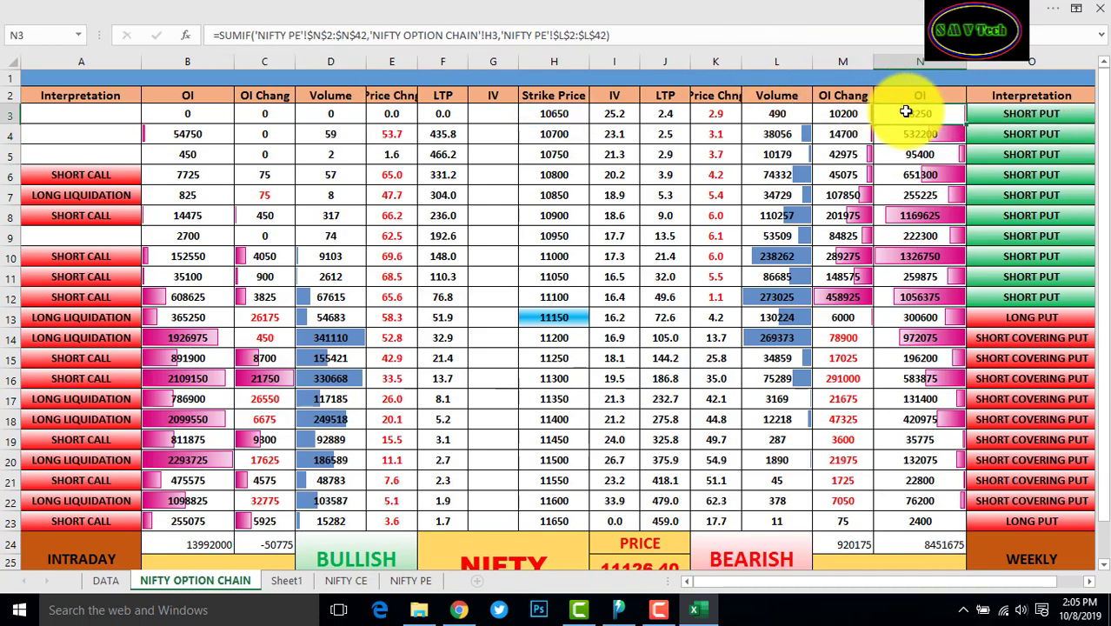
pyautogui.moveTo(962, 122); pyautogui.dragTo(959, 521)
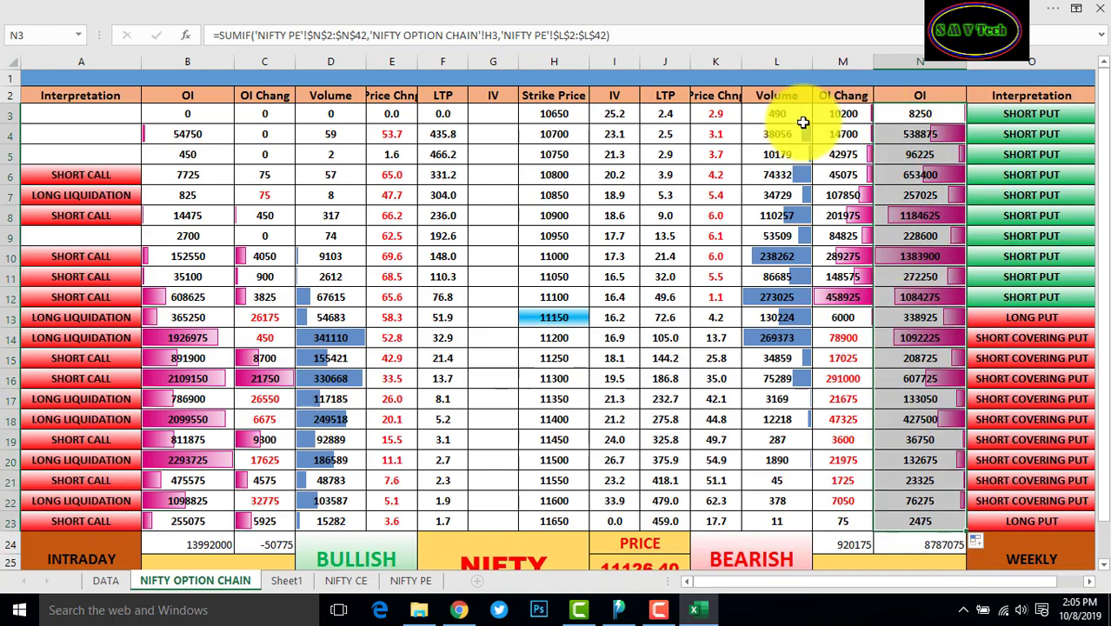
pyautogui.click(848, 112)
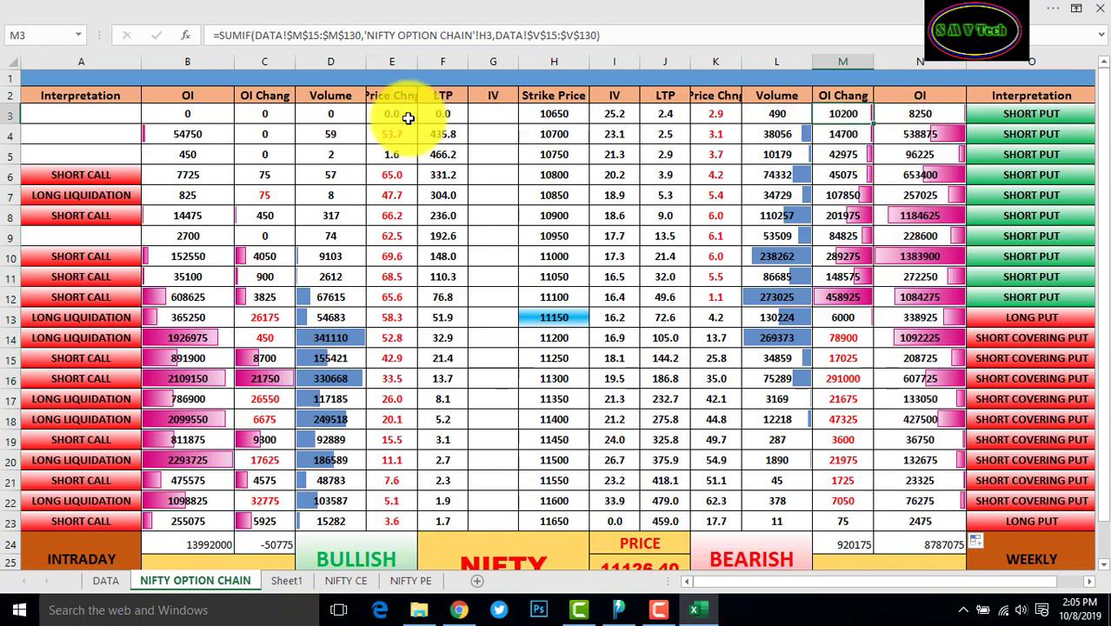
pyautogui.click(261, 112)
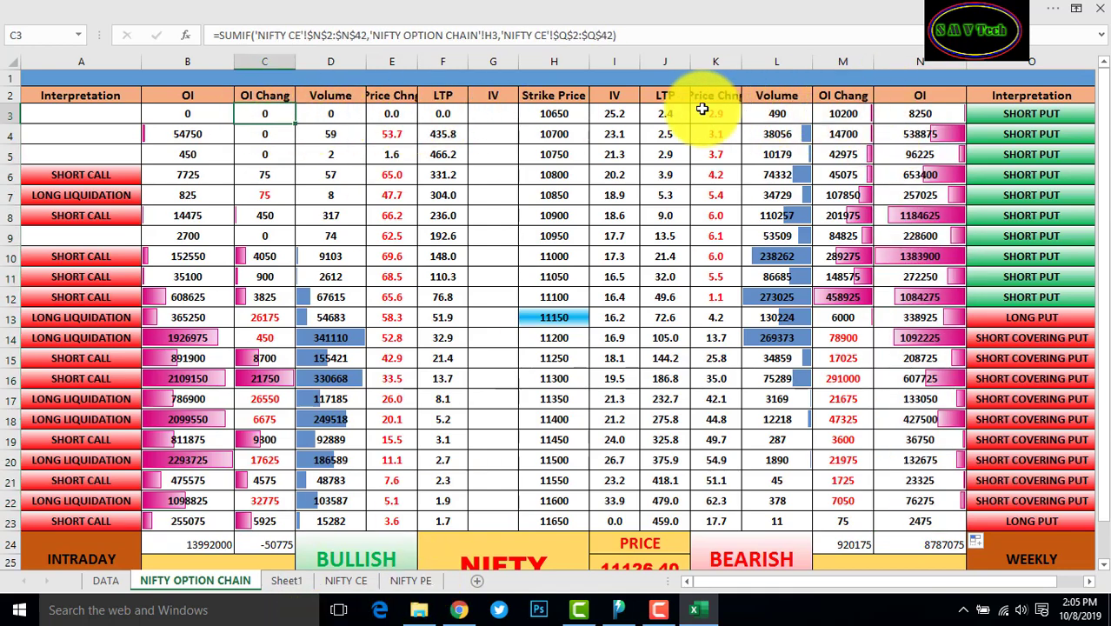
# Review the NIFTY PE sheet, then copy N3's formula from NIFTY OPTION CHAIN.
pyautogui.click(411, 581)
pyautogui.scroll(4, 904, 130)
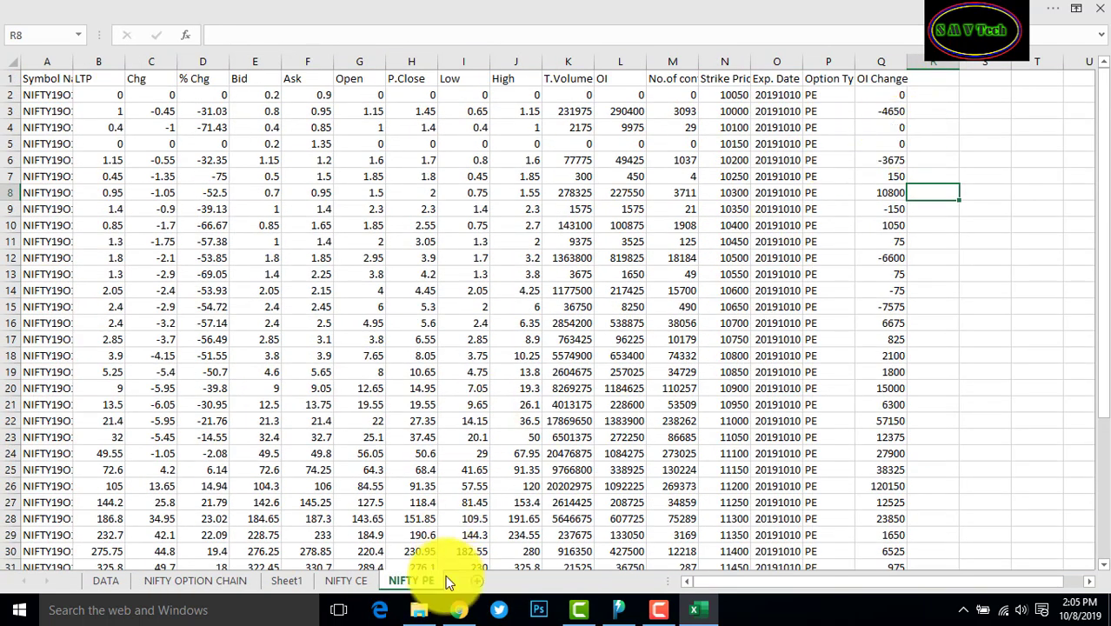
pyautogui.click(168, 580)
pyautogui.click(921, 111)
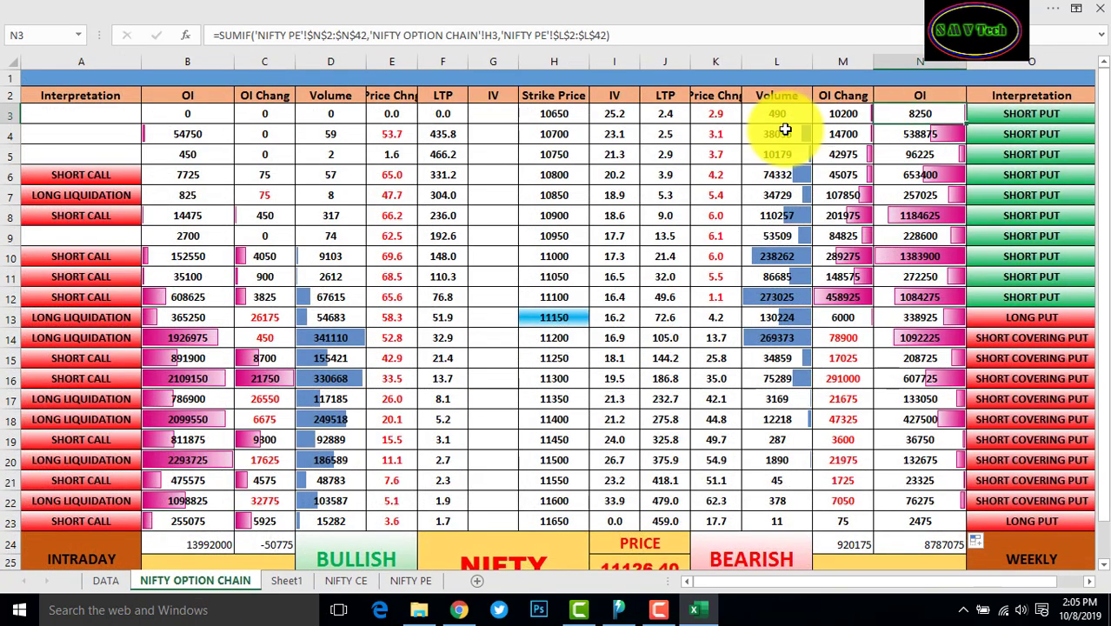
pyautogui.hotkey('ctrl', 'c')
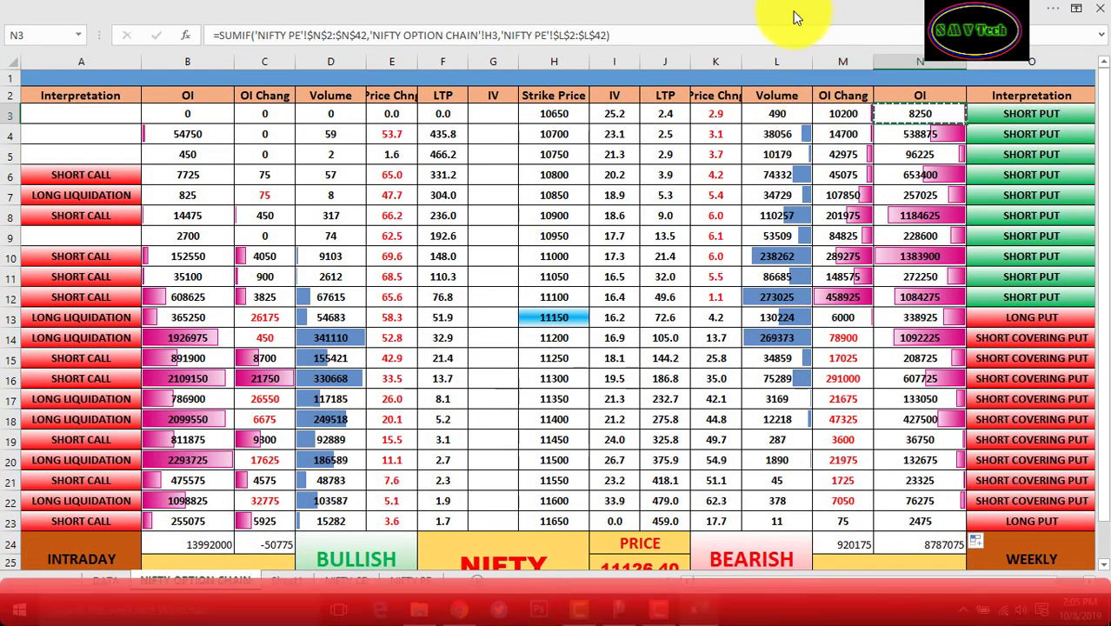
# Paste the NIFTY PE SUMIF formula into put OI Chang cell M3 and fill it down to M23.
pyautogui.click(279, 36)
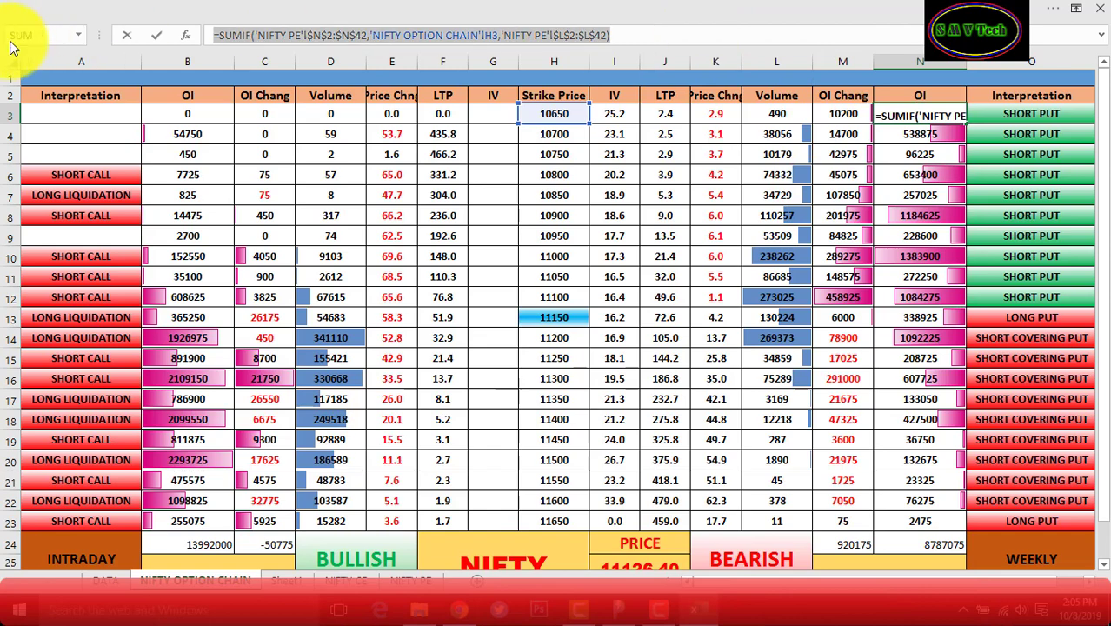
pyautogui.press('Escape')
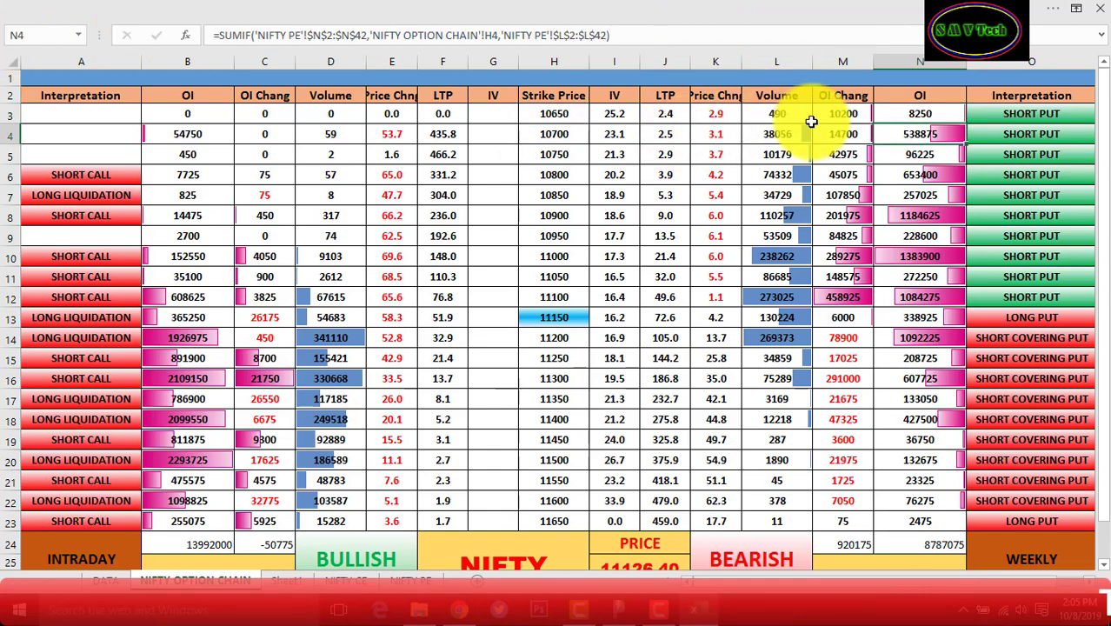
pyautogui.click(839, 113)
pyautogui.click(621, 40)
pyautogui.hotkey('ctrl', 'a')
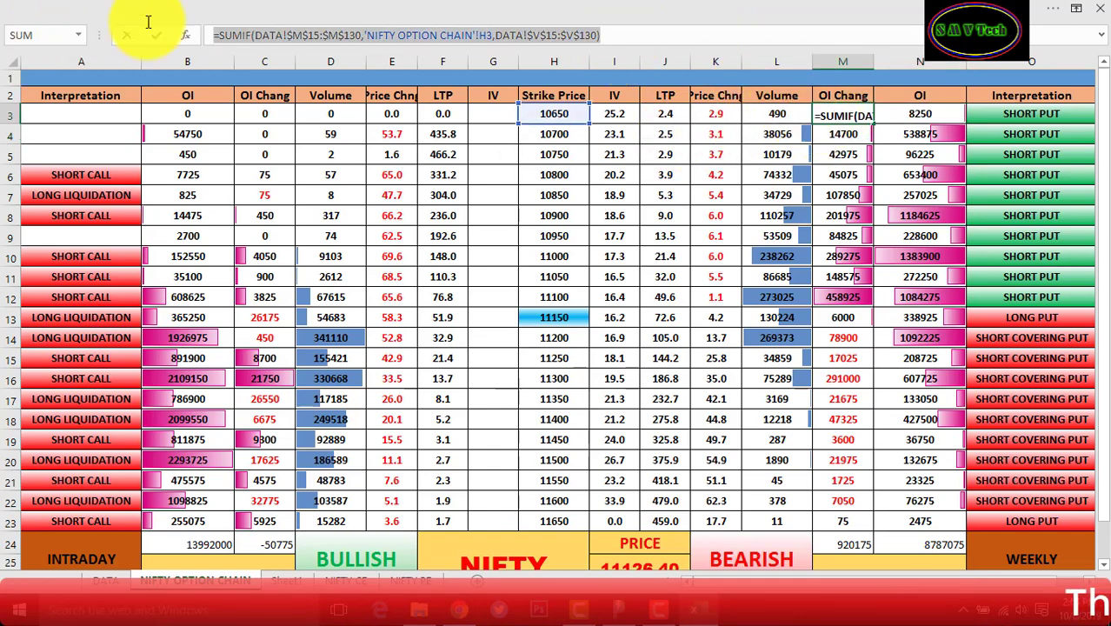
pyautogui.hotkey('ctrl', 'v')
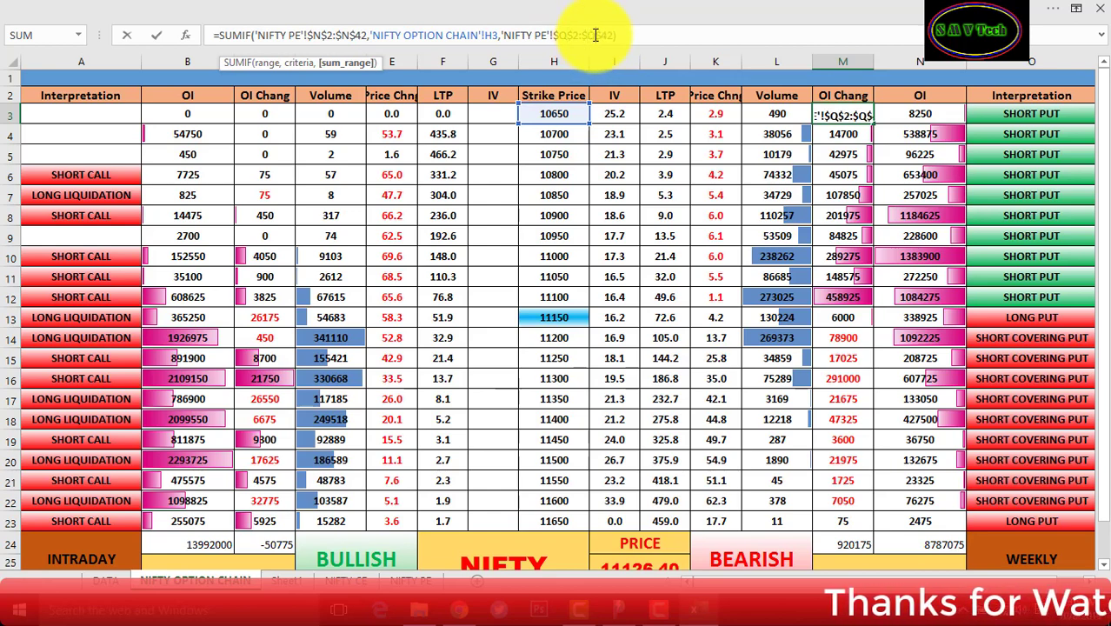
pyautogui.press('Return')
pyautogui.click(852, 117)
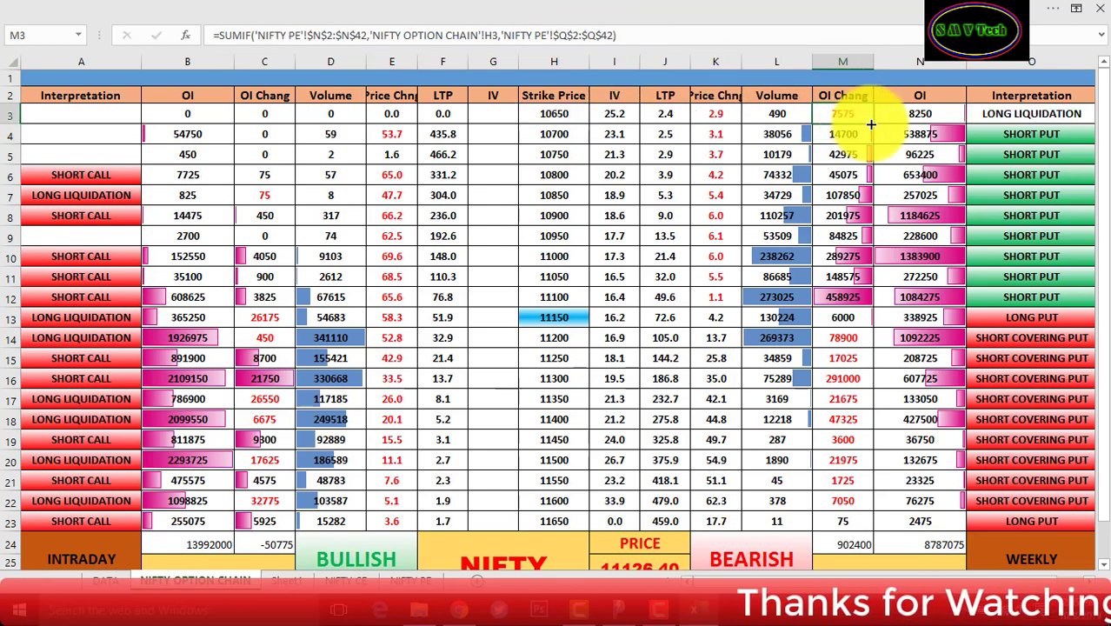
pyautogui.moveTo(873, 122)
pyautogui.mouseDown()
pyautogui.moveTo(869, 520)
pyautogui.moveTo(855, 521)
pyautogui.mouseUp()
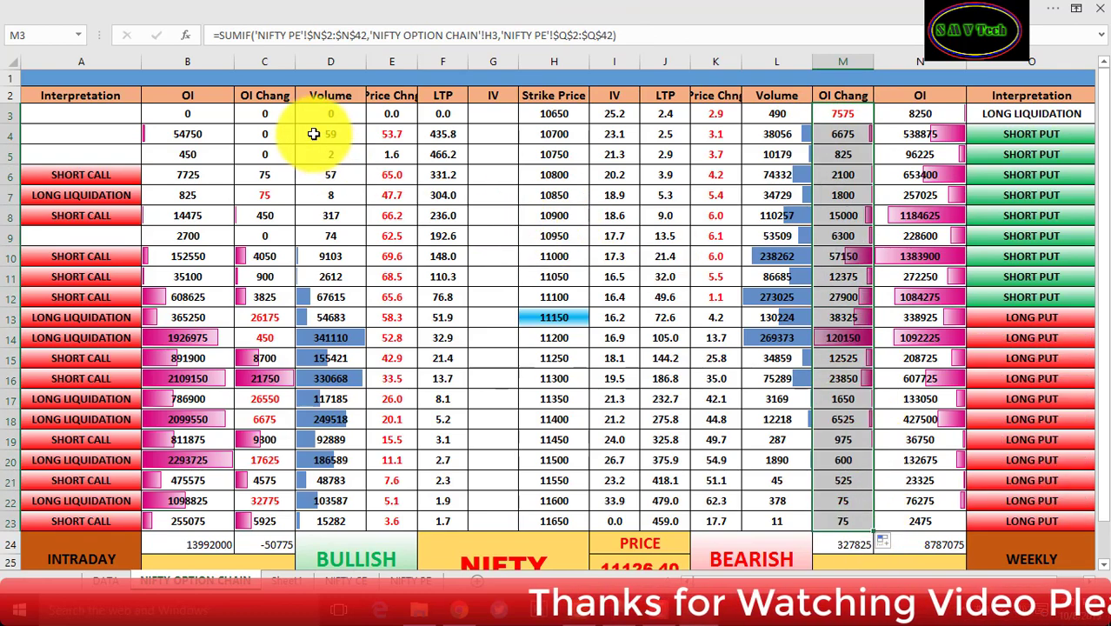
# Paste the SUMIF into put Volume cell L3, summing 'NIFTY PE' column M, and fill to L23.
pyautogui.click(330, 113)
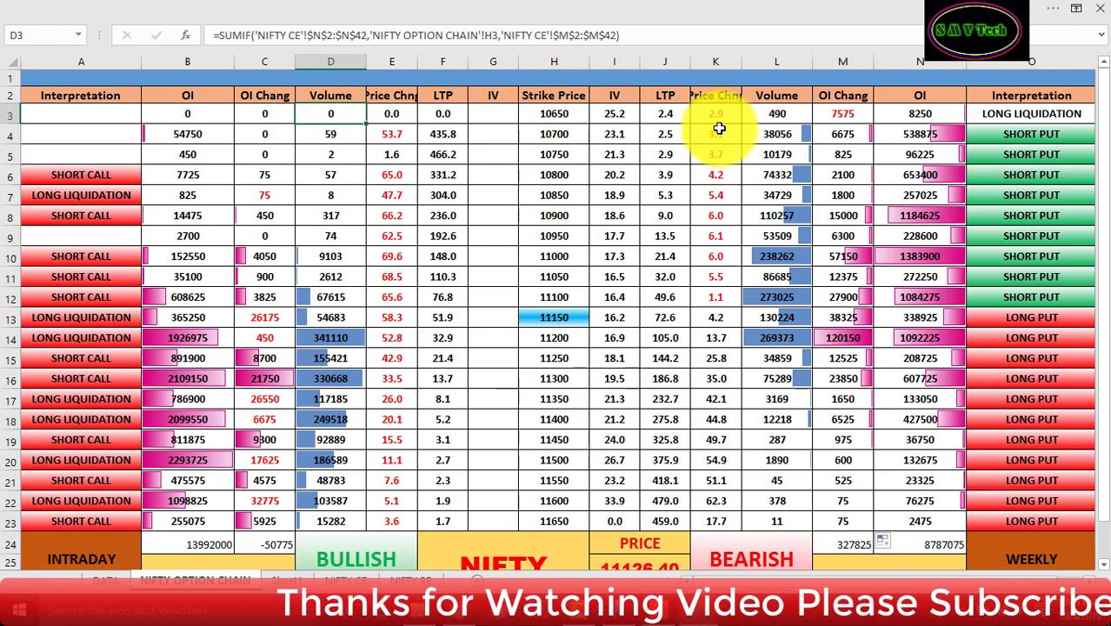
pyautogui.click(776, 114)
pyautogui.click(598, 35)
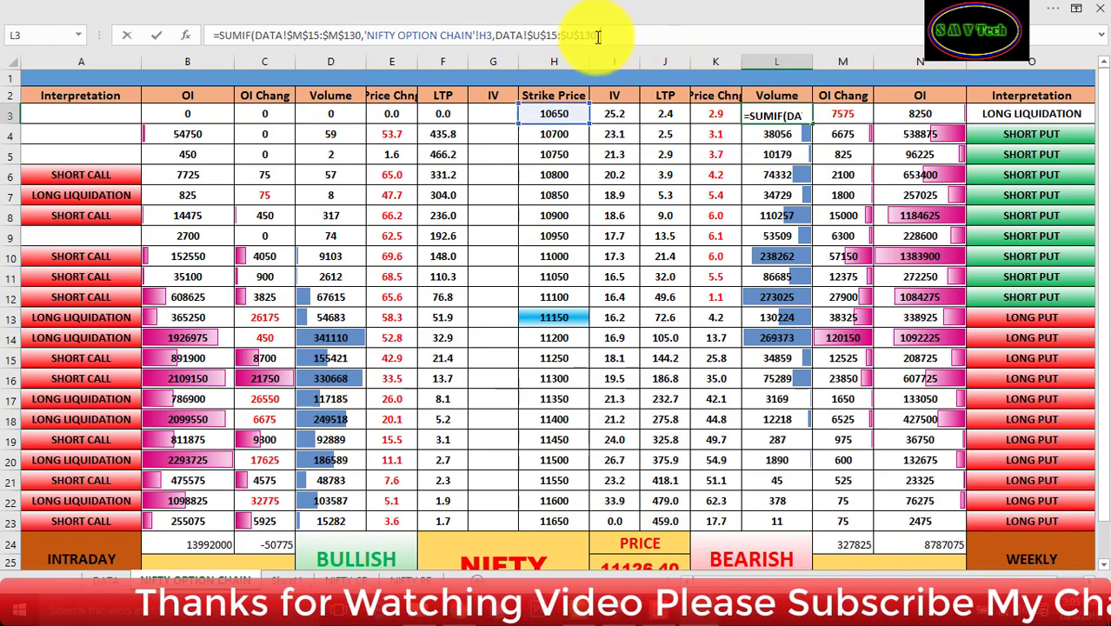
pyautogui.hotkey('ctrl', 'a')
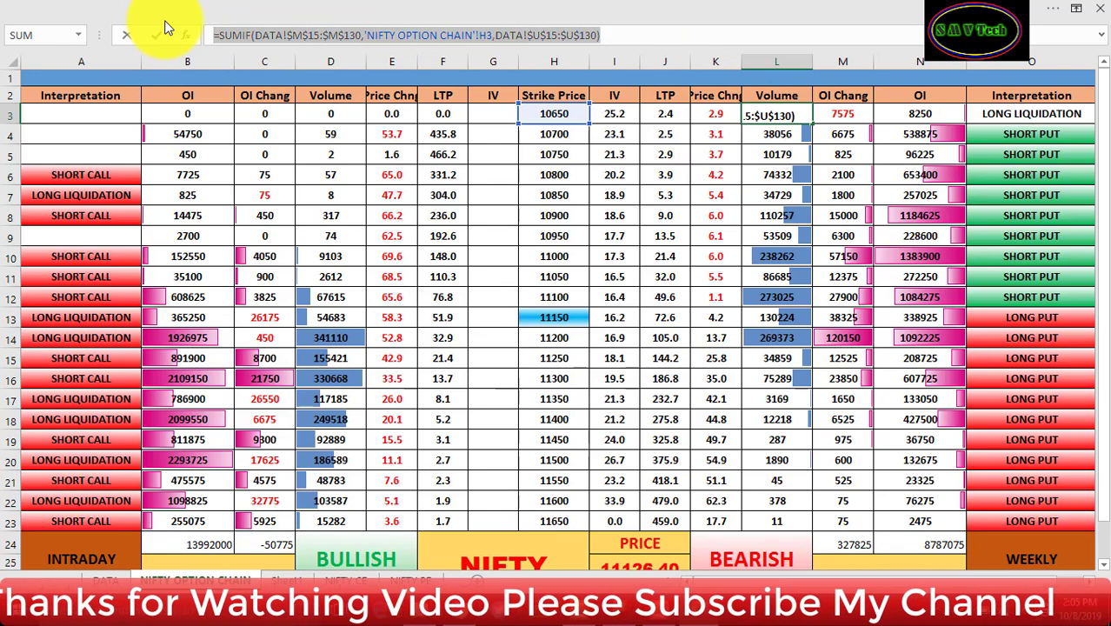
pyautogui.hotkey('ctrl', 'v')
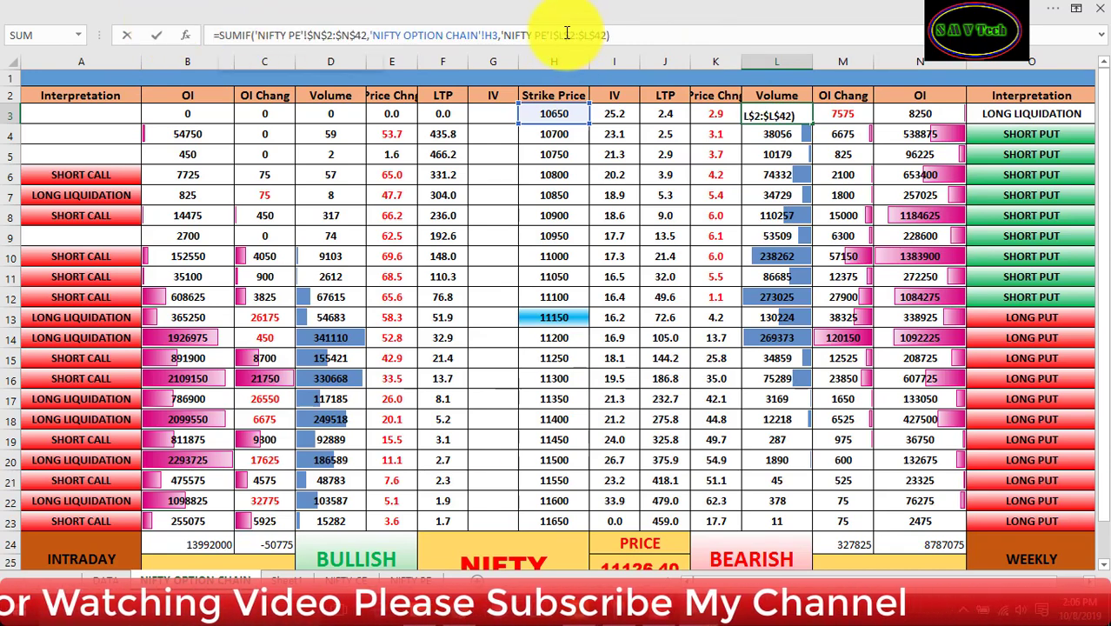
pyautogui.click(567, 35)
pyautogui.write('M')
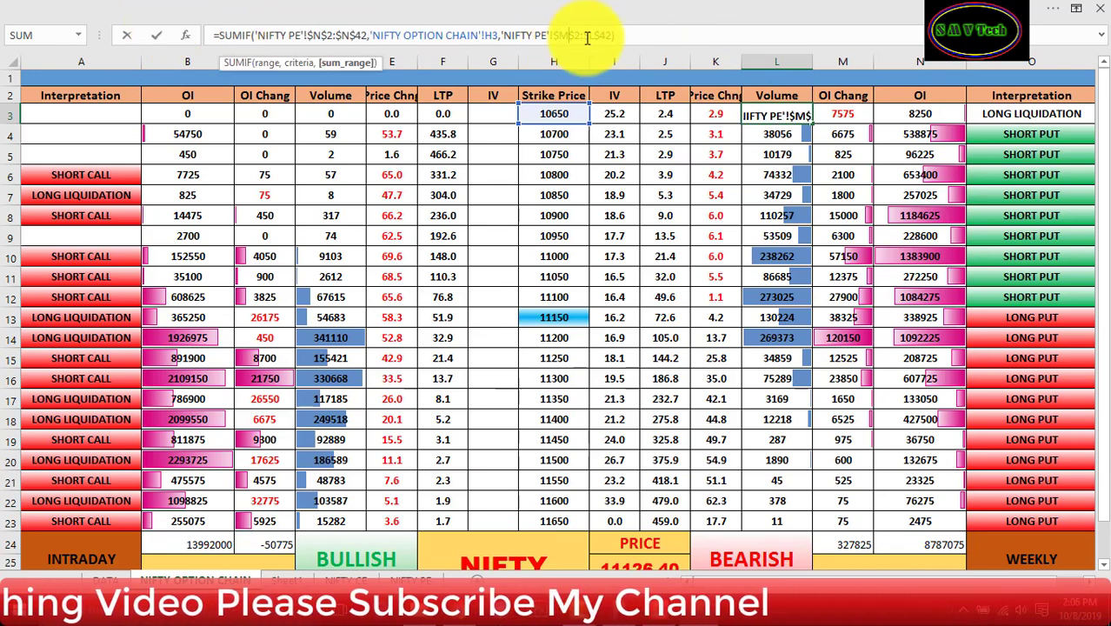
pyautogui.click(596, 36)
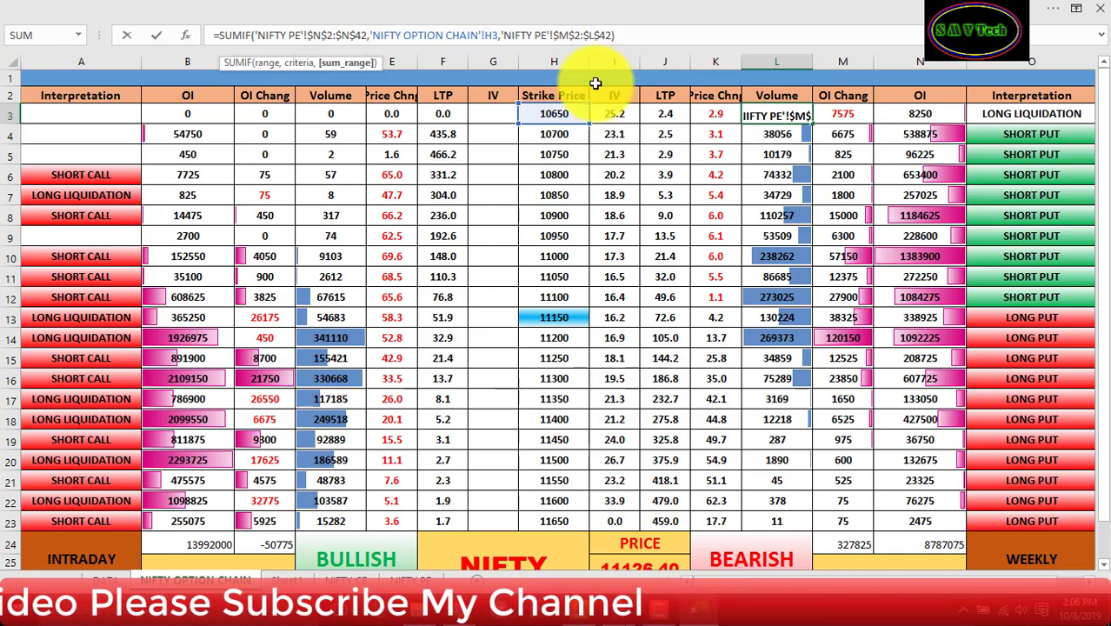
pyautogui.write('M')
pyautogui.press('Return')
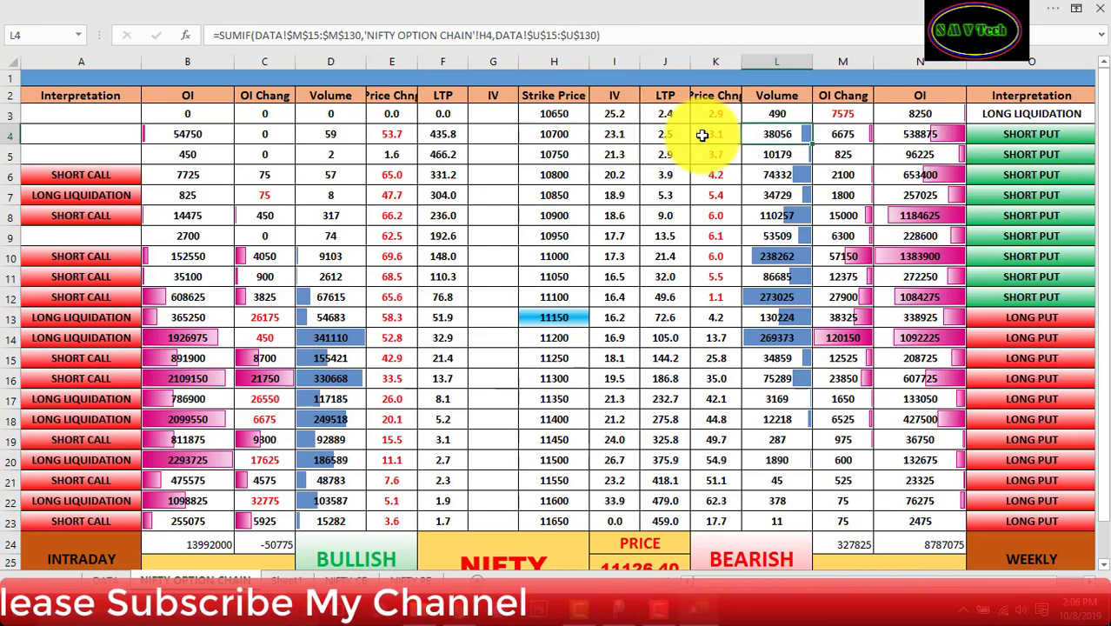
pyautogui.press('Up')
pyautogui.moveTo(811, 126); pyautogui.dragTo(810, 522)
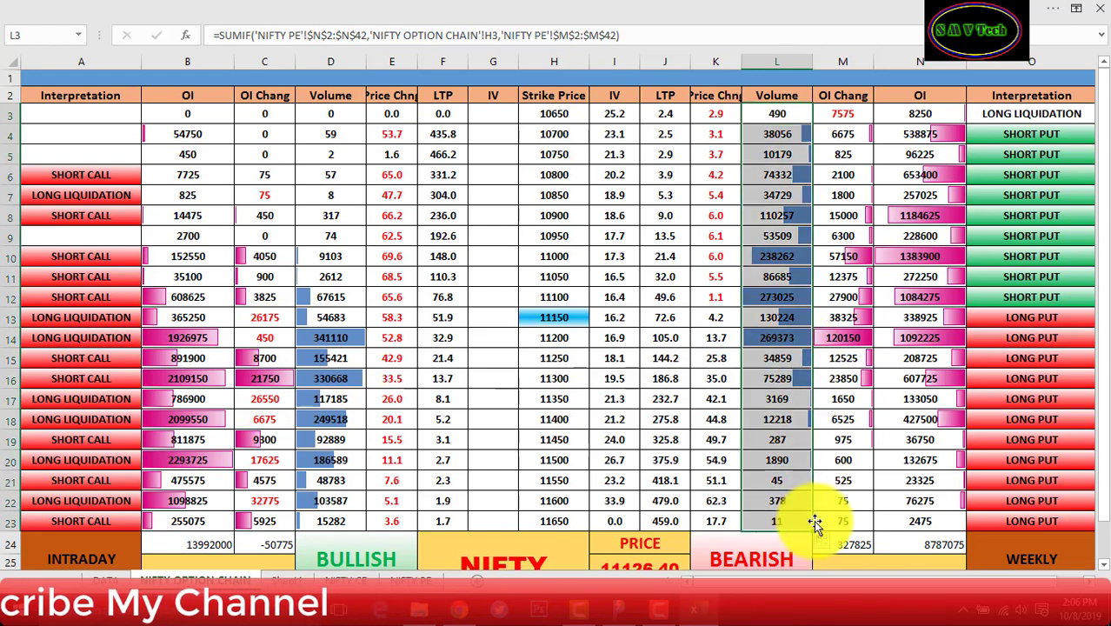
# Set put Price Chng K3 to the SUMIF over 'NIFTY PE' column C and fill to K23.
pyautogui.click(713, 113)
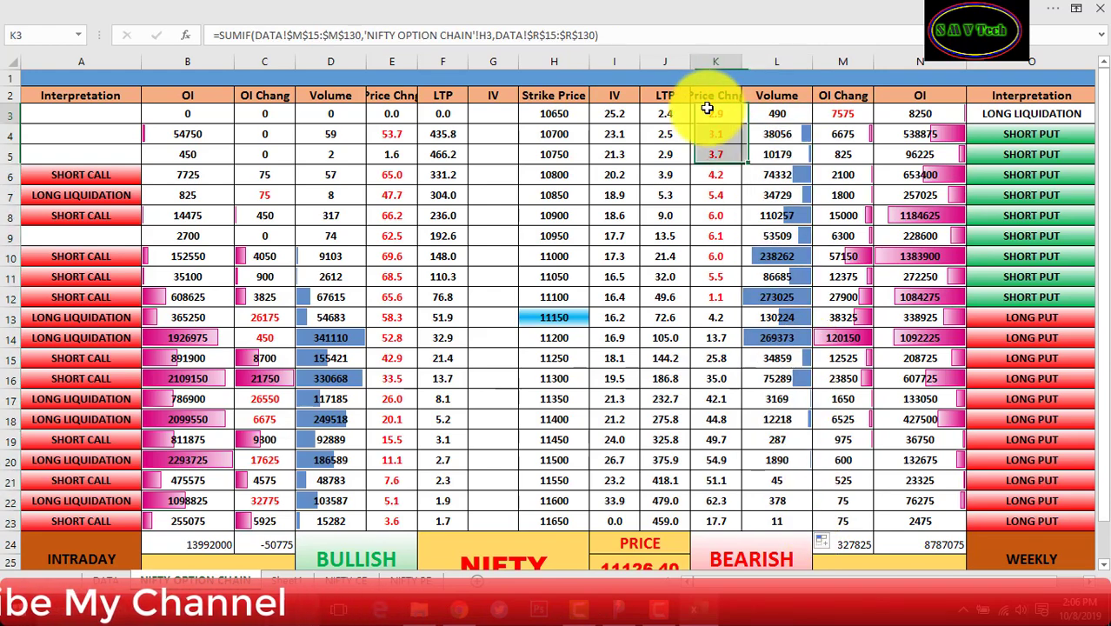
pyautogui.click(397, 117)
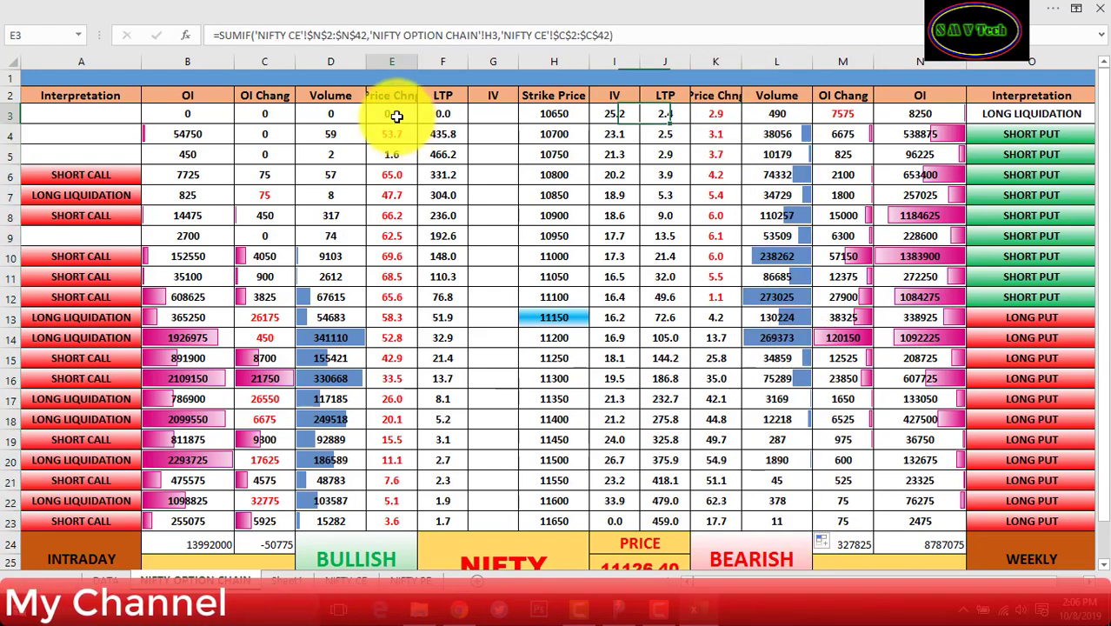
pyautogui.click(717, 114)
pyautogui.click(599, 35)
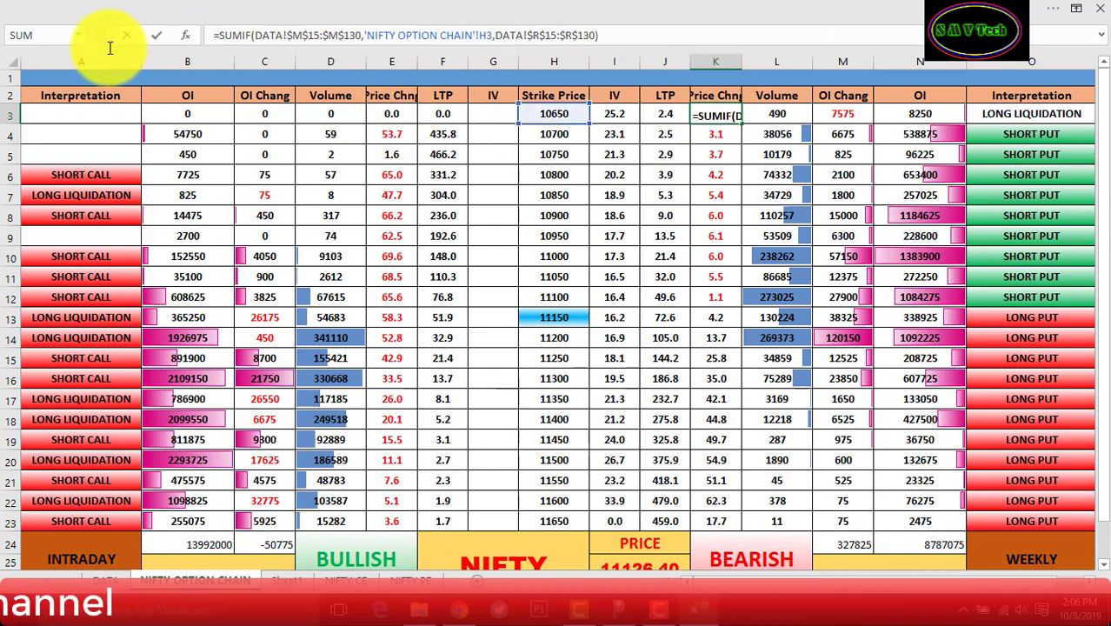
pyautogui.moveTo(598, 35); pyautogui.dragTo(211, 12)
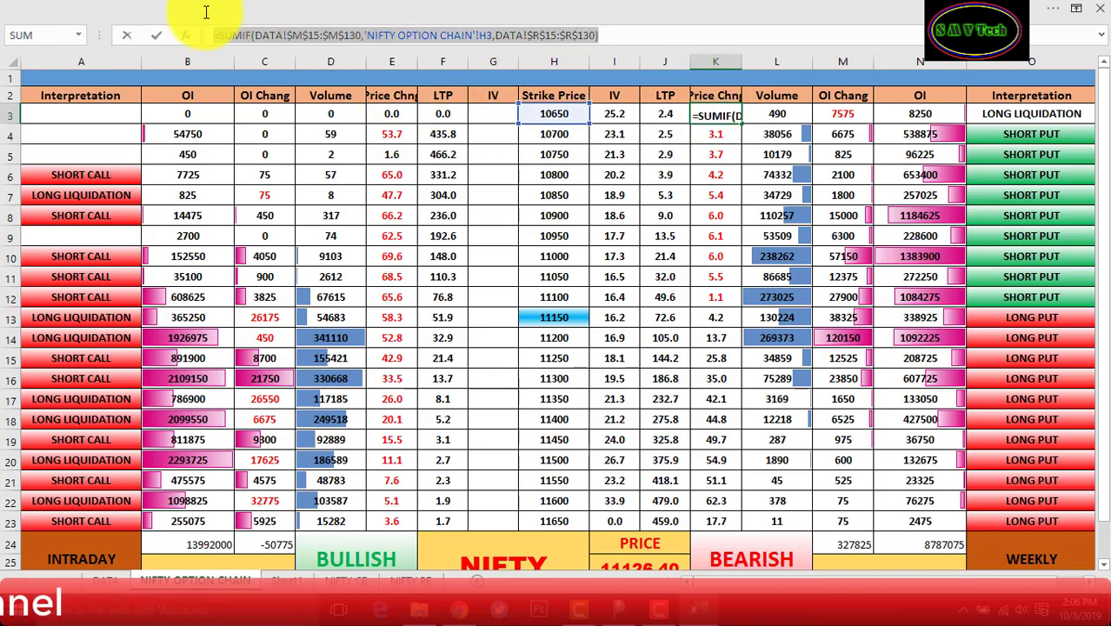
pyautogui.write("=SUMIF('NIFTY PE'!$N$2:$N$42,'NIFTY OPTION CHAIN'!H3,'NIFTY PE'!$L$2:$L$42)")
pyautogui.click(563, 34)
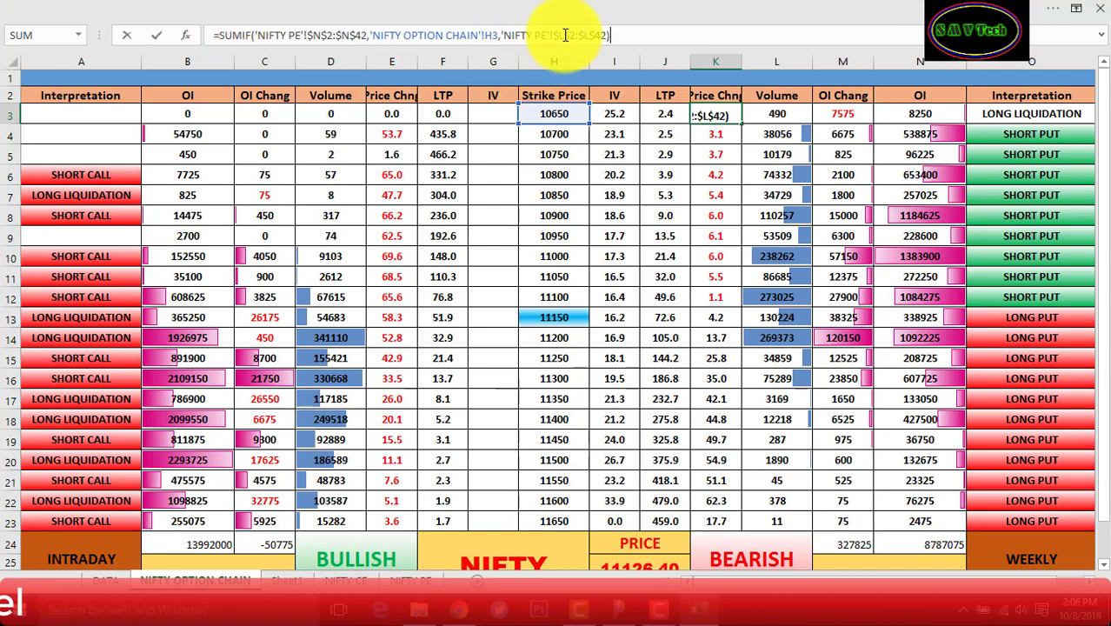
pyautogui.write('C')
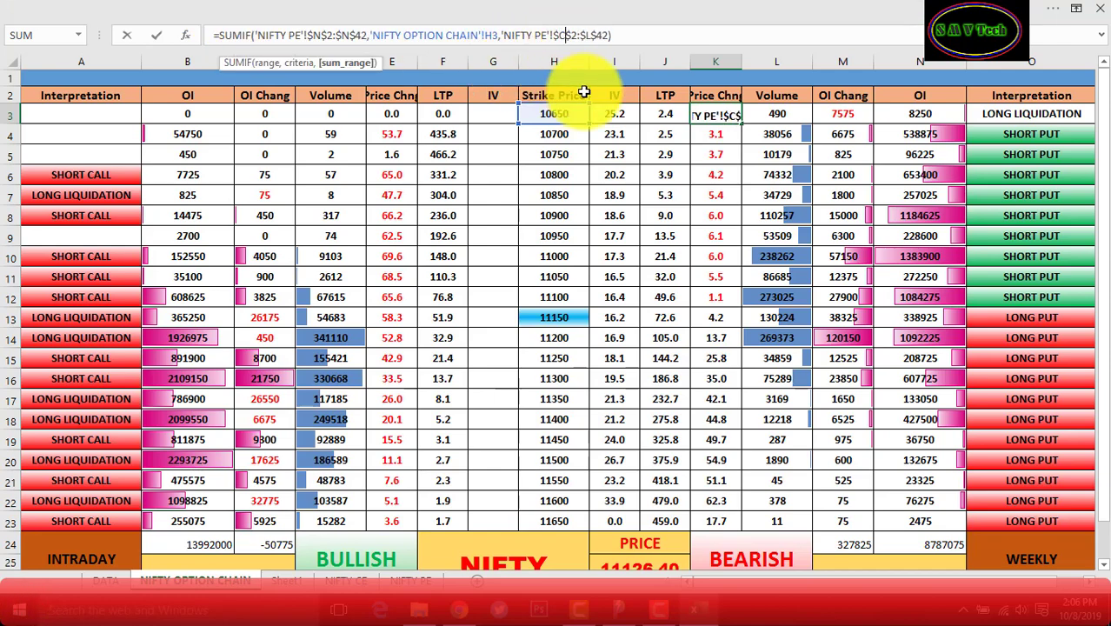
pyautogui.moveTo(602, 38); pyautogui.dragTo(591, 35)
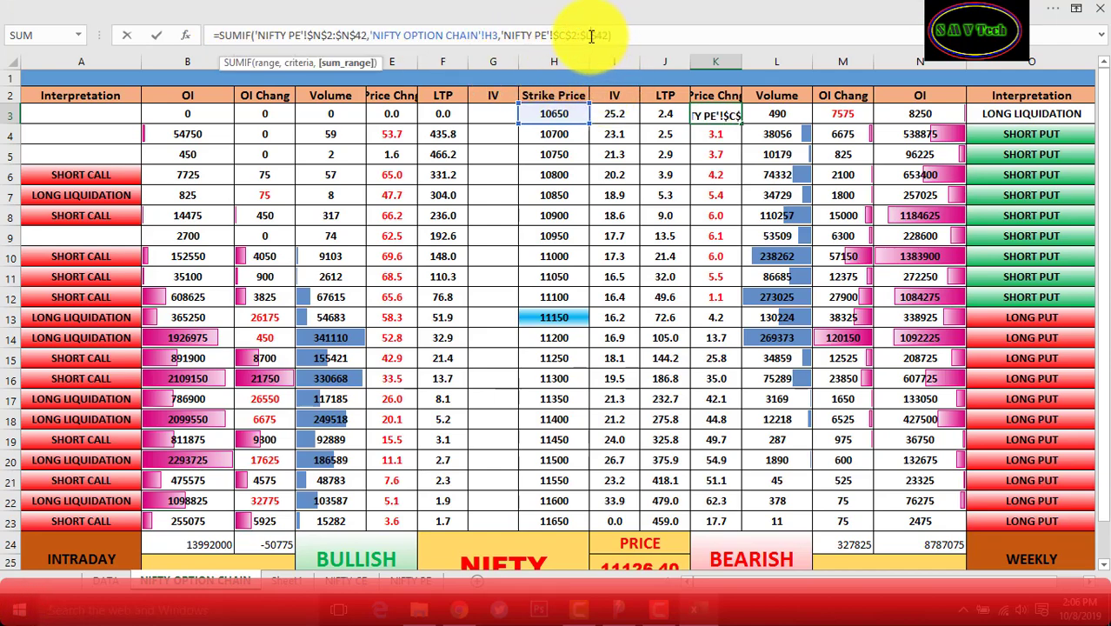
pyautogui.write('C')
pyautogui.press('Return')
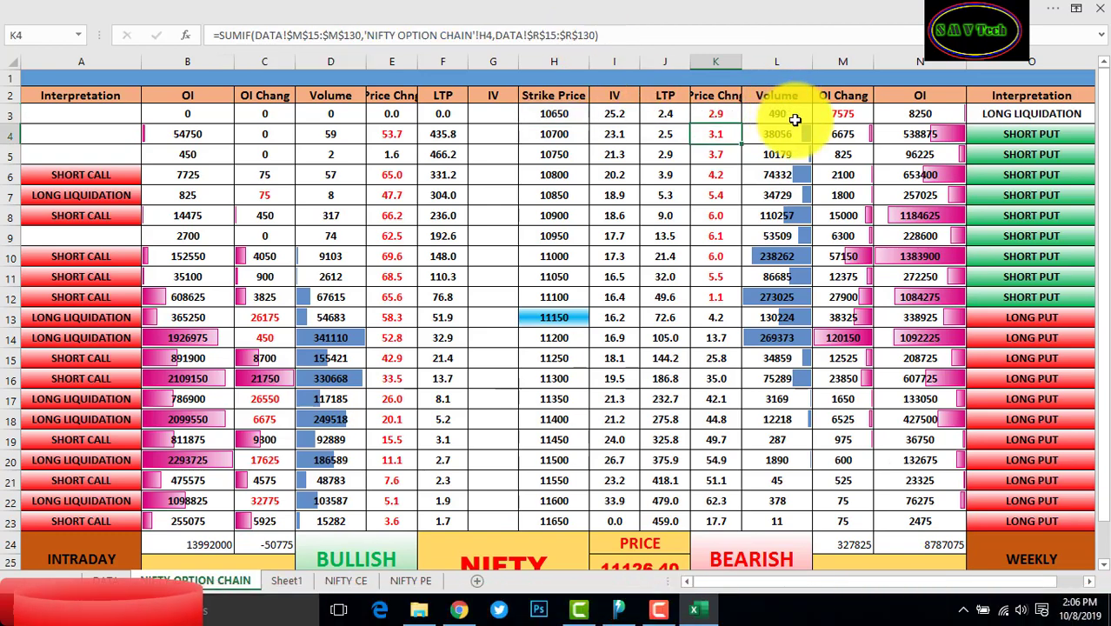
pyautogui.click(738, 114)
pyautogui.moveTo(741, 123); pyautogui.dragTo(745, 521)
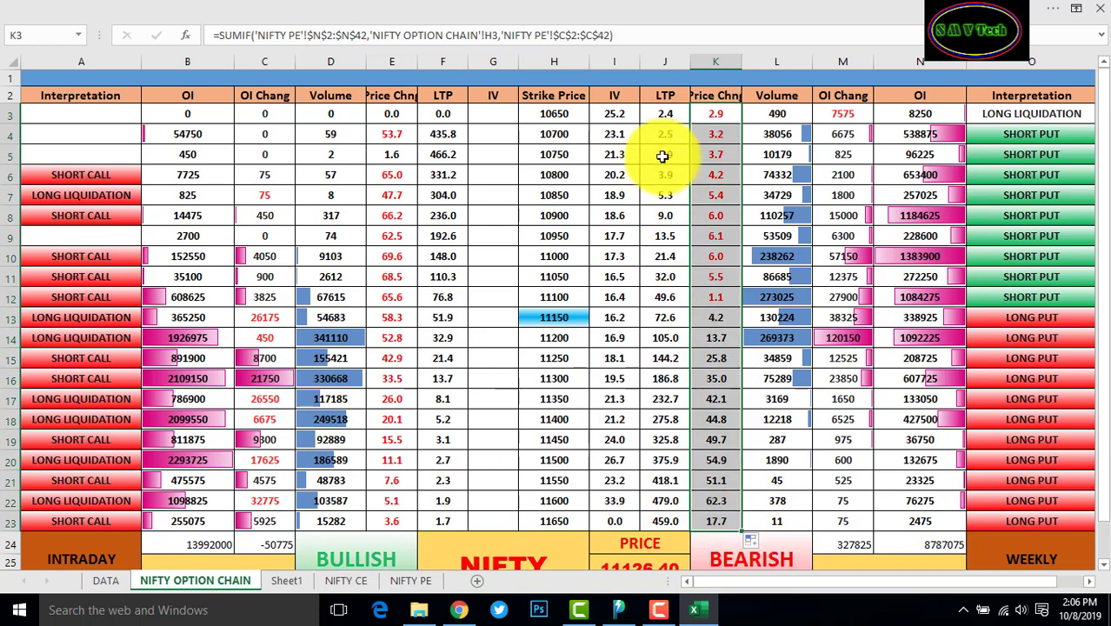
# Set put LTP J3 to the SUMIF over 'NIFTY PE' column B and fill to J23.
pyautogui.click(663, 113)
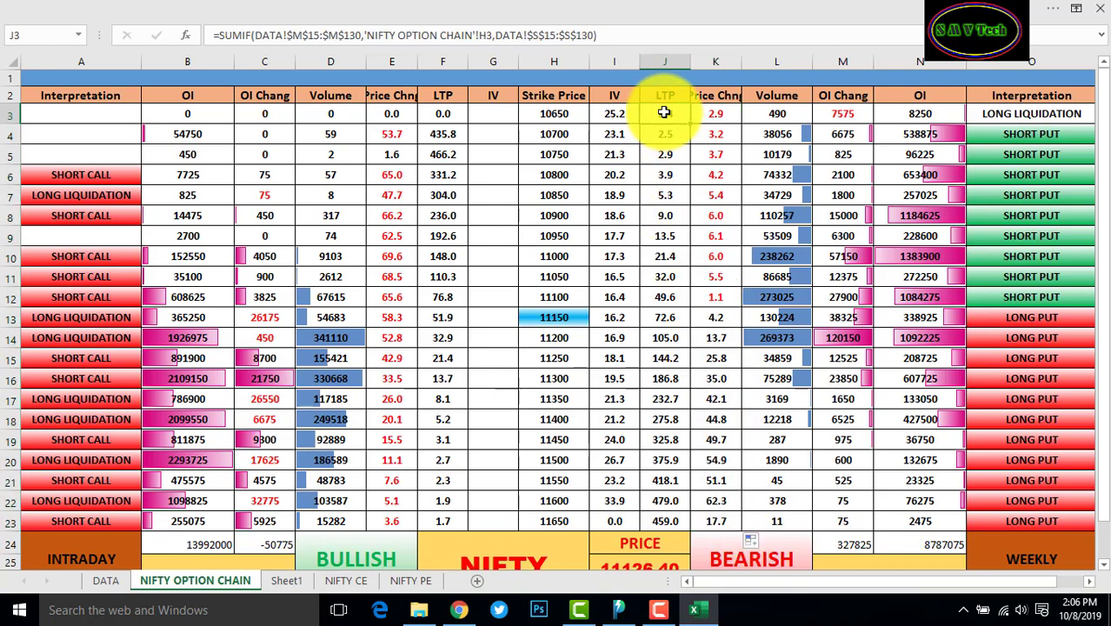
pyautogui.click(445, 110)
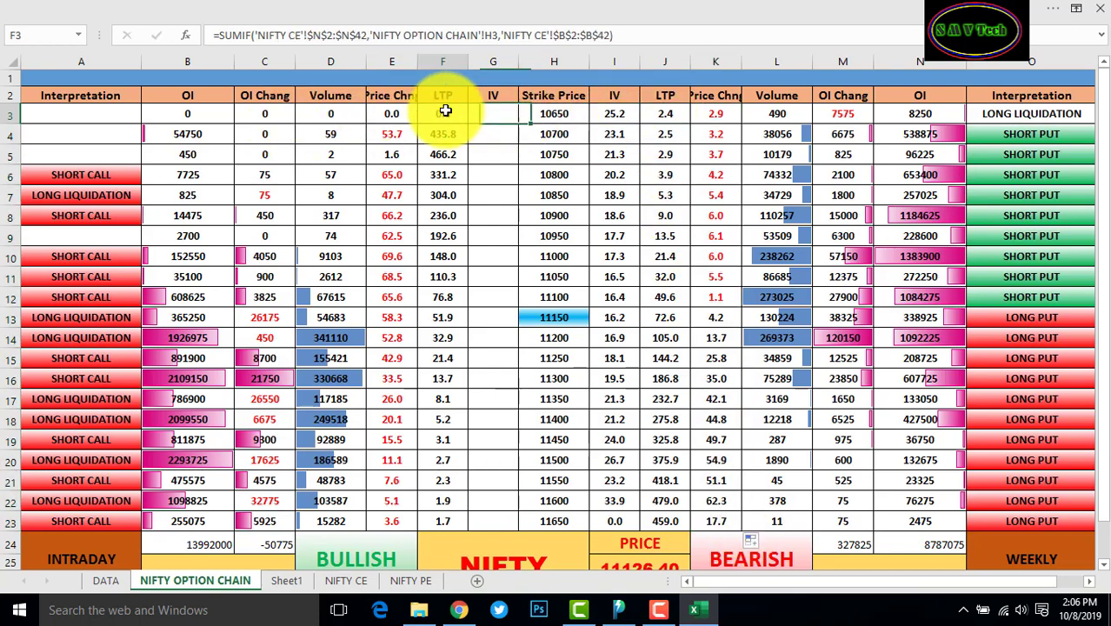
pyautogui.click(671, 117)
pyautogui.moveTo(596, 35); pyautogui.dragTo(224, 7)
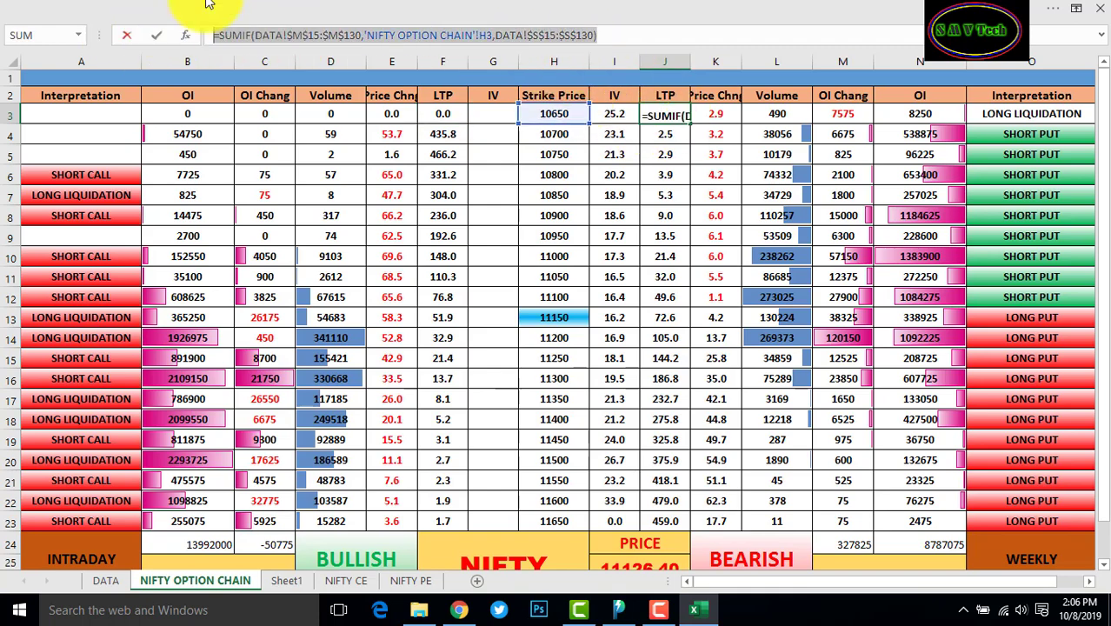
pyautogui.write("=SUMIF('NIFTY PE'!$N$2:$N$42,'NIFTY OPTION CHAIN'!H3,'NIFTY PE'!$L$2:$L$42)")
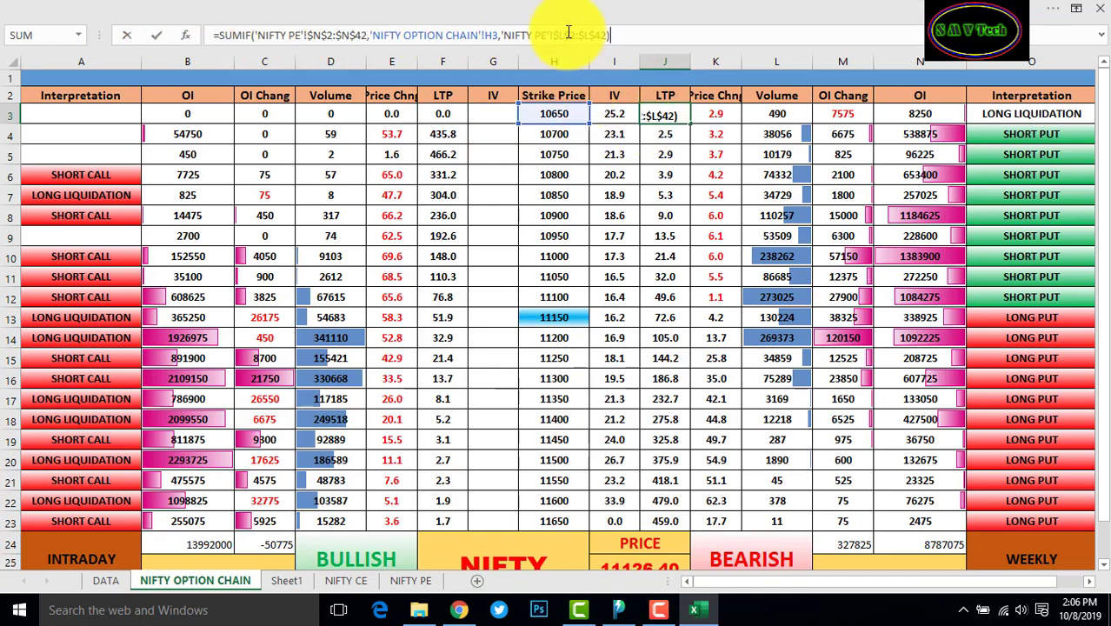
pyautogui.click(565, 31)
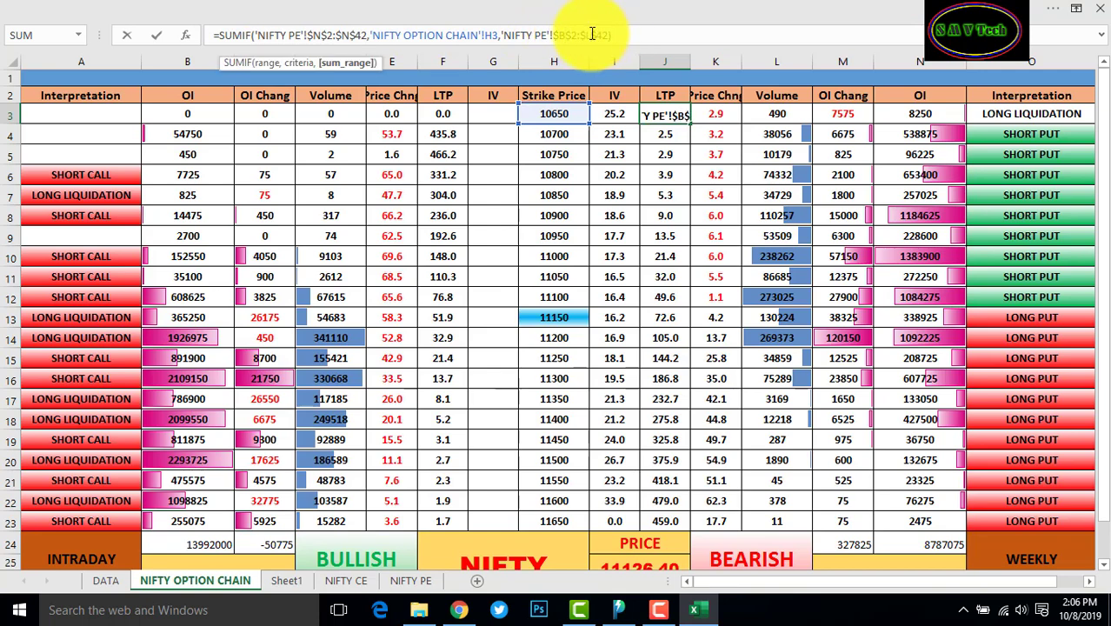
pyautogui.press('Return')
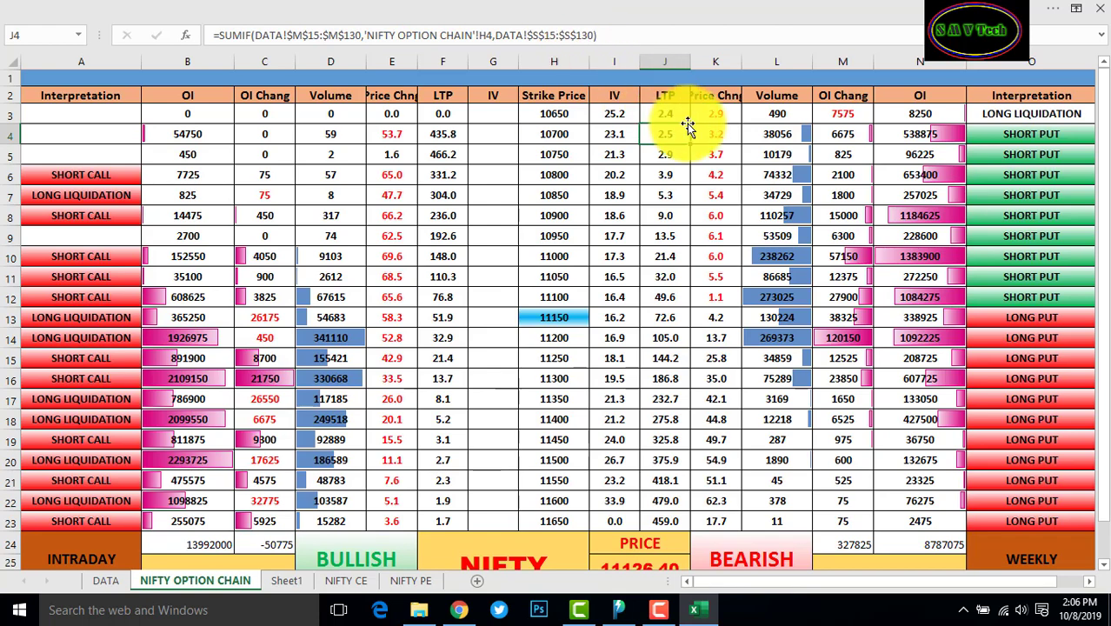
pyautogui.click(676, 121)
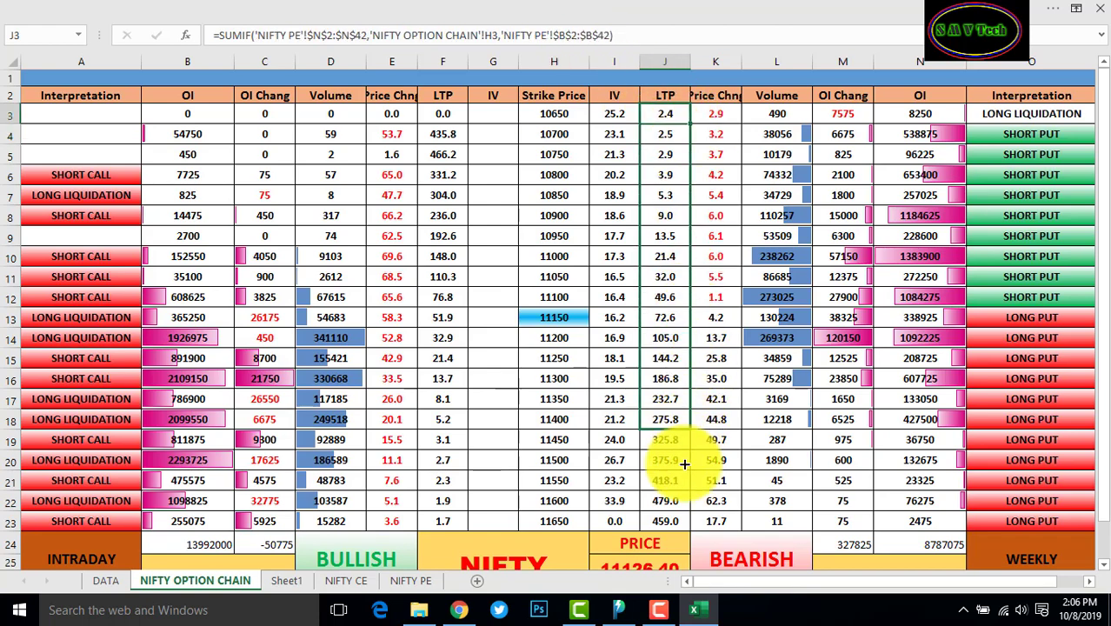
pyautogui.moveTo(688, 124); pyautogui.dragTo(683, 525)
pyautogui.moveTo(615, 114); pyautogui.dragTo(608, 522)
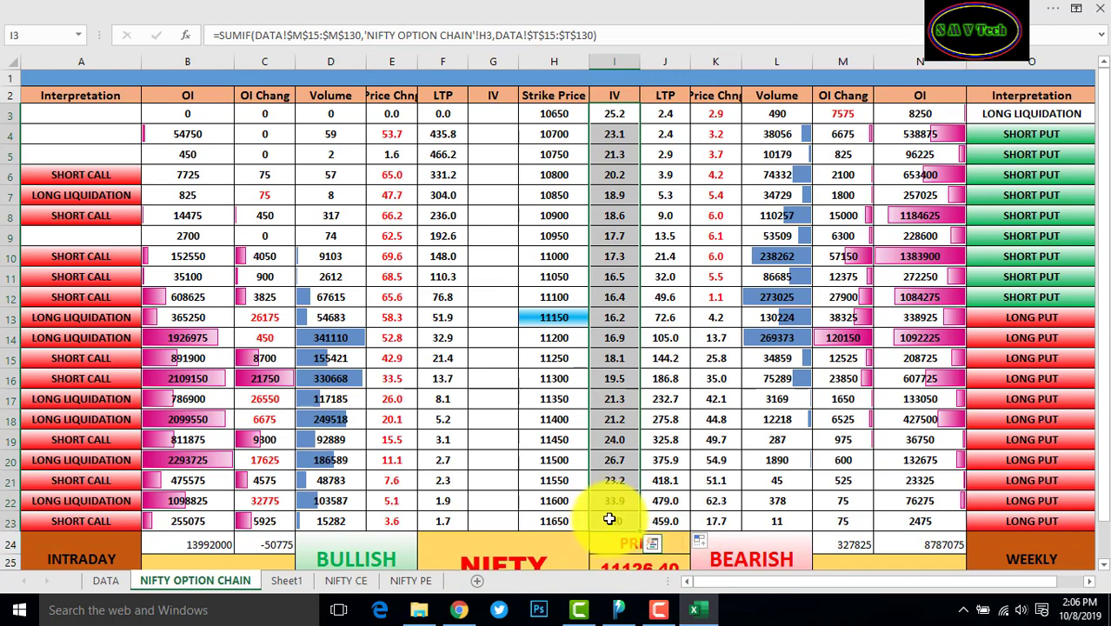
# Clear the IV values in I3:I23, review Sheet1, NIFTY CE and NIFTY PE, then return to NIFTY OPTION CHAIN.
pyautogui.press('Delete')
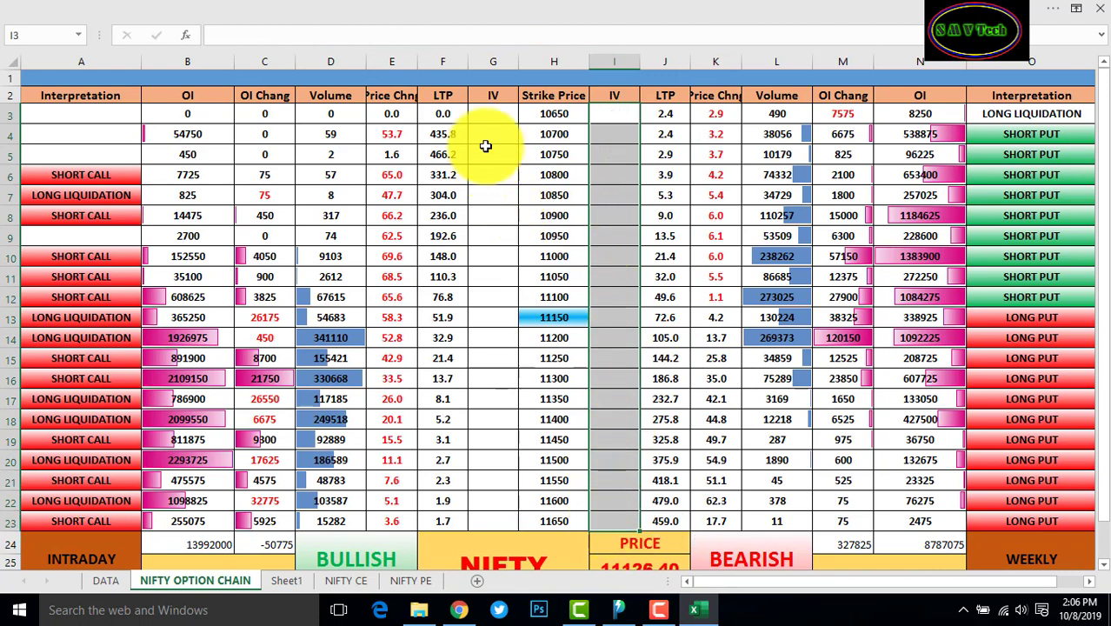
pyautogui.click(488, 117)
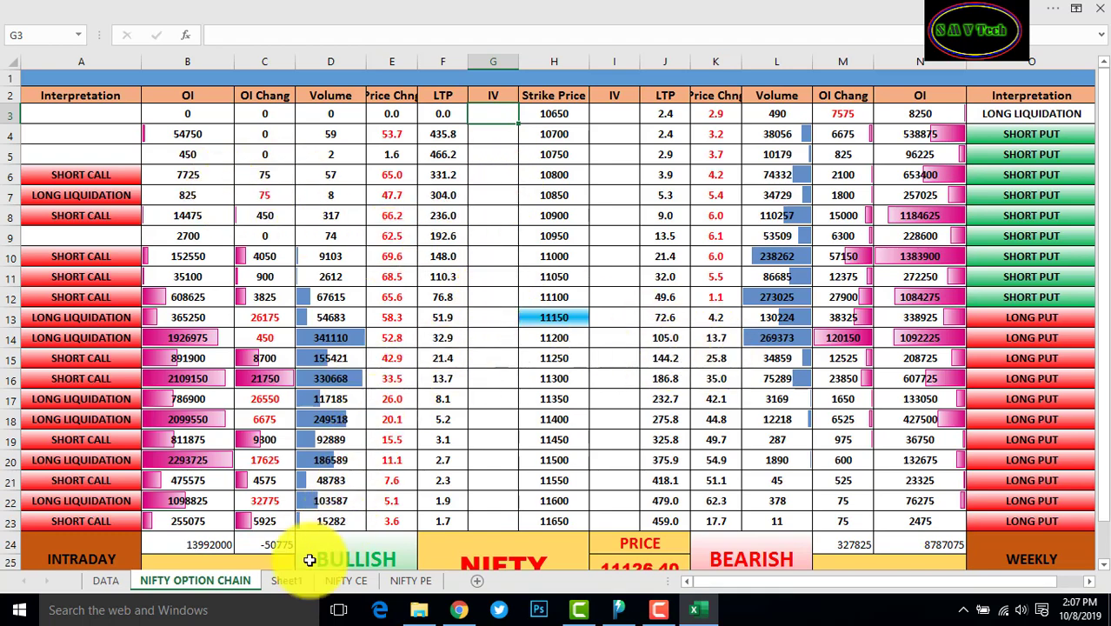
pyautogui.click(292, 582)
pyautogui.click(352, 582)
pyautogui.click(419, 580)
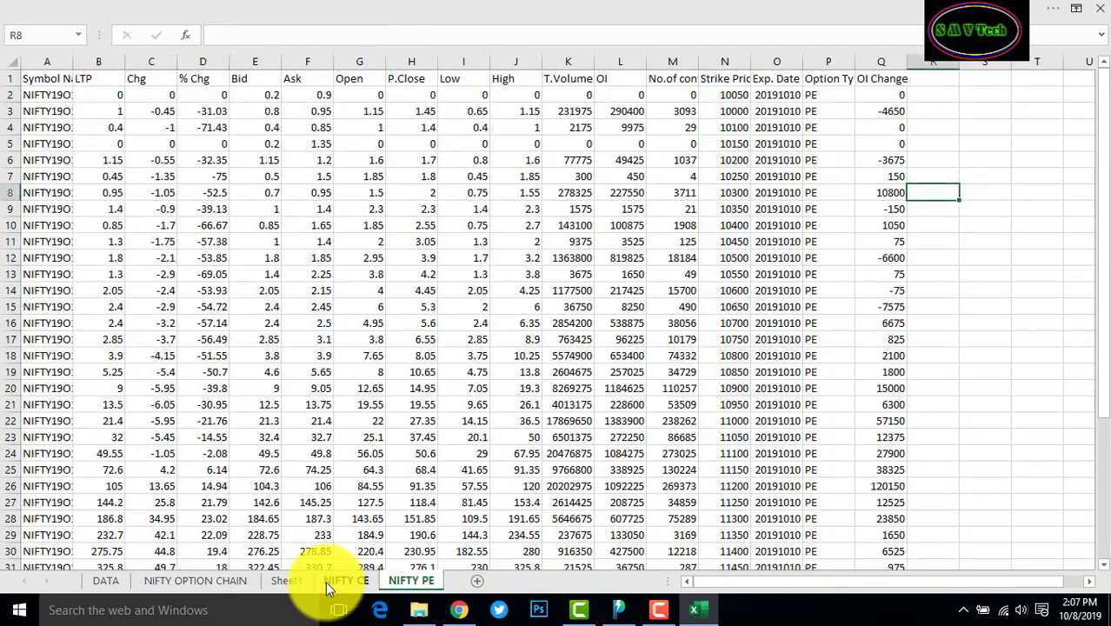
pyautogui.click(287, 580)
pyautogui.click(212, 579)
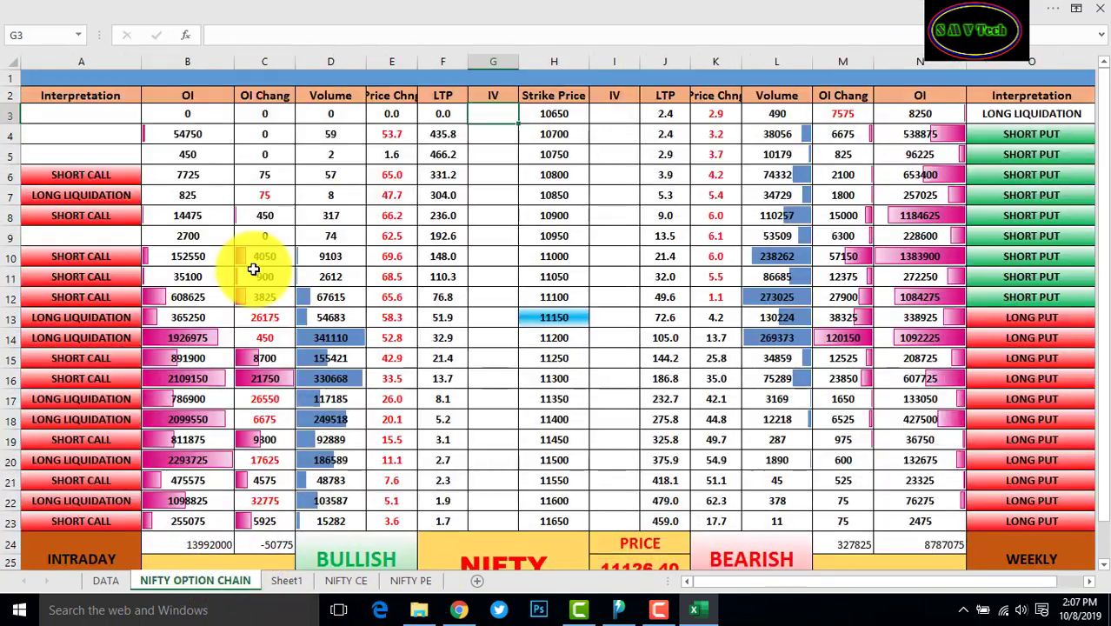
# Close and save the workbook, reopen it from the desktop, and update its live data links.
pyautogui.click(1104, 12)
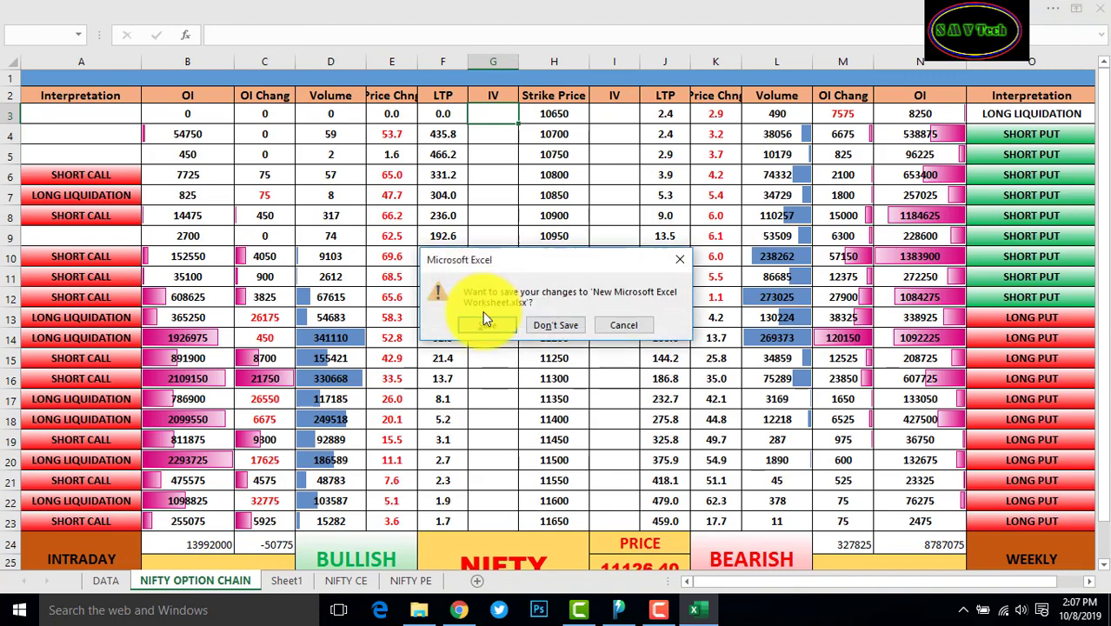
pyautogui.click(474, 330)
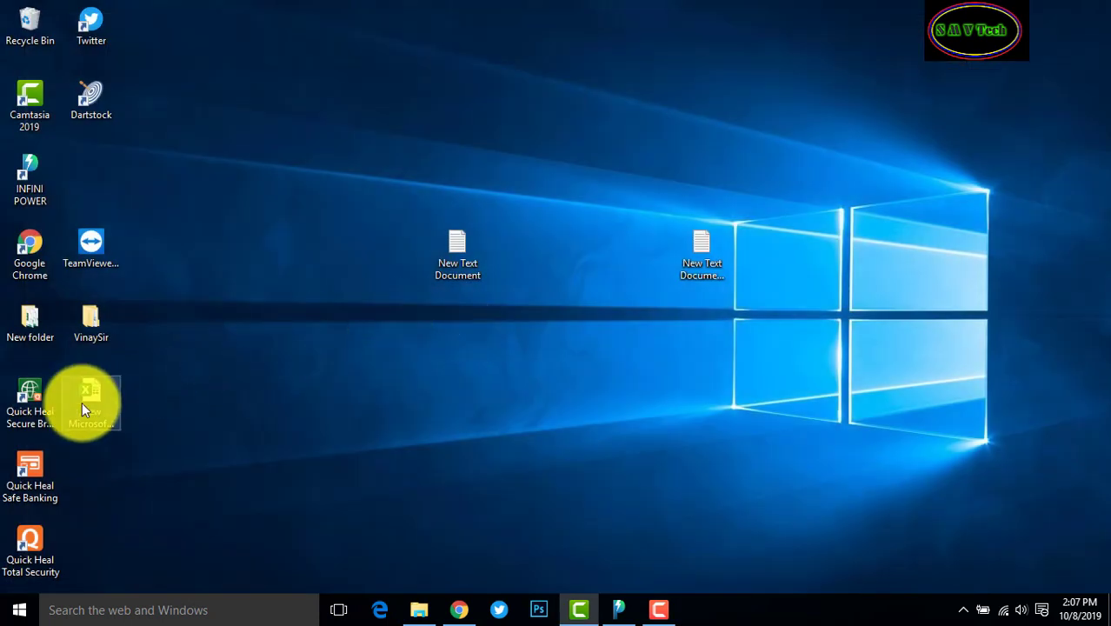
pyautogui.doubleClick(81, 402)
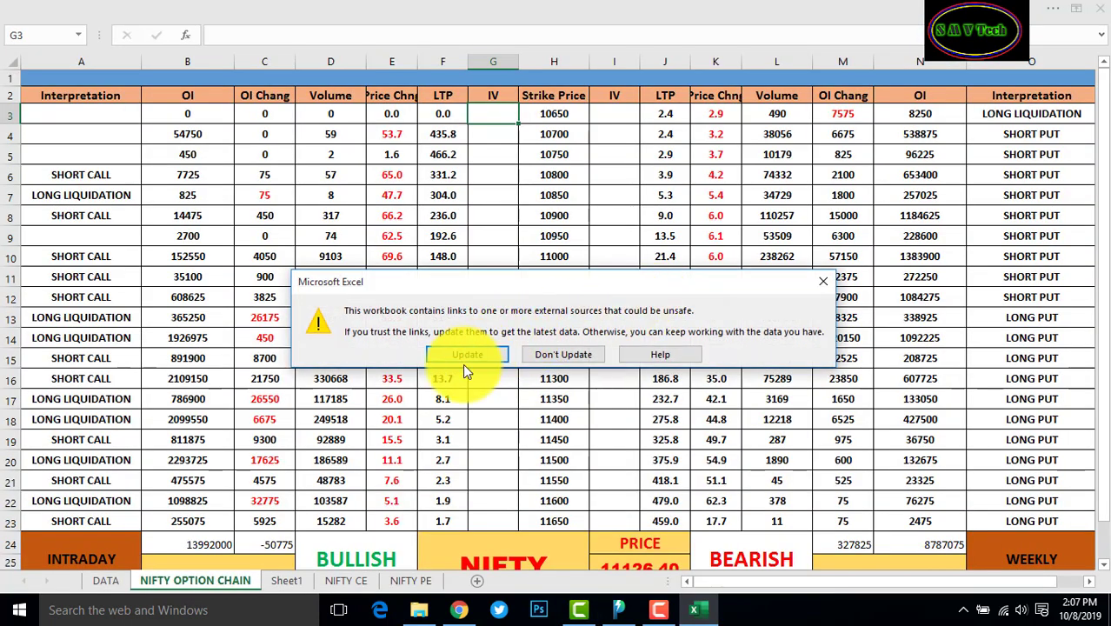
pyautogui.click(464, 353)
pyautogui.click(505, 351)
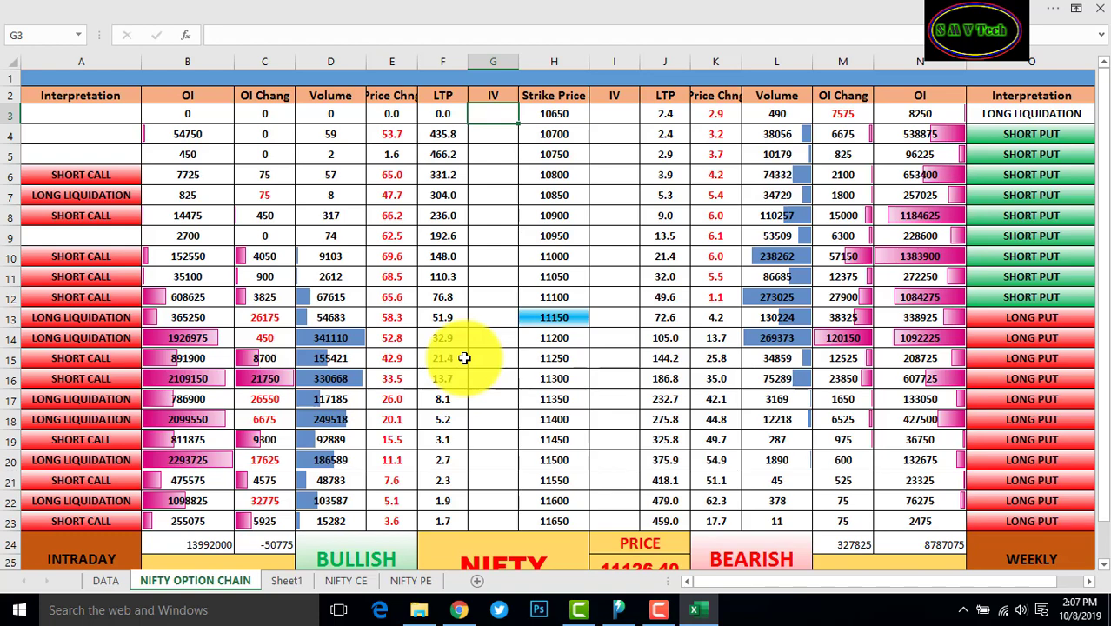
# Widen Sheet1's Symbol Name and LTP columns and add a new blank Sheet2.
pyautogui.click(407, 578)
pyautogui.click(362, 576)
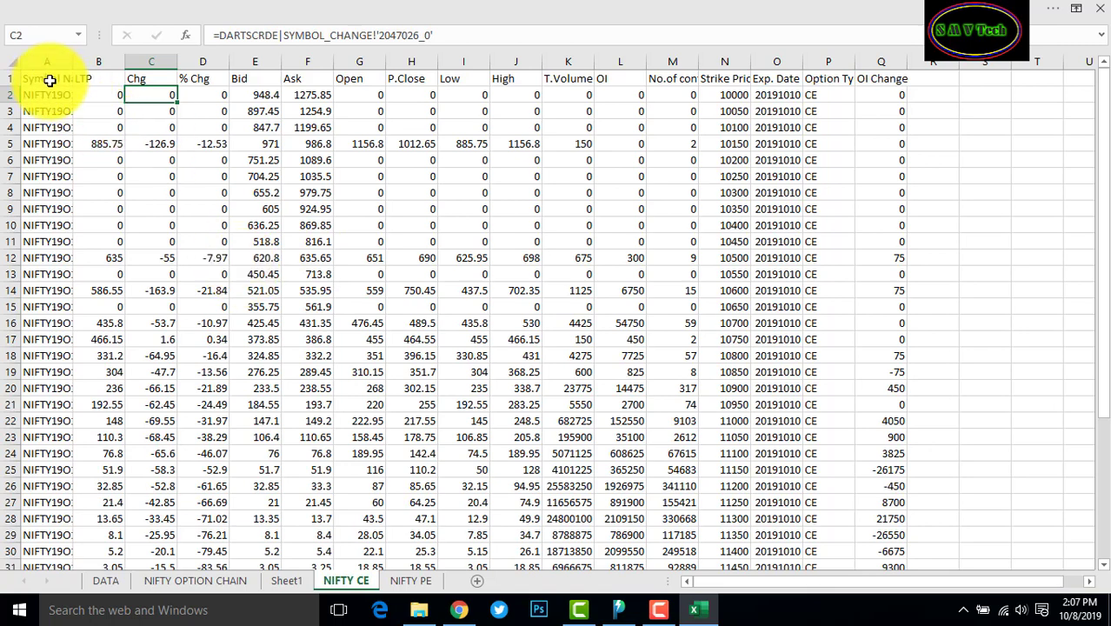
pyautogui.click(402, 575)
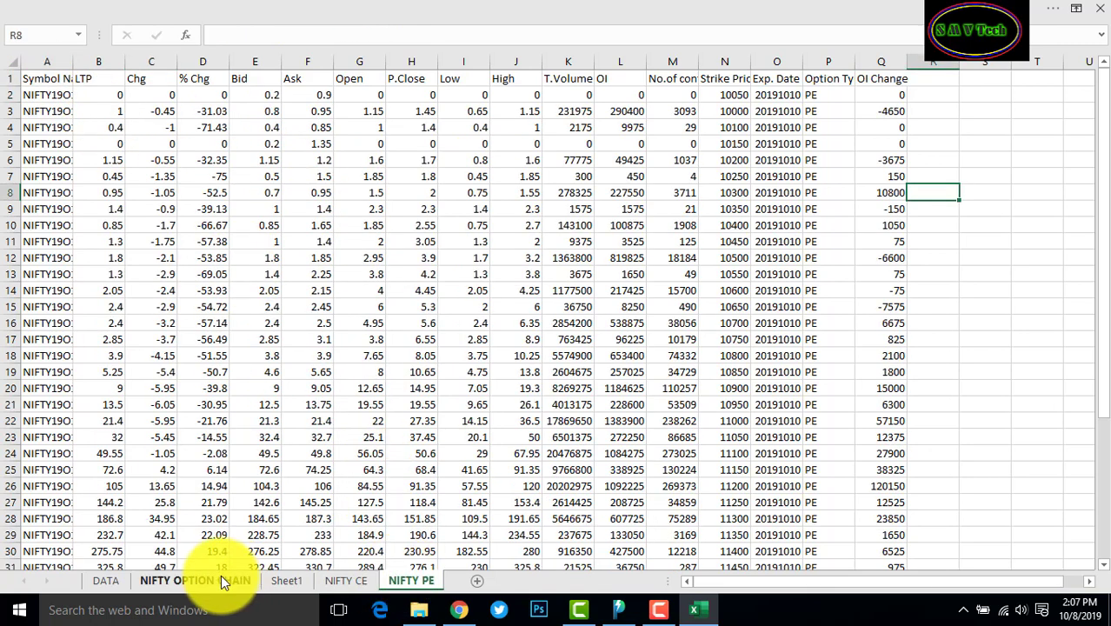
pyautogui.click(286, 578)
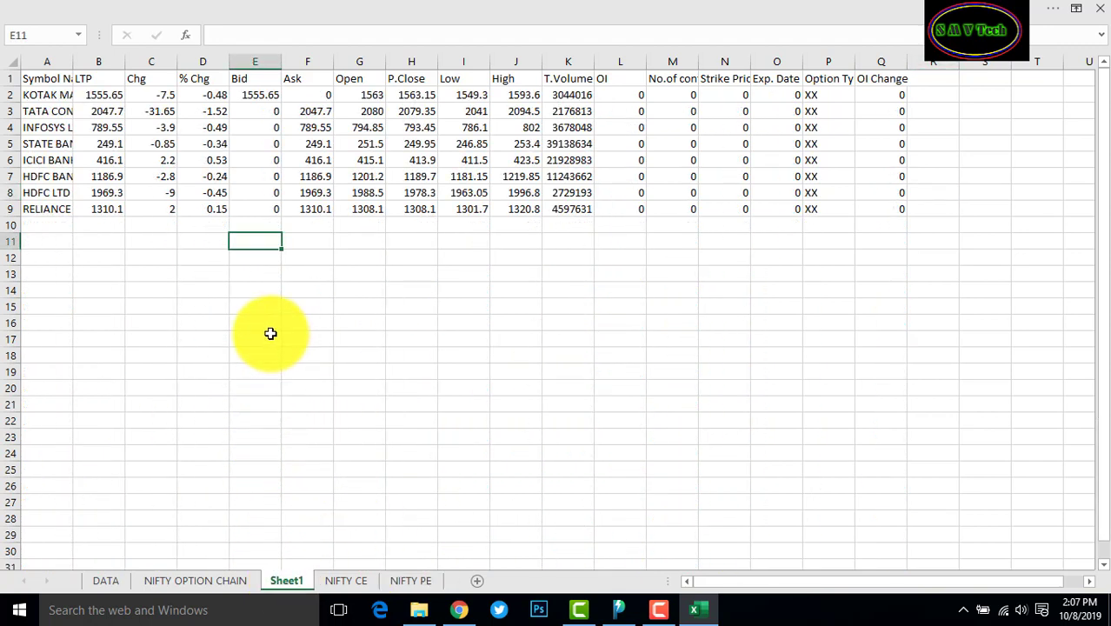
pyautogui.moveTo(76, 62); pyautogui.dragTo(122, 62)
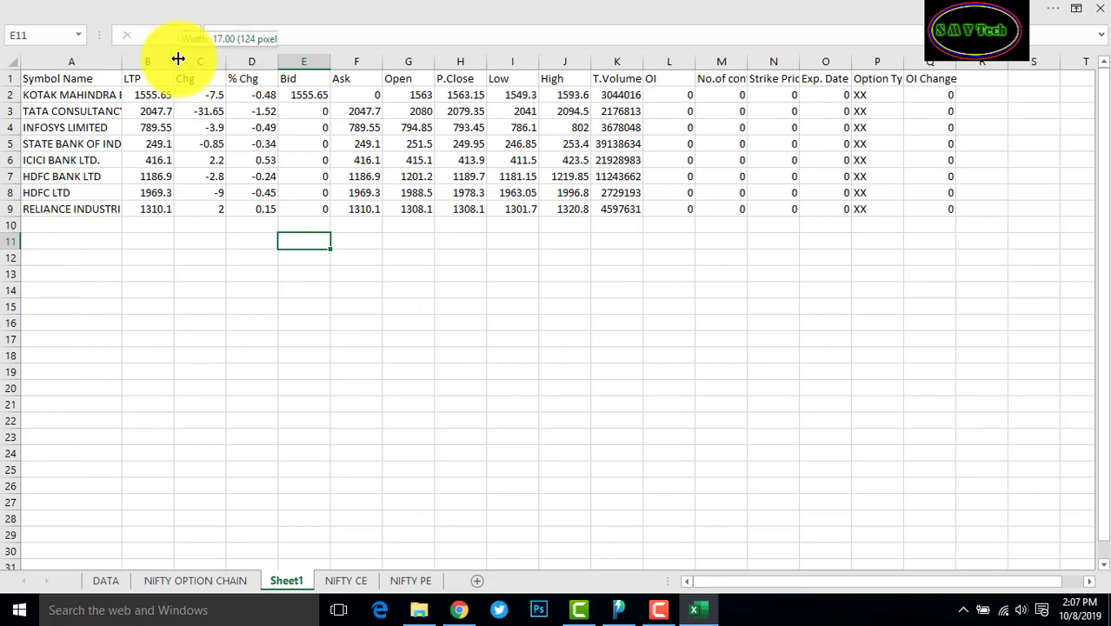
pyautogui.moveTo(177, 59); pyautogui.dragTo(181, 58)
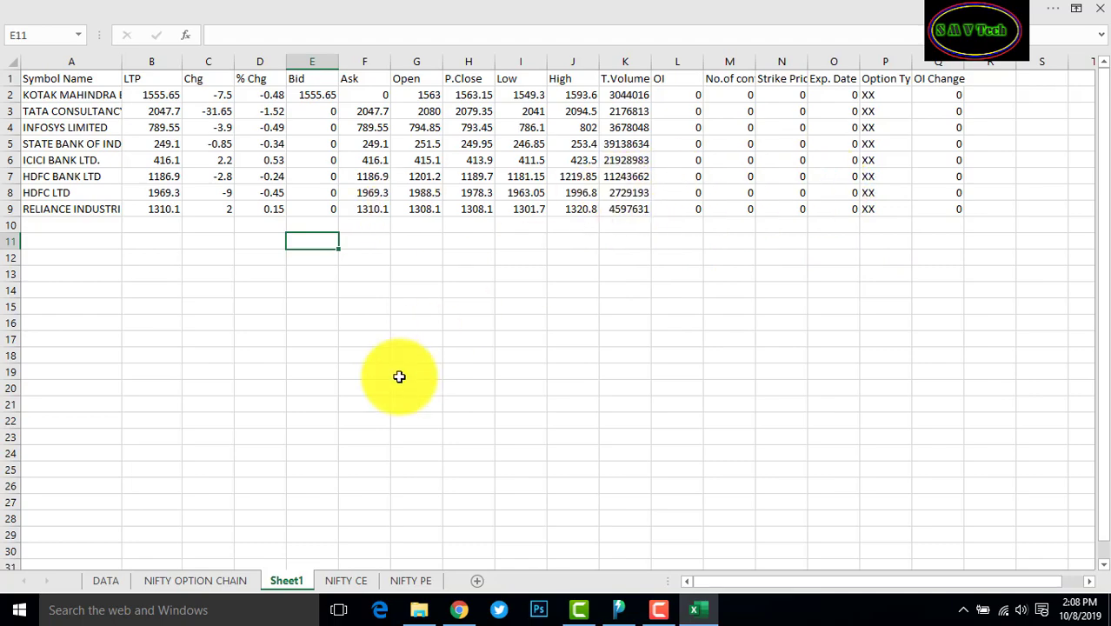
pyautogui.click(410, 580)
pyautogui.click(474, 579)
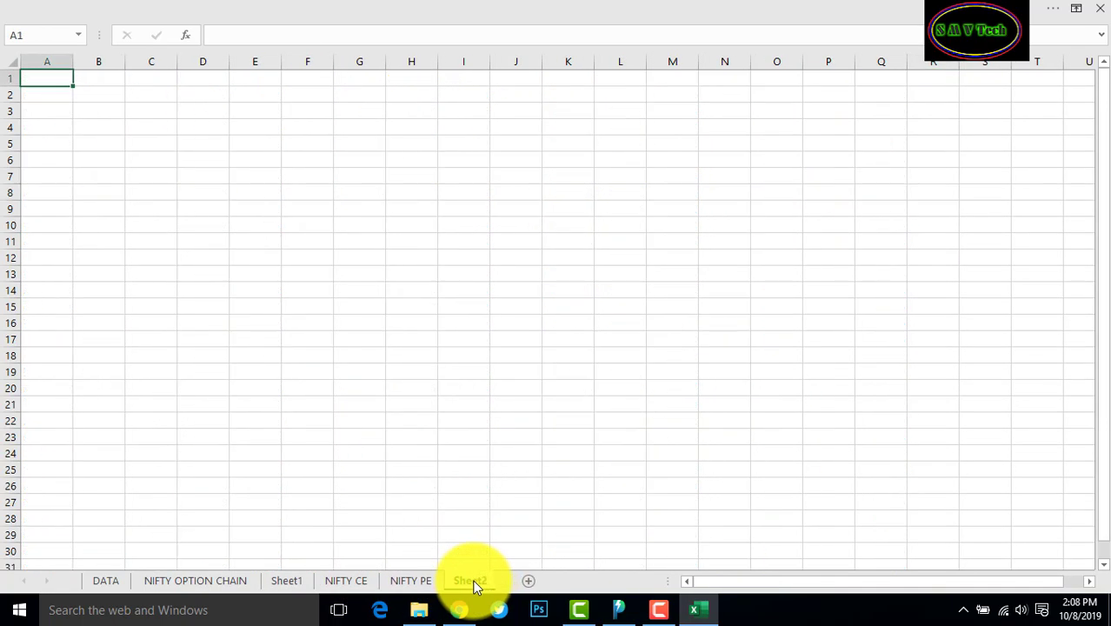
# Link INFINI-POWER's FUTURE watchlist with the NIFTY and BANKNIFTY futures to Excel, then return to Excel.
pyautogui.click(700, 610)
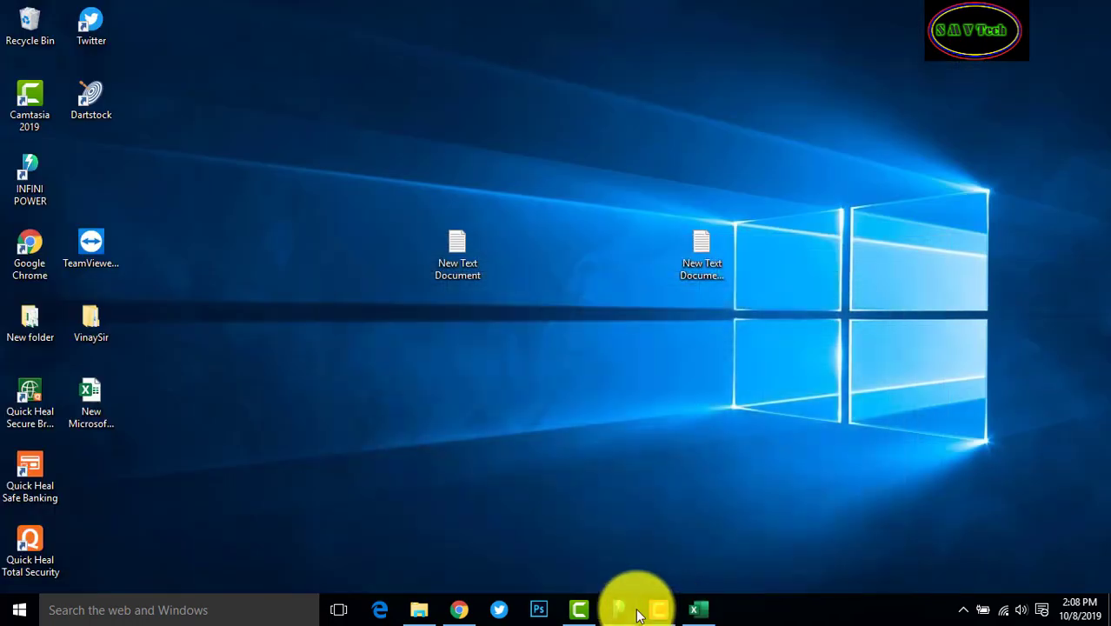
pyautogui.click(619, 609)
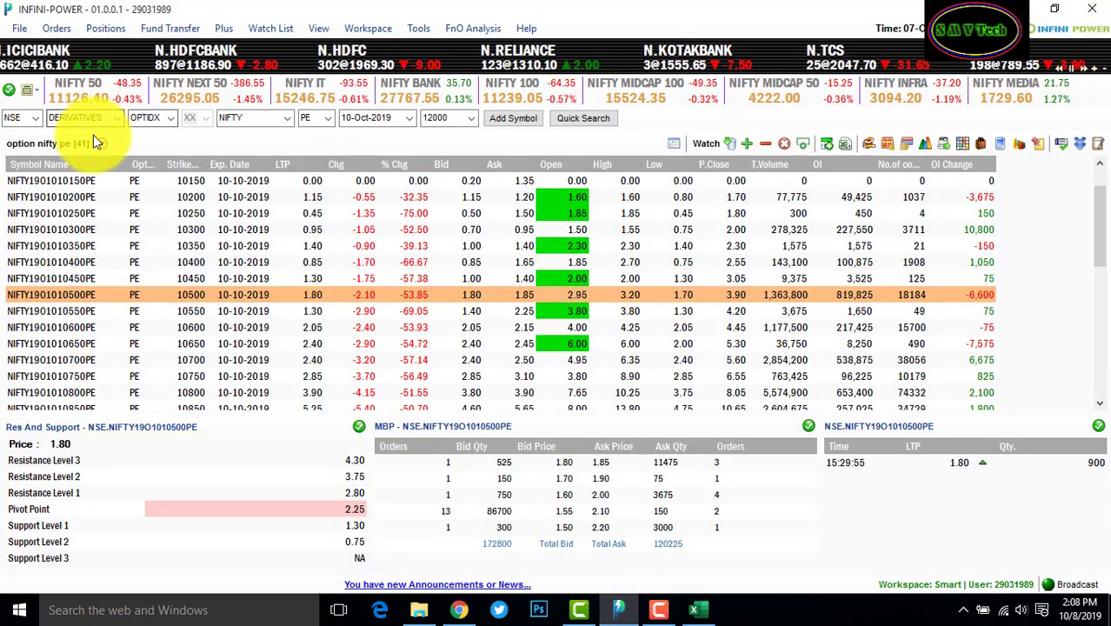
pyautogui.click(101, 142)
pyautogui.click(169, 195)
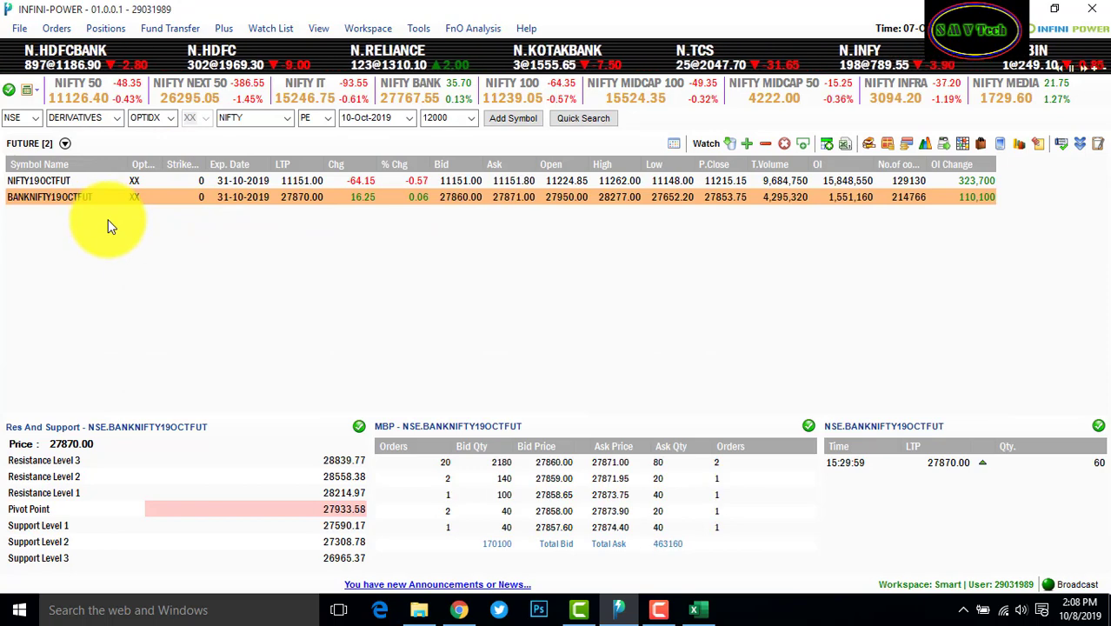
pyautogui.click(827, 143)
pyautogui.click(670, 479)
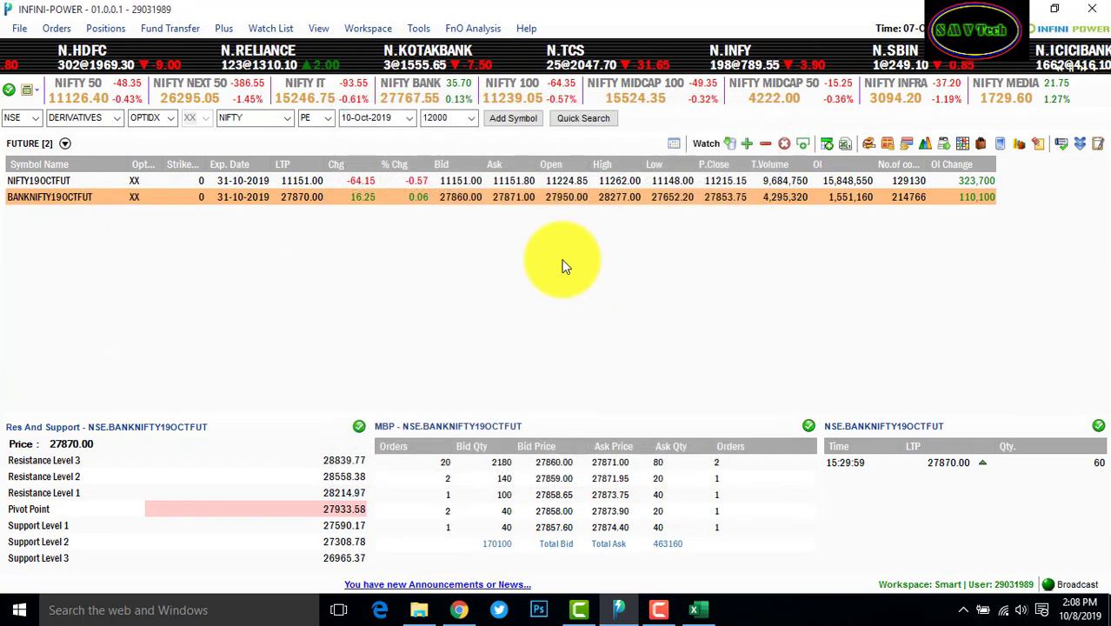
pyautogui.click(695, 609)
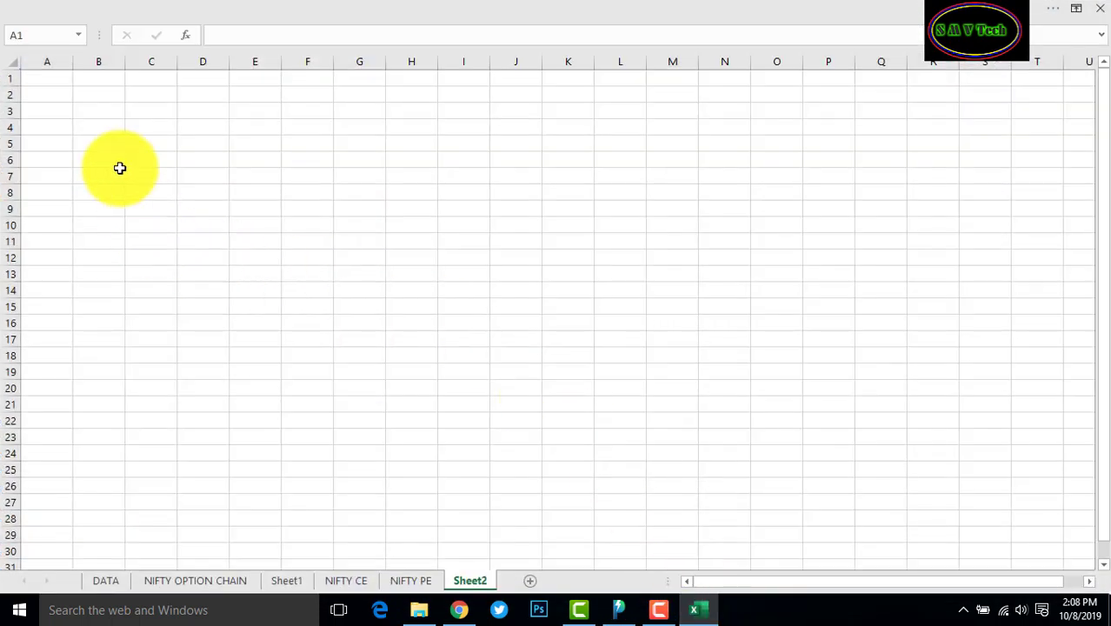
# Paste the linked futures quotes at Sheet2's A1, then go back to NIFTY OPTION CHAIN.
pyautogui.rightClick(45, 77)
pyautogui.click(78, 144)
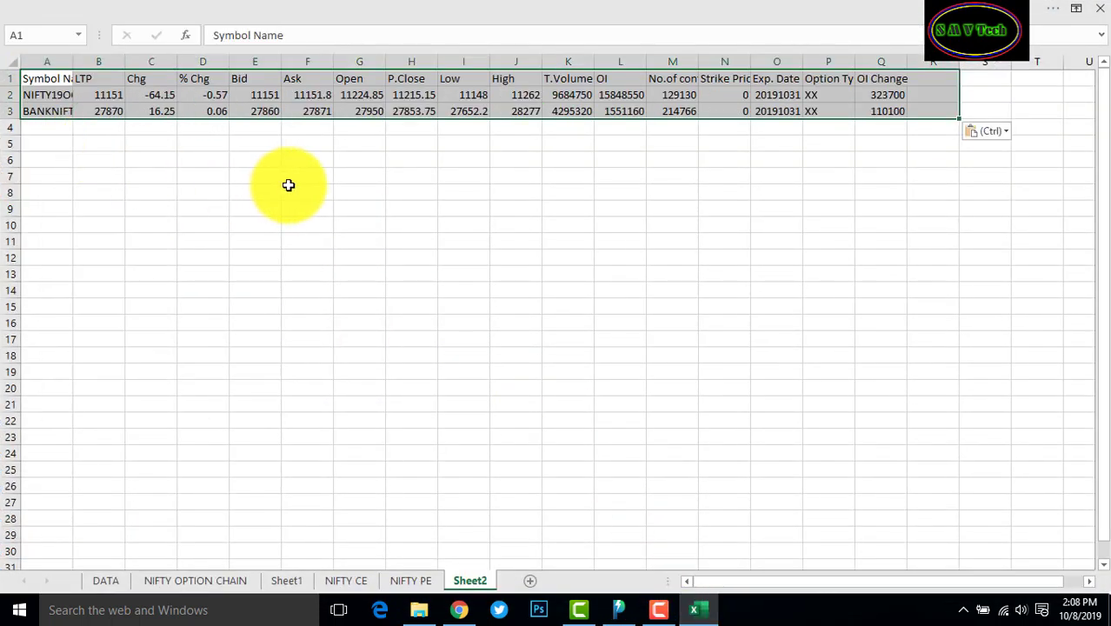
pyautogui.click(287, 183)
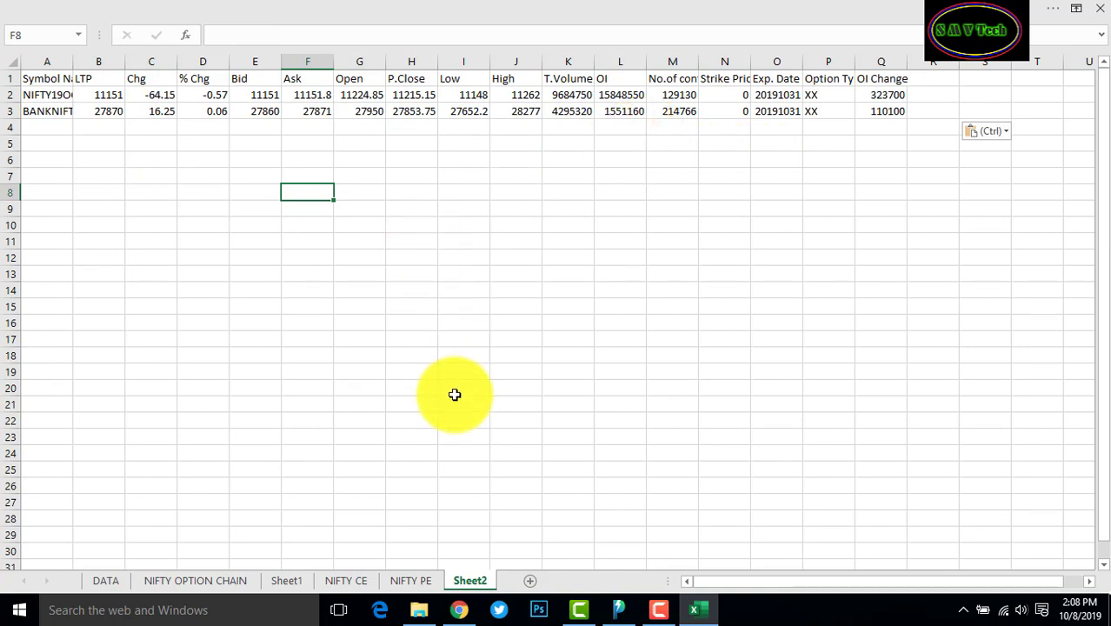
pyautogui.click(416, 578)
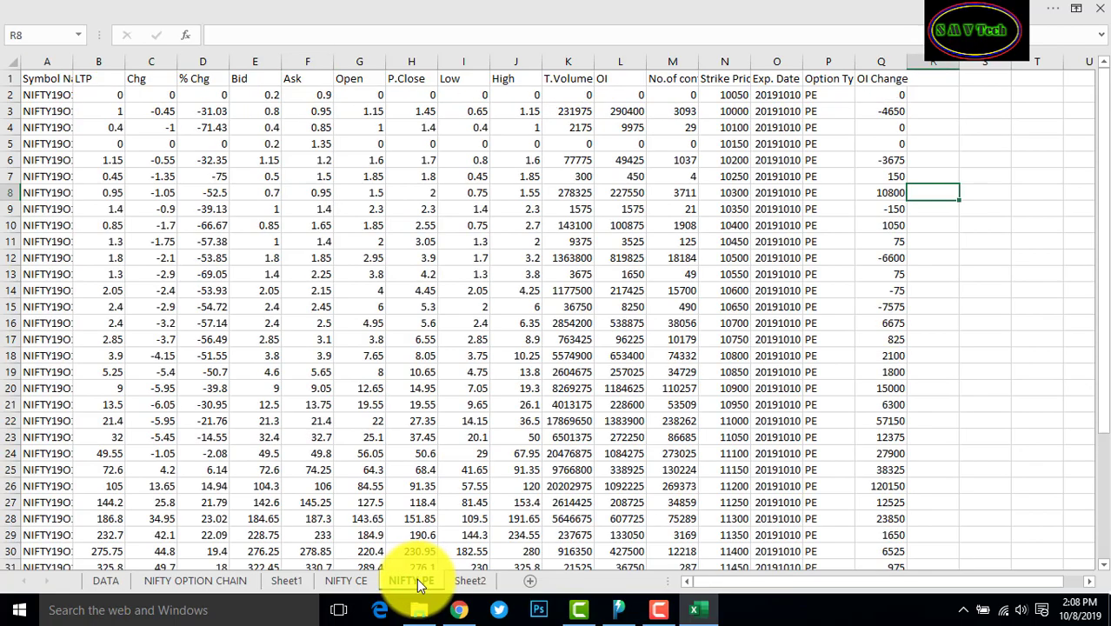
pyautogui.click(338, 577)
pyautogui.click(292, 580)
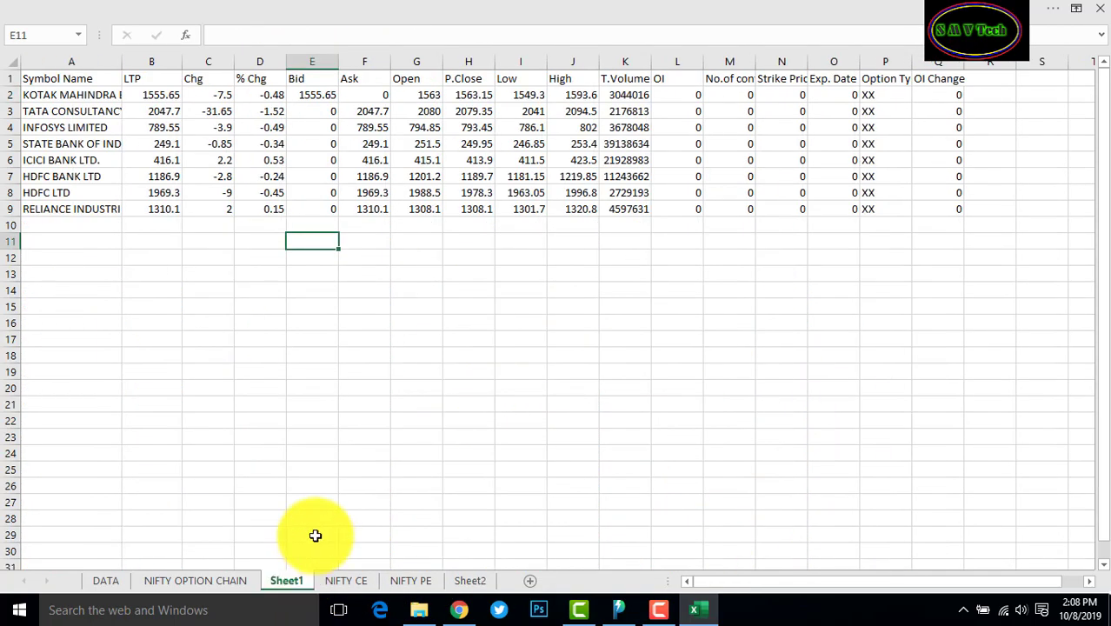
pyautogui.click(222, 580)
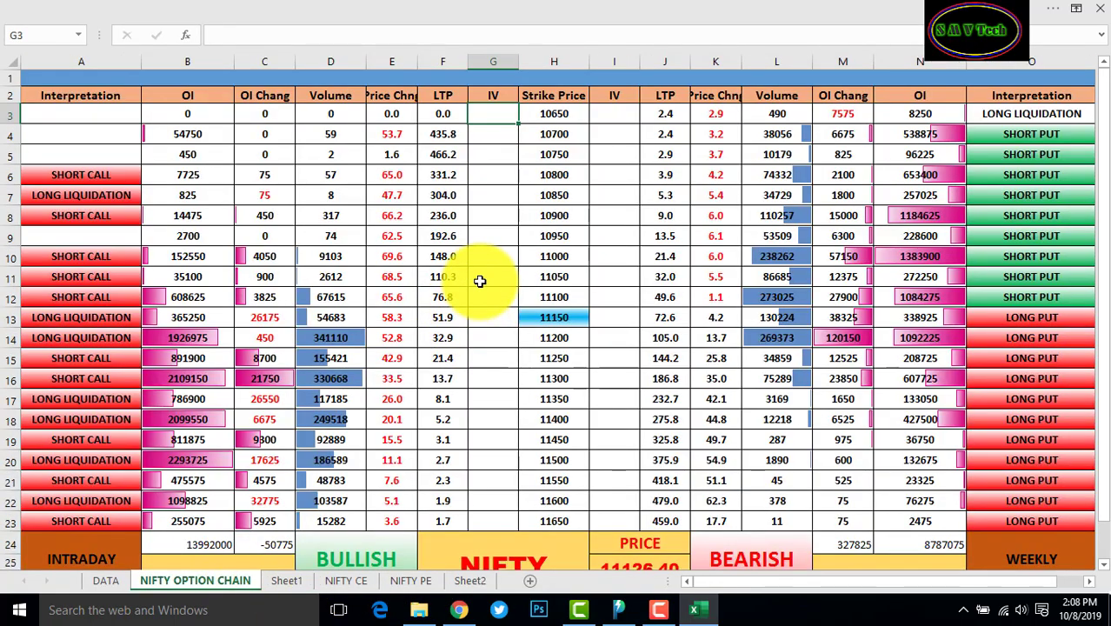
# Inspect the strike price formula in H13 and cells G13 and I13, glancing at the DATA sheet.
pyautogui.click(559, 316)
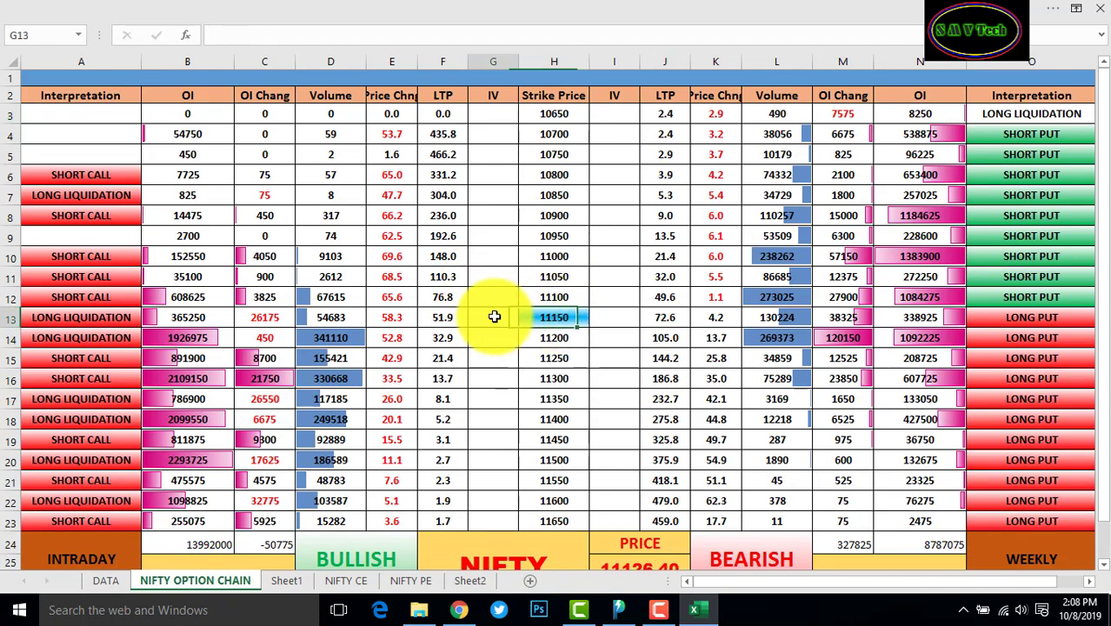
pyautogui.click(612, 318)
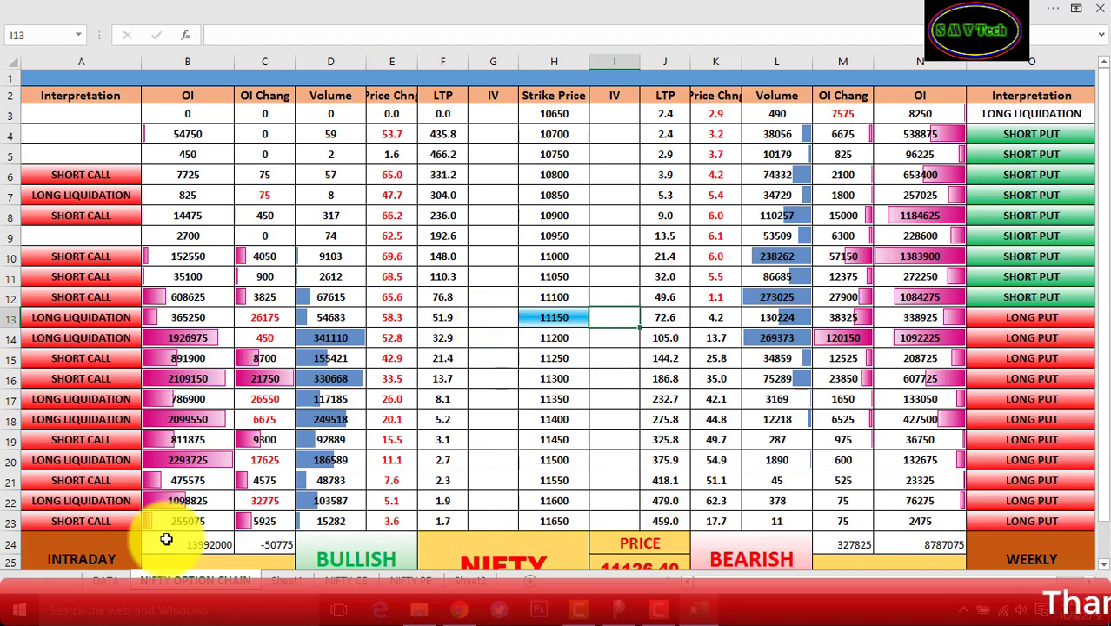
pyautogui.click(104, 580)
pyautogui.click(165, 580)
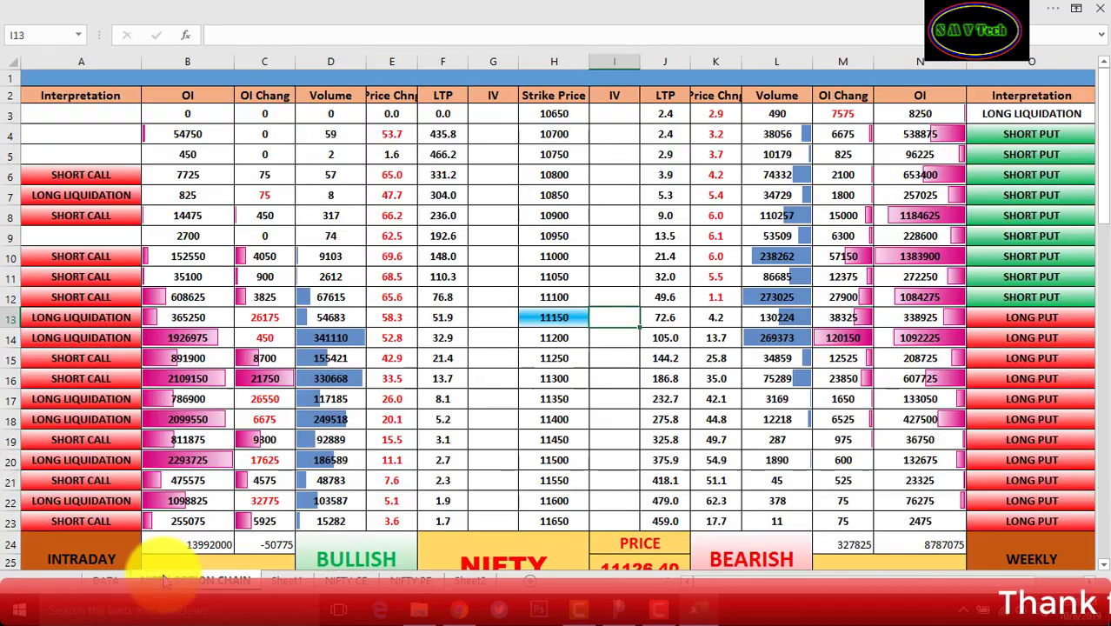
pyautogui.click(494, 315)
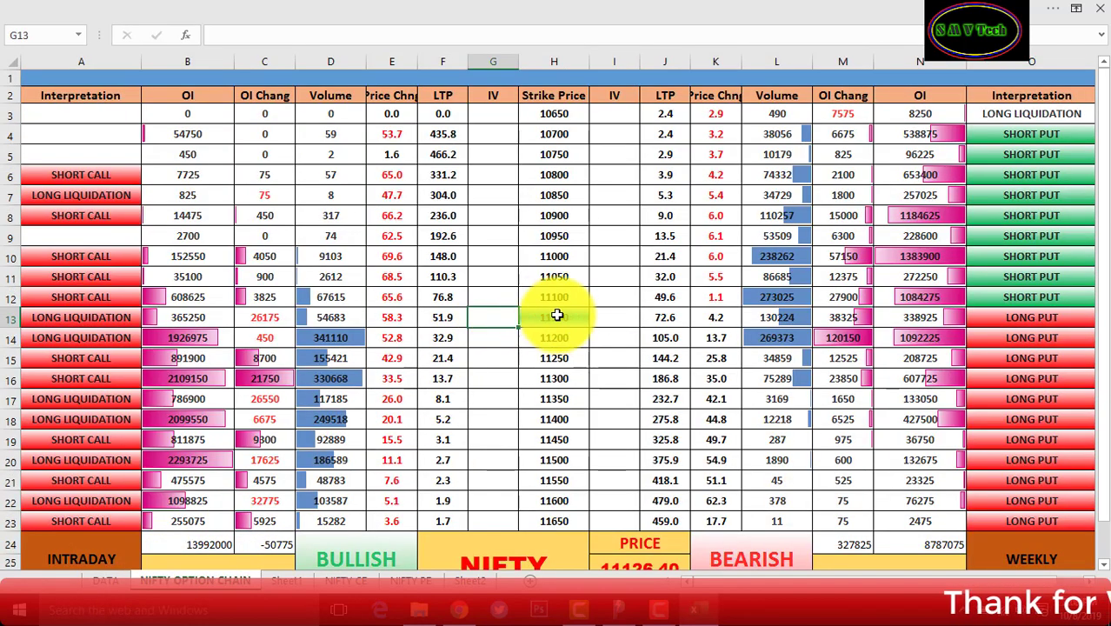
pyautogui.click(606, 320)
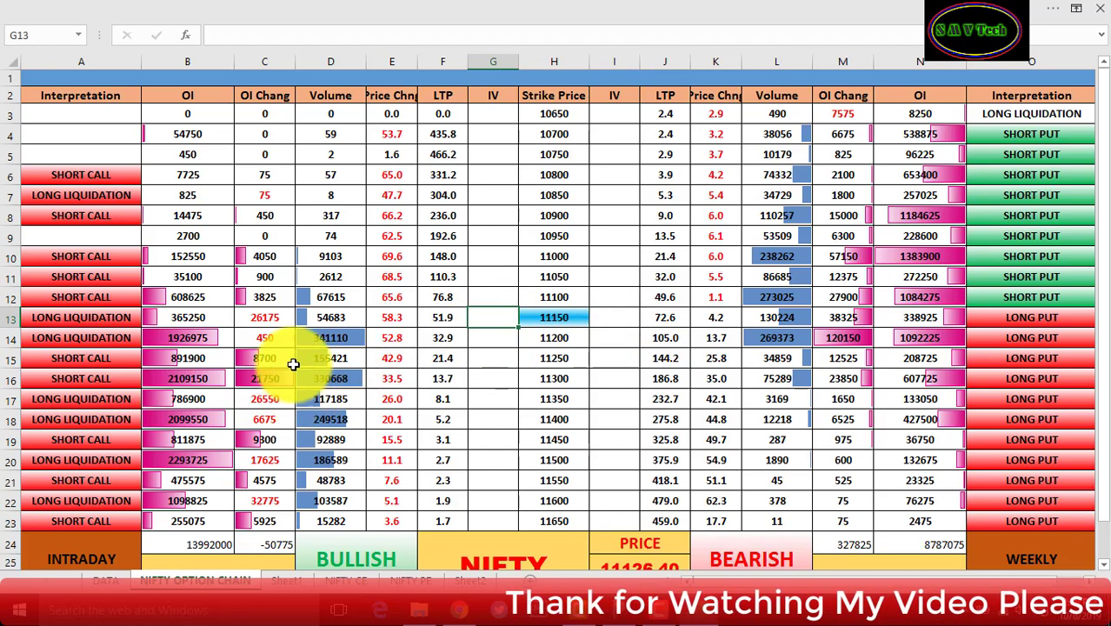
# Inspect the SUMIF formula in E8 and cell G13 of the option chain table.
pyautogui.click(190, 7)
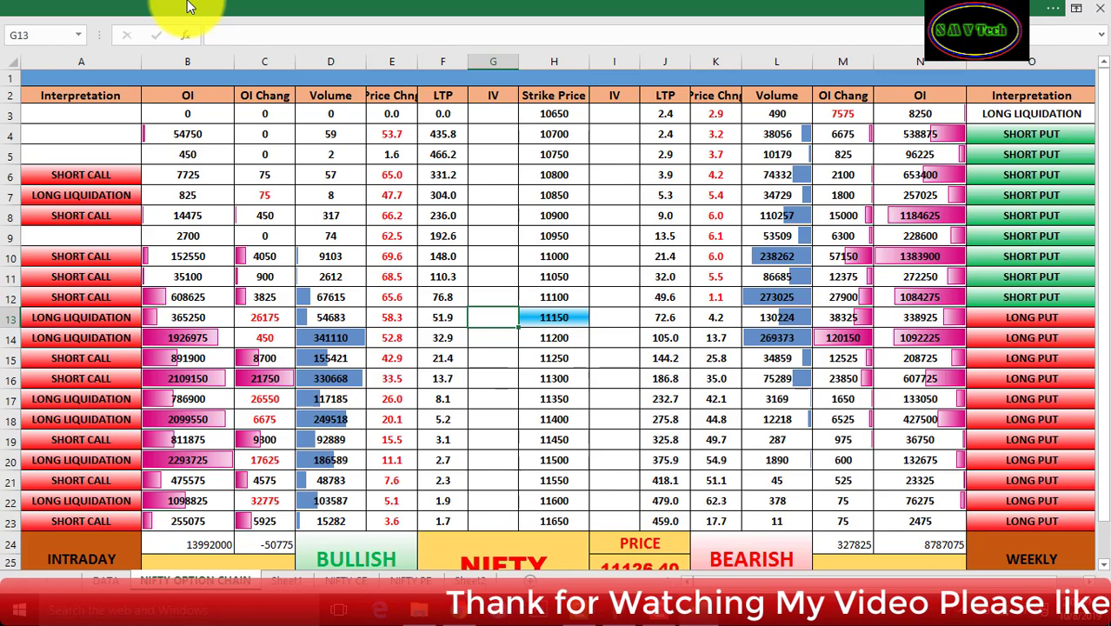
pyautogui.click(372, 216)
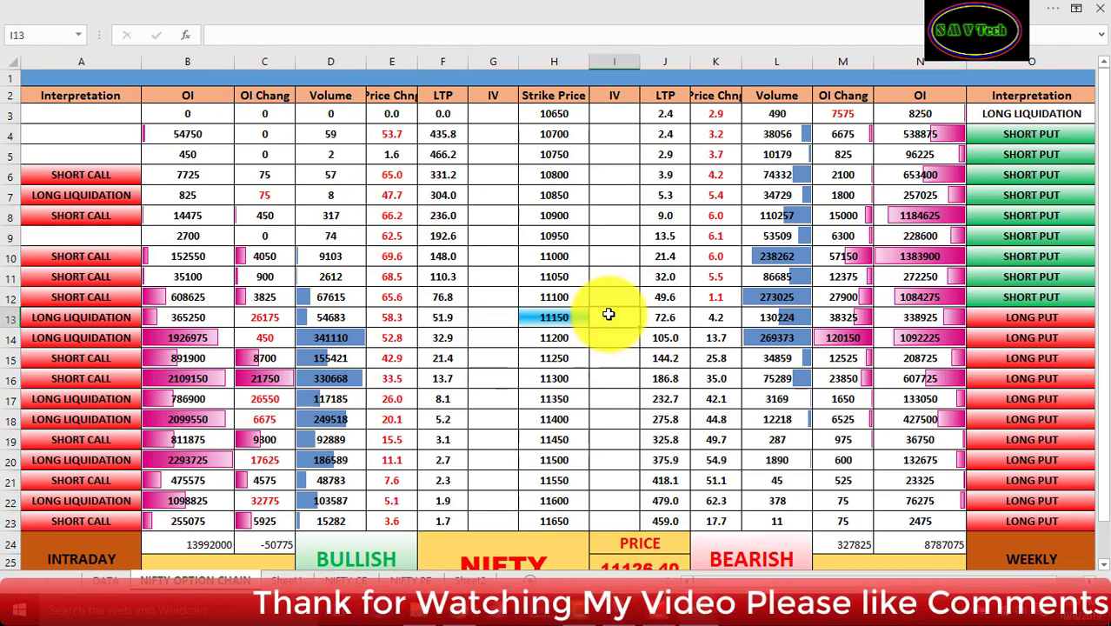
pyautogui.click(506, 314)
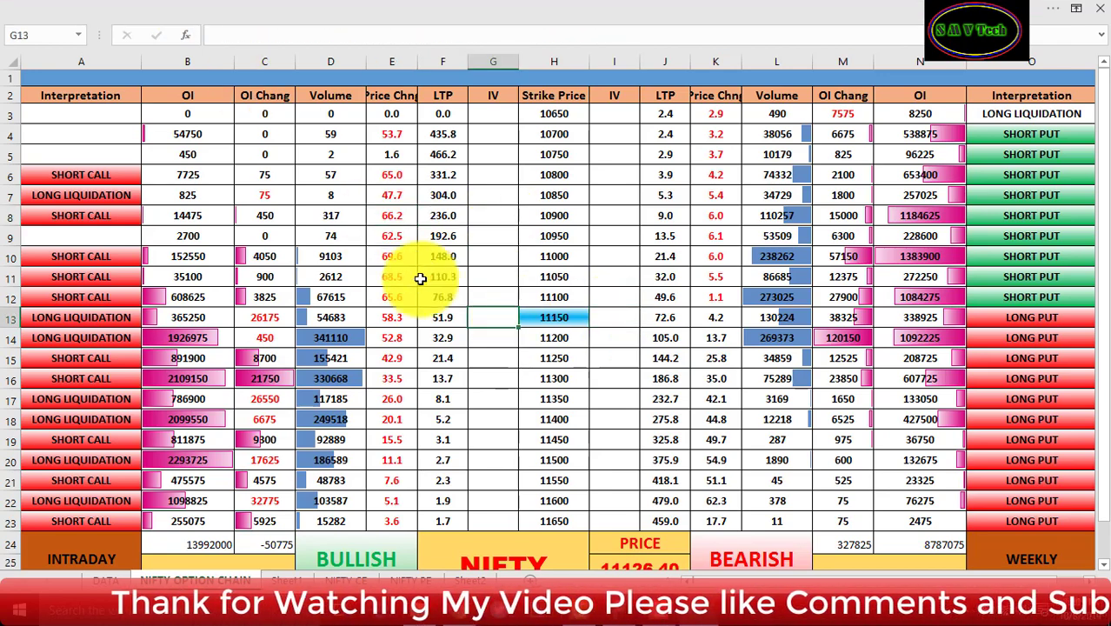
# Look through the NIFTY CE, NIFTY PE and Sheet2 sheets, then close Excel.
pyautogui.click(346, 581)
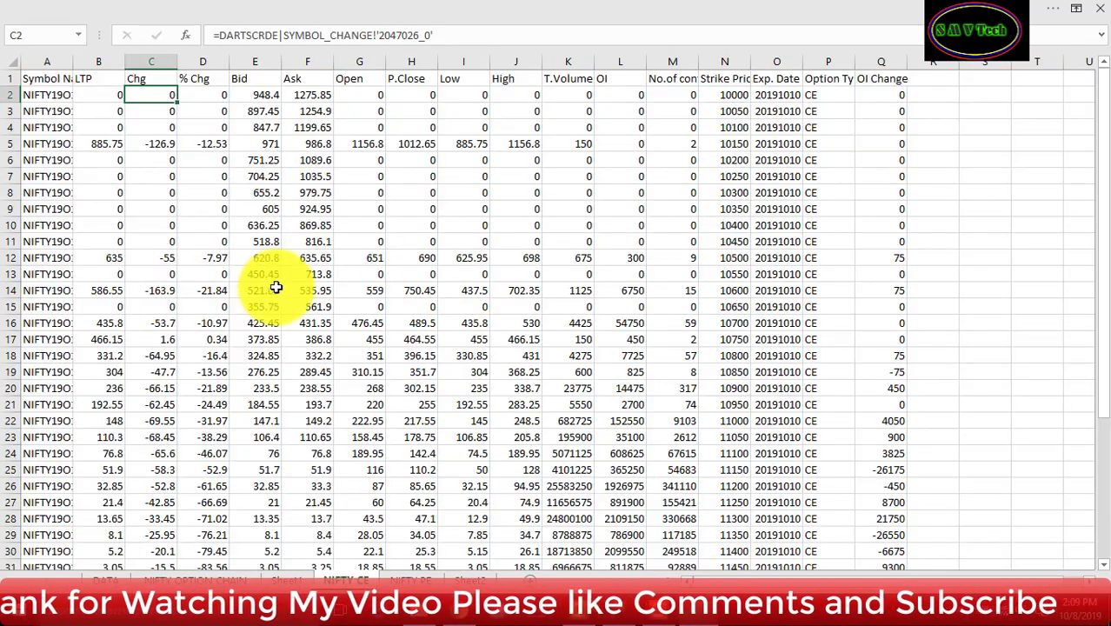
pyautogui.click(409, 580)
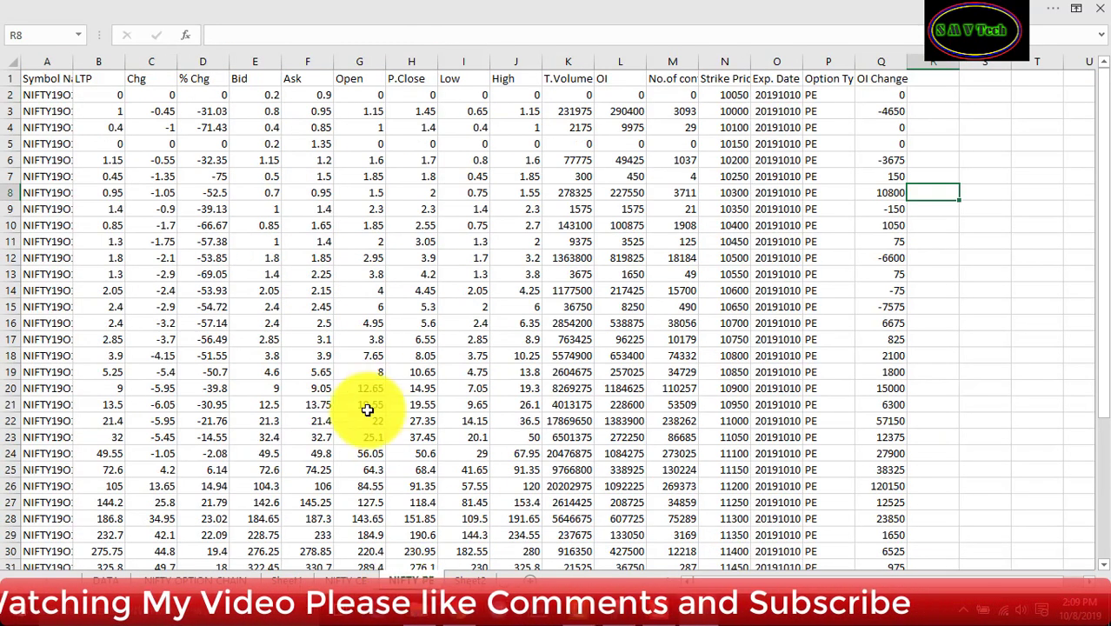
pyautogui.click(470, 580)
pyautogui.click(410, 581)
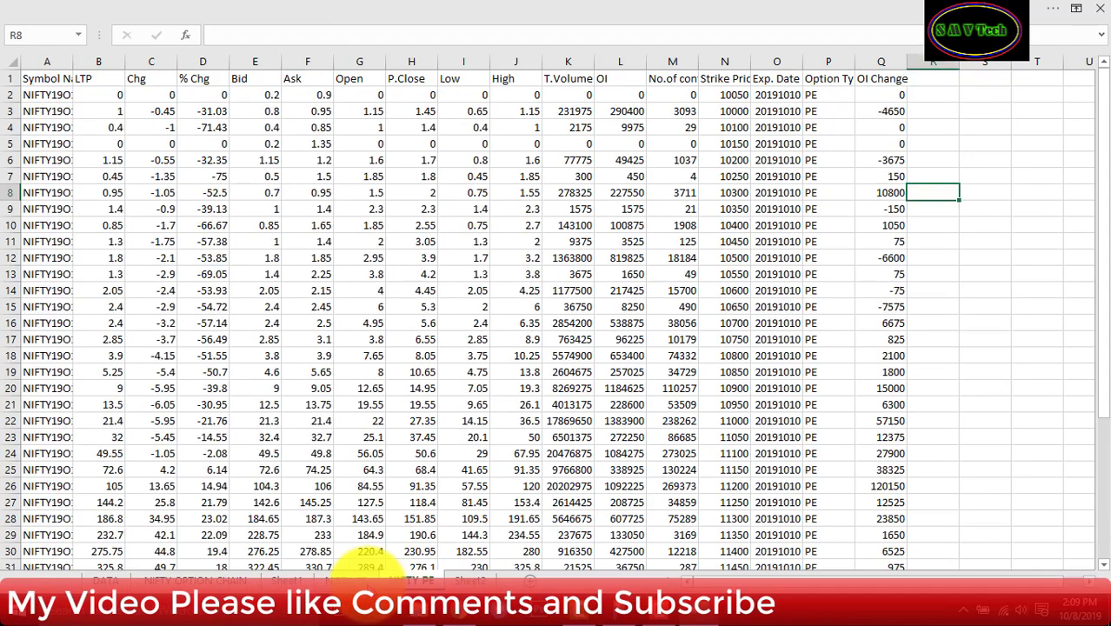
pyautogui.click(346, 581)
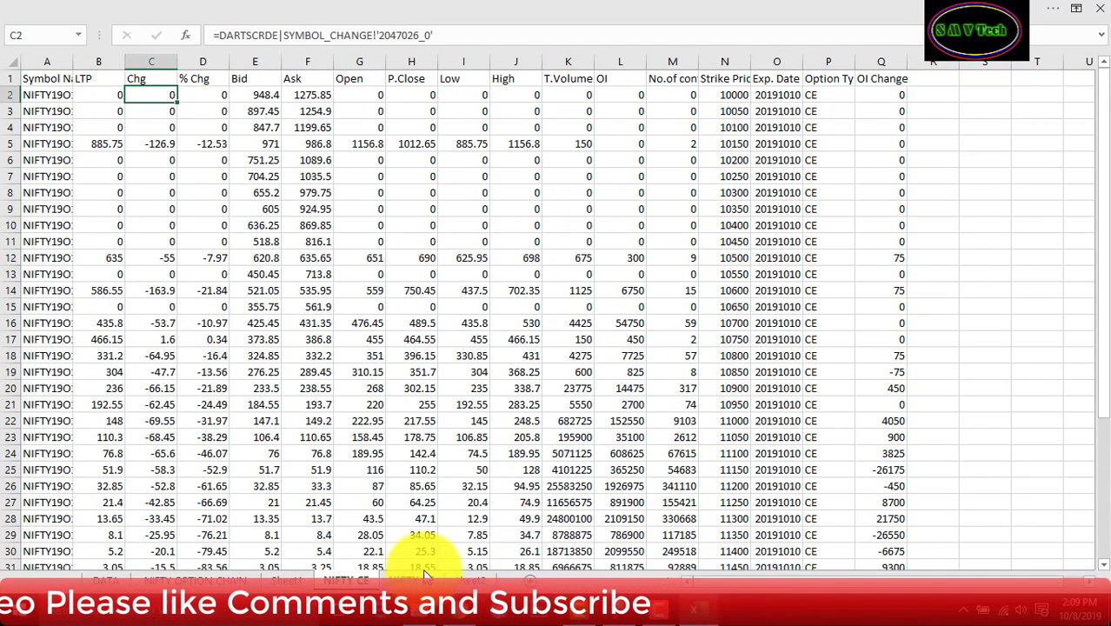
pyautogui.click(1089, 12)
# Answer the save prompt so Excel closes, then show and refresh the desktop.
pyautogui.click(481, 320)
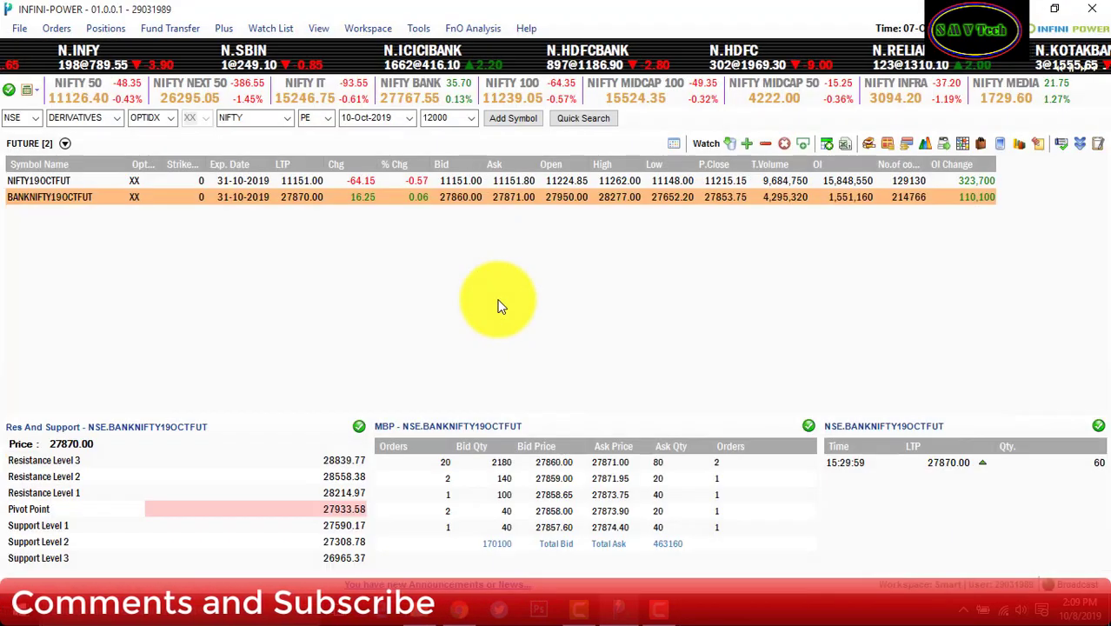
pyautogui.press('super+d')
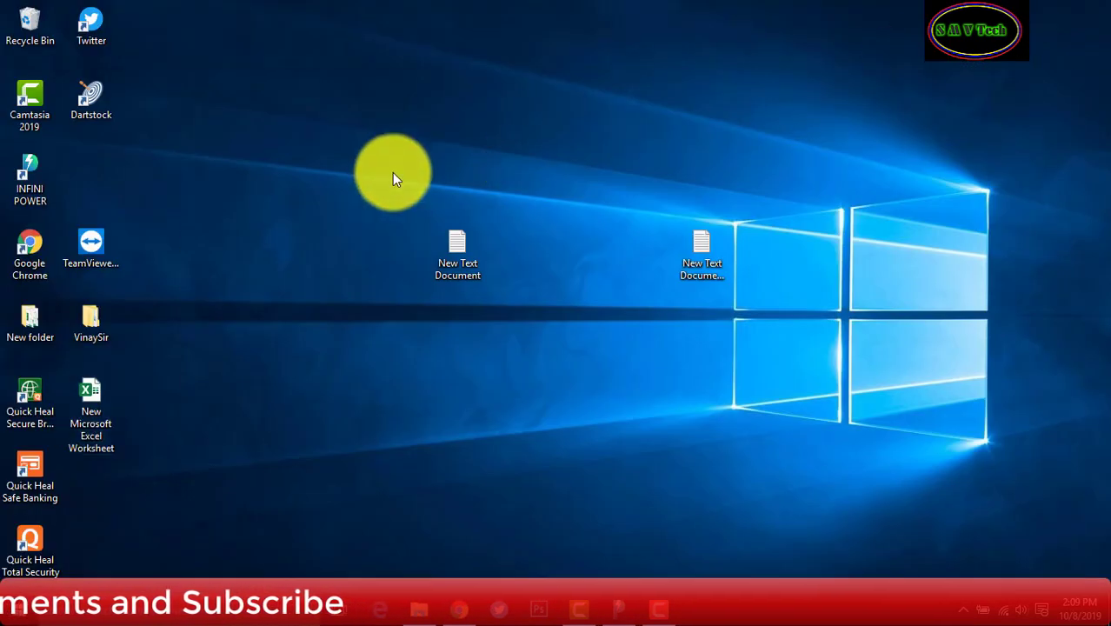
pyautogui.rightClick(392, 172)
pyautogui.click(437, 217)
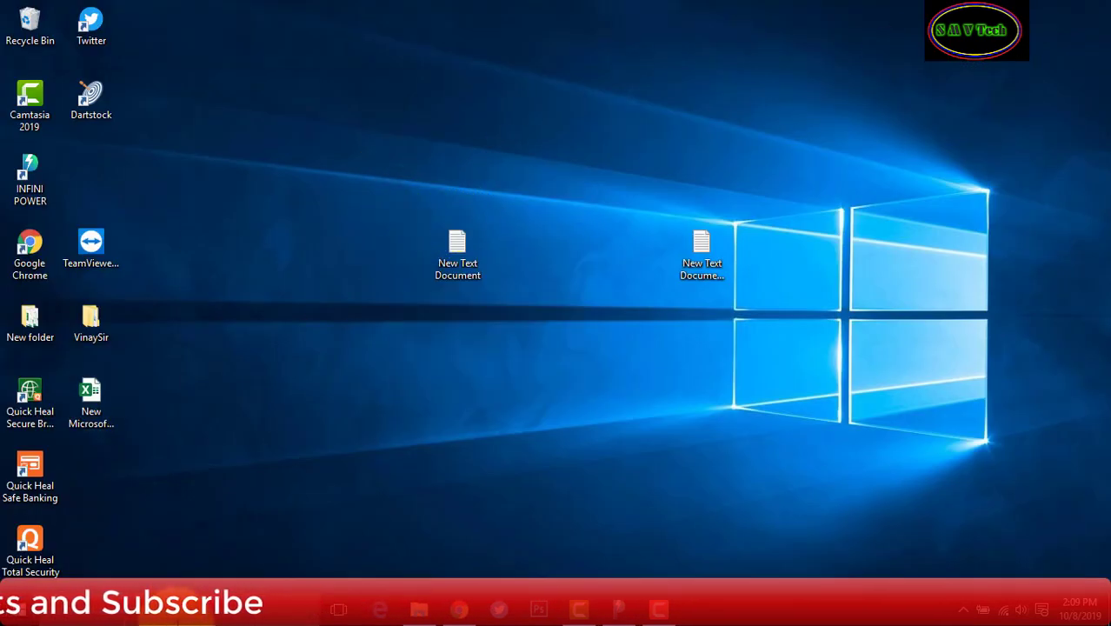
# Search Start for 'excel' and open the Excel shortcut's file location.
pyautogui.press('super+s')
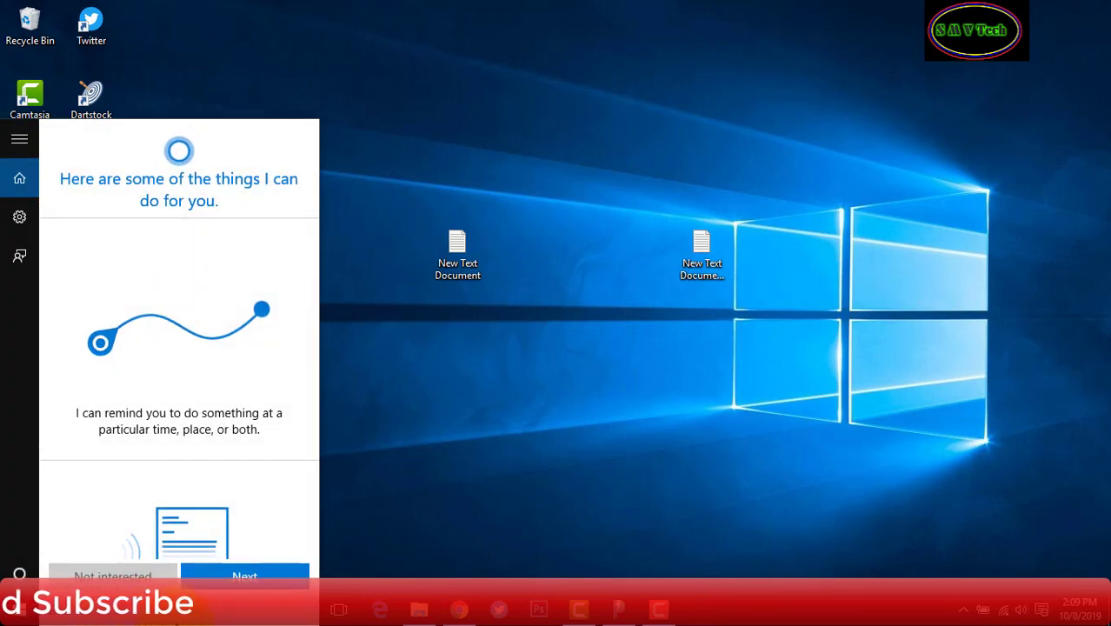
pyautogui.write('excel')
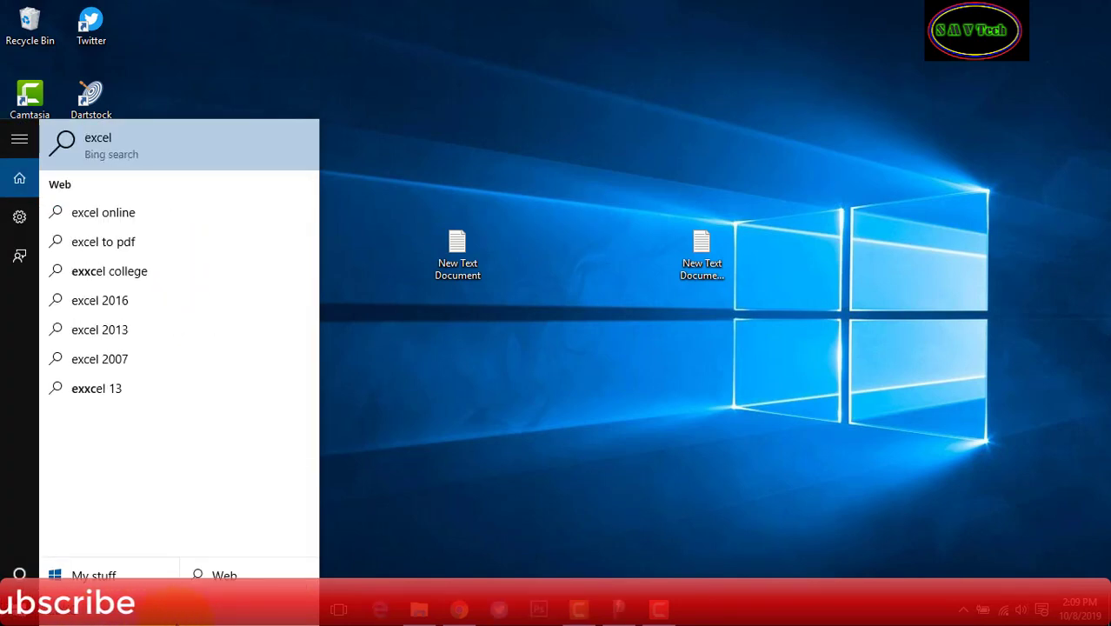
pyautogui.press('BackSpace')
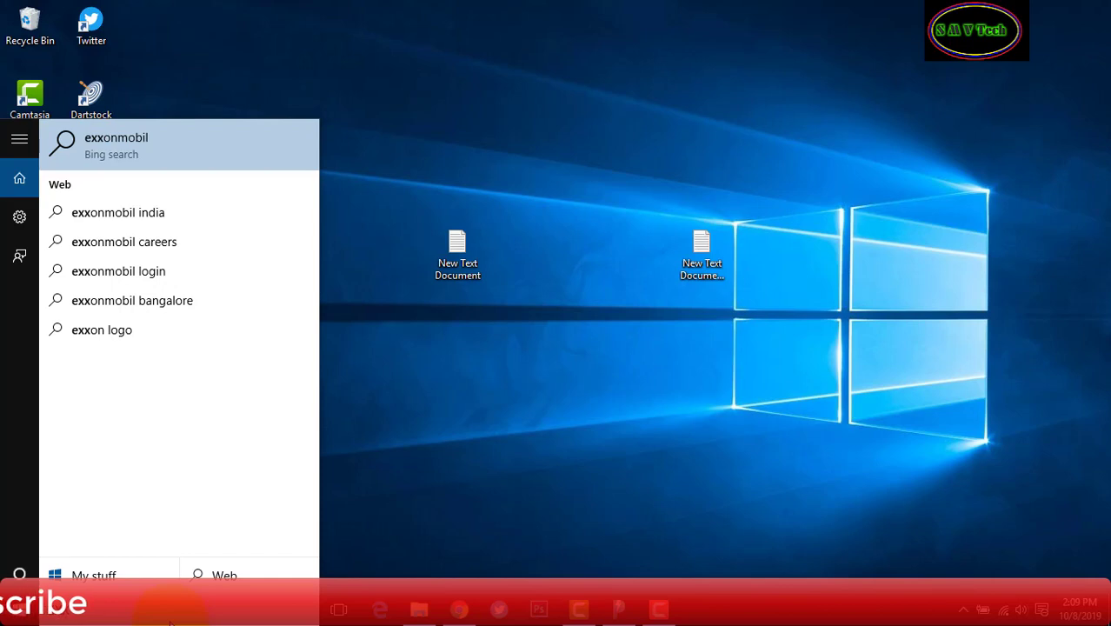
pyautogui.press('BackSpace')
pyautogui.rightClick(137, 158)
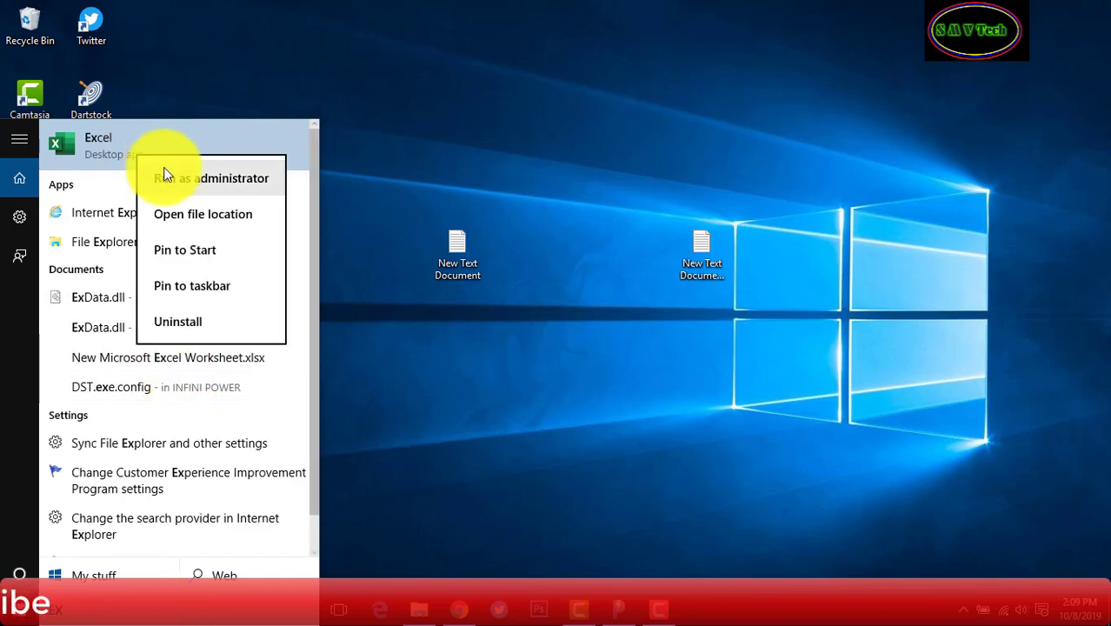
pyautogui.click(213, 216)
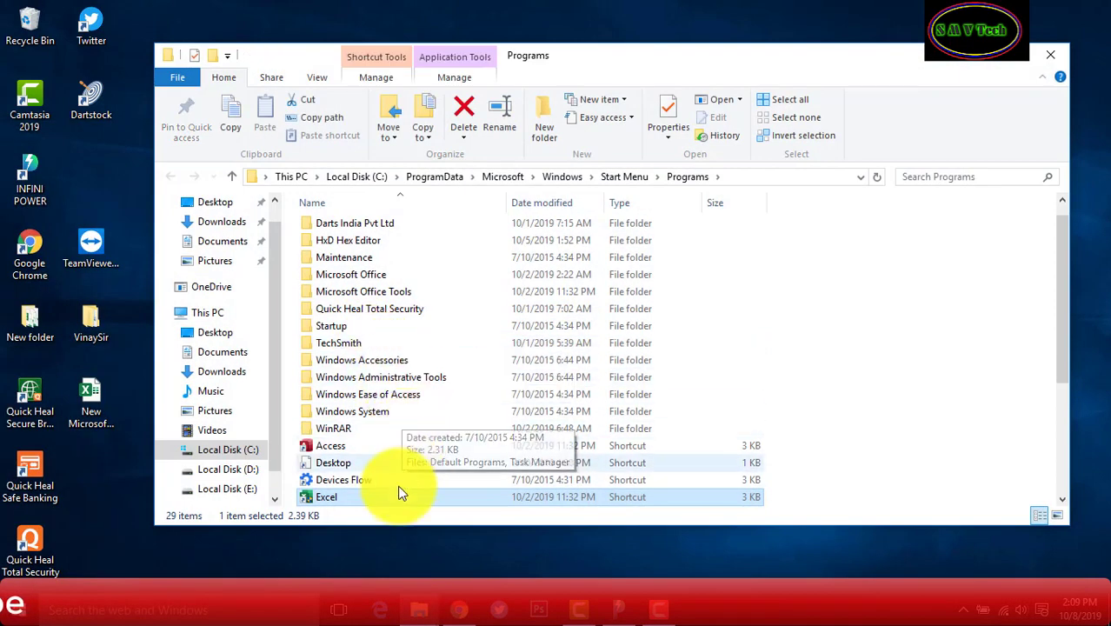
# Set the Excel shortcut to run as administrator for all users, then close the Programs folder.
pyautogui.rightClick(400, 492)
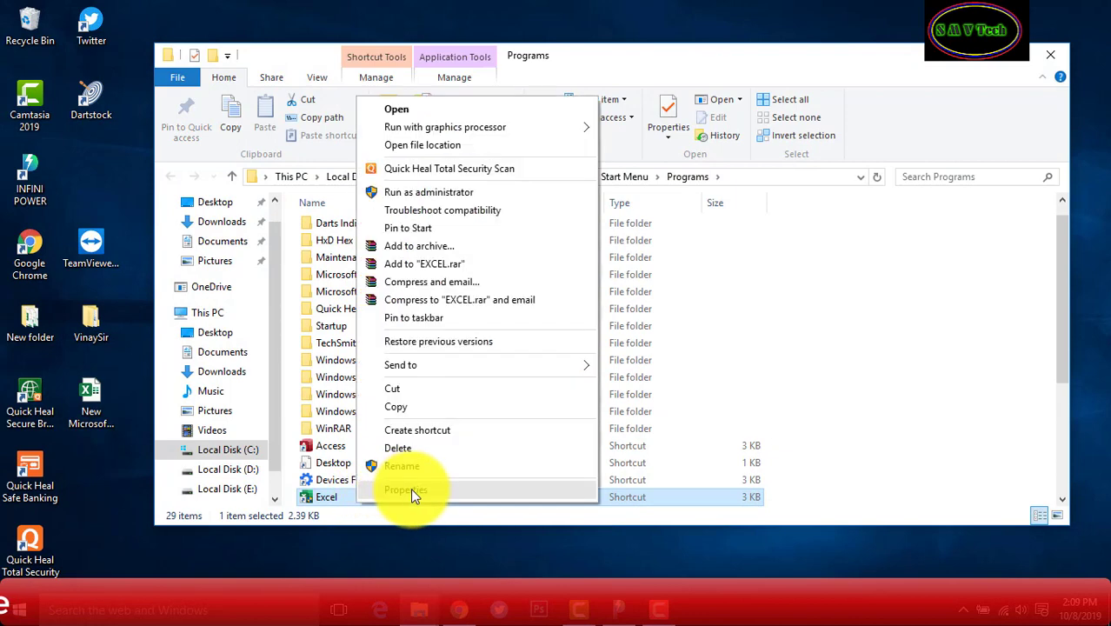
pyautogui.click(413, 492)
pyautogui.click(536, 209)
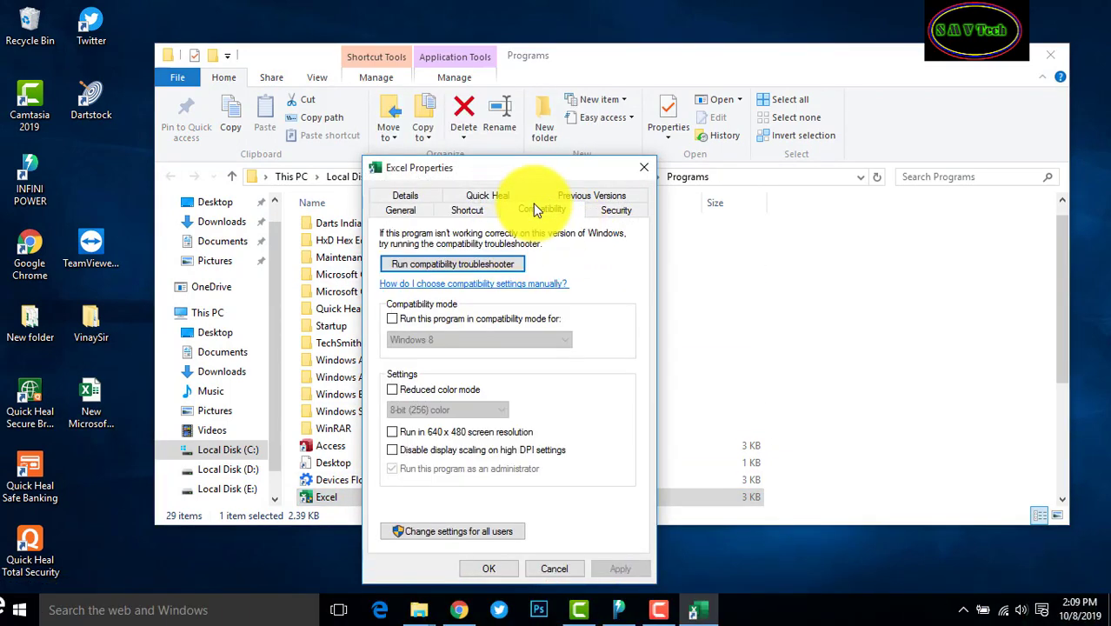
pyautogui.click(474, 537)
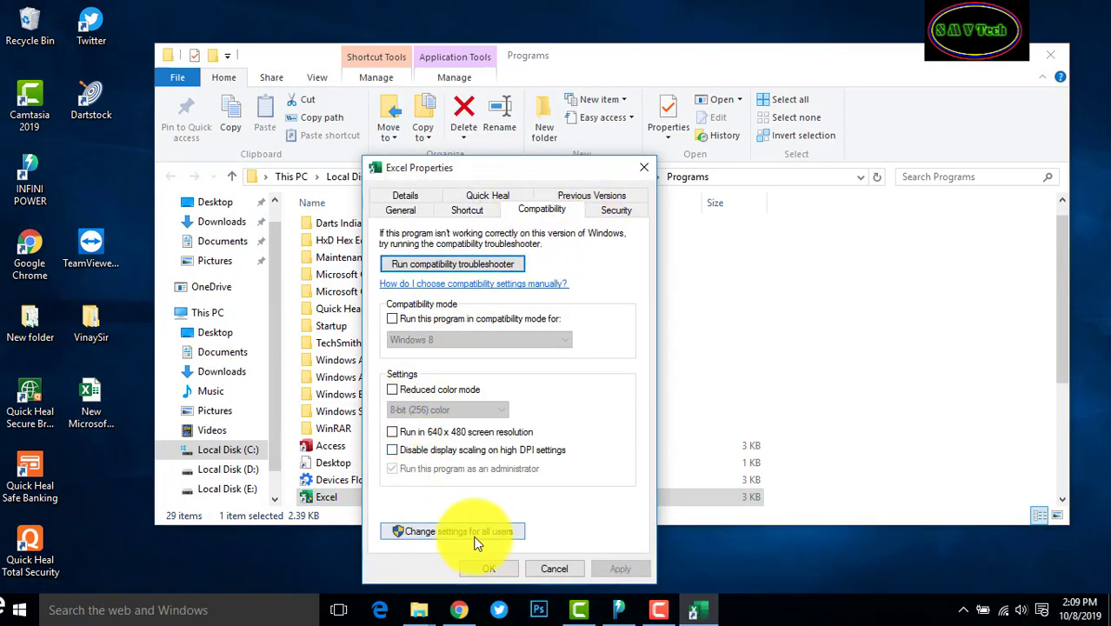
pyautogui.click(474, 537)
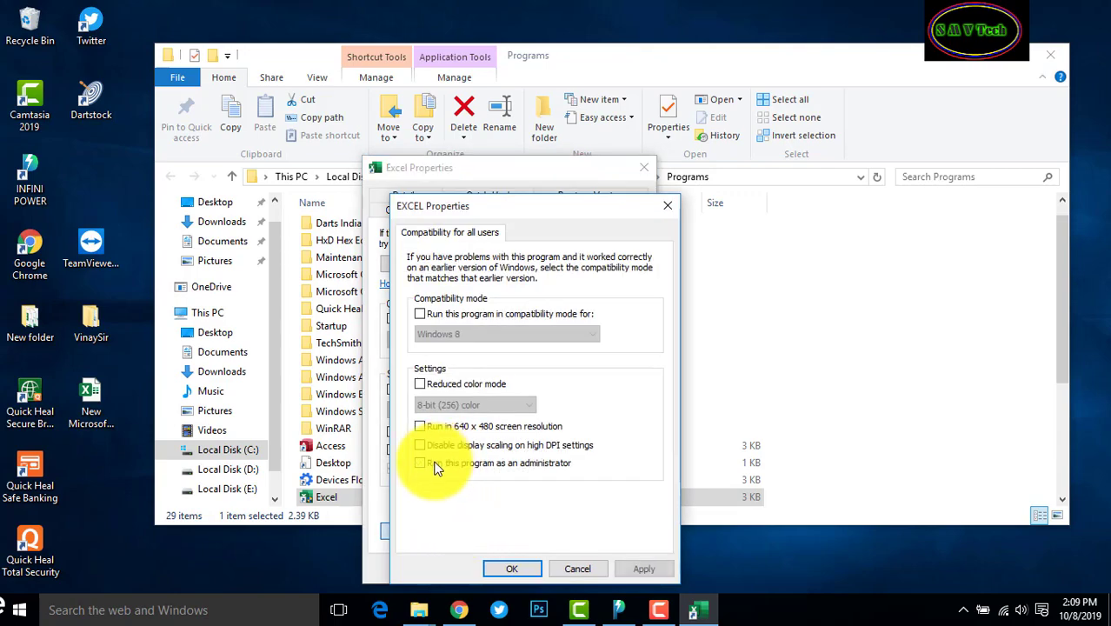
pyautogui.click(434, 463)
pyautogui.click(511, 569)
pyautogui.click(489, 569)
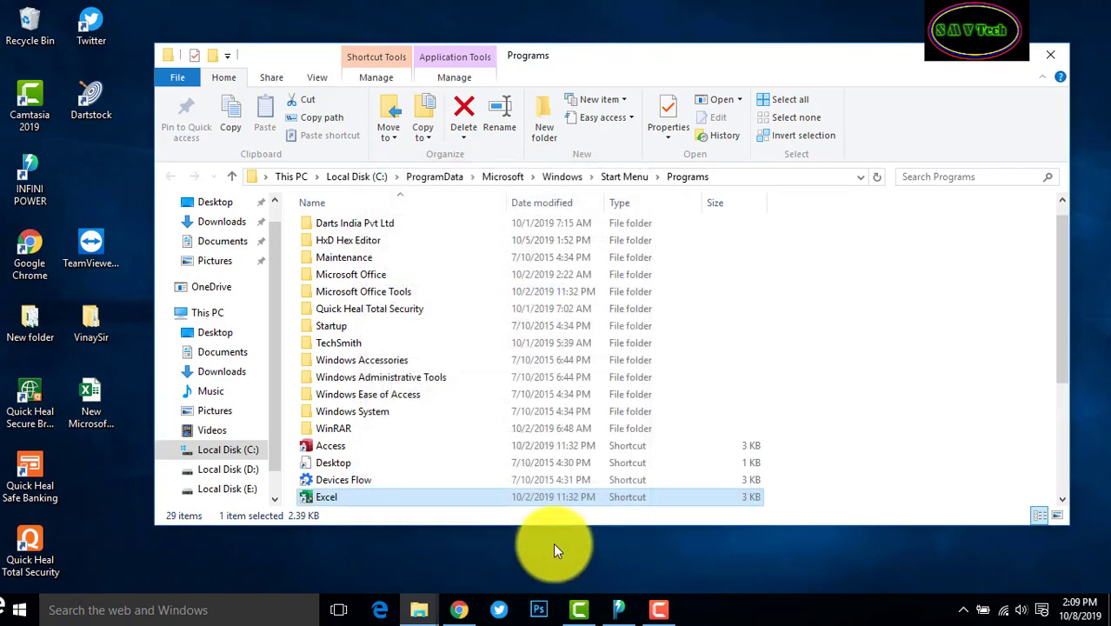
pyautogui.click(1050, 55)
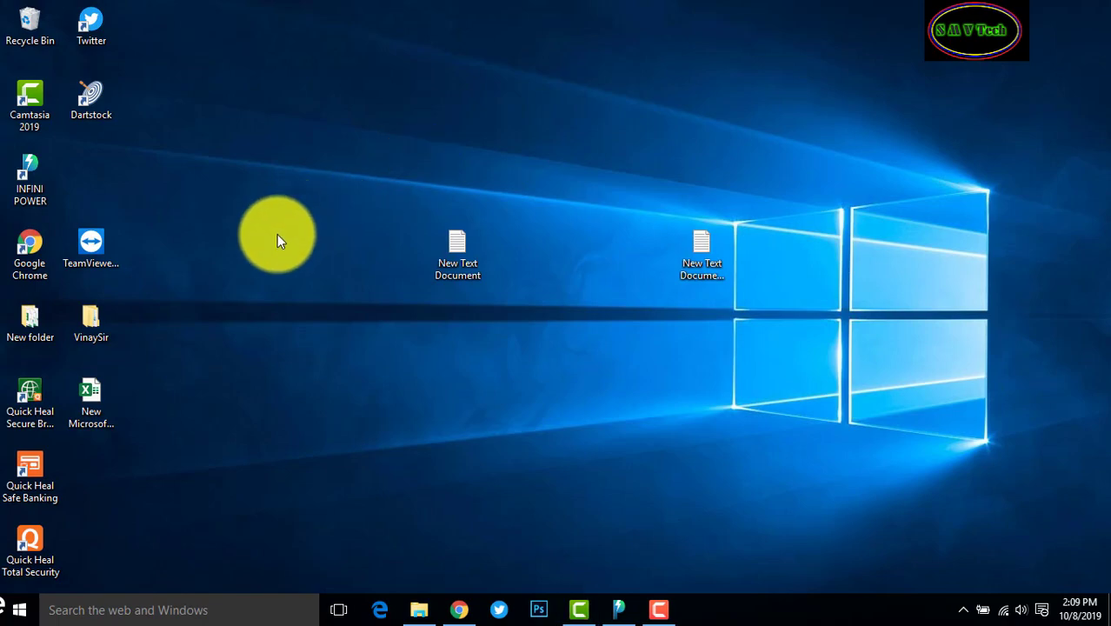
# Reopen the desktop workbook, updating its external links and dismissing the DDE message.
pyautogui.doubleClick(106, 396)
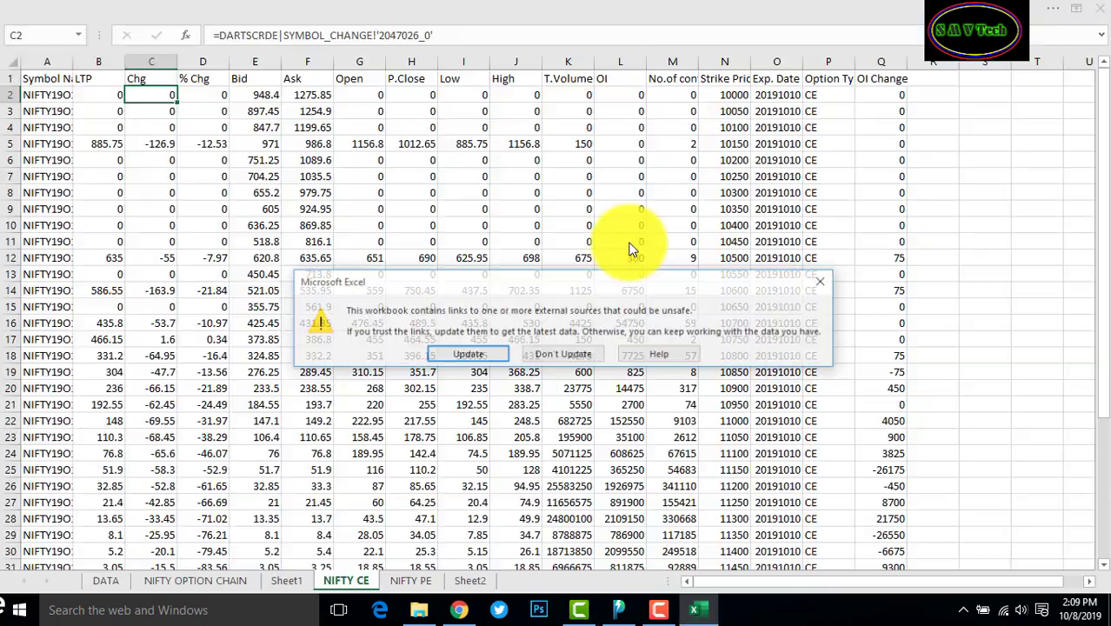
pyautogui.click(466, 353)
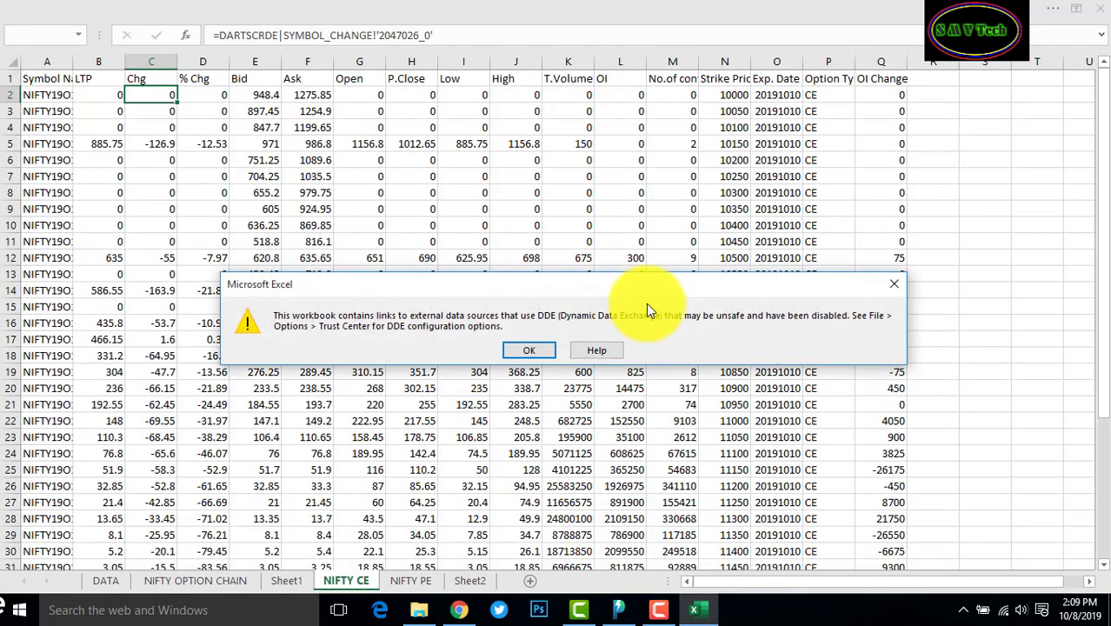
pyautogui.click(528, 348)
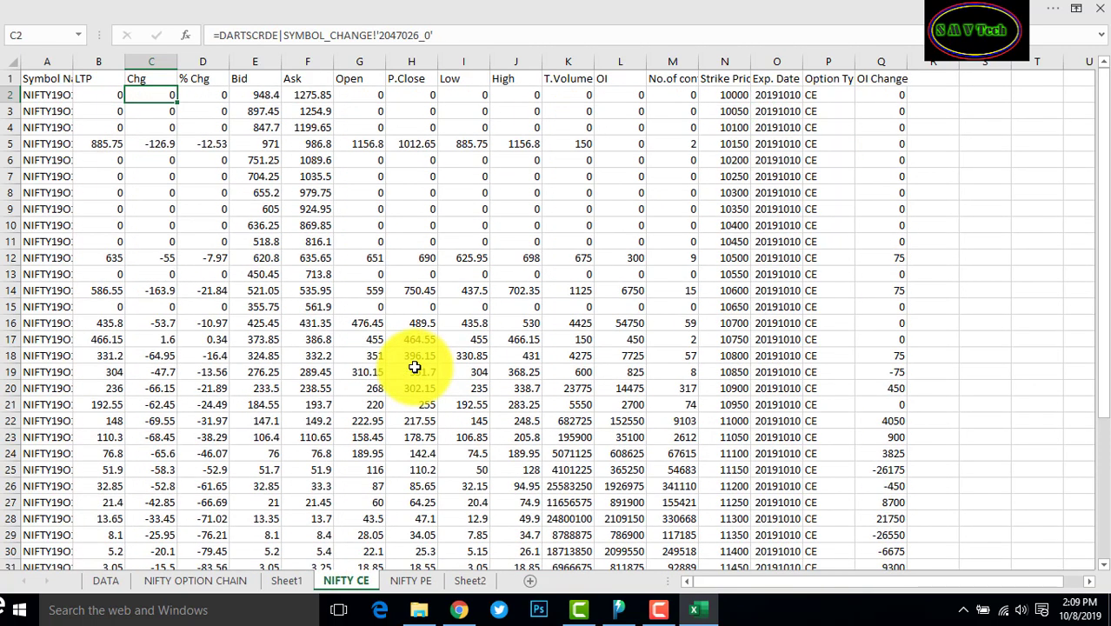
# Check Sheet1 and the H13 strike formula on NIFTY OPTION CHAIN, ending on NIFTY PE.
pyautogui.click(295, 573)
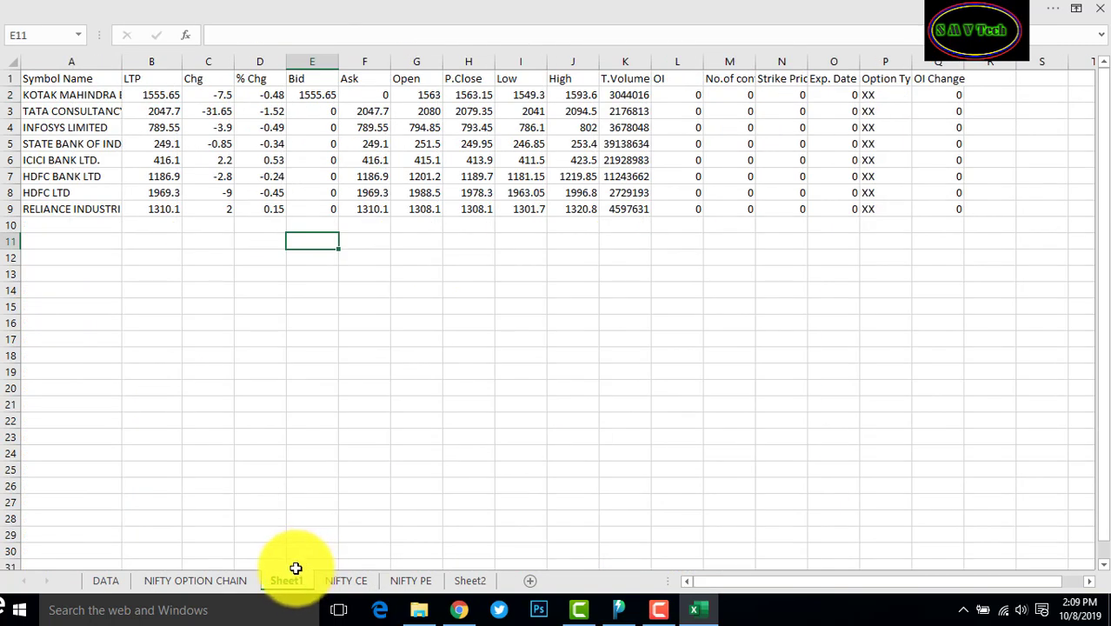
pyautogui.click(228, 581)
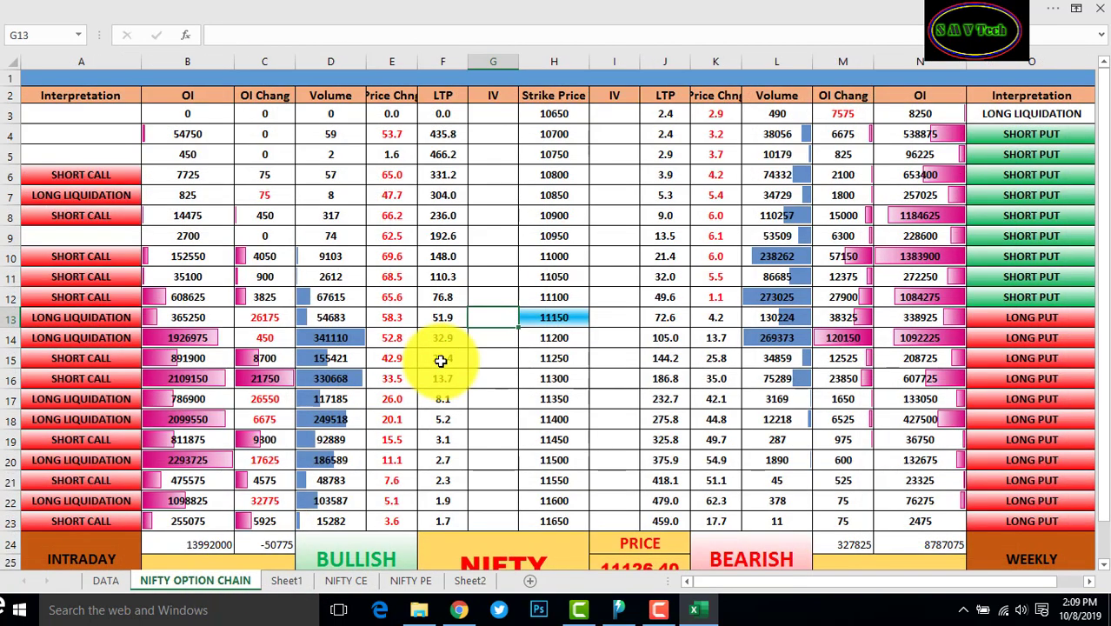
pyautogui.click(561, 321)
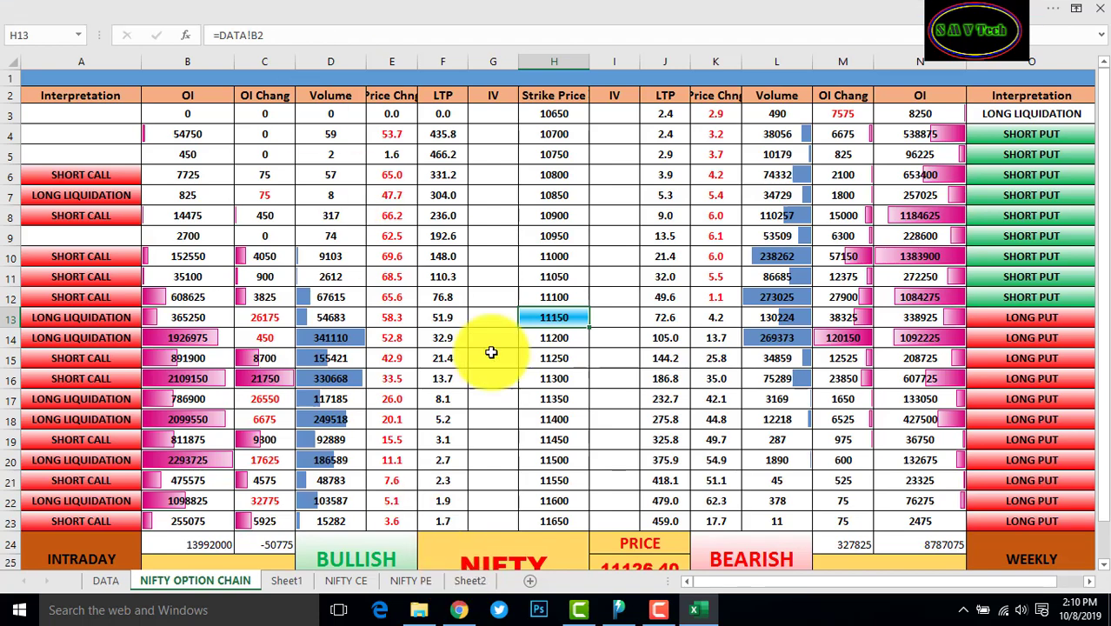
pyautogui.click(419, 580)
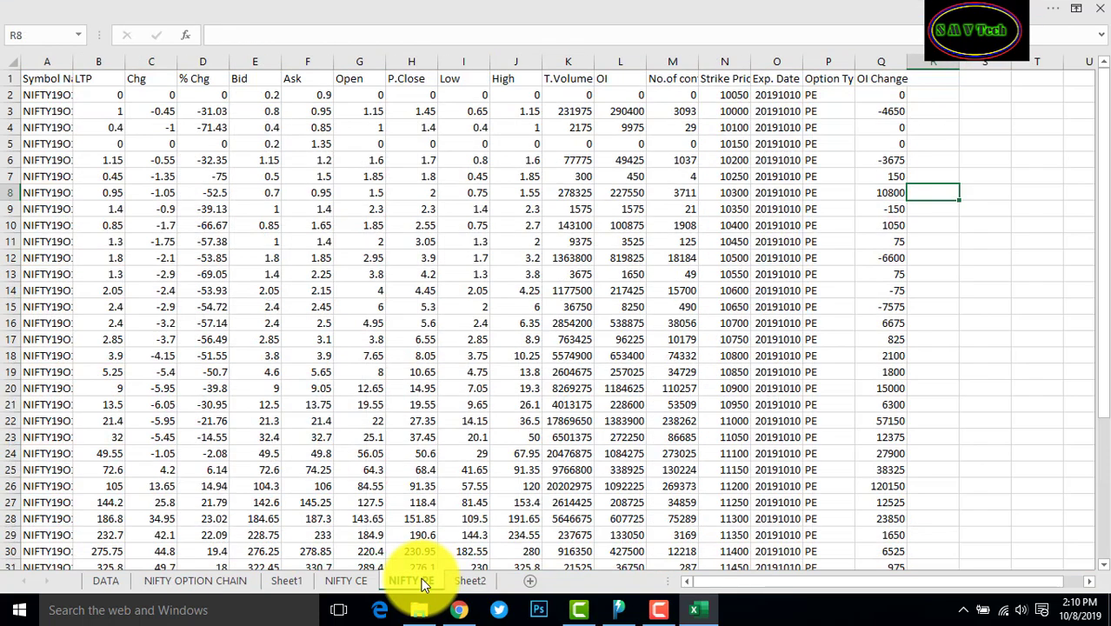